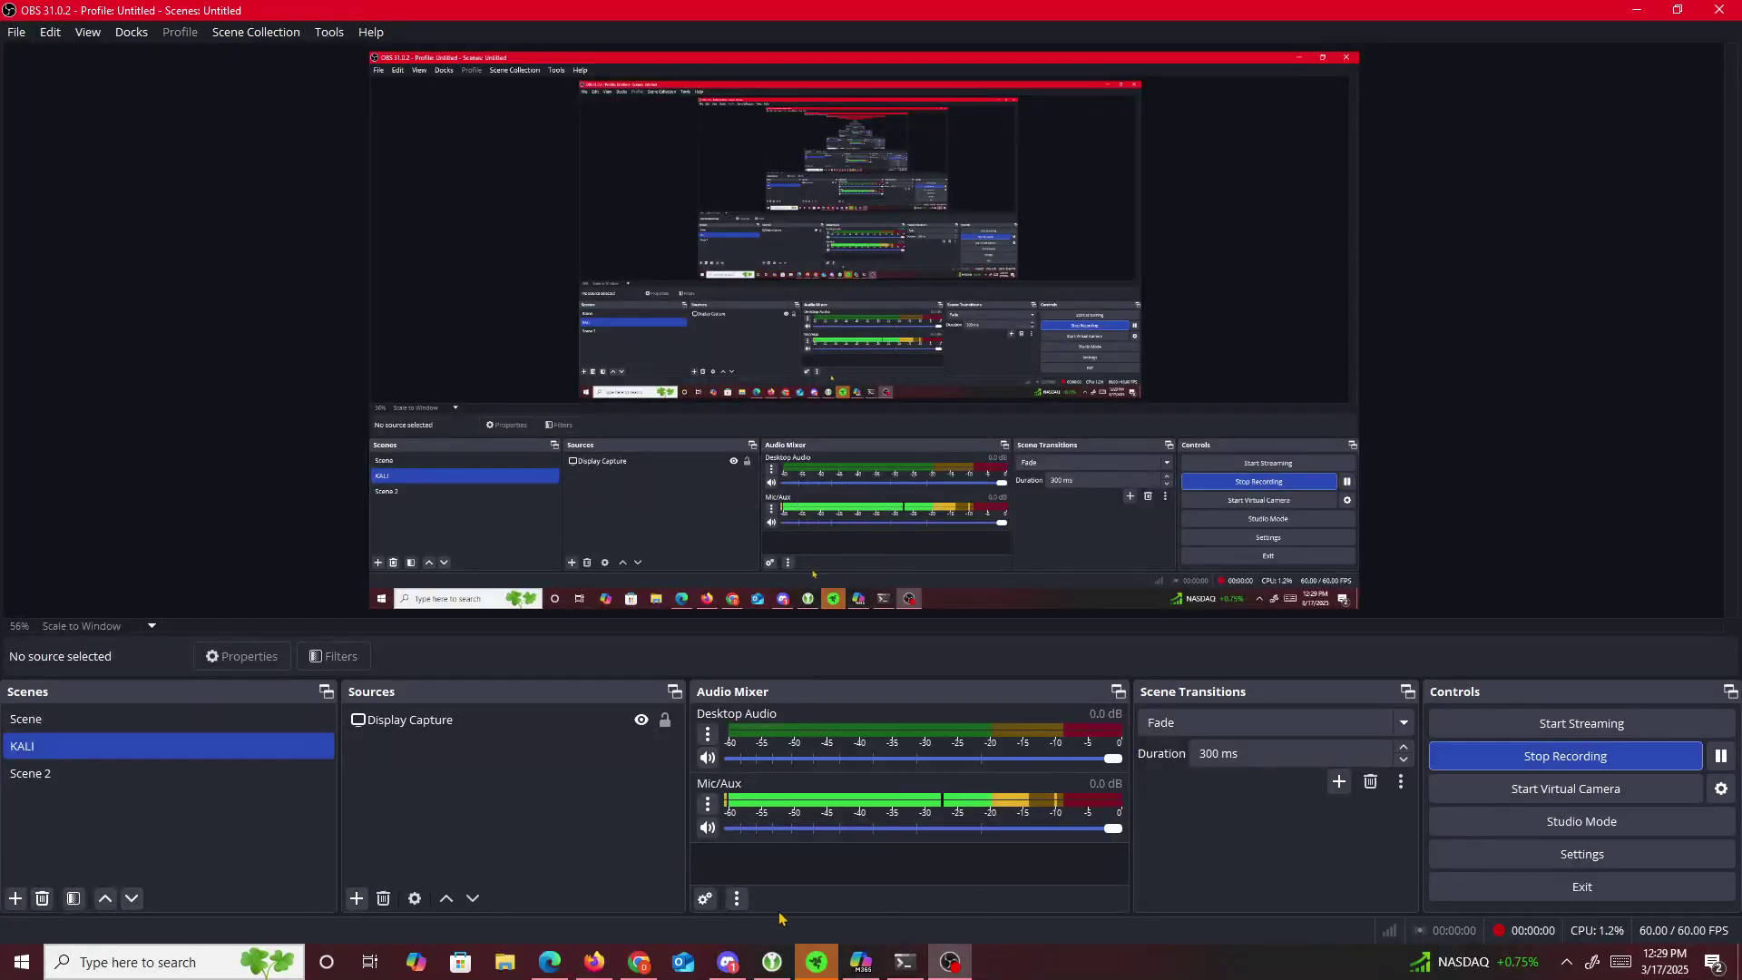
- Switch to Chrome, open the "flags are stepic" forensics challenge and read its description
click(639, 962)
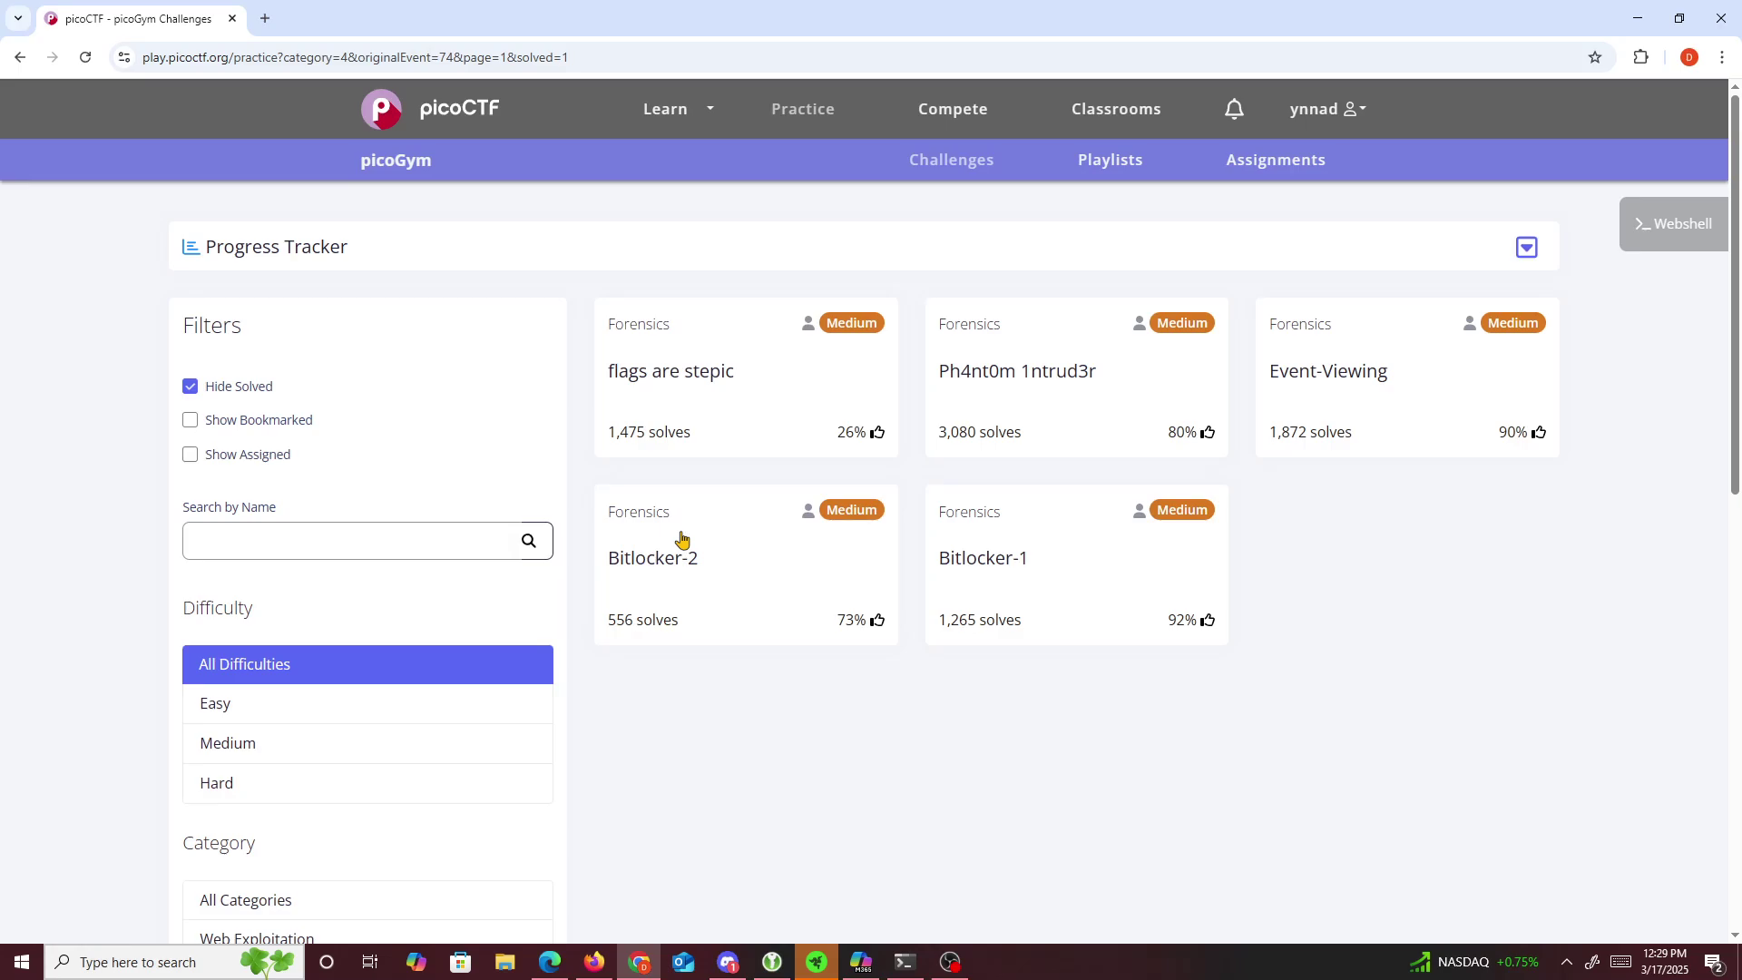
click(664, 403)
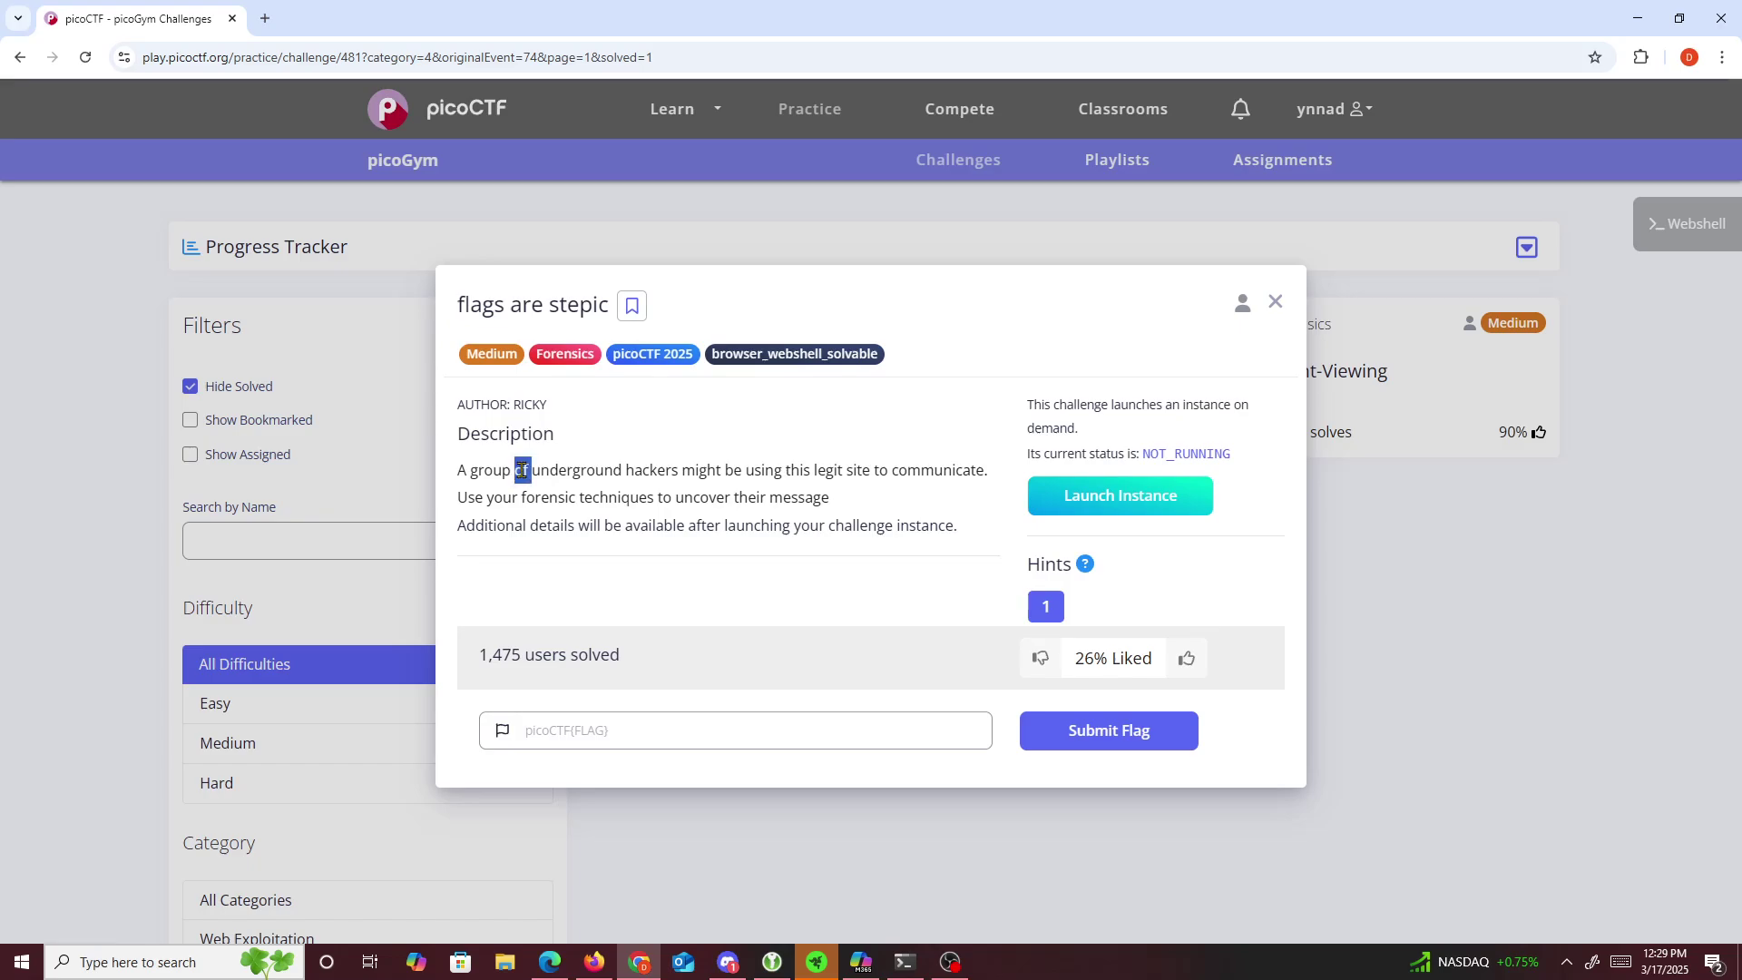
triple_click(517, 472)
click(517, 472)
triple_click(583, 472)
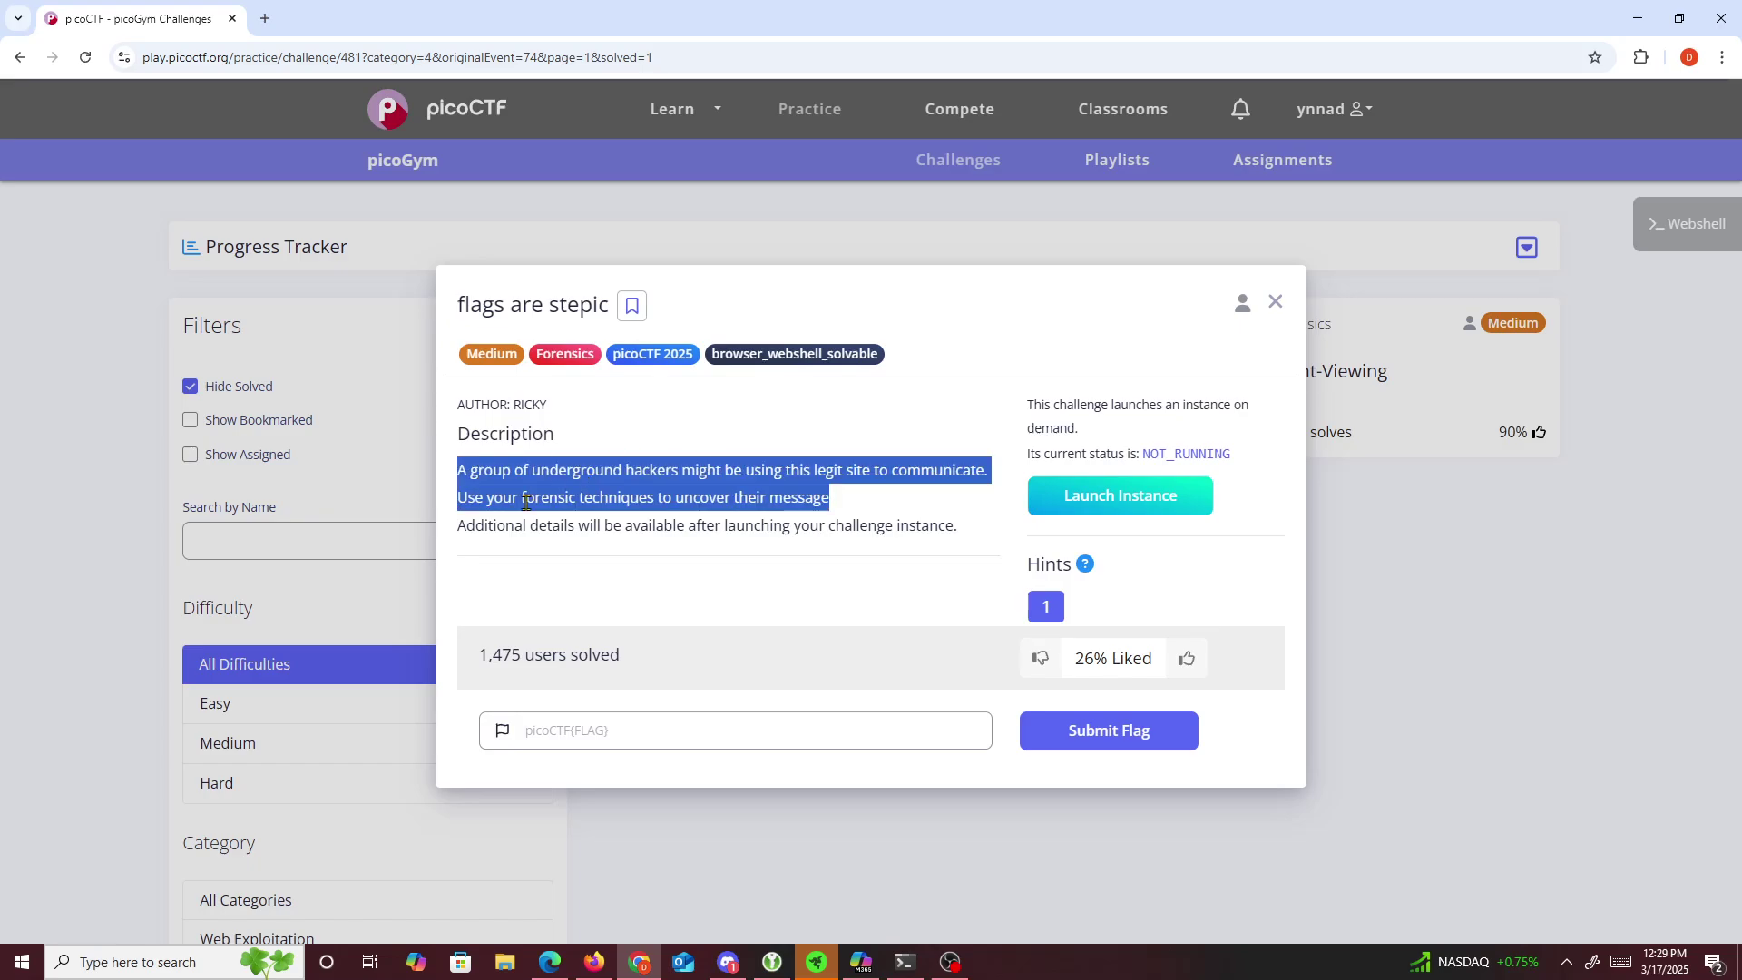
double_click(521, 496)
click(672, 499)
double_click(706, 496)
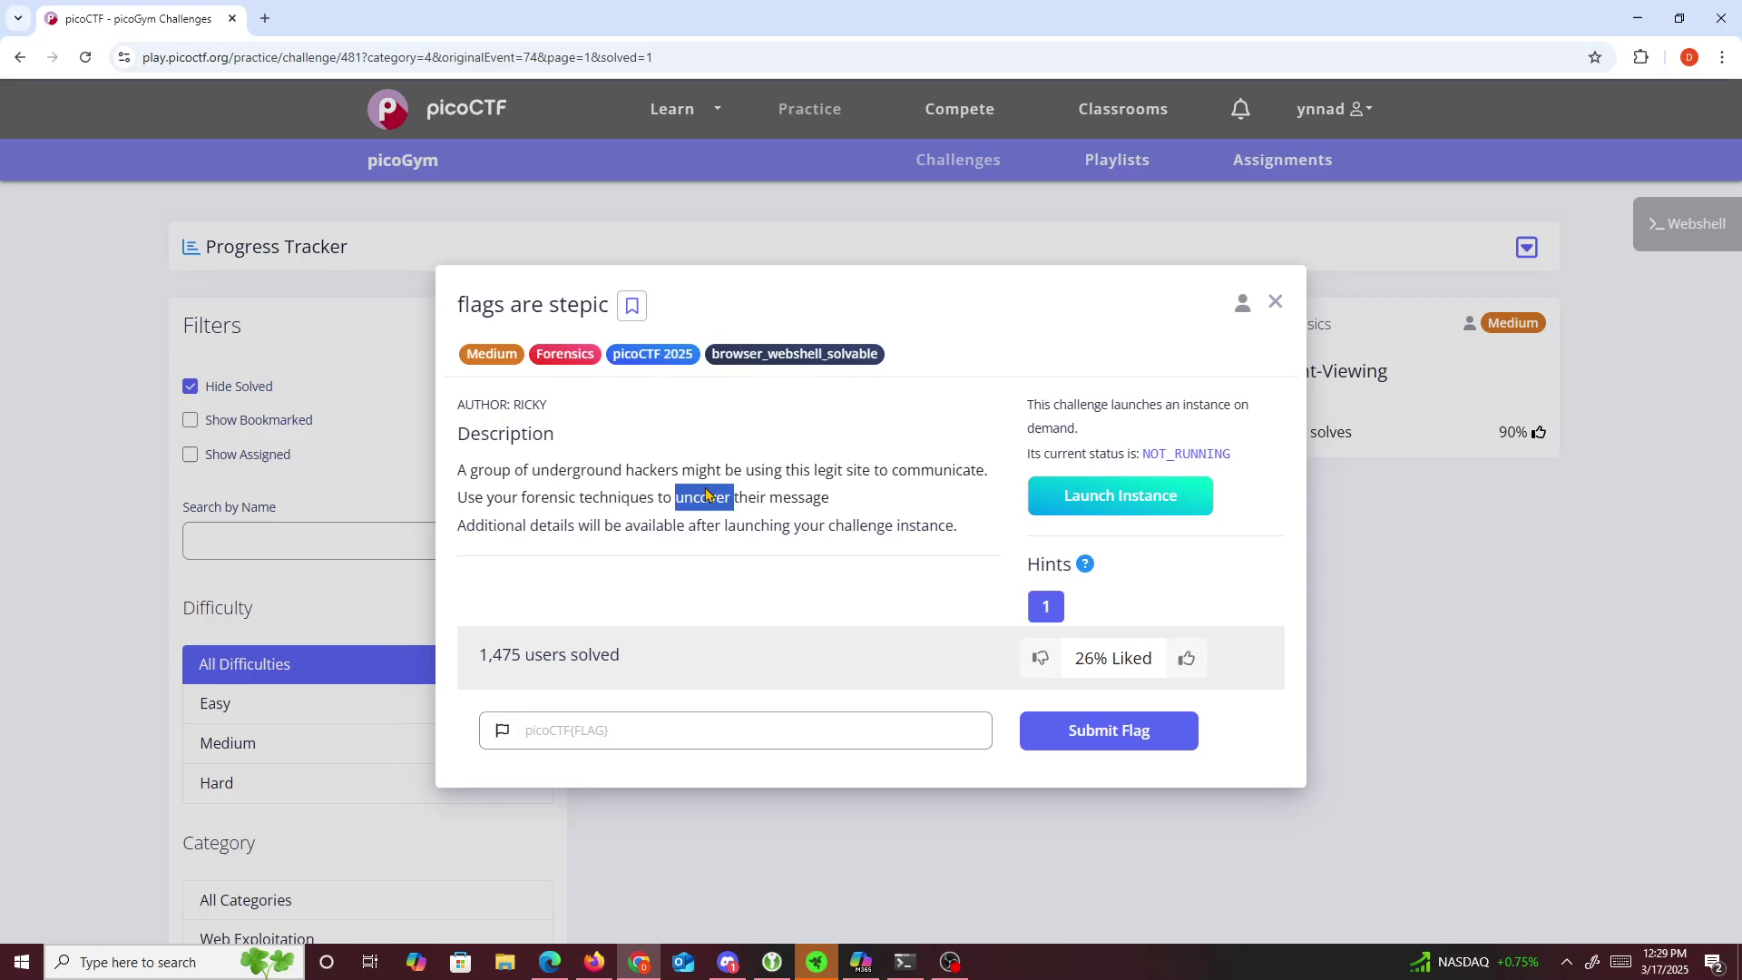
click(552, 501)
double_click(561, 525)
click(602, 517)
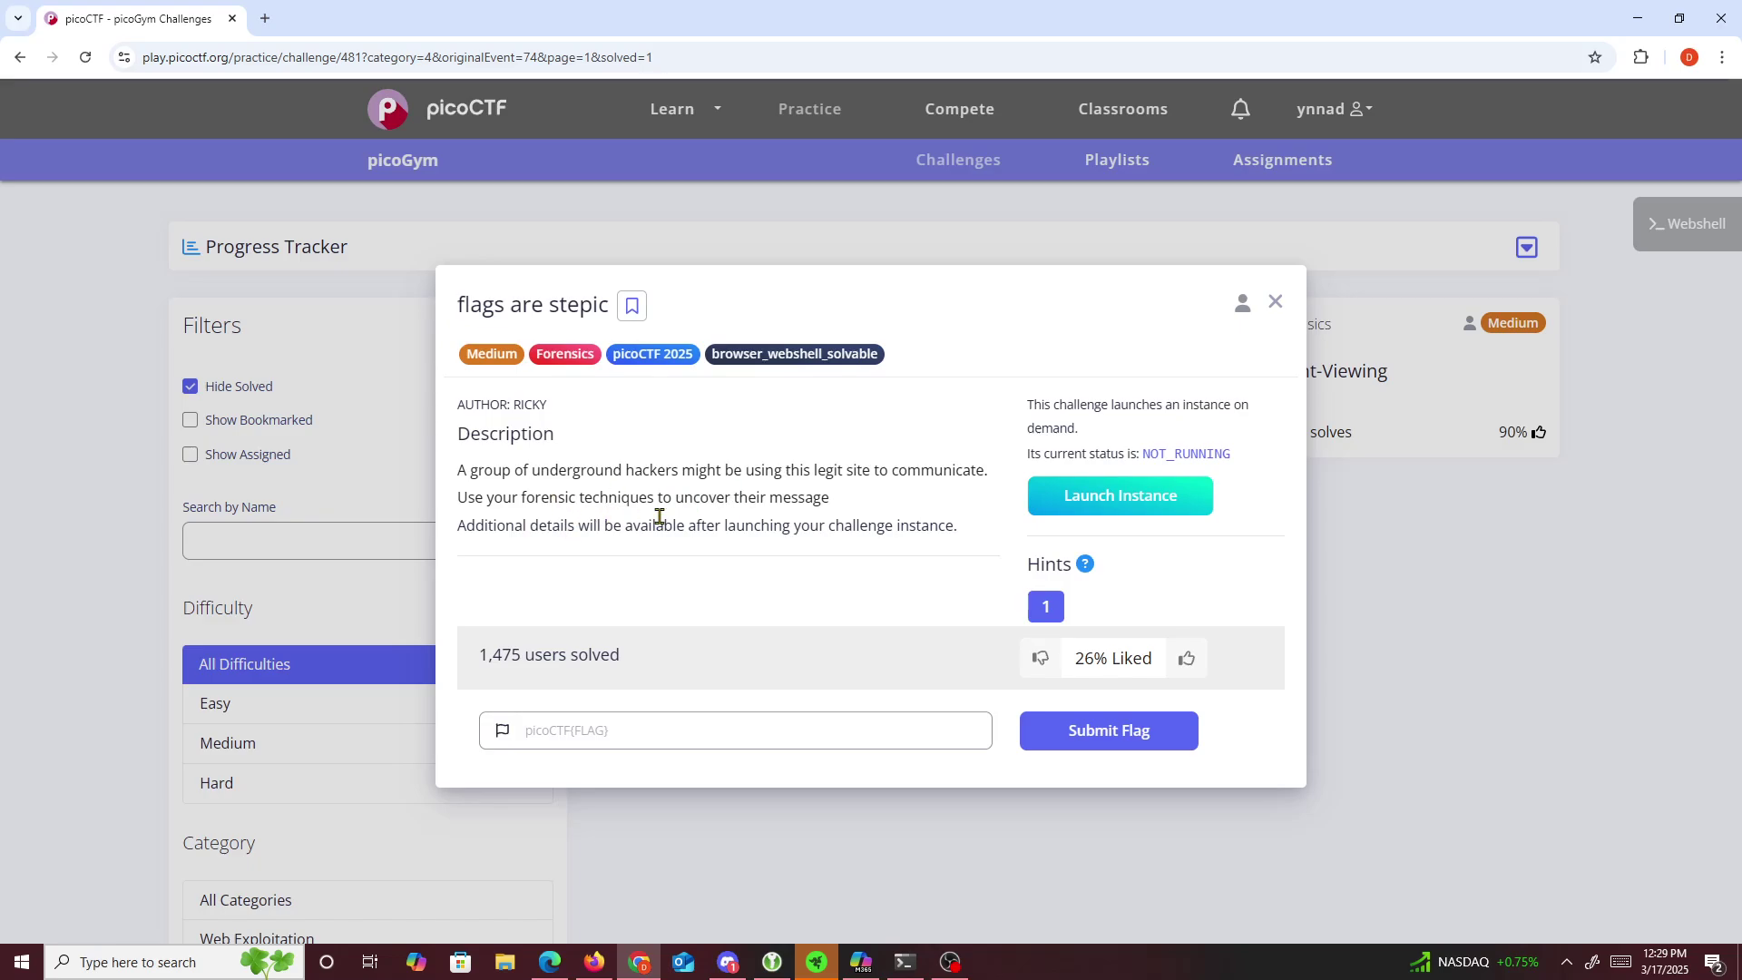
- Launch the challenge instance and reveal hint 1 to read it
click(1107, 505)
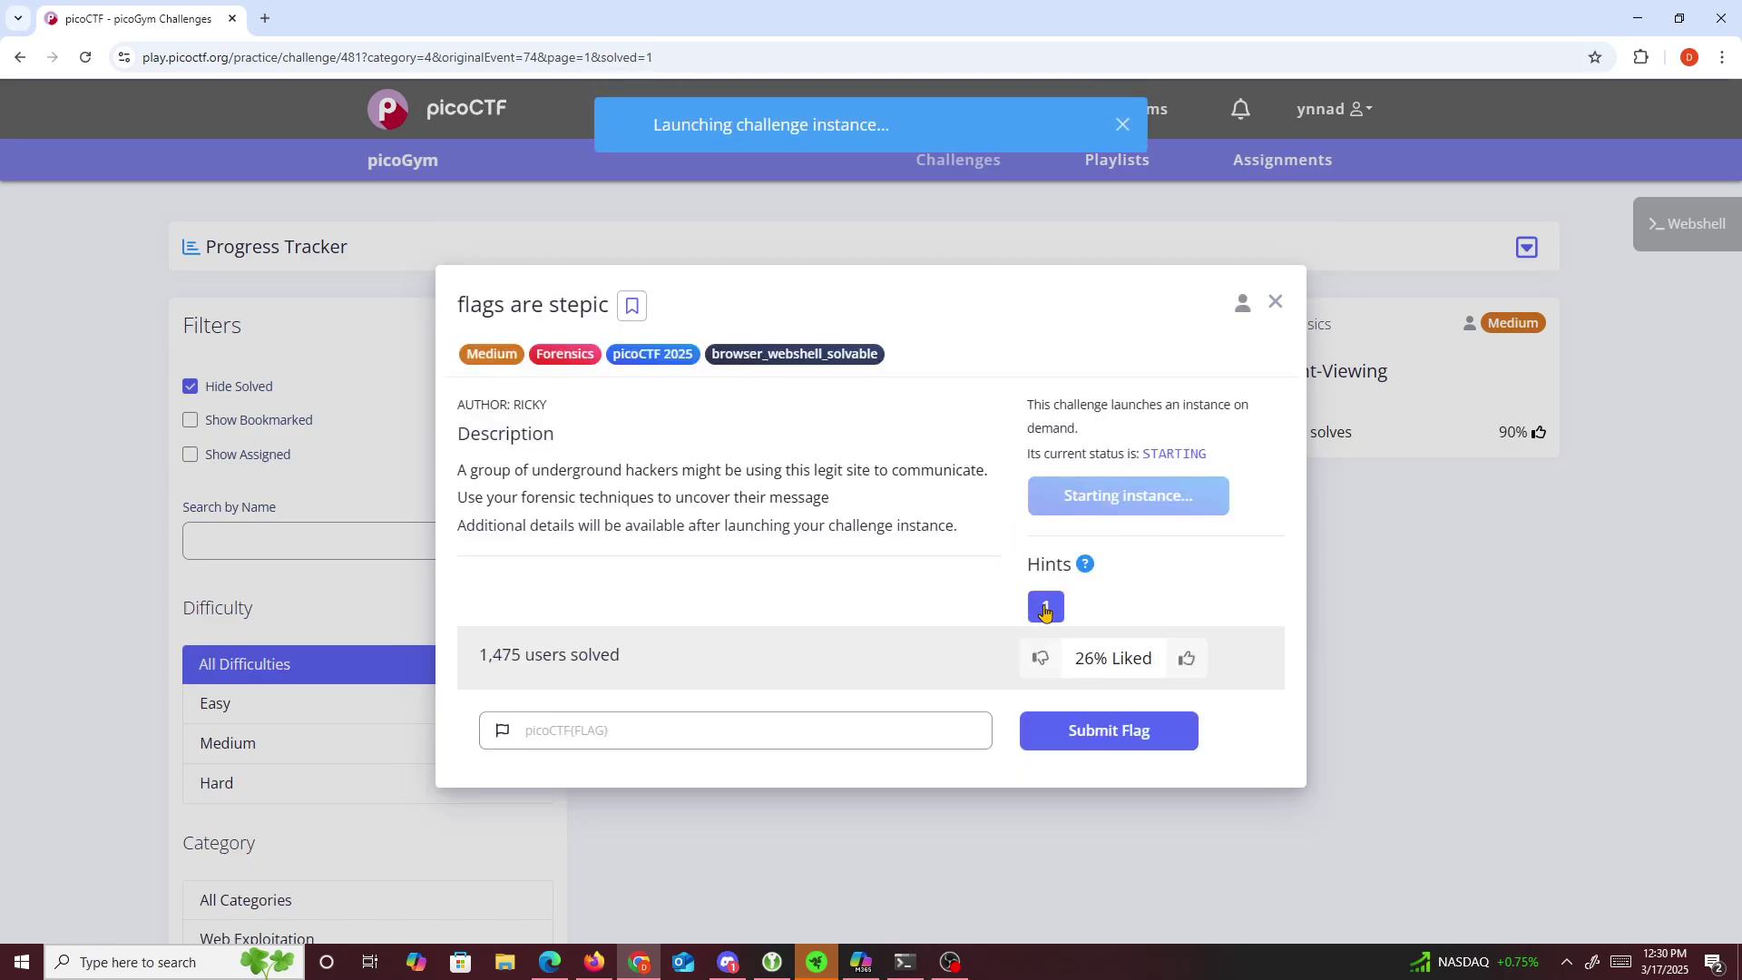
click(1050, 608)
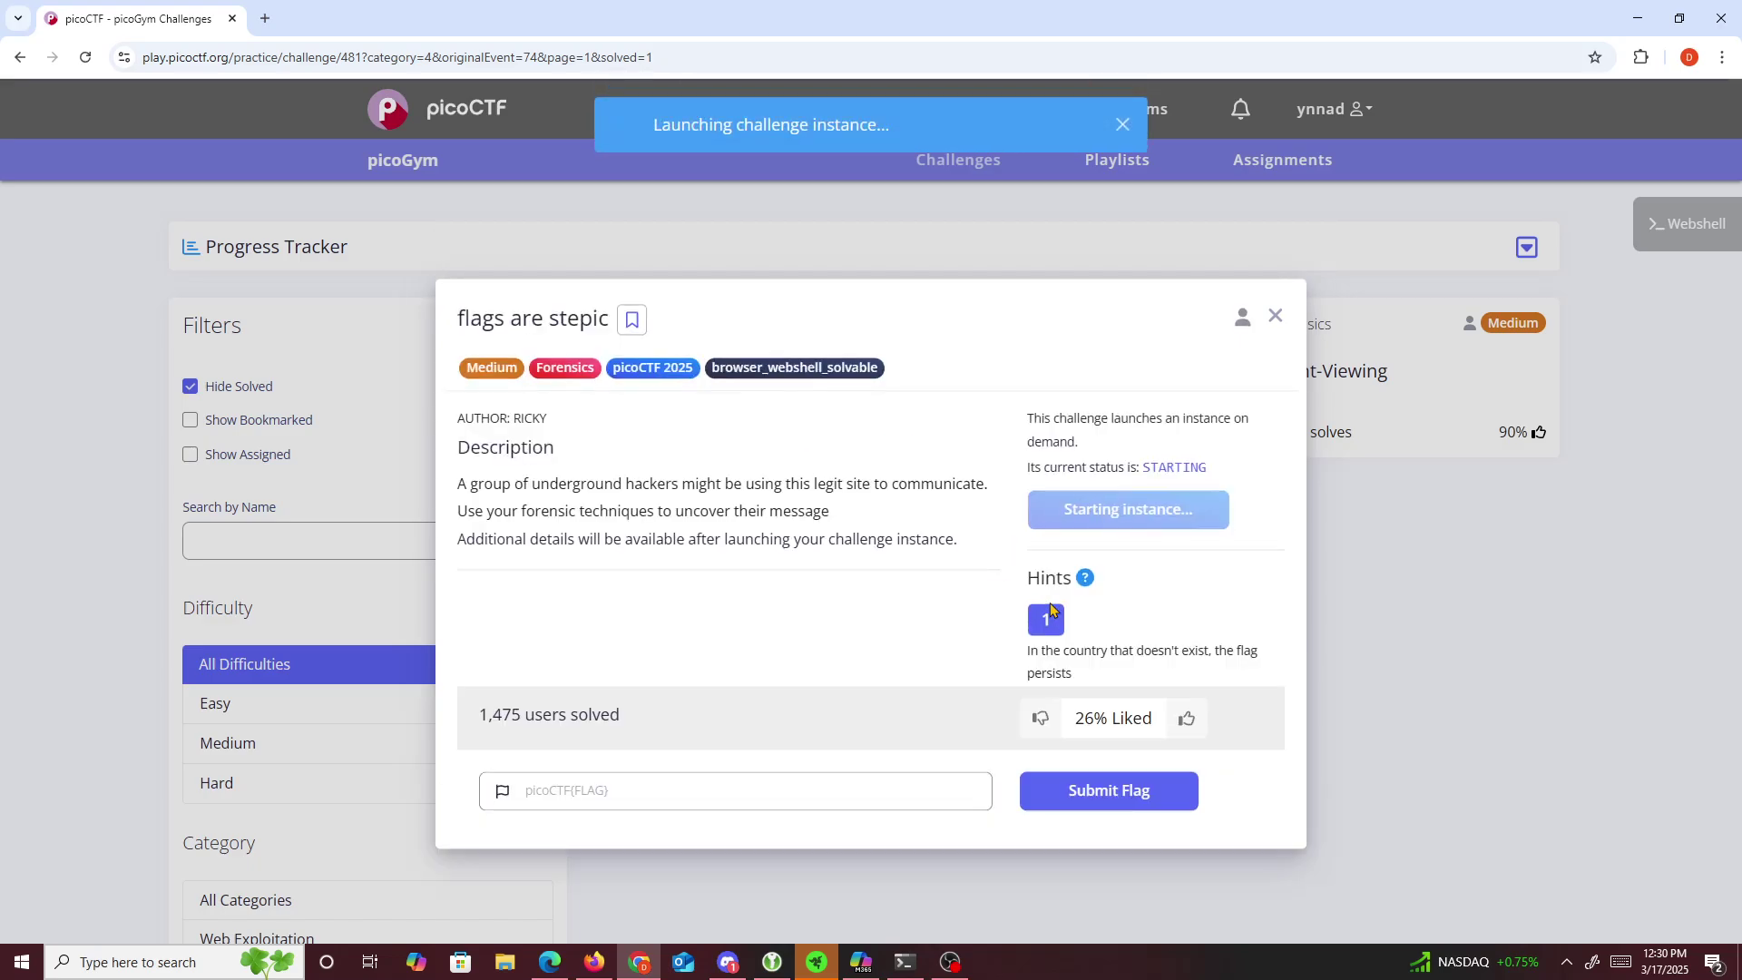
triple_click(1051, 653)
triple_click(1064, 649)
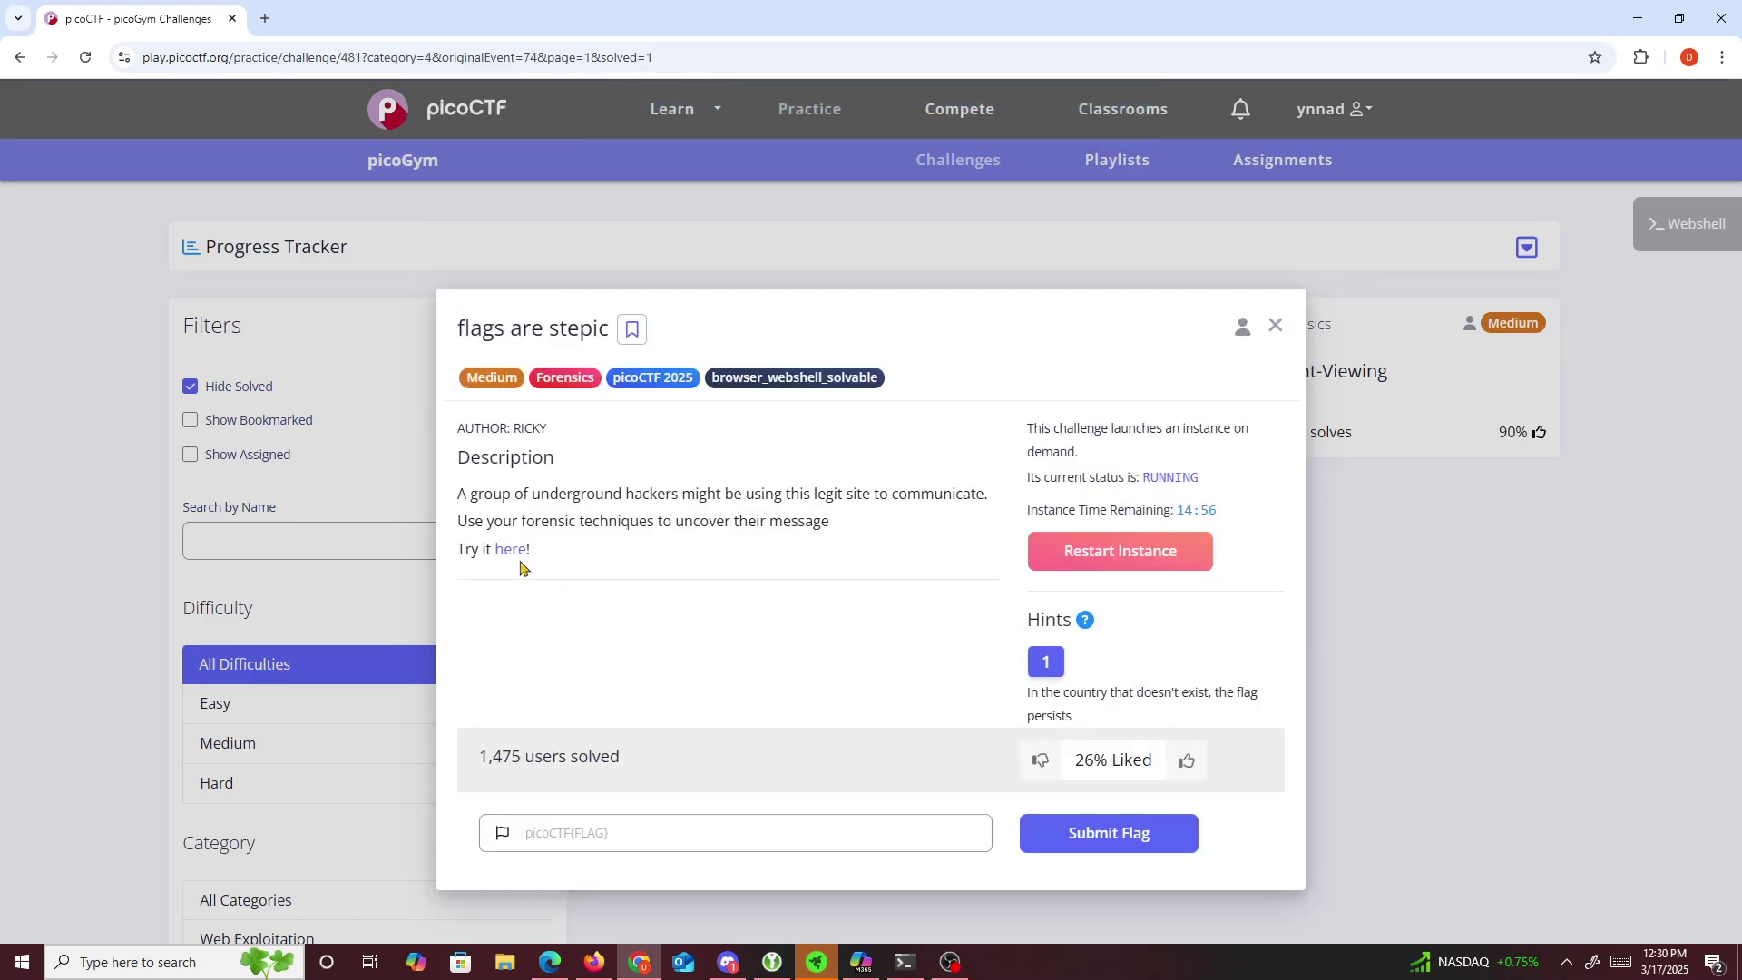
- Open the challenge site through the "here" link and look through the whole list of country flags
click(510, 554)
scroll(508, 490, down, 7)
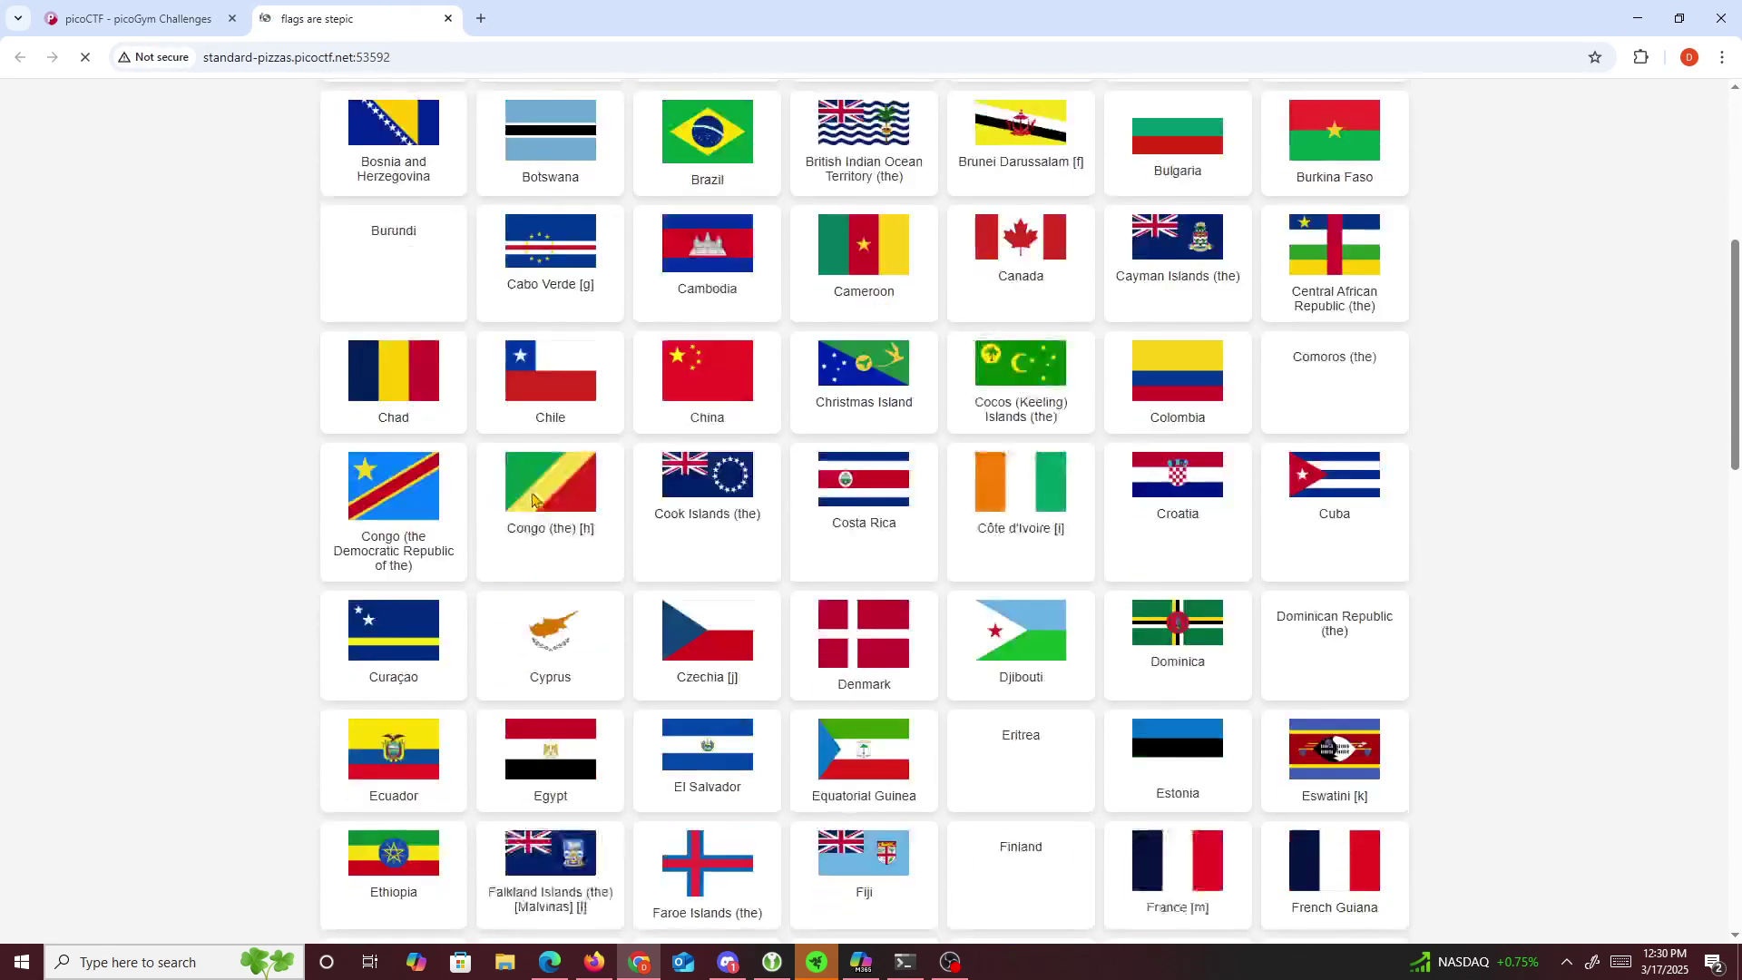
scroll(535, 495, down, 20)
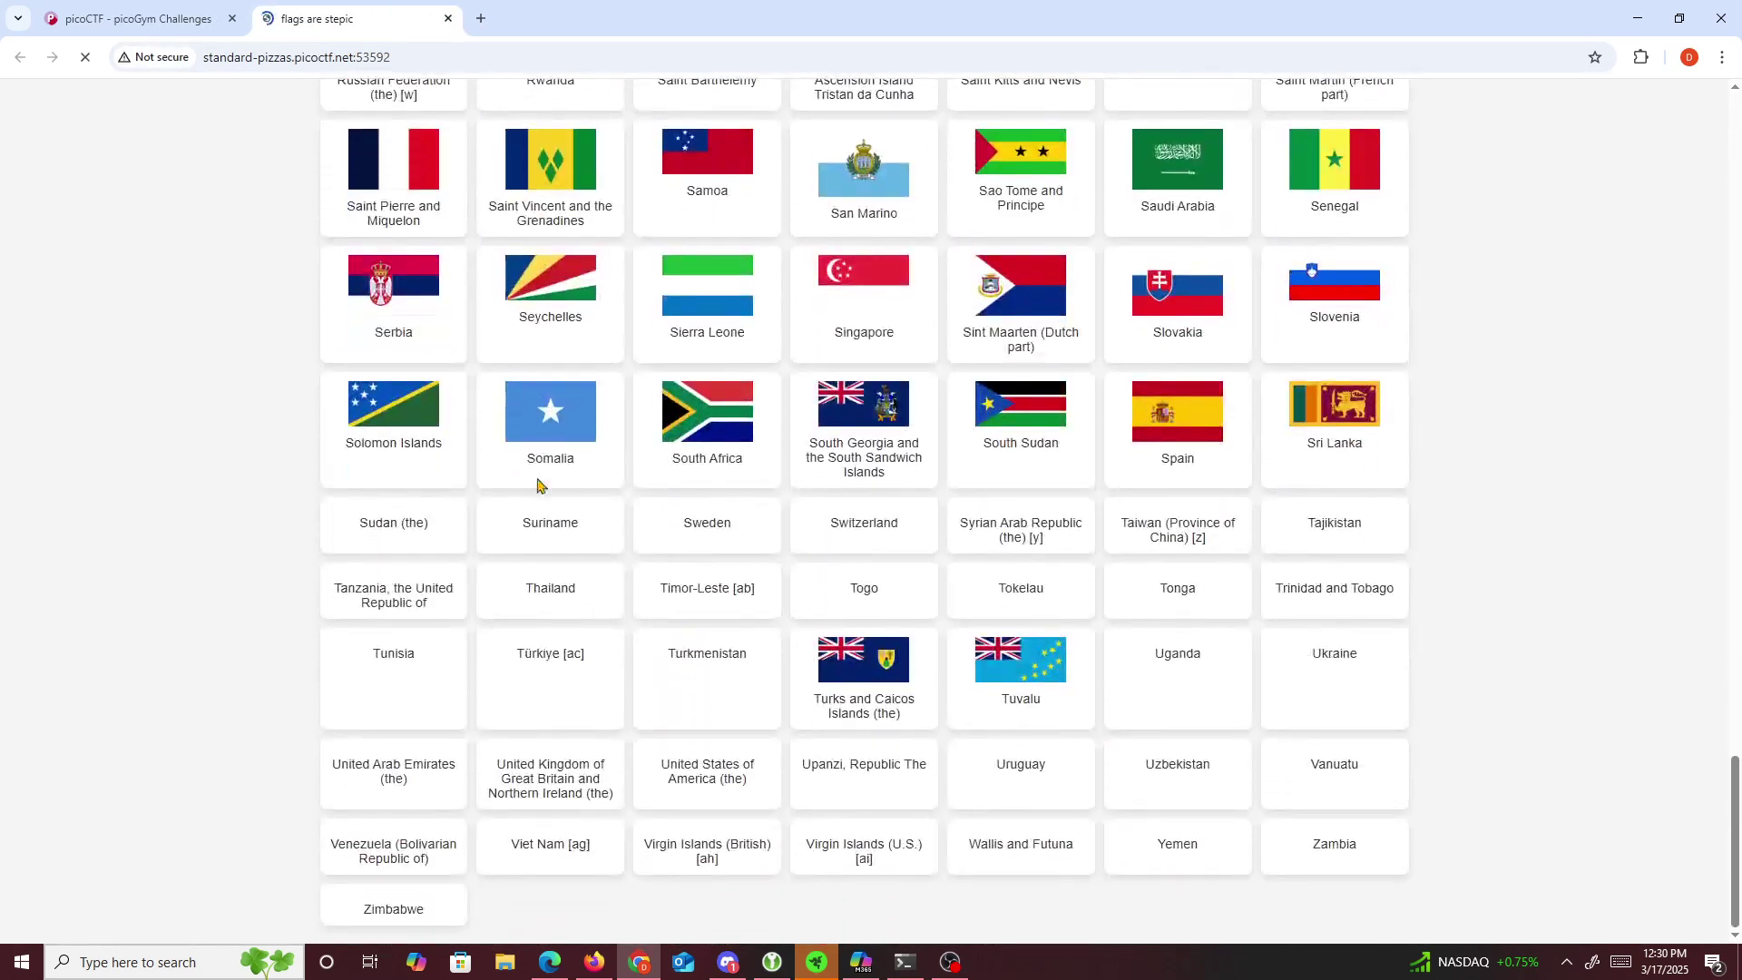
scroll(557, 549, down, 2)
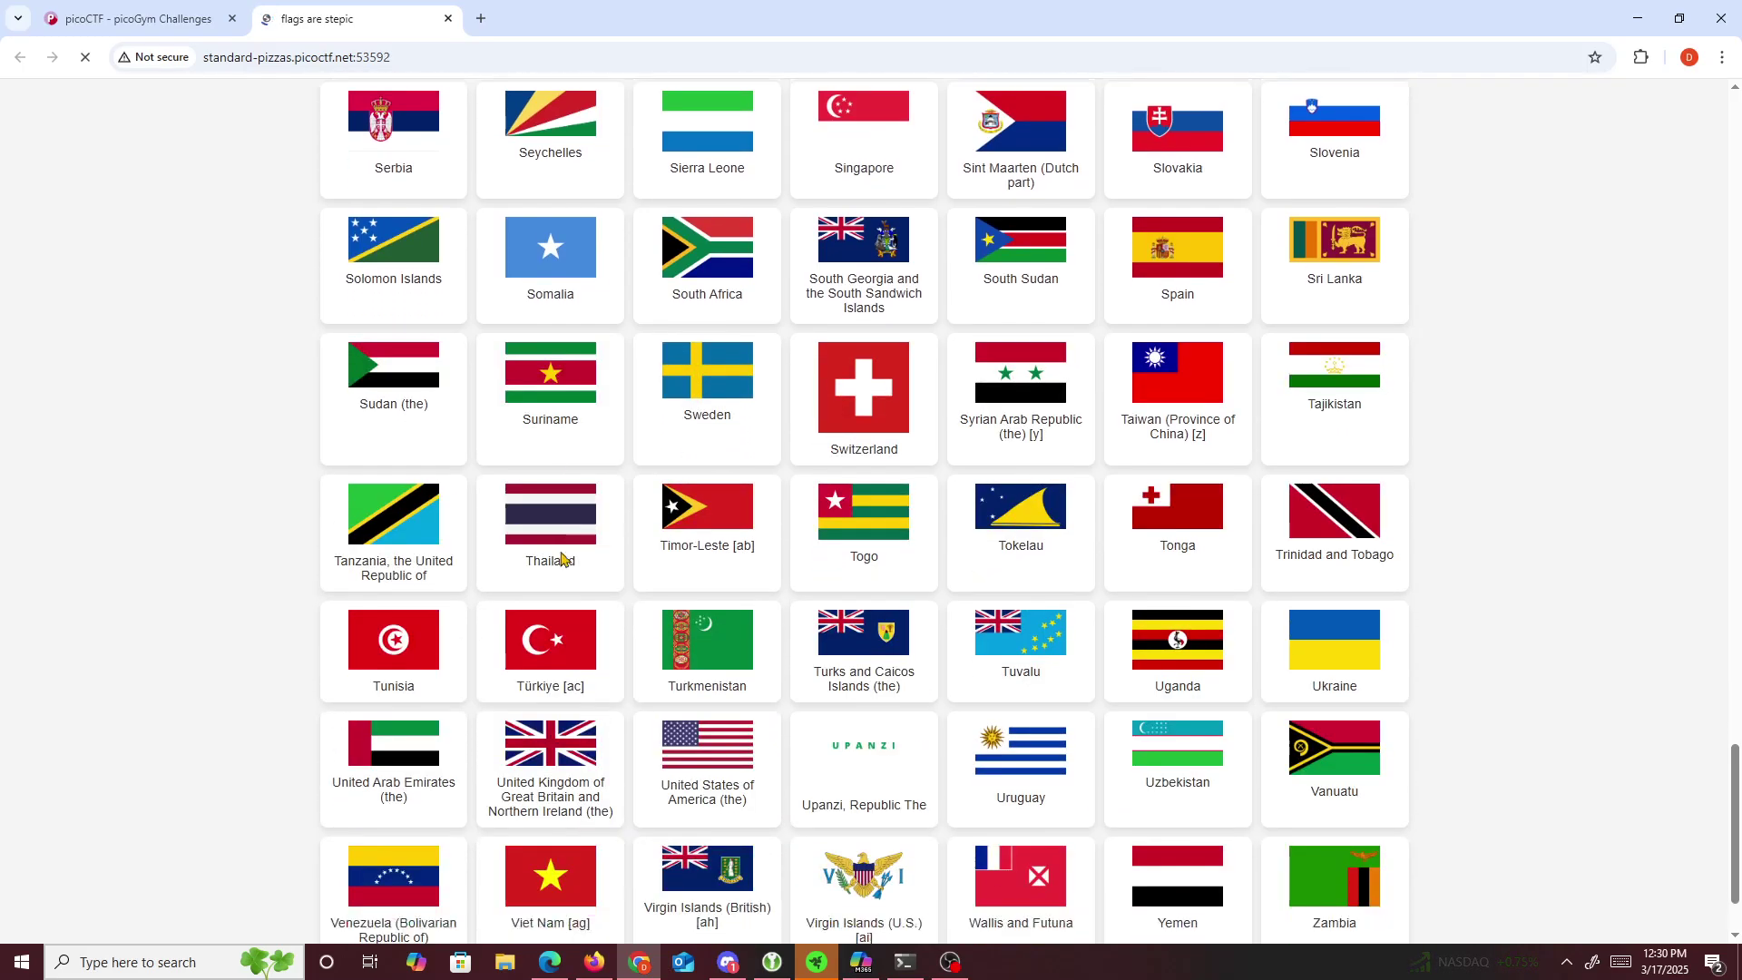
scroll(561, 556, down, 2)
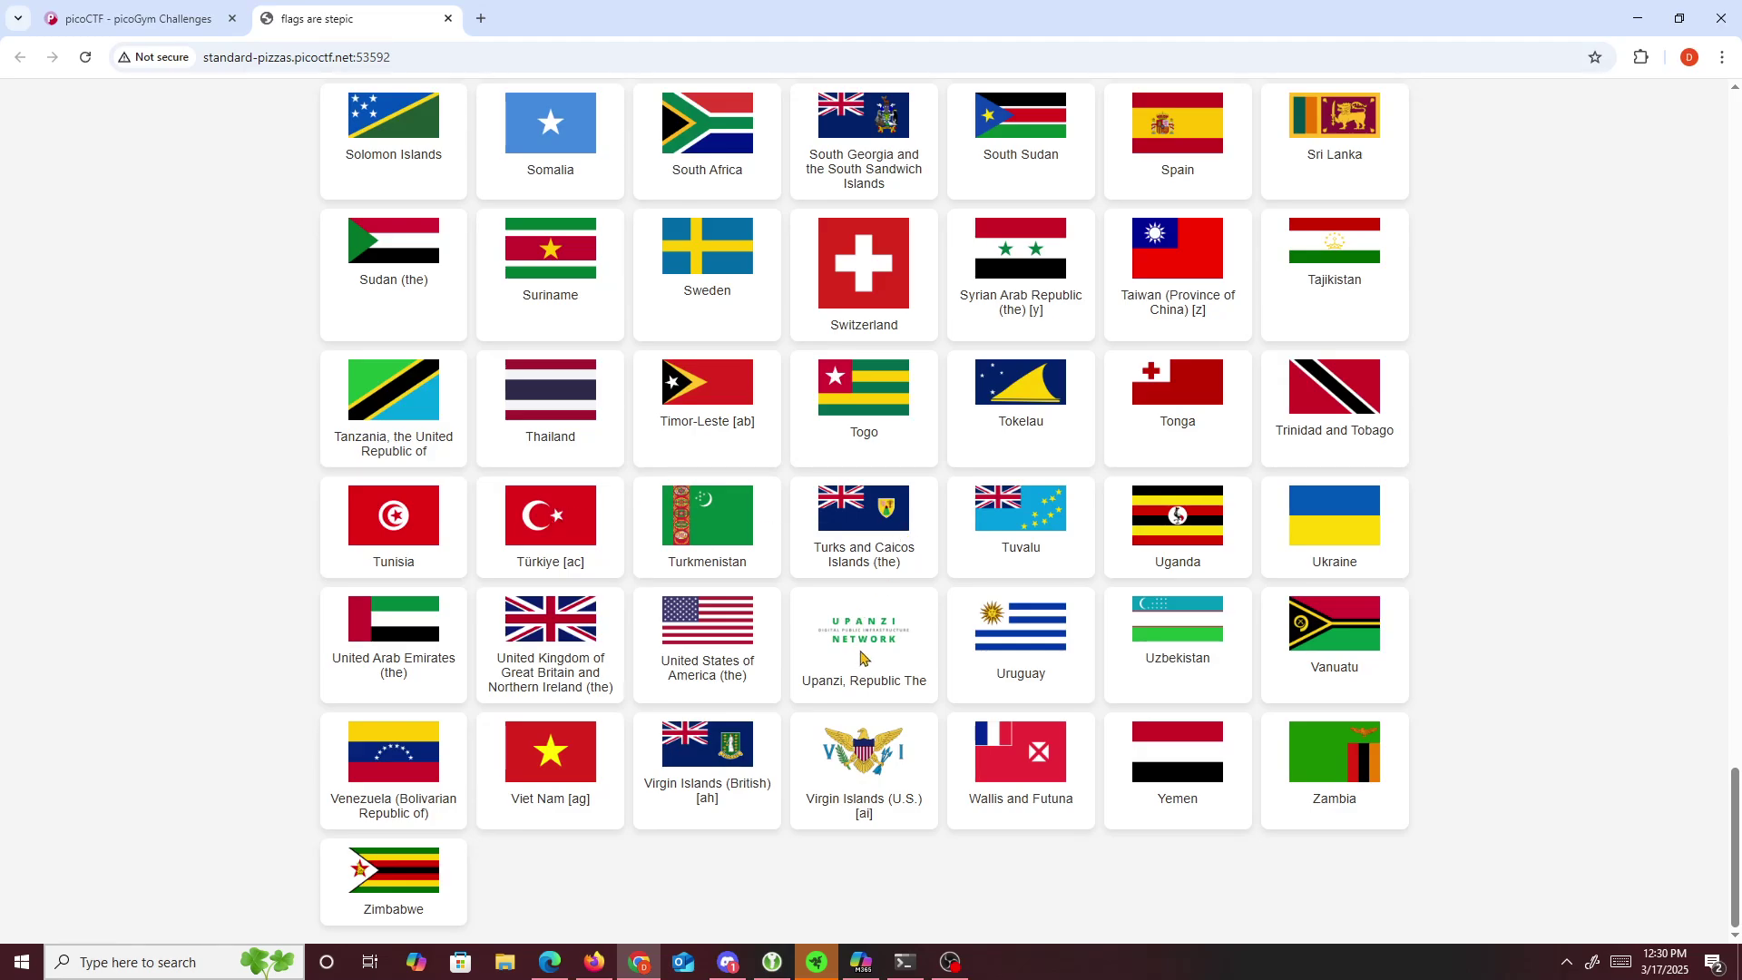
scroll(860, 657, up, 20)
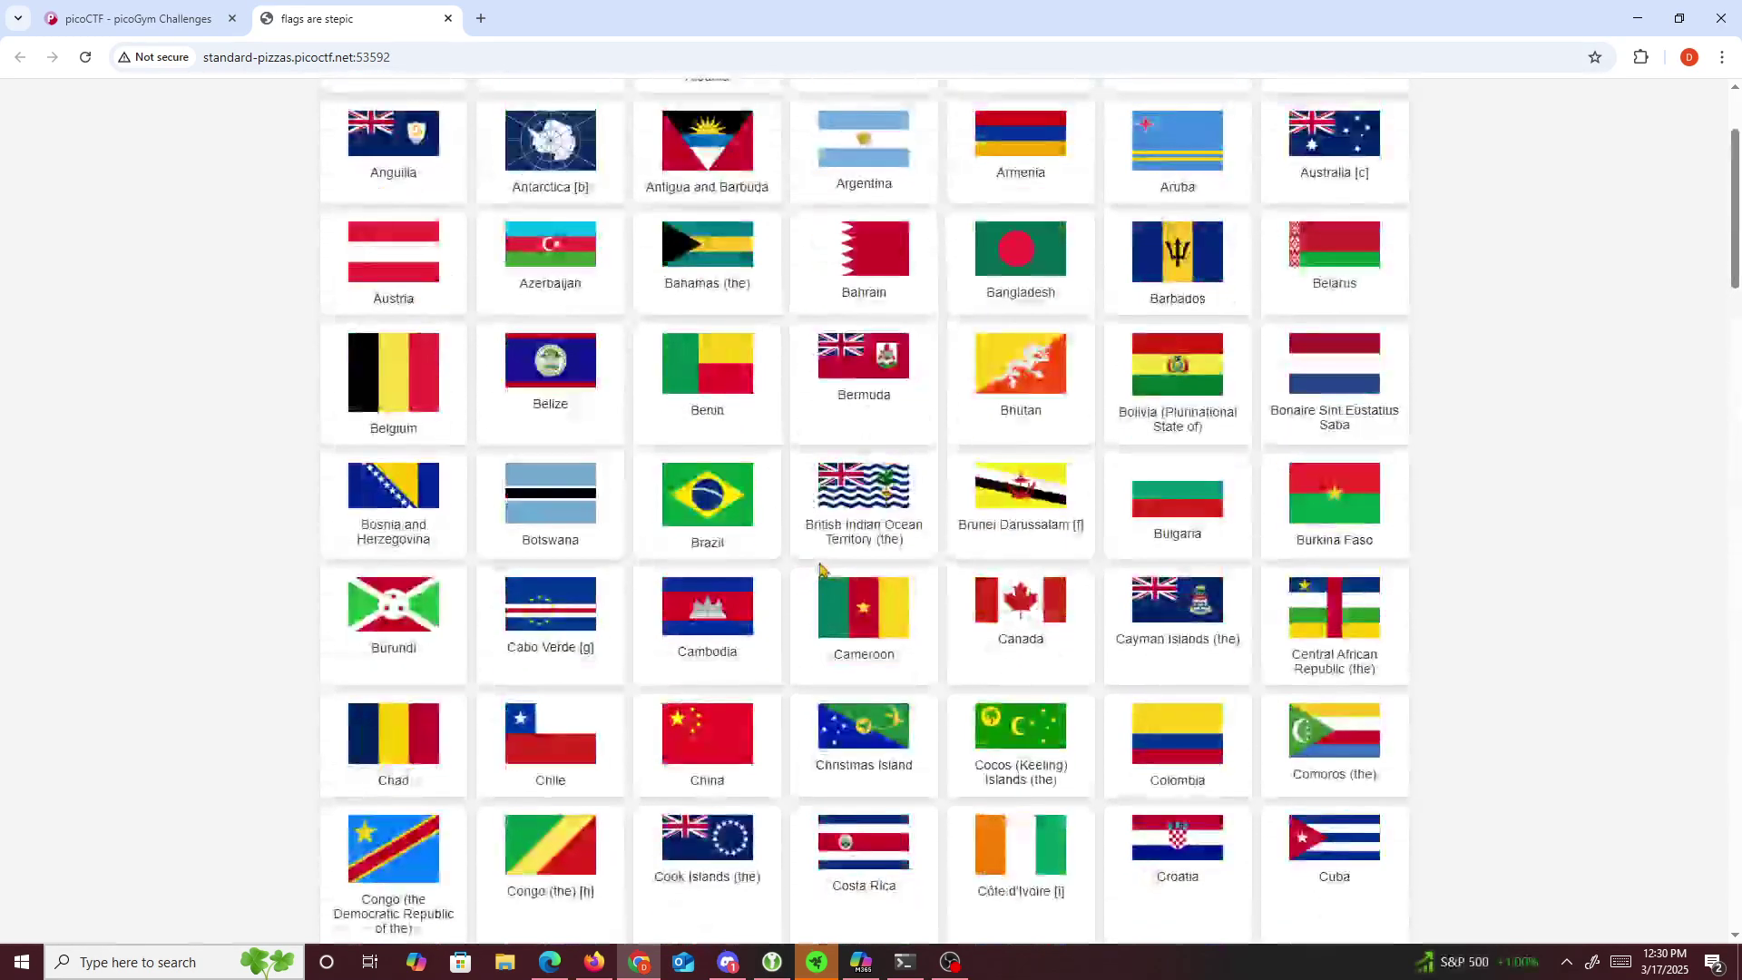
scroll(819, 569, up, 1)
scroll(820, 569, down, 3)
scroll(598, 487, down, 1)
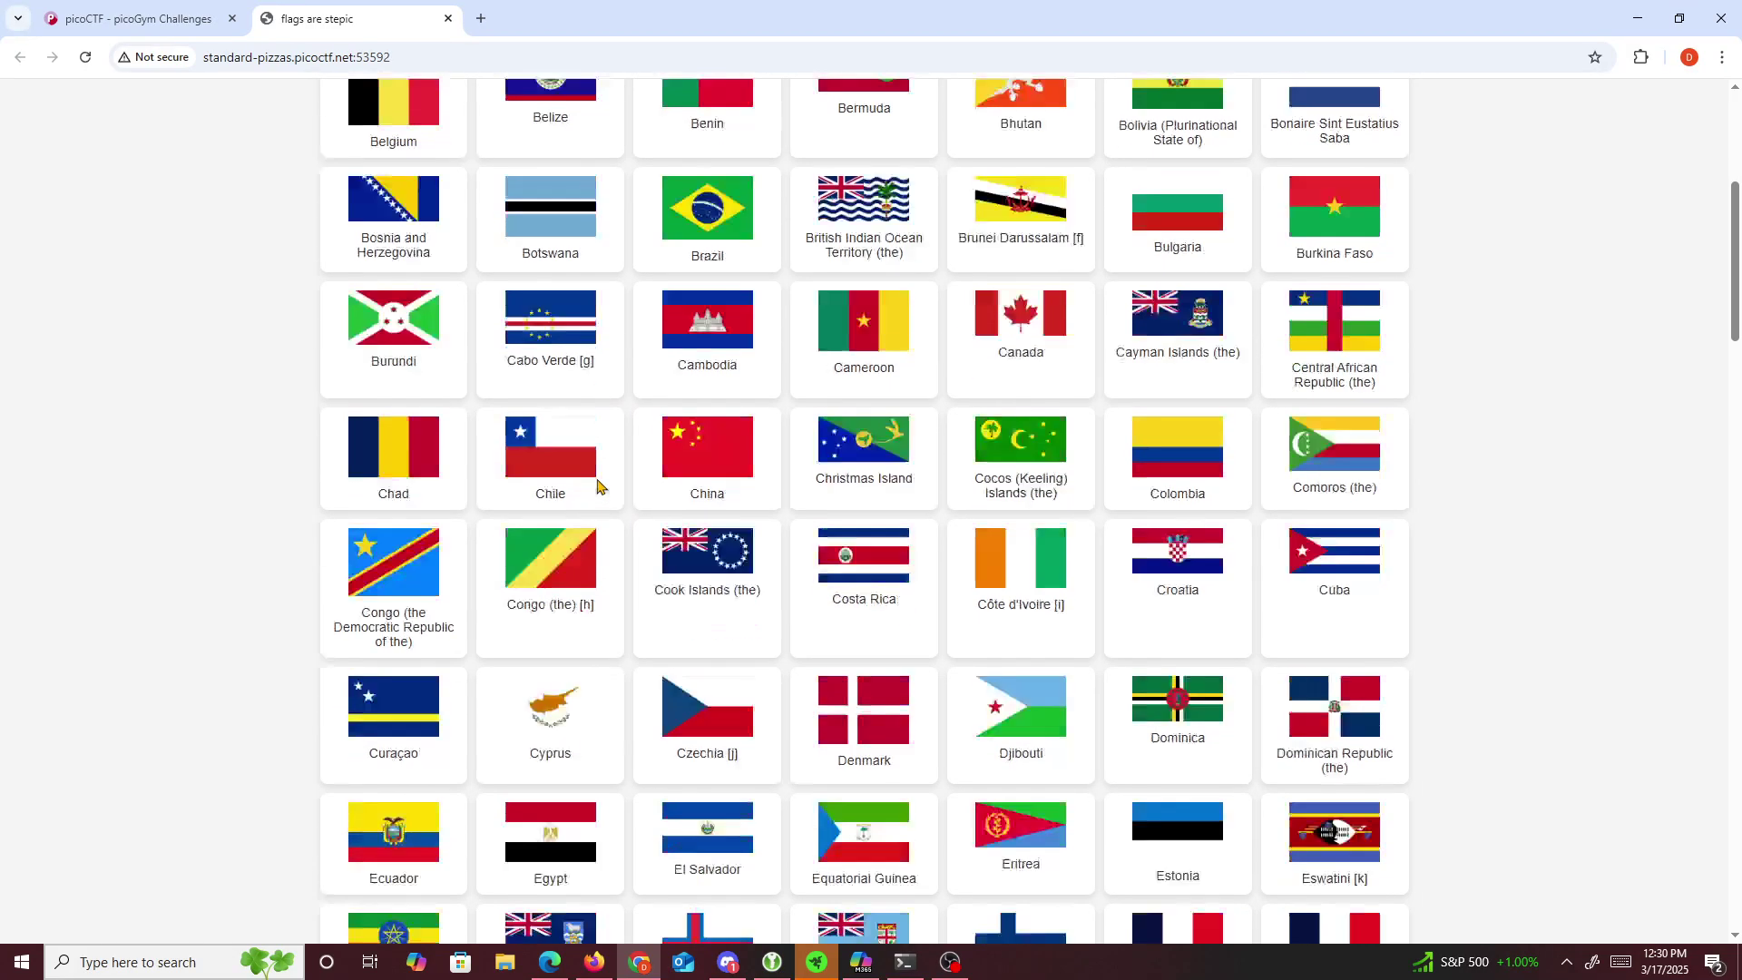
scroll(597, 487, down, 2)
scroll(605, 479, up, 8)
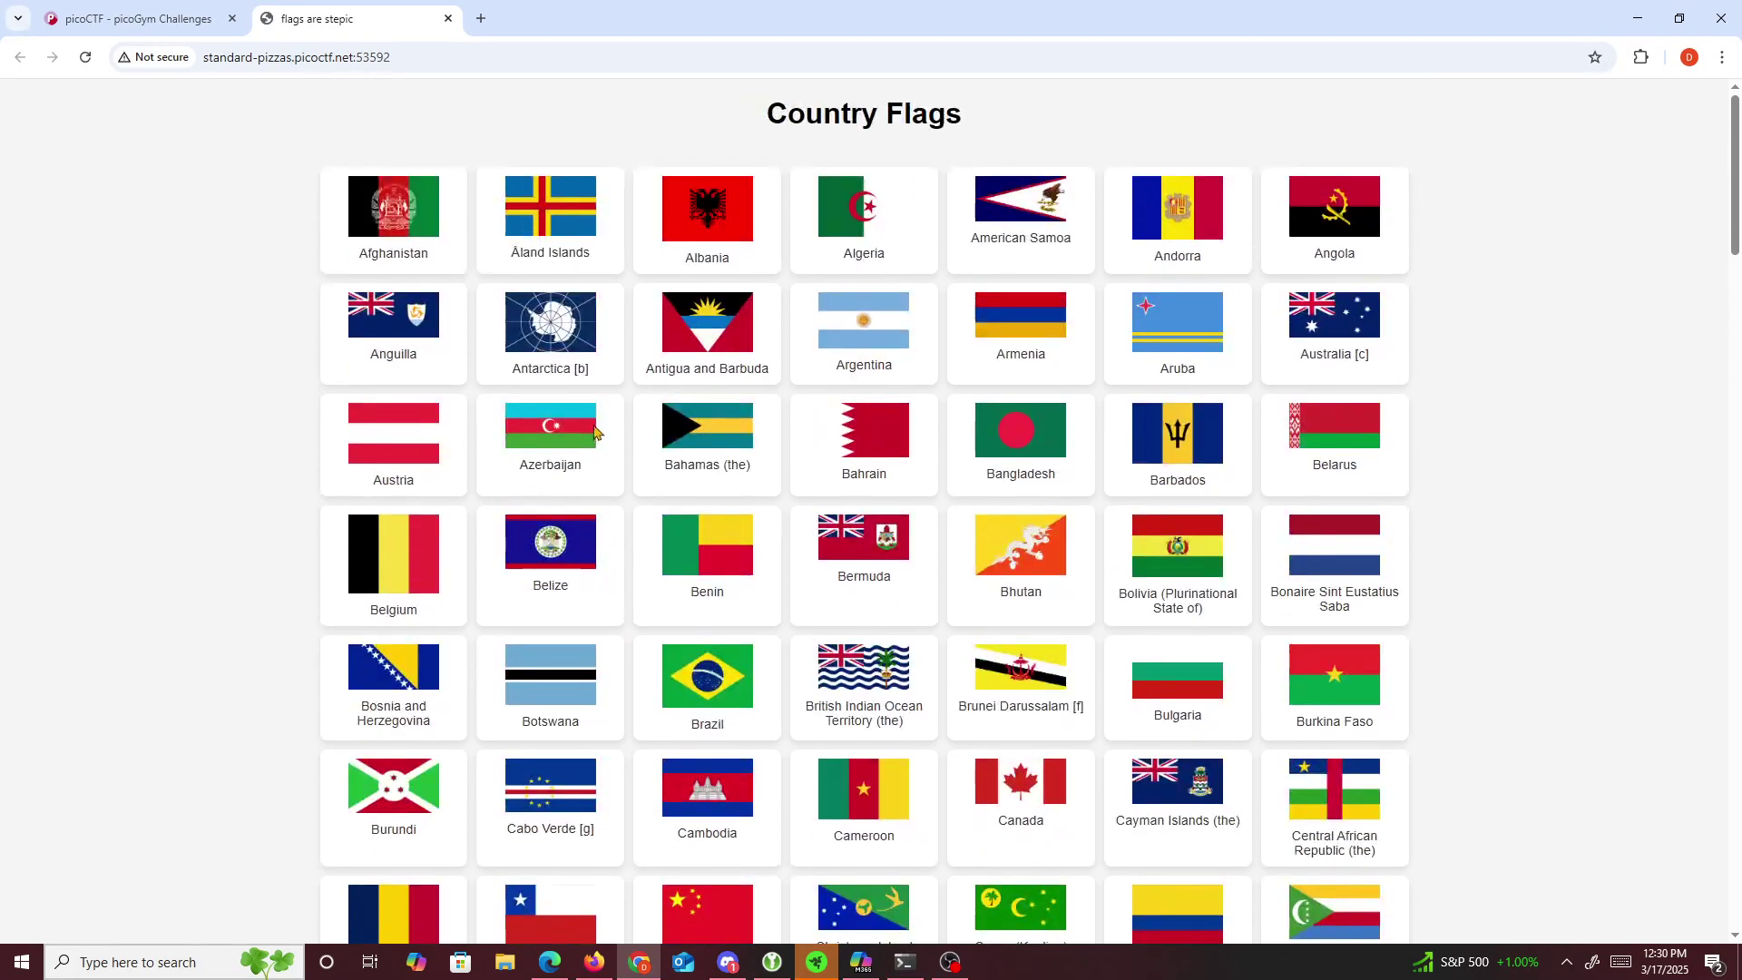
- Reread the challenge hint and return to the end of the country flags page
click(110, 30)
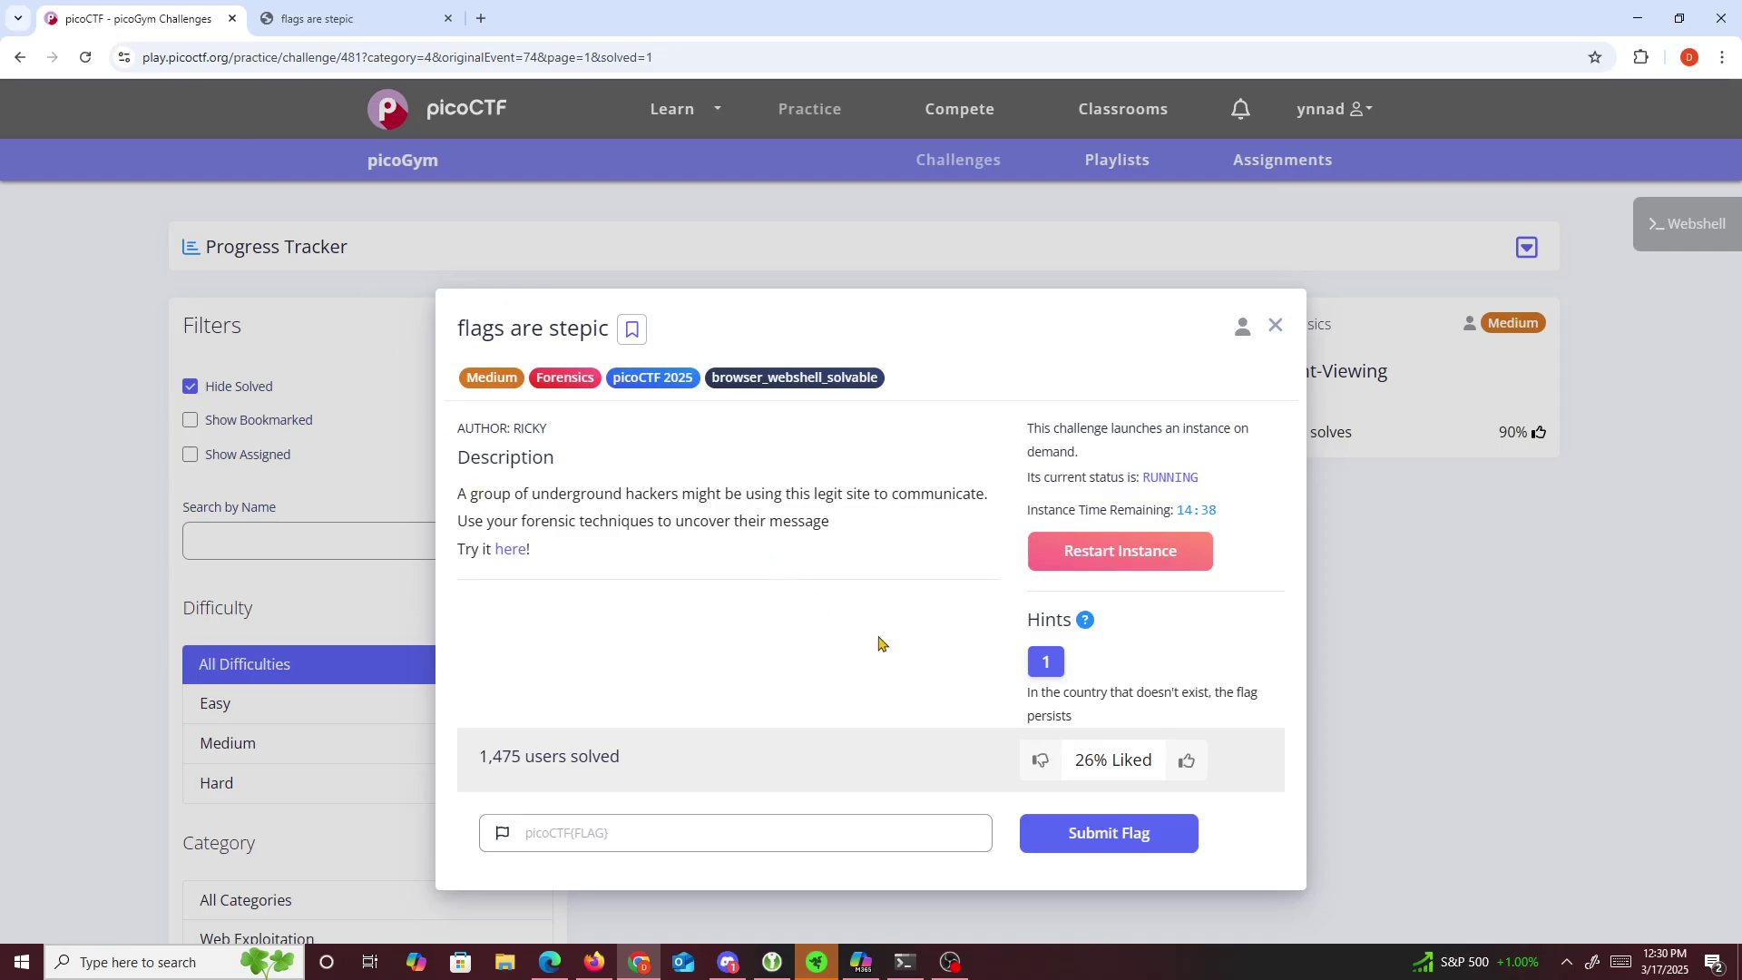
triple_click(1112, 697)
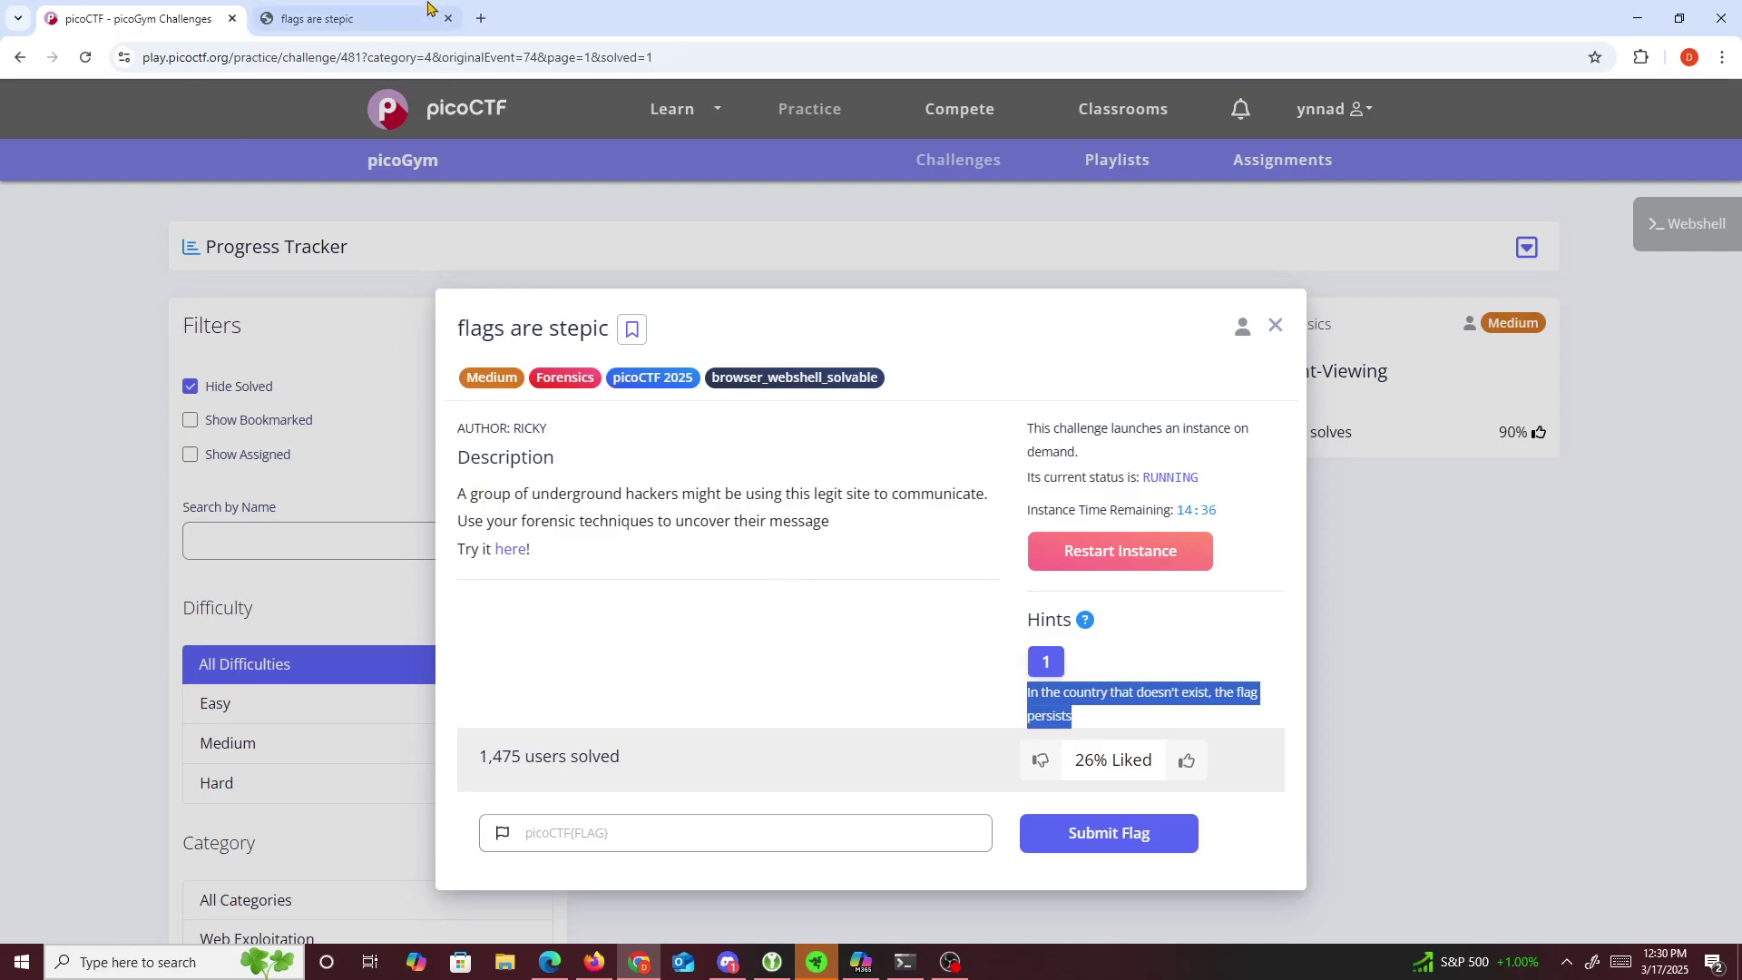
click(317, 18)
scroll(632, 472, down, 8)
scroll(634, 482, down, 20)
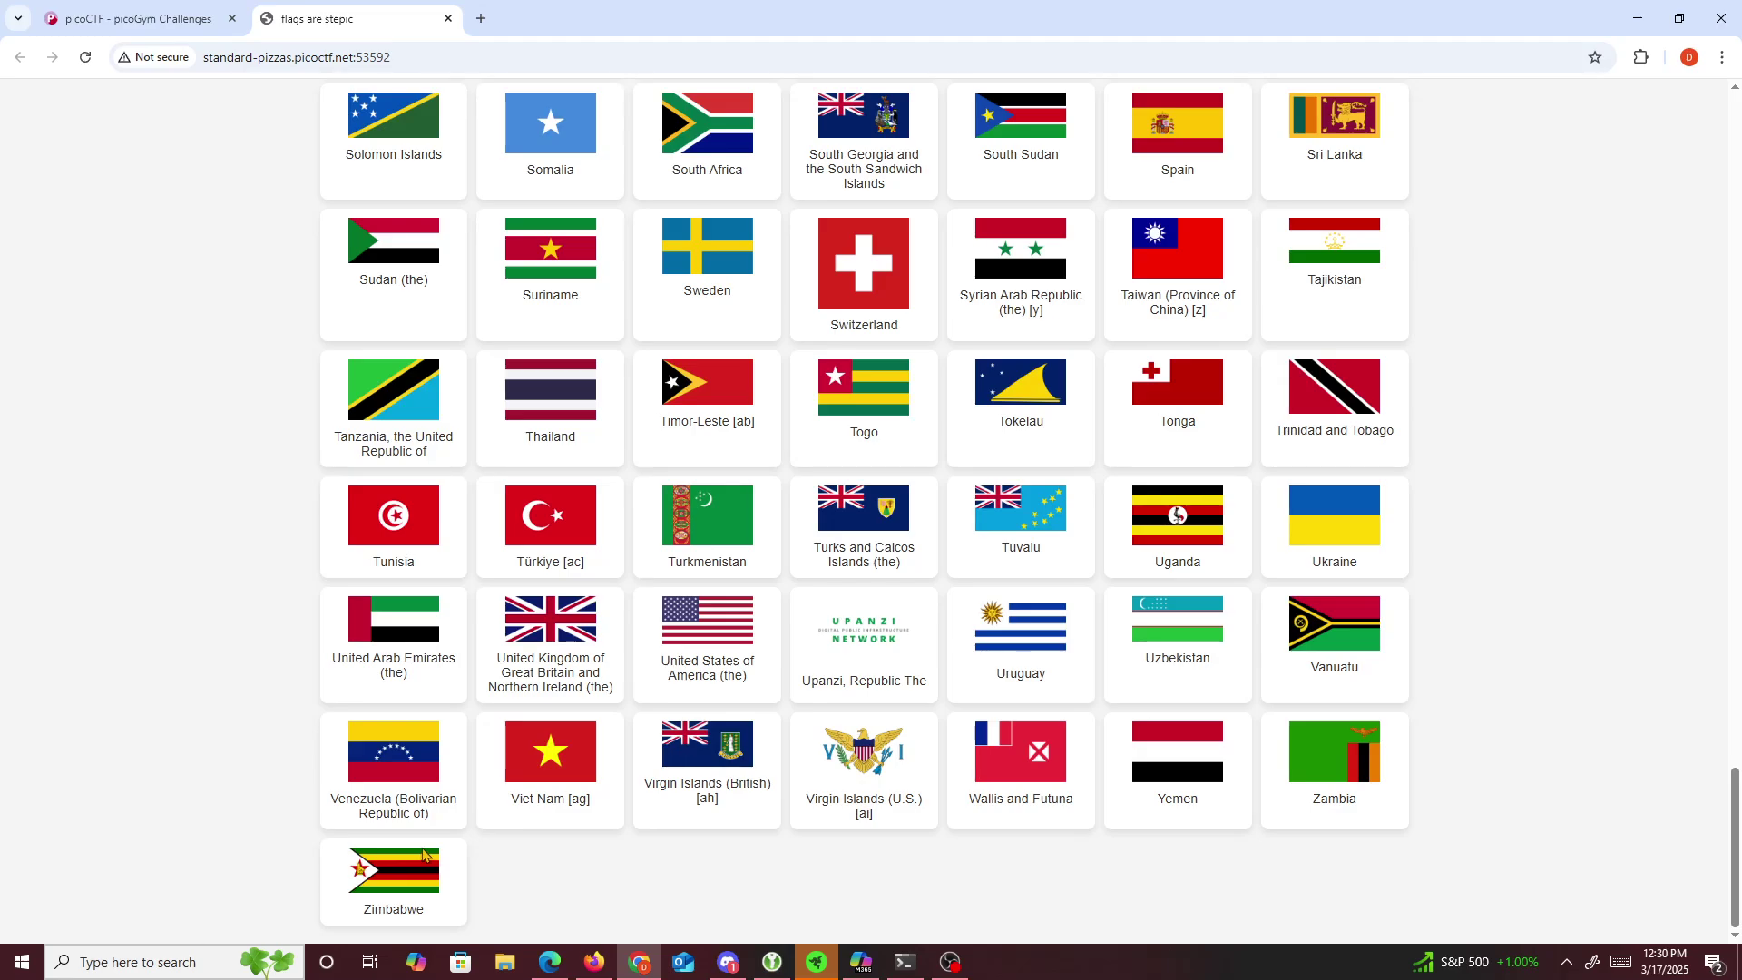
- Search Google for the last listed country, Zimbabwe, and return to the flags page
double_click(401, 911)
right_click(410, 906)
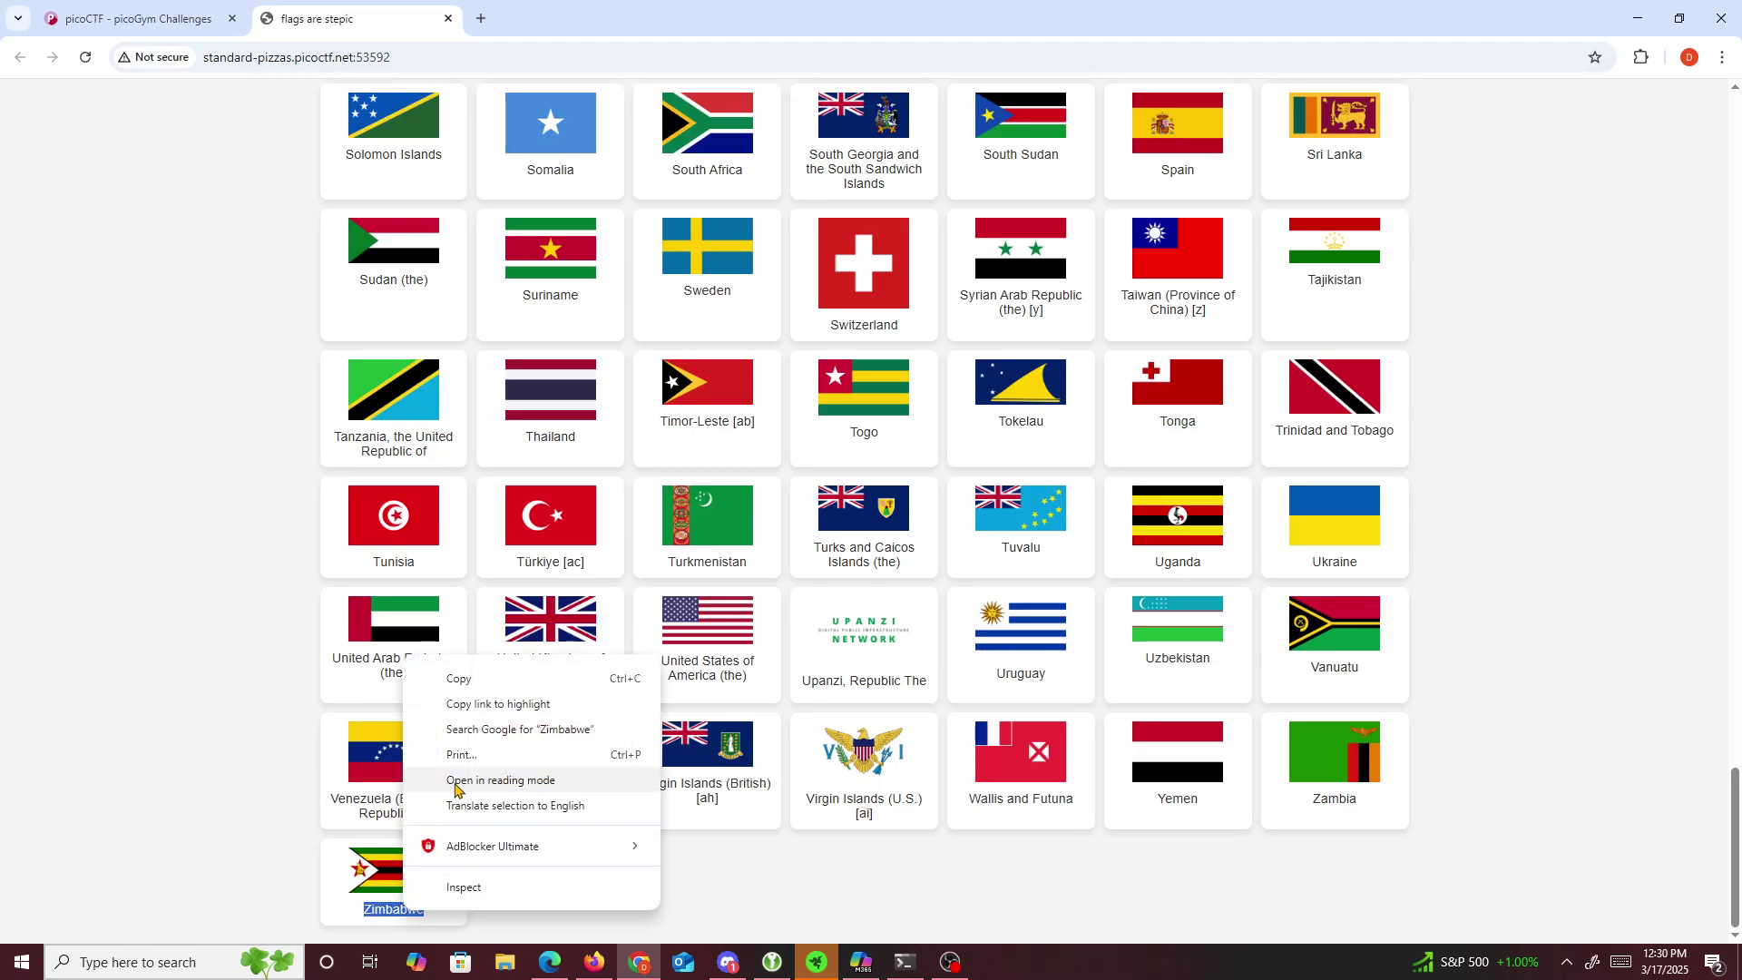
click(504, 726)
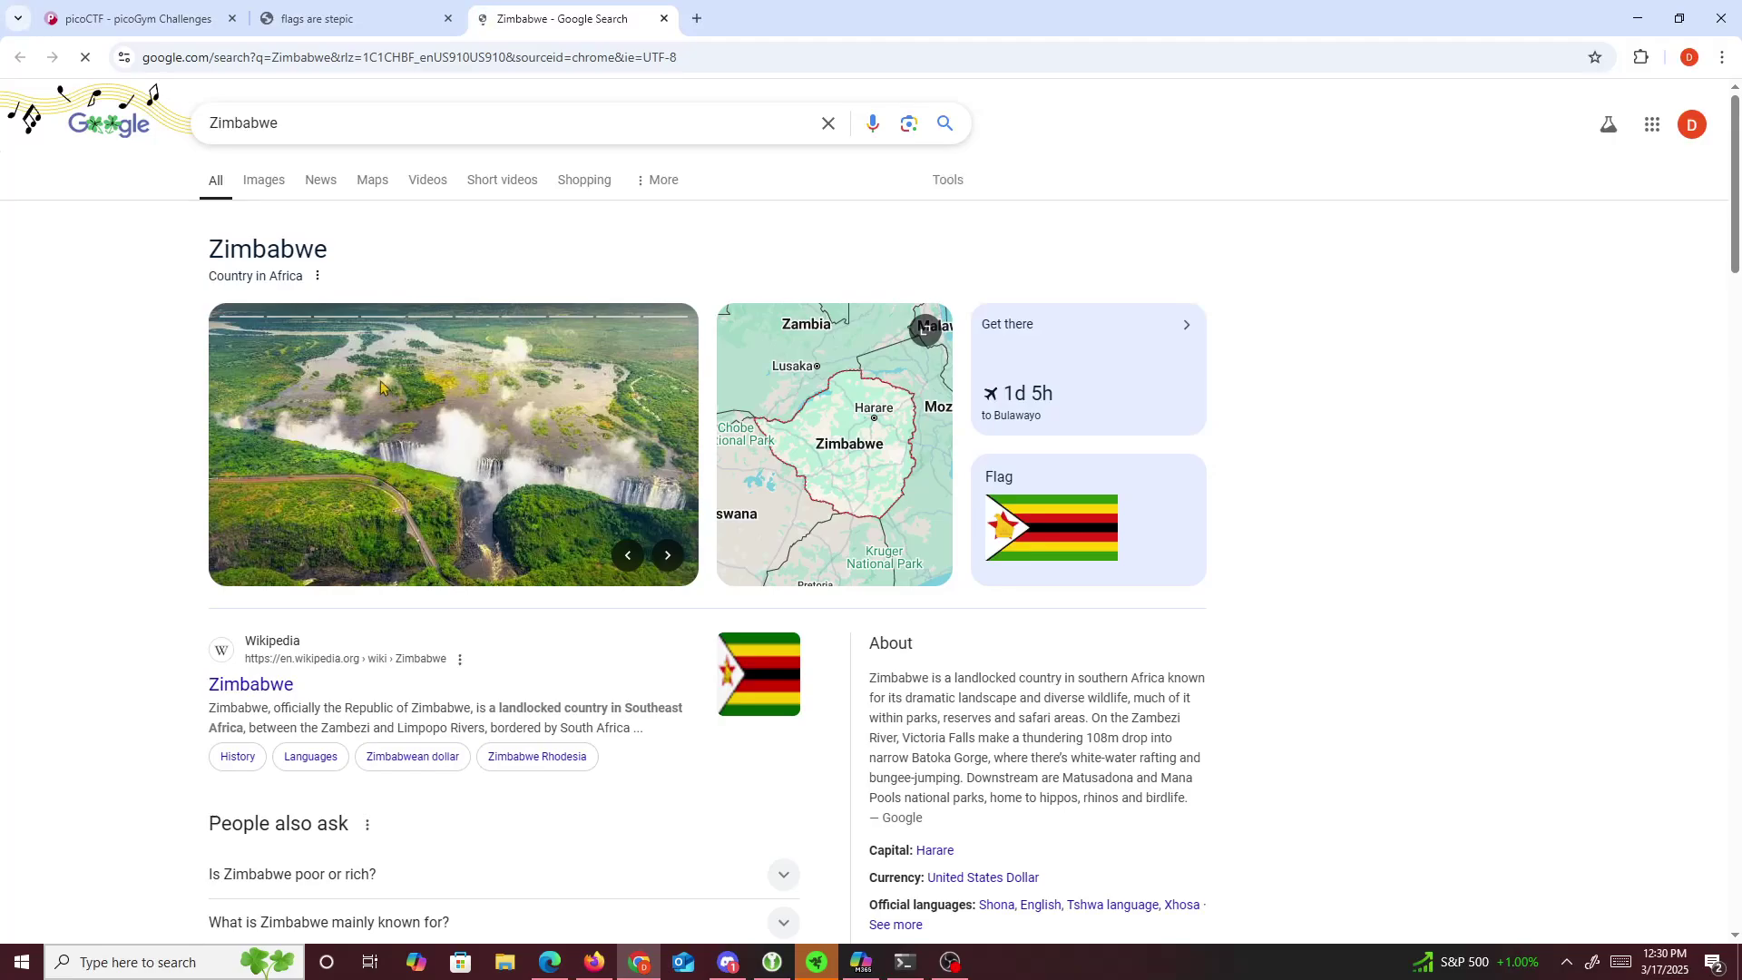
click(420, 13)
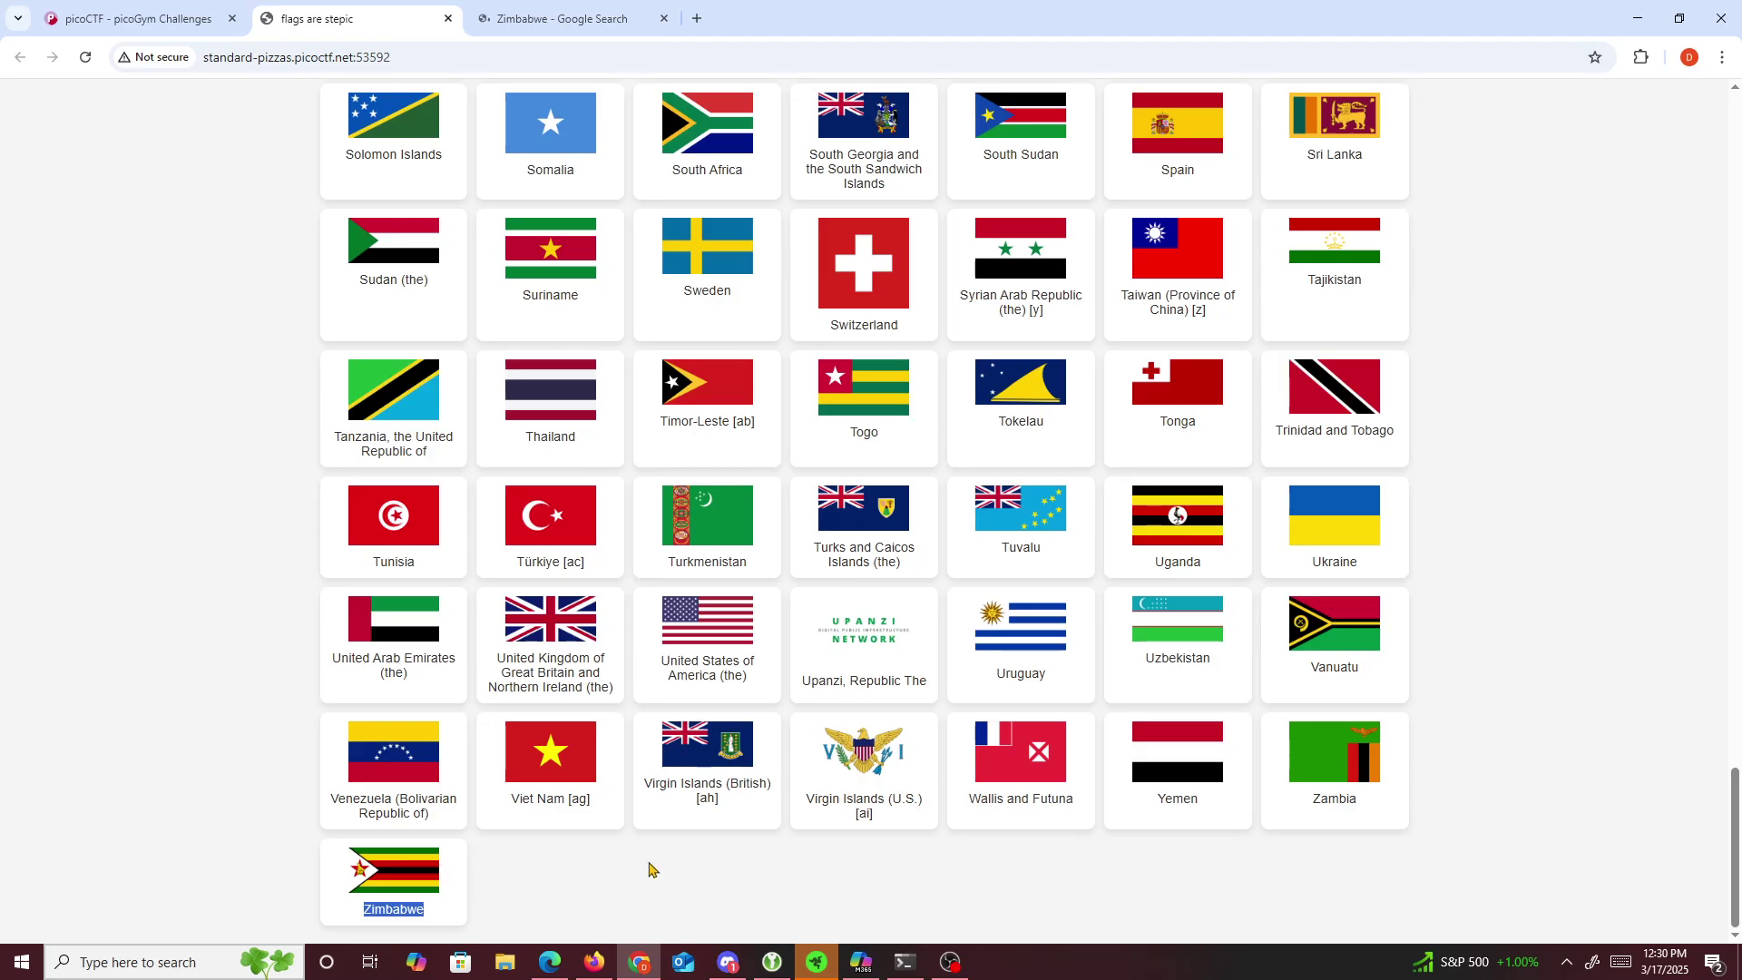
- Select the entire content of the country flags page
drag(608, 907, 558, 877)
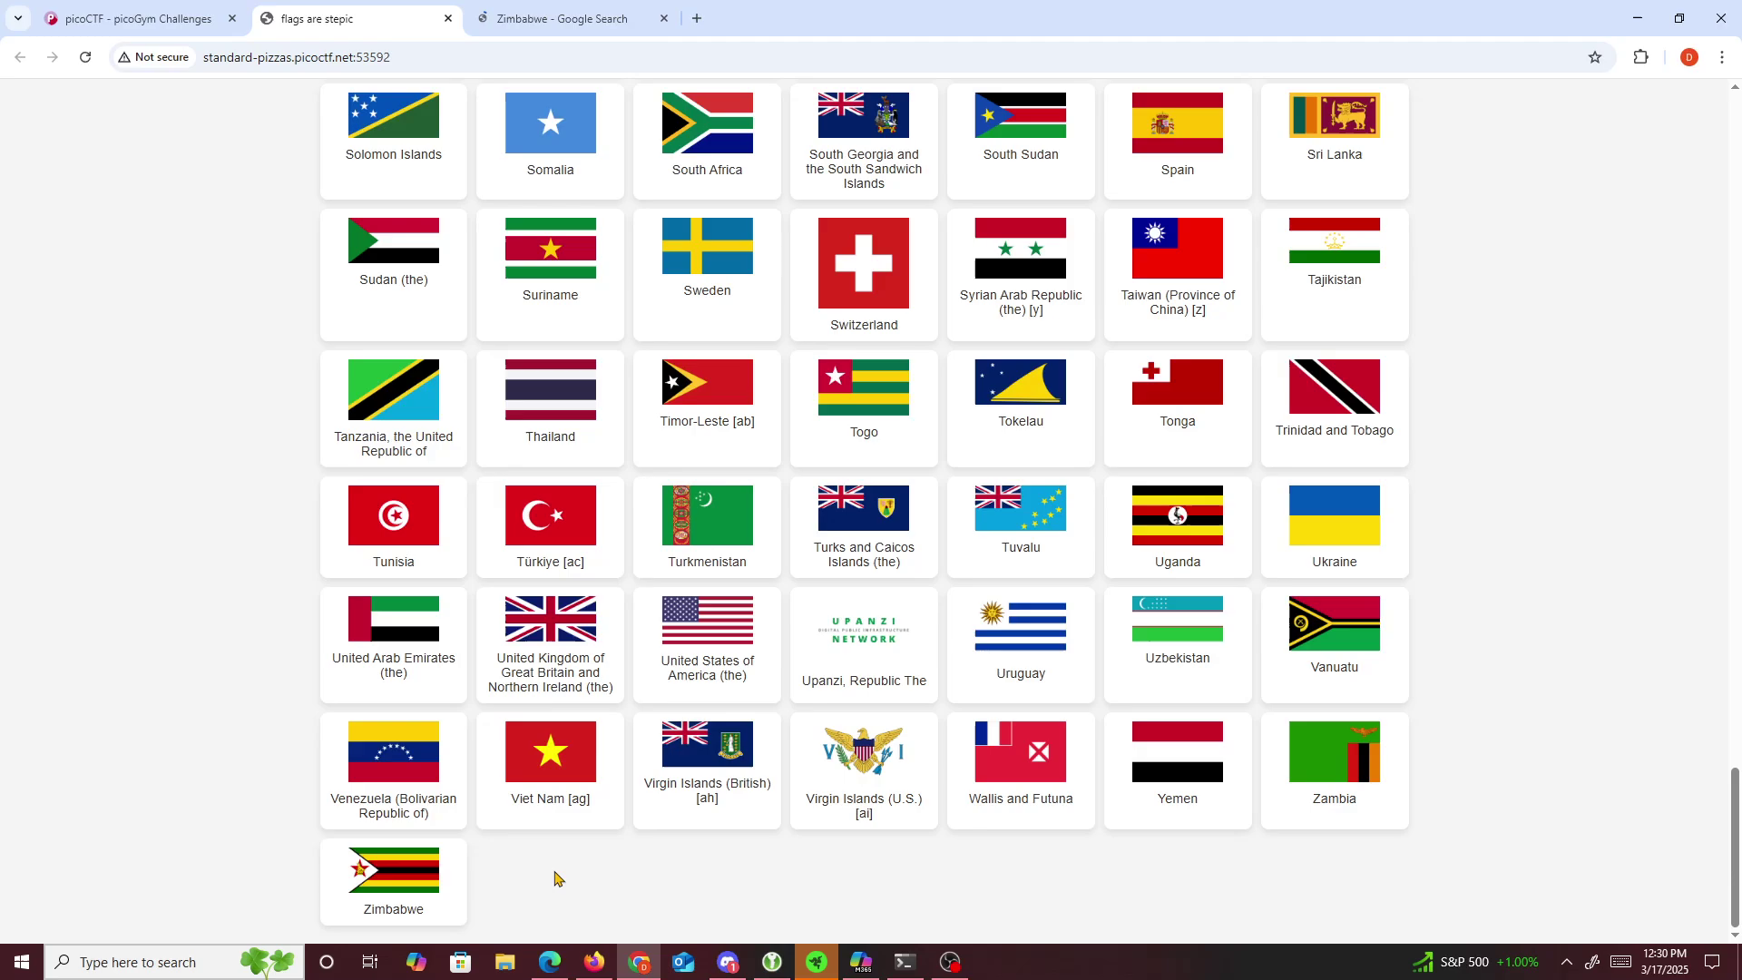
key(super+a)
key(Escape)
key(ctrl+a)
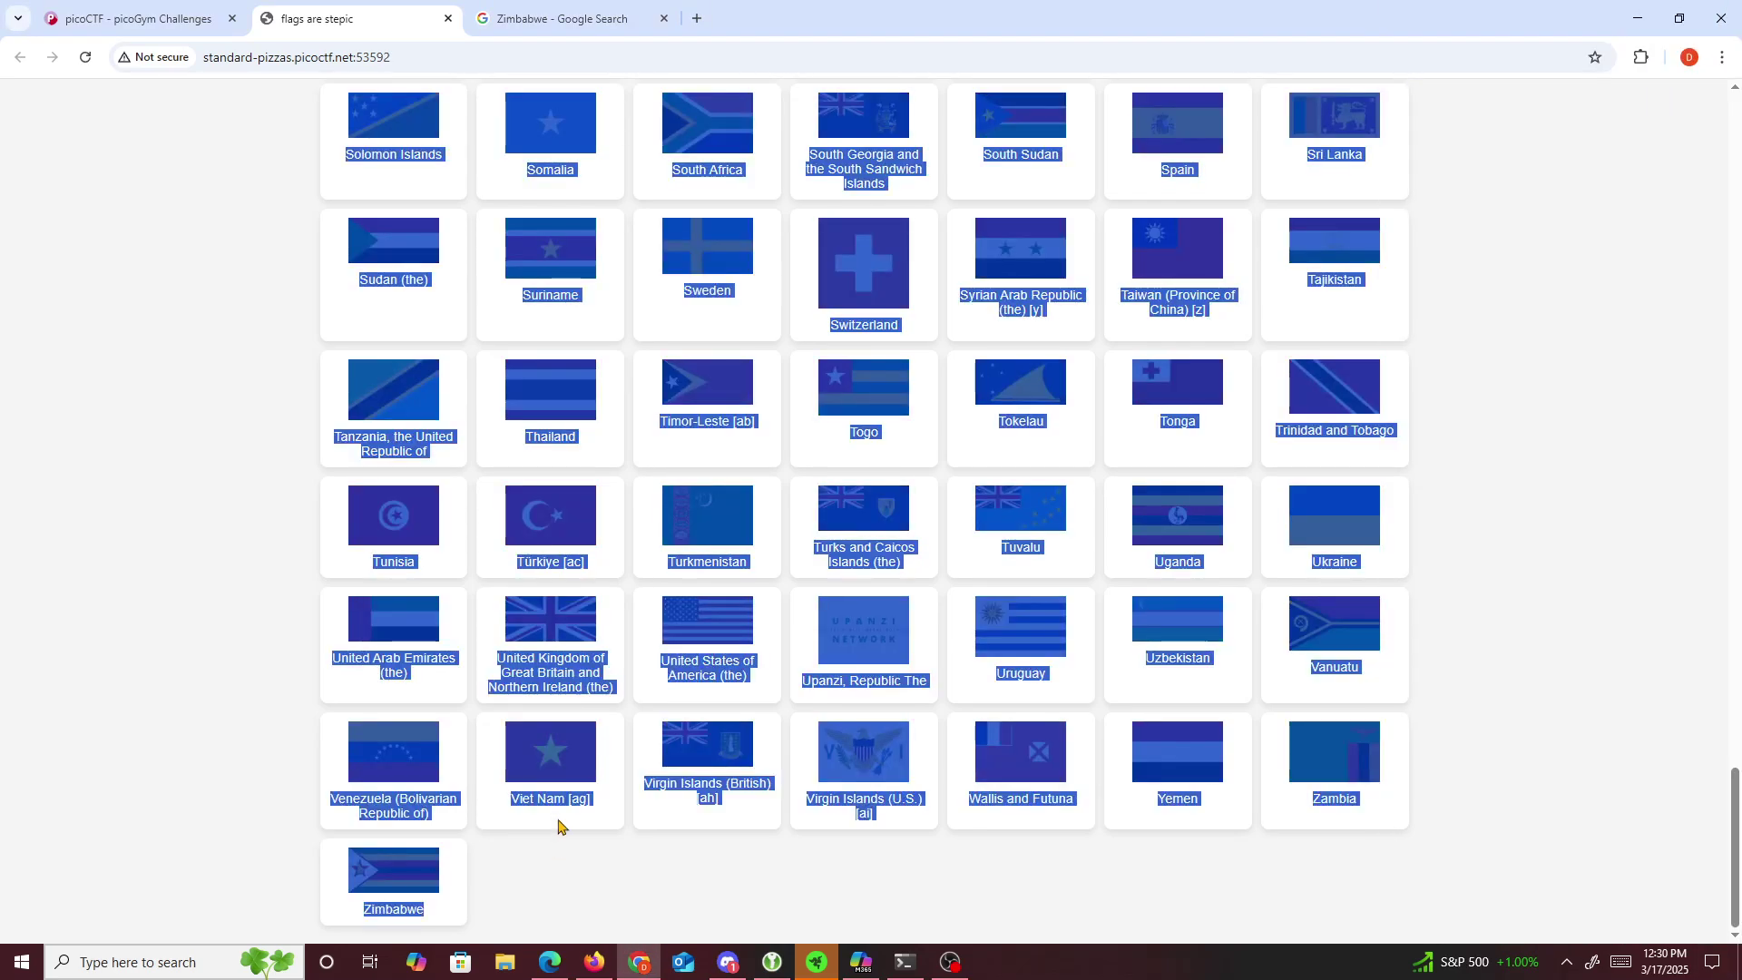
- Search for "bing com ai" in the Zimbabwe search tab and open Microsoft Copilot from the results
click(563, 18)
click(644, 56)
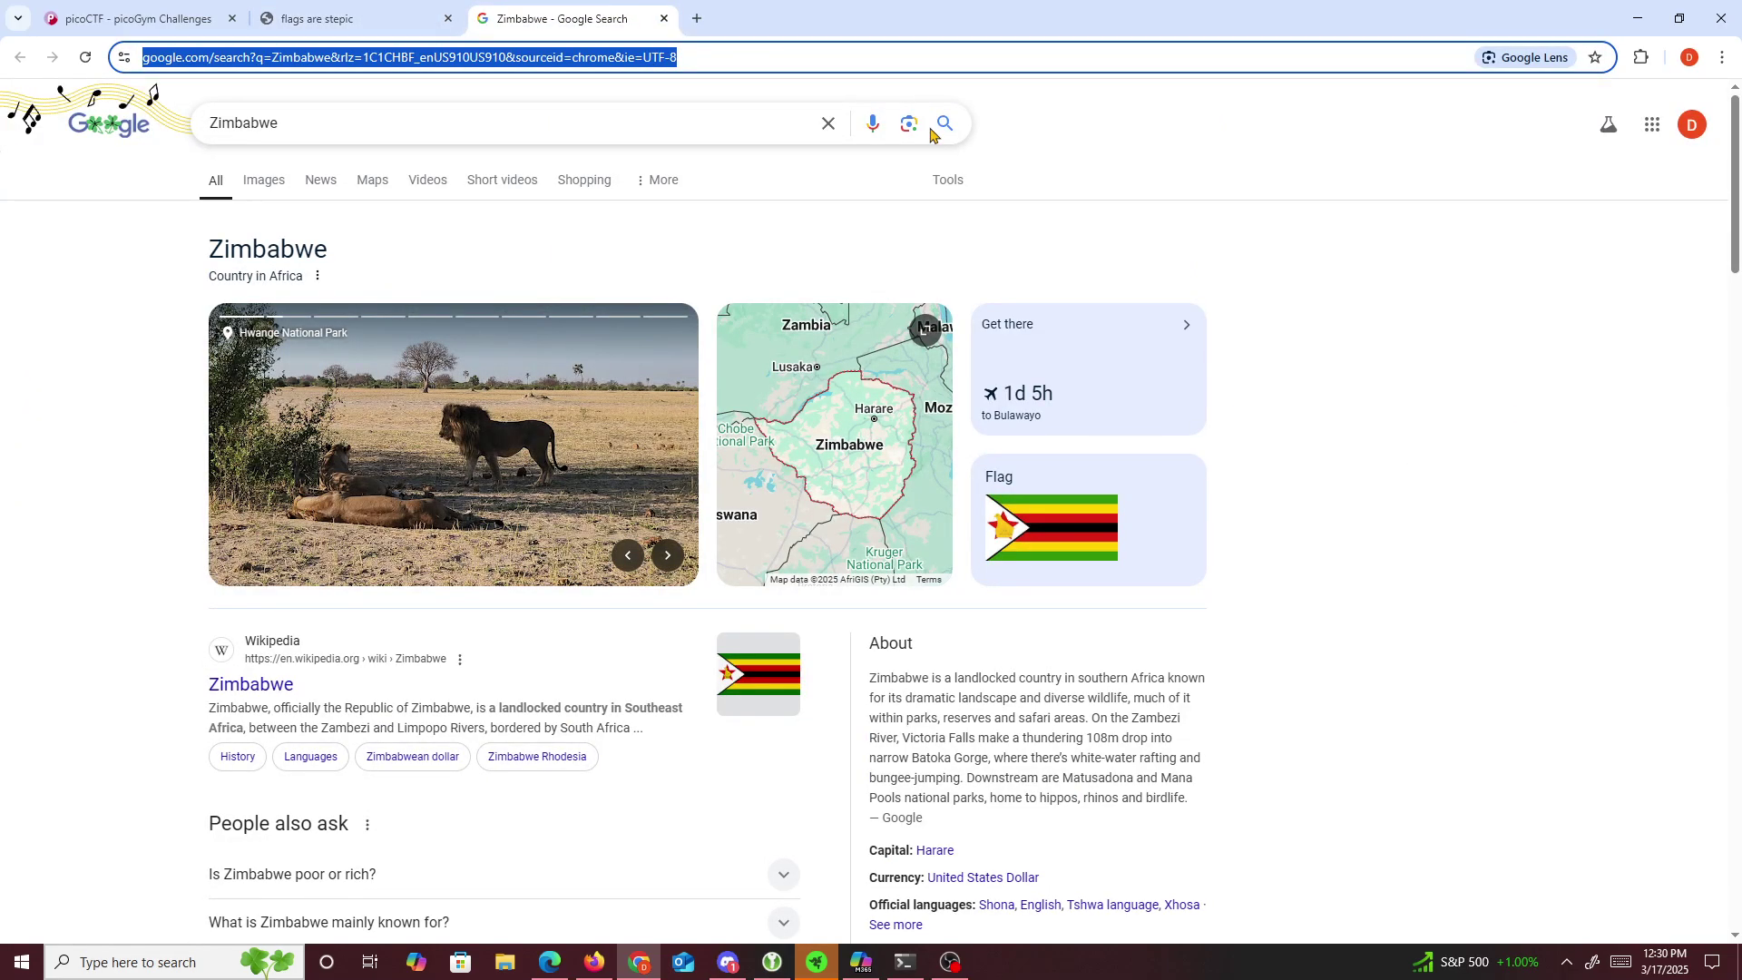
text(bing com ai)
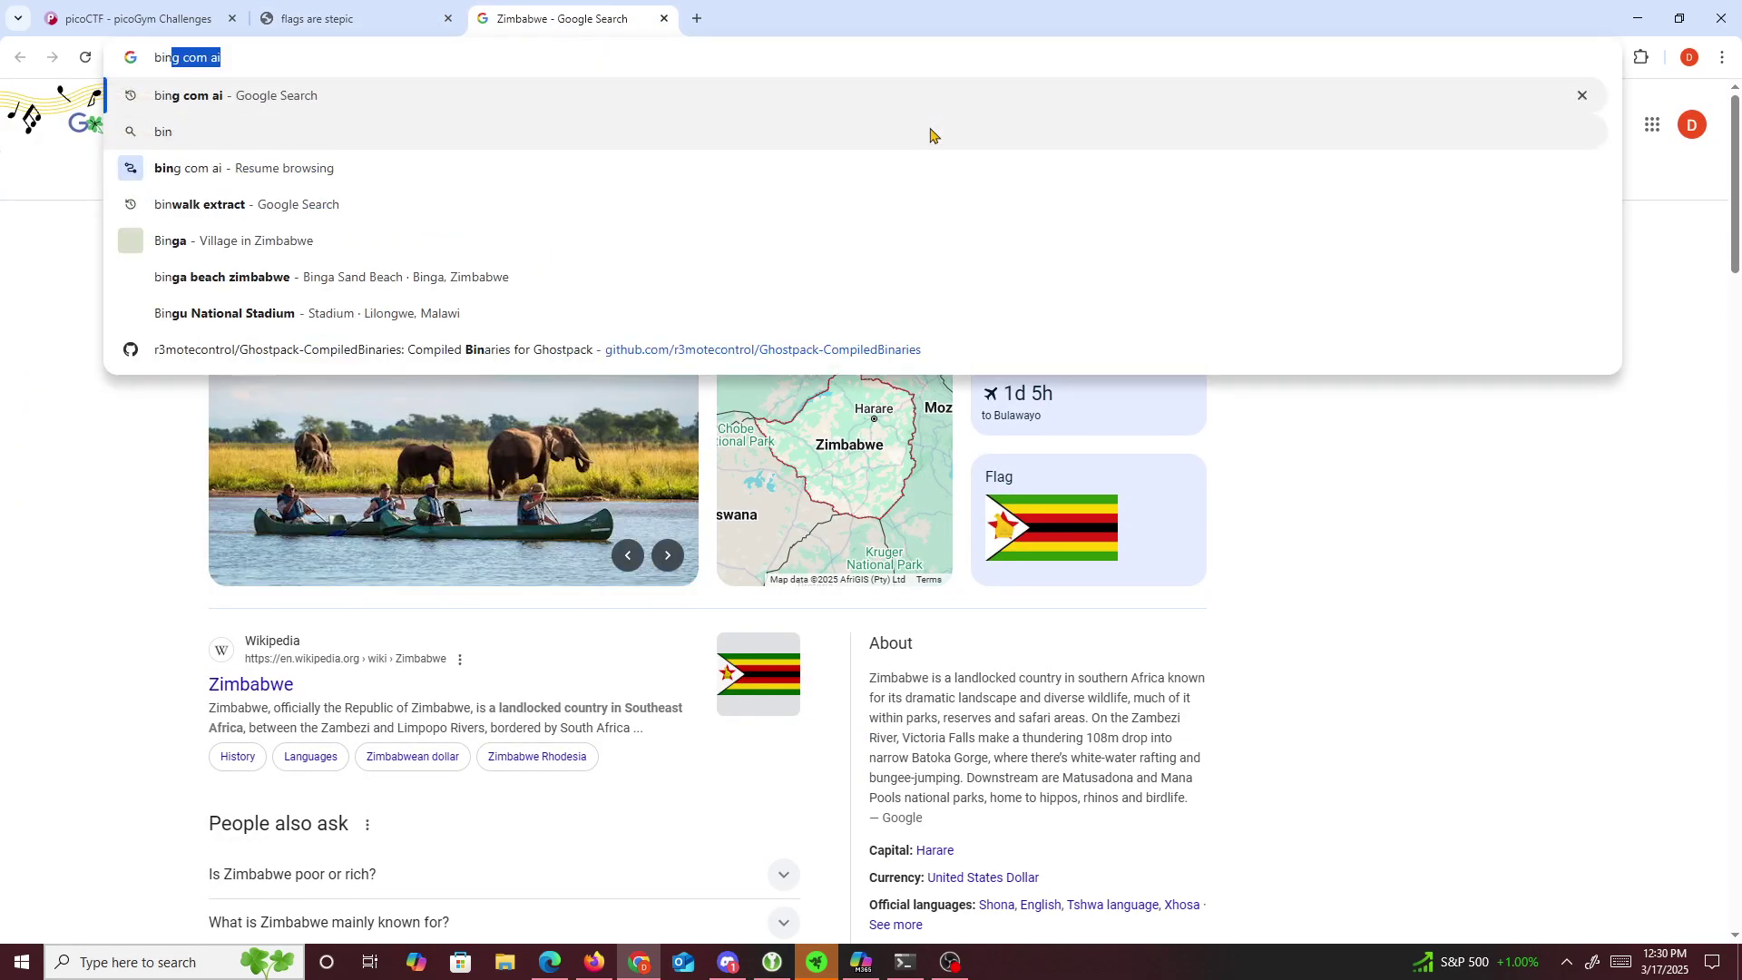
key(Return)
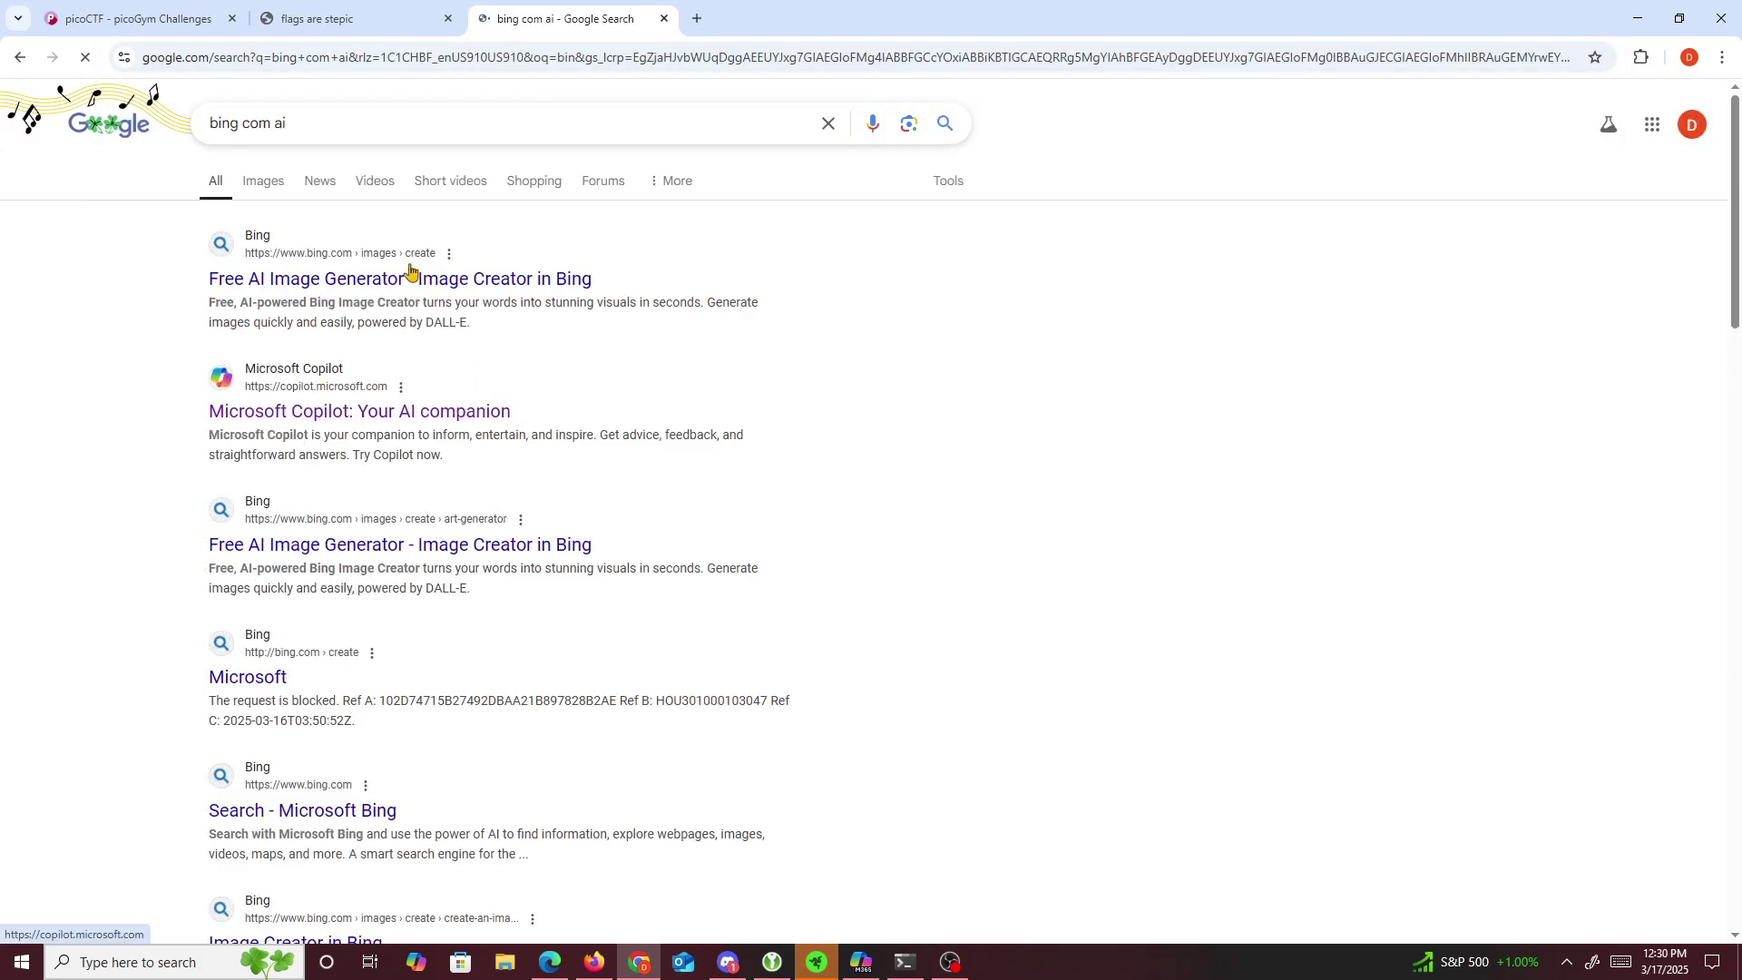
- Copy the selected flags list into a Copilot message and ask "which one of these is a fake country/flag"
click(381, 22)
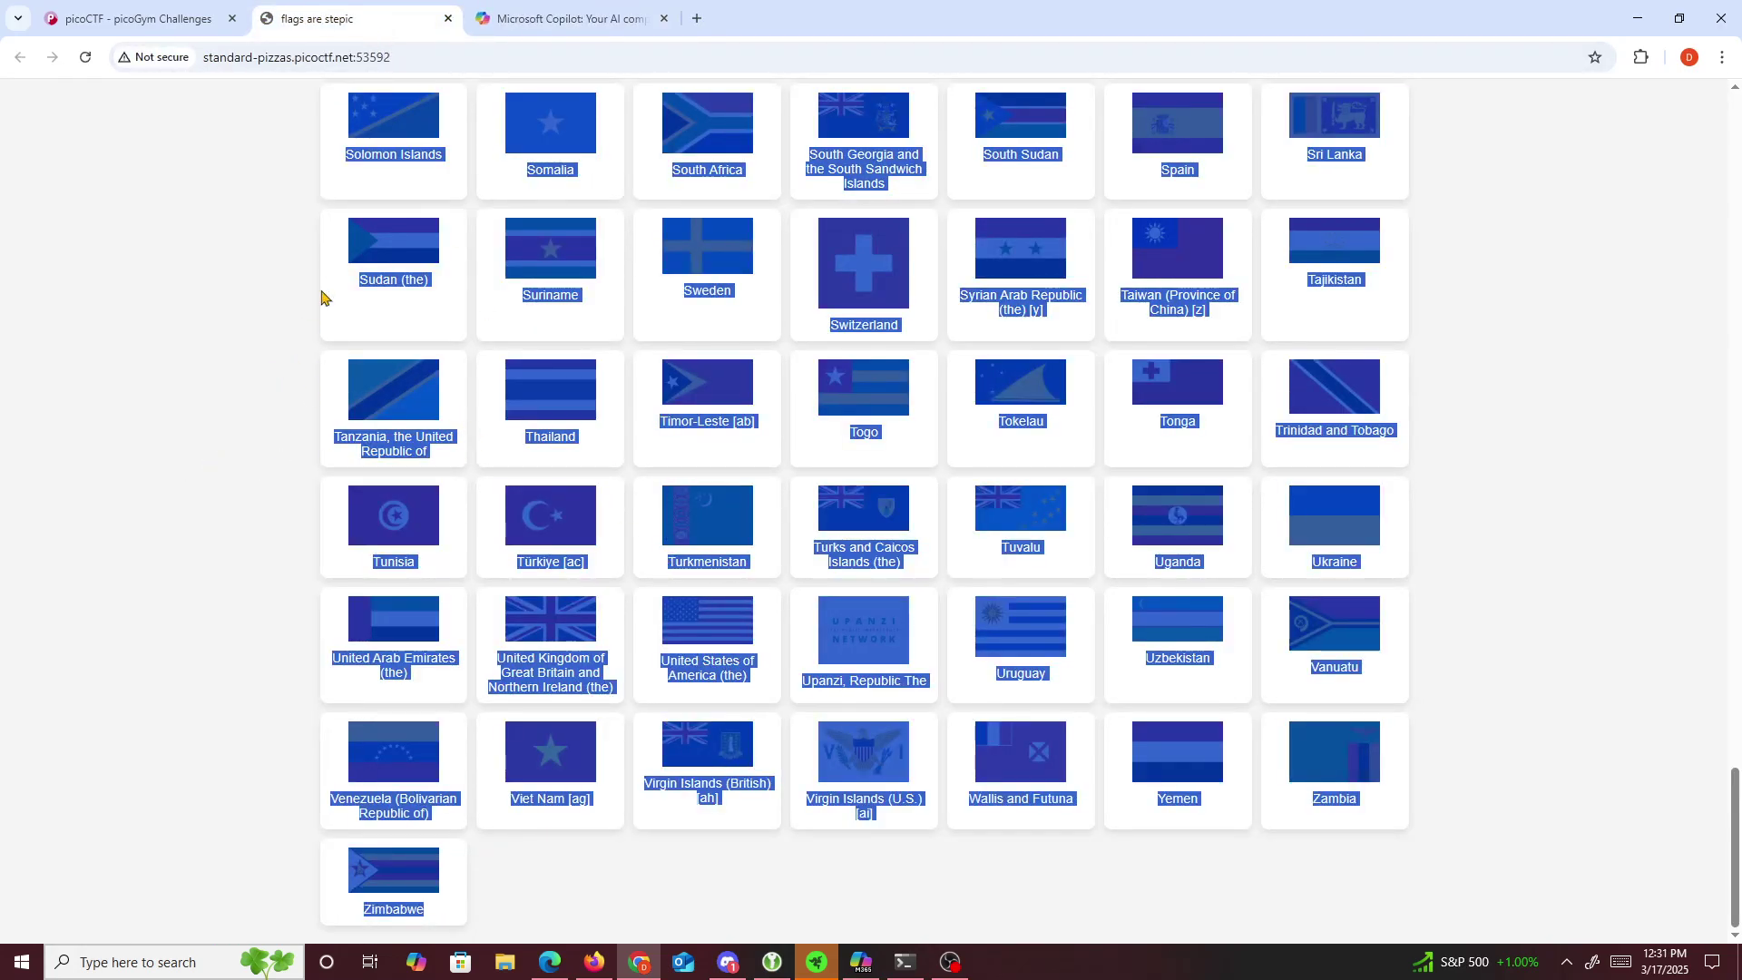
click(563, 18)
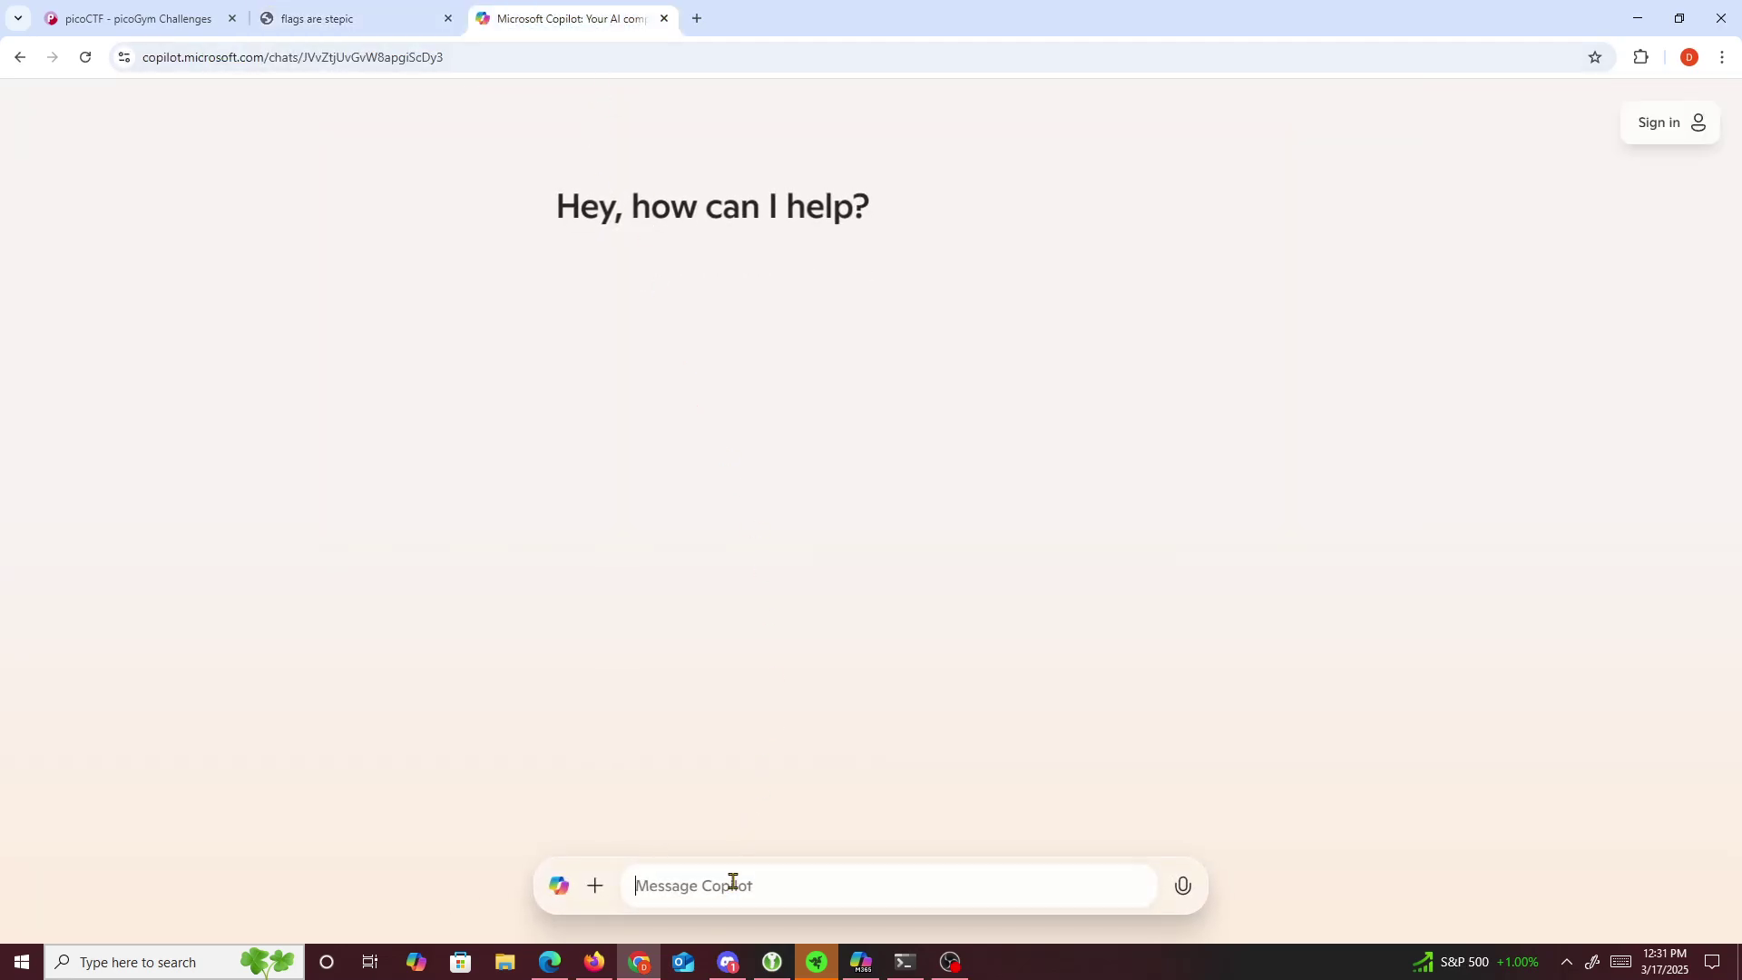
key(ctrl+v)
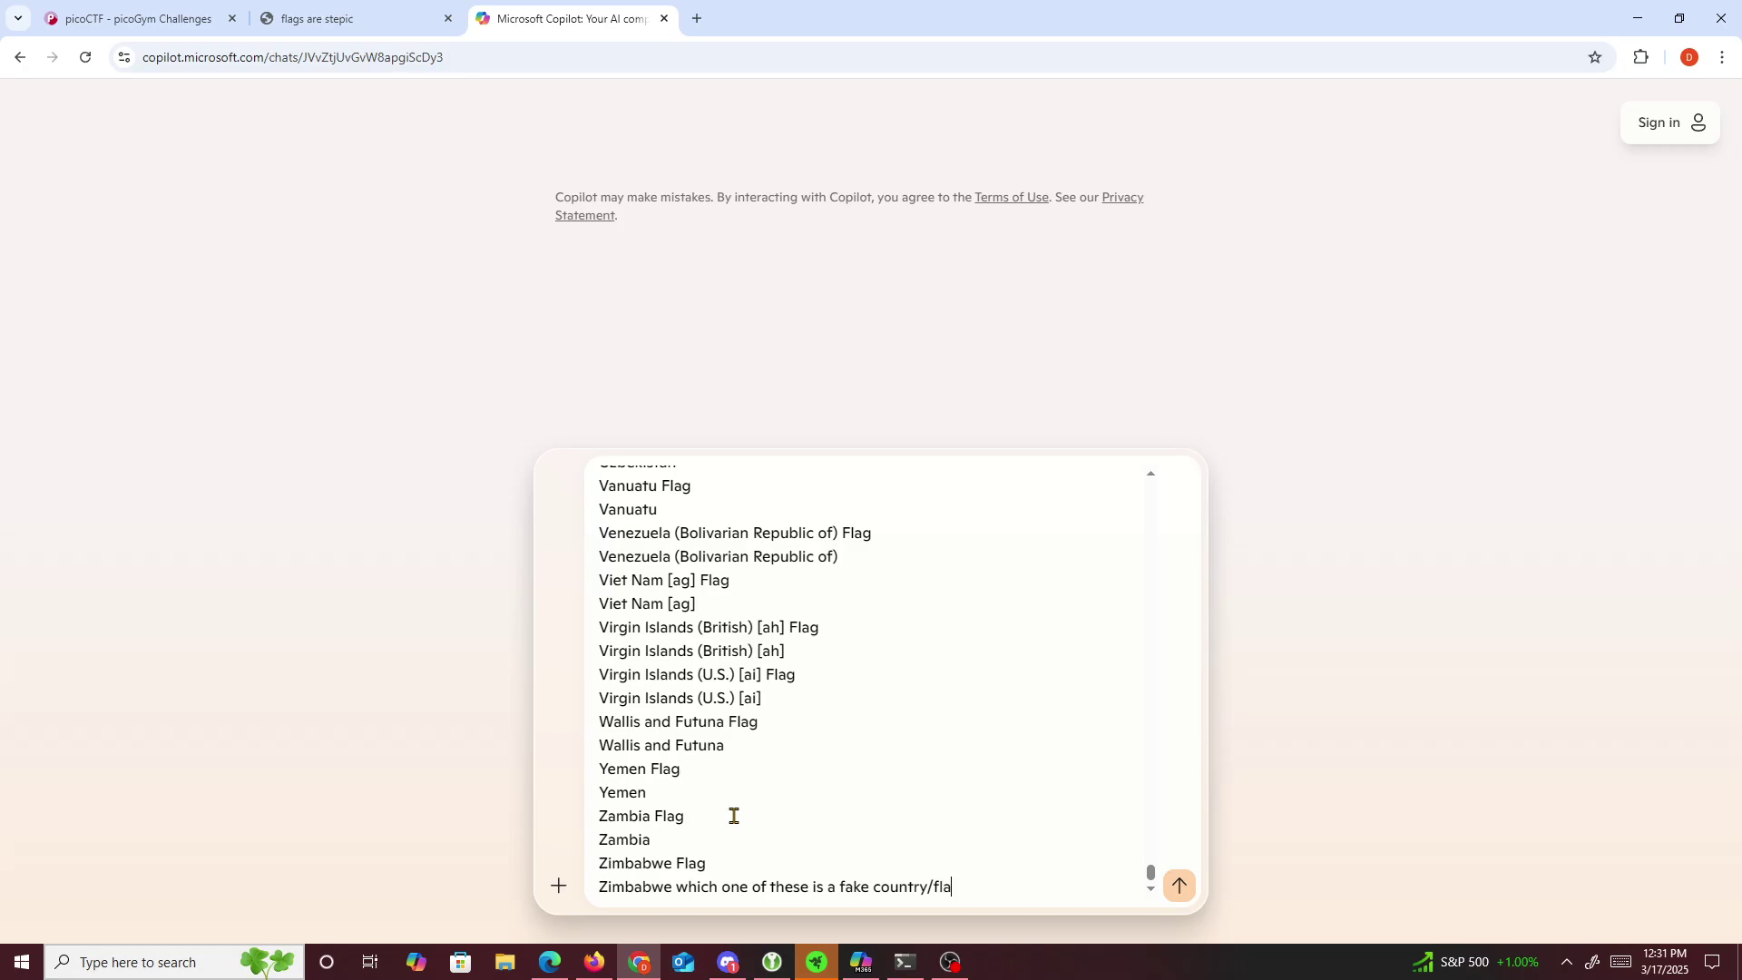
text(g)
key(Return)
- Read Copilot's answer about which listed country is fake
scroll(856, 523, up, 12)
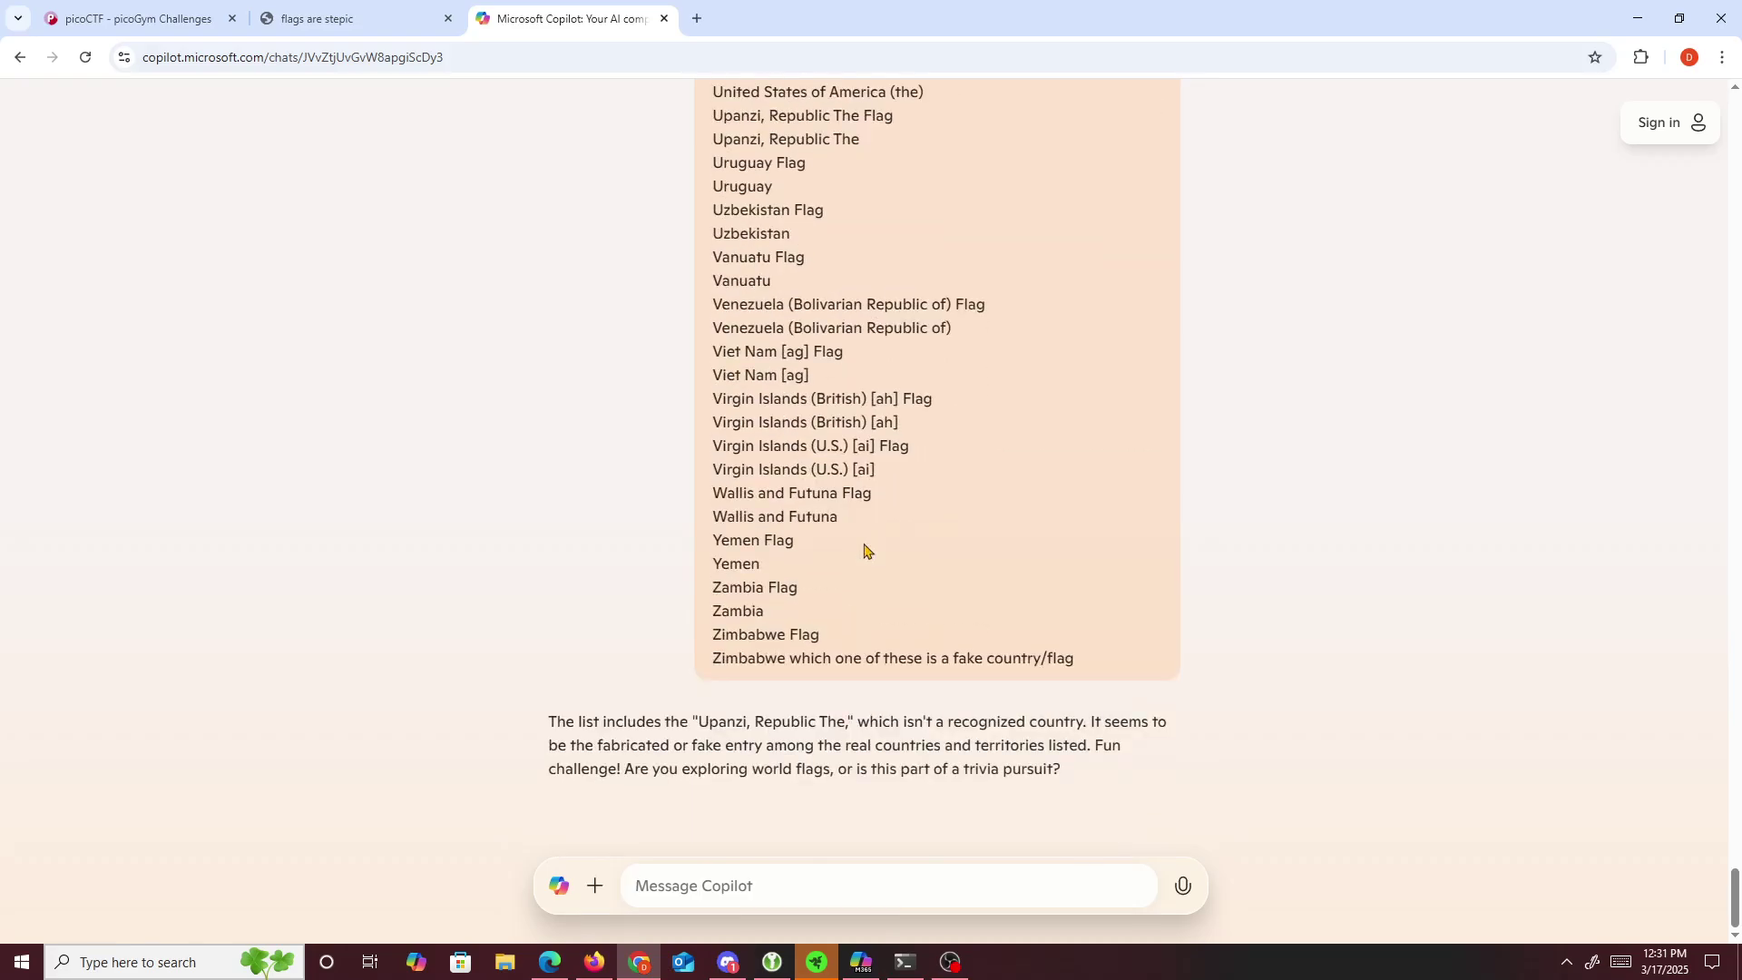
triple_click(704, 719)
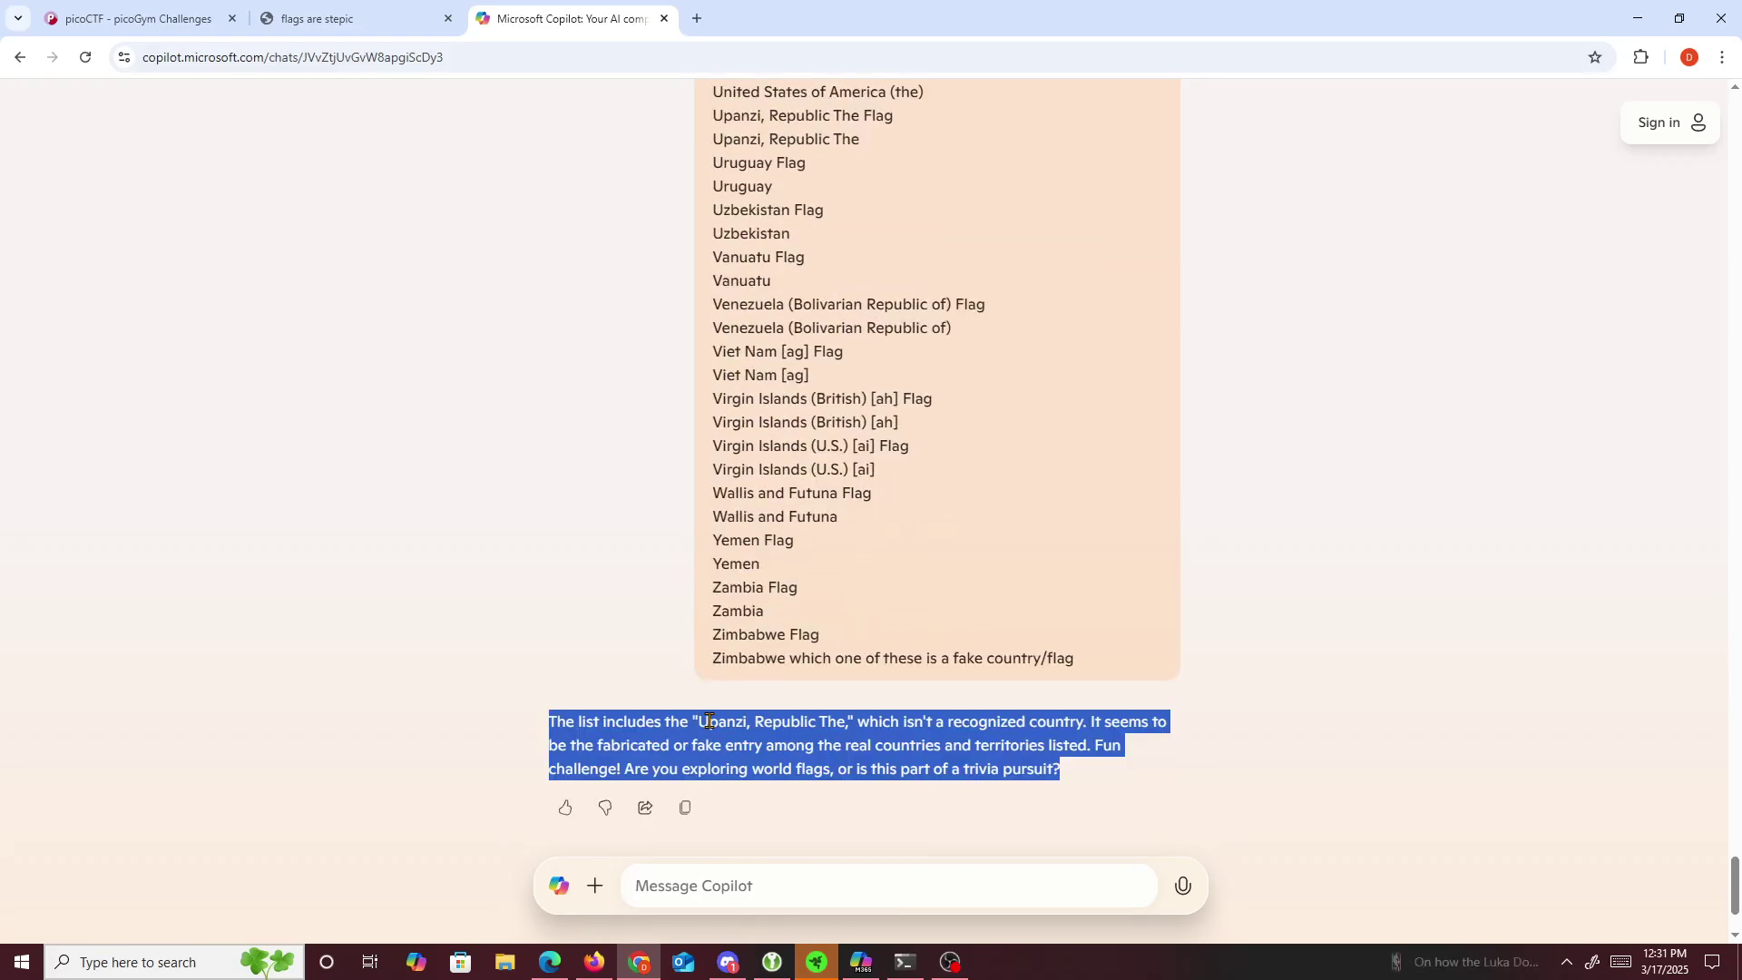
click(689, 717)
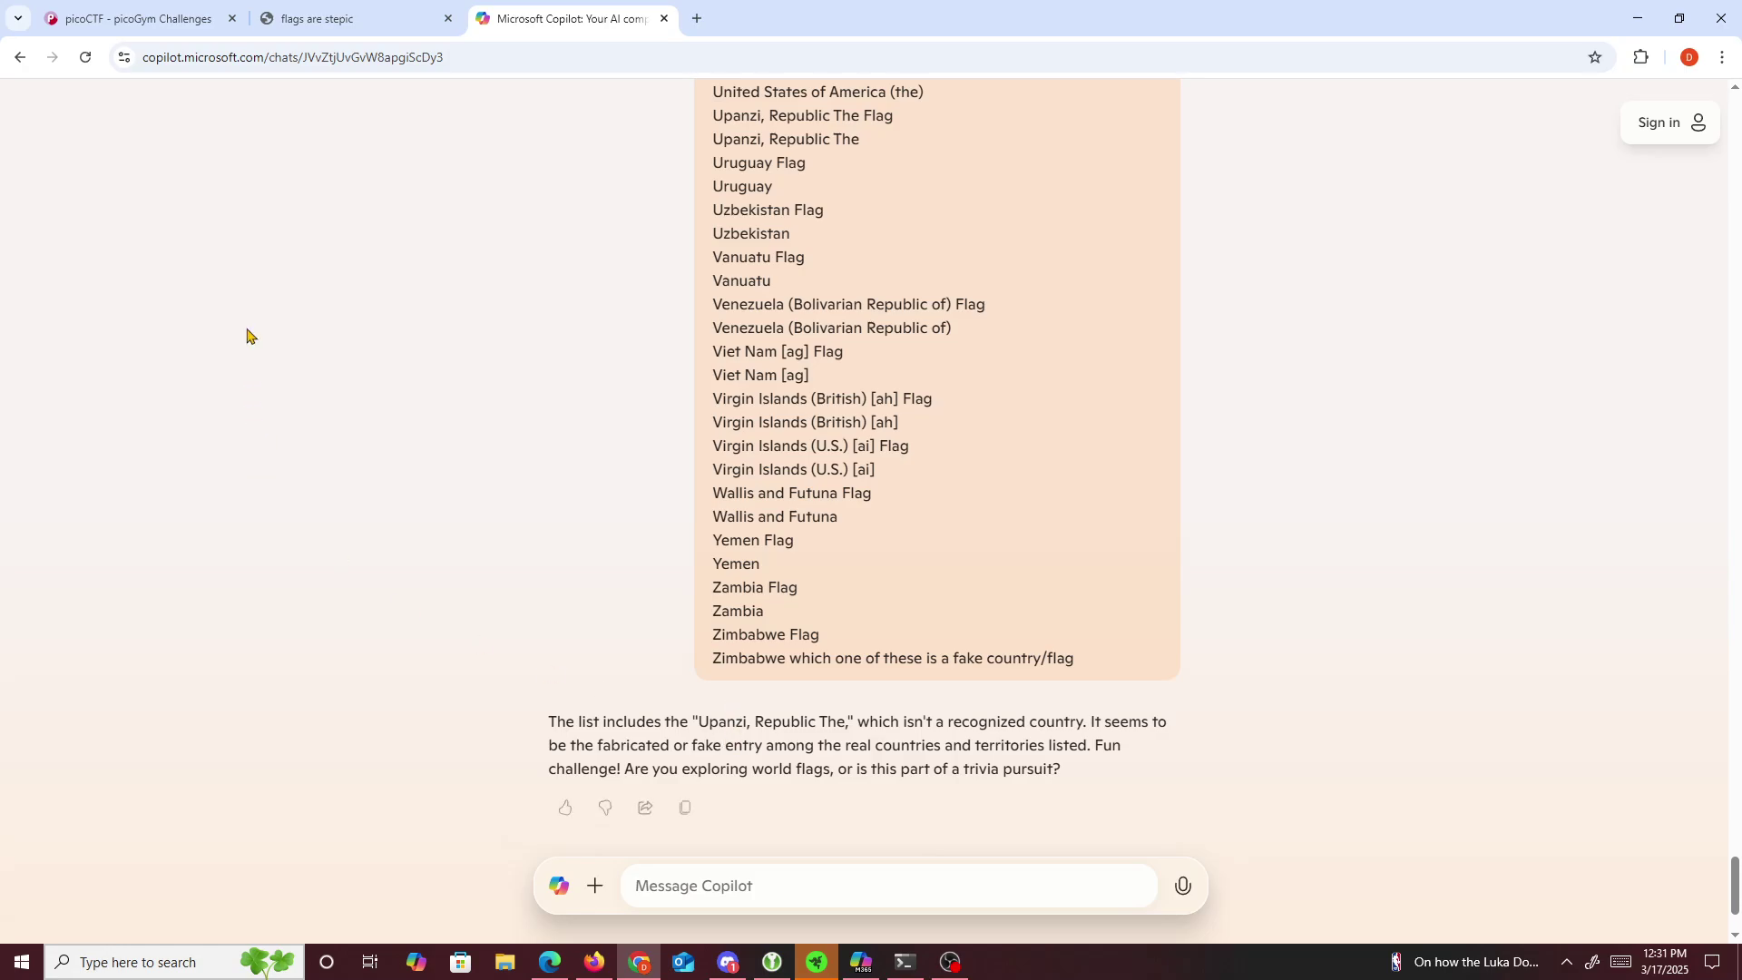
- Return to the flags page, clear the selection and locate the "Upanzi, Republic The" entry
click(306, 7)
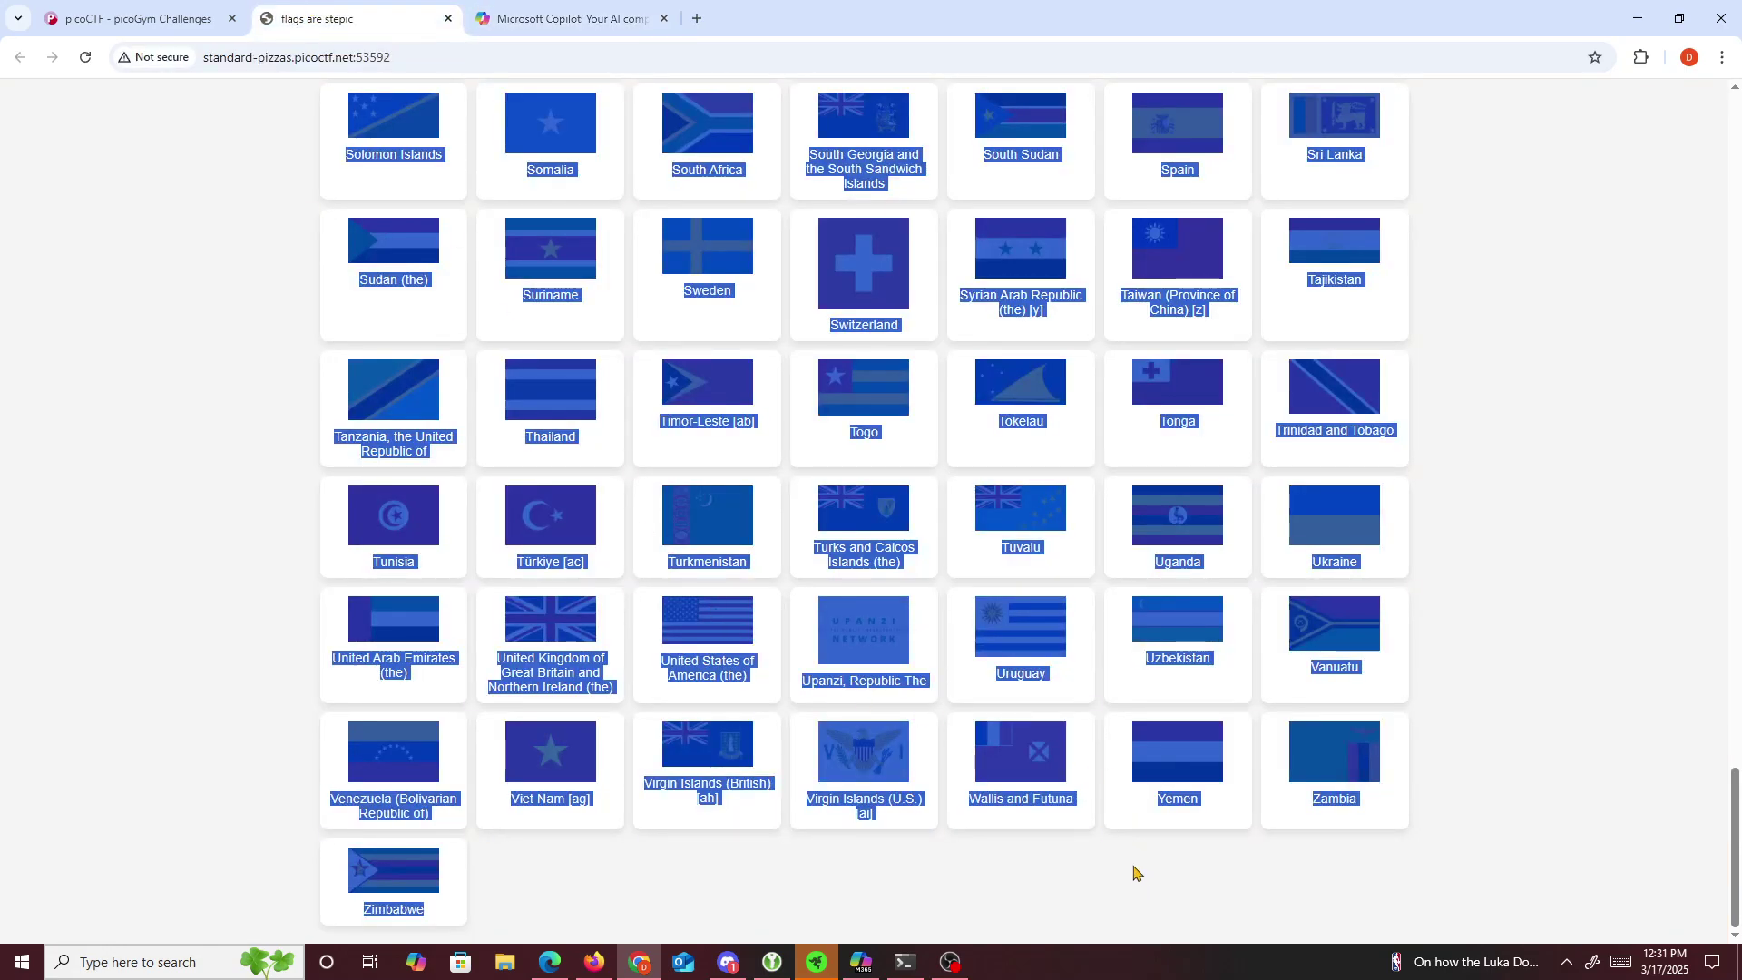
click(784, 820)
scroll(908, 789, up, 1)
scroll(1044, 753, down, 1)
scroll(1154, 716, up, 2)
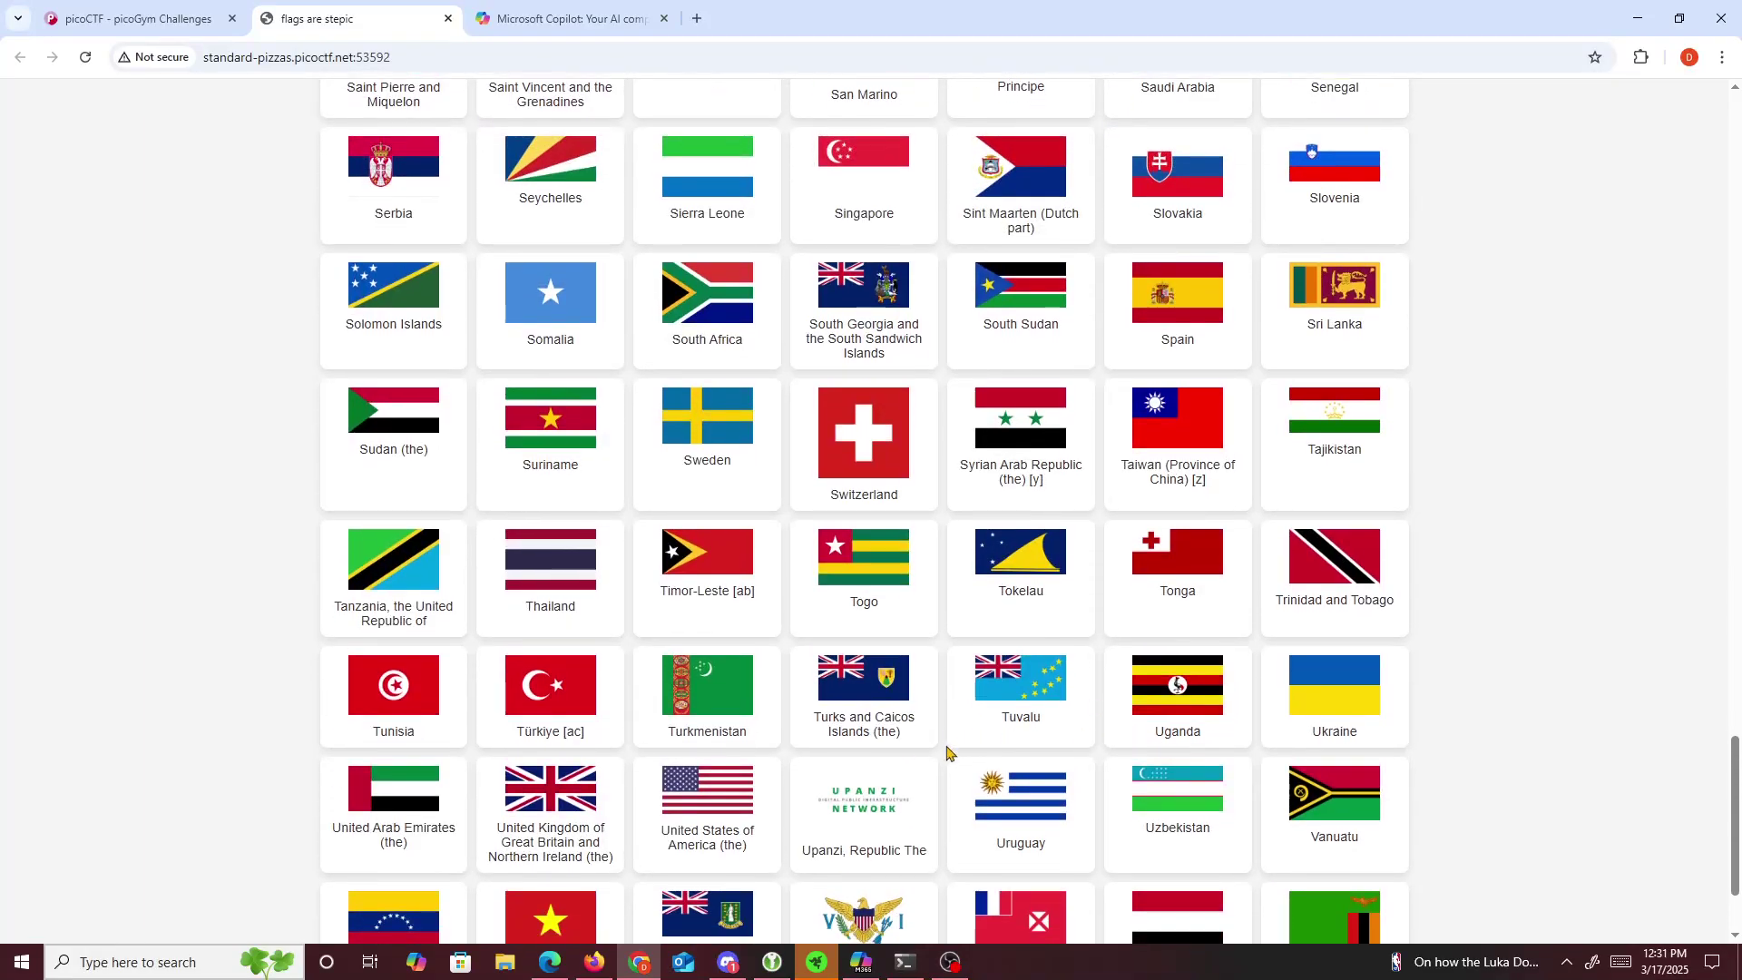
scroll(708, 735, down, 1)
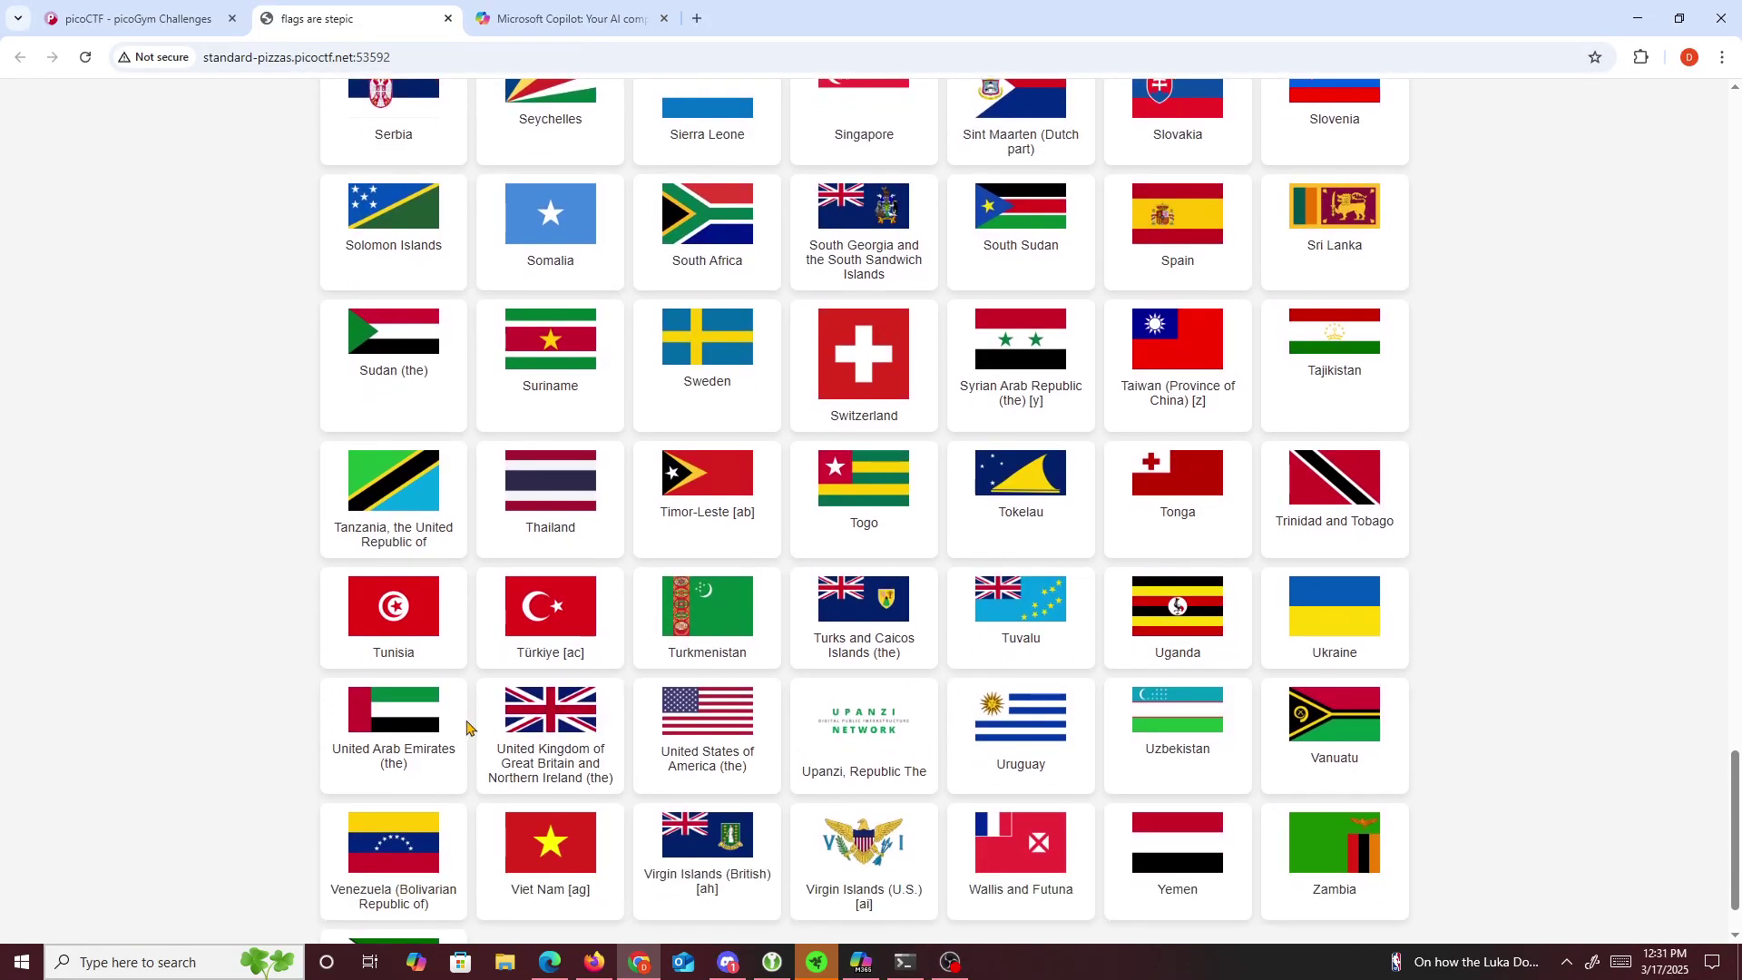
- Search Google for the "Upanzi, Republic The" caption from the flags page
triple_click(844, 771)
right_click(853, 769)
click(989, 590)
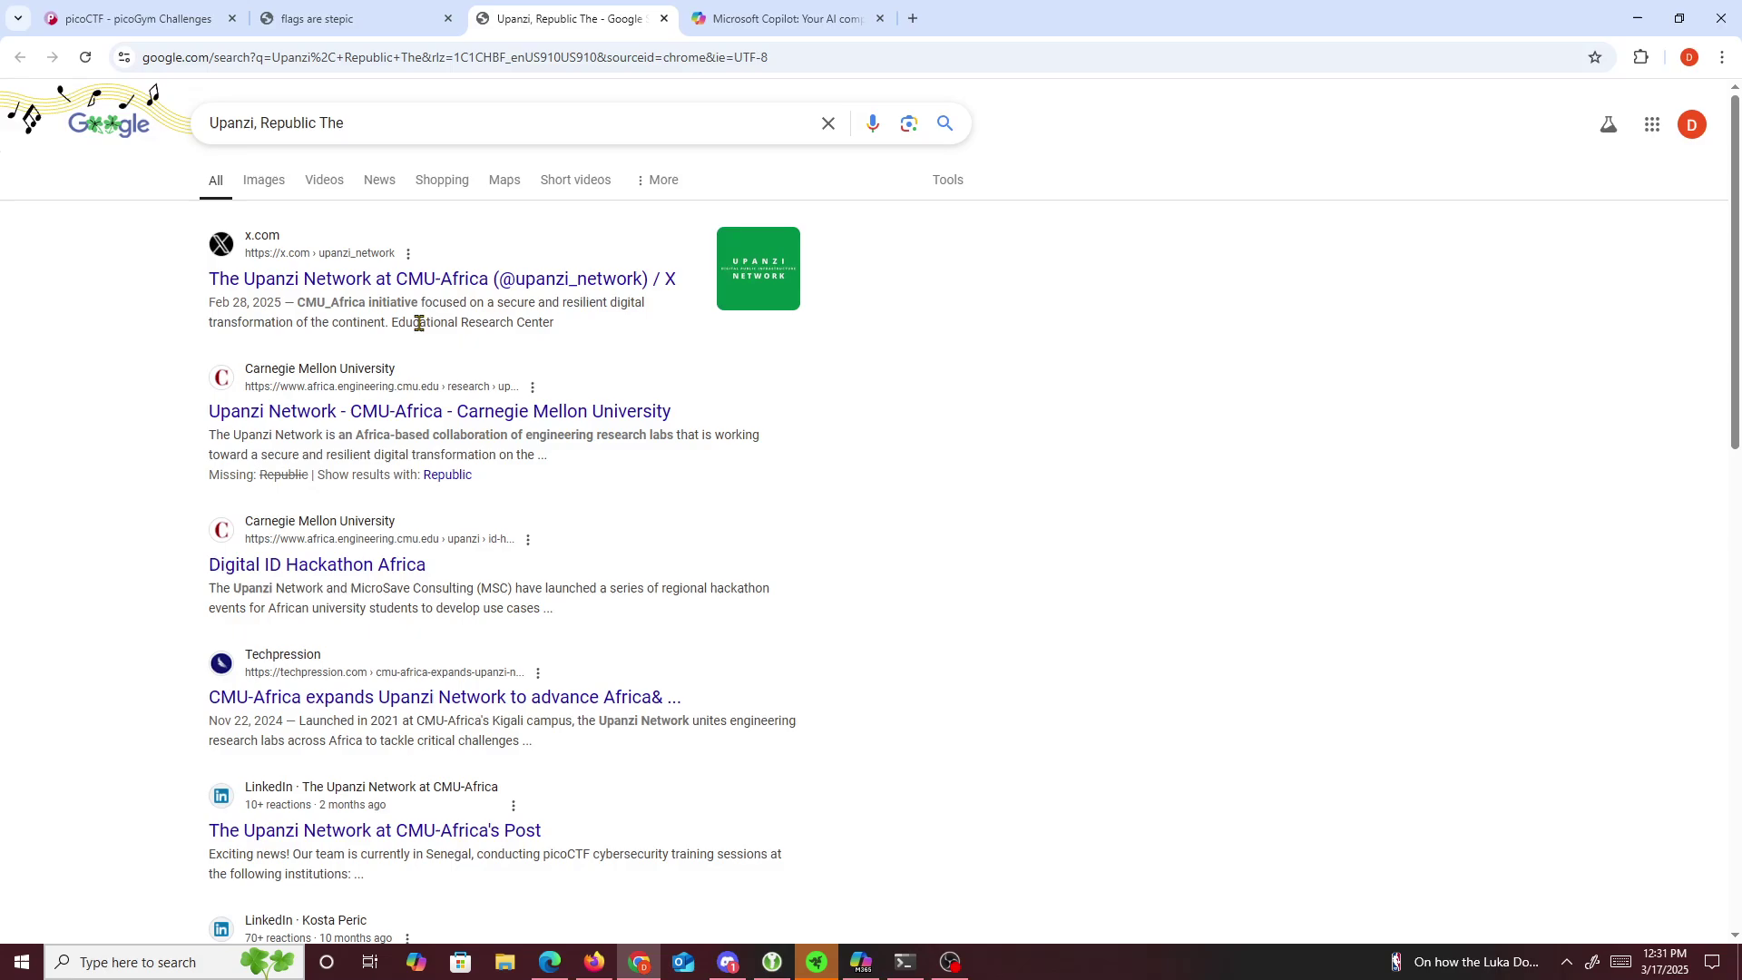
- Read the search result descriptions about the Upanzi Network and the Digital ID Hackathon Africa
triple_click(430, 310)
click(430, 310)
double_click(286, 436)
click(286, 437)
click(286, 437)
double_click(286, 437)
click(286, 436)
double_click(377, 590)
click(378, 589)
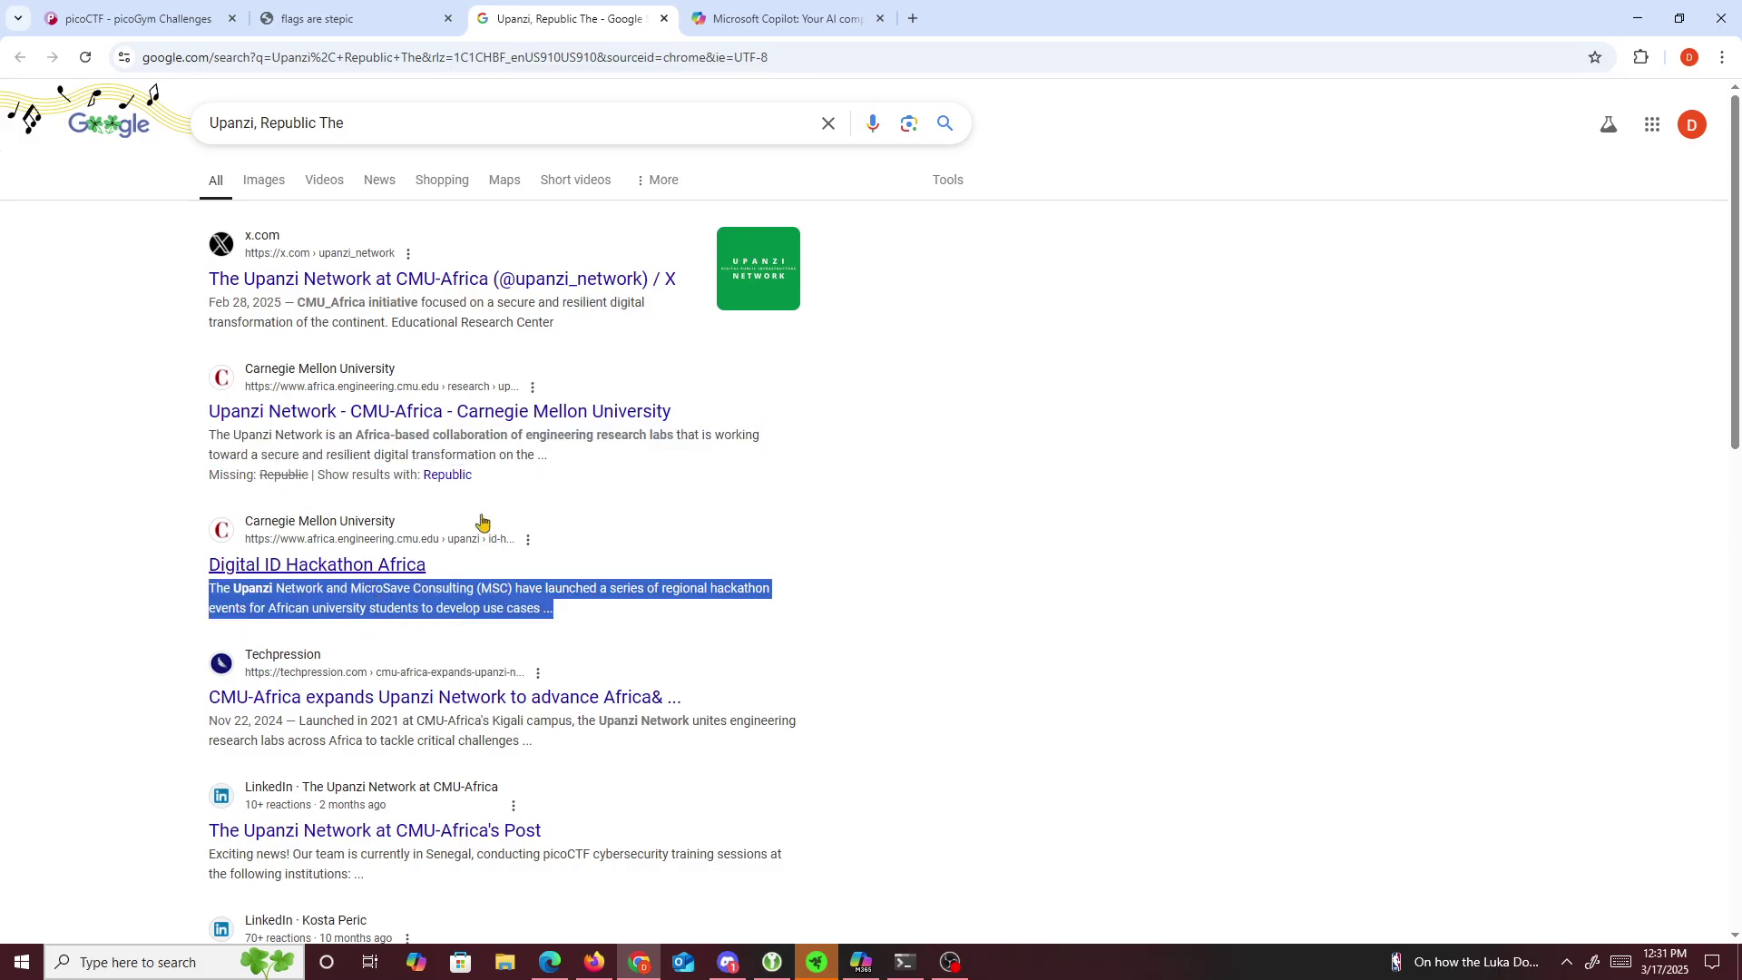
- View the image results for Upanzi, preview the Digital ID Hackathon Africa logo and return to the flags page
click(264, 196)
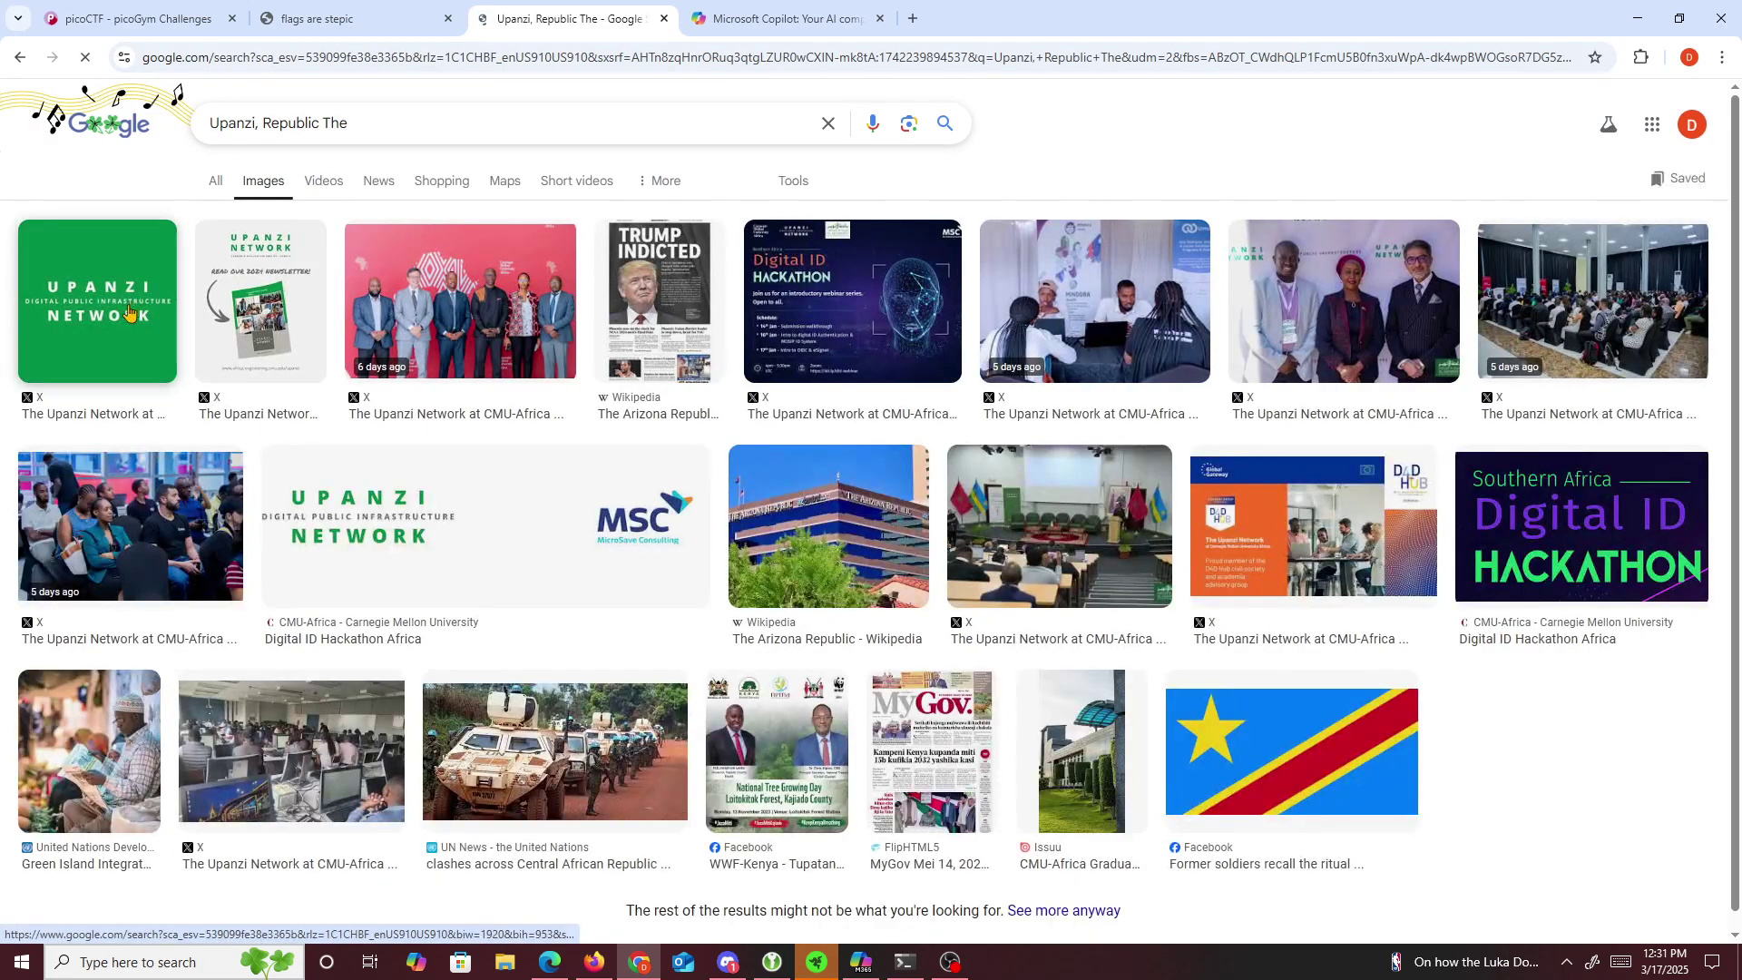
click(423, 569)
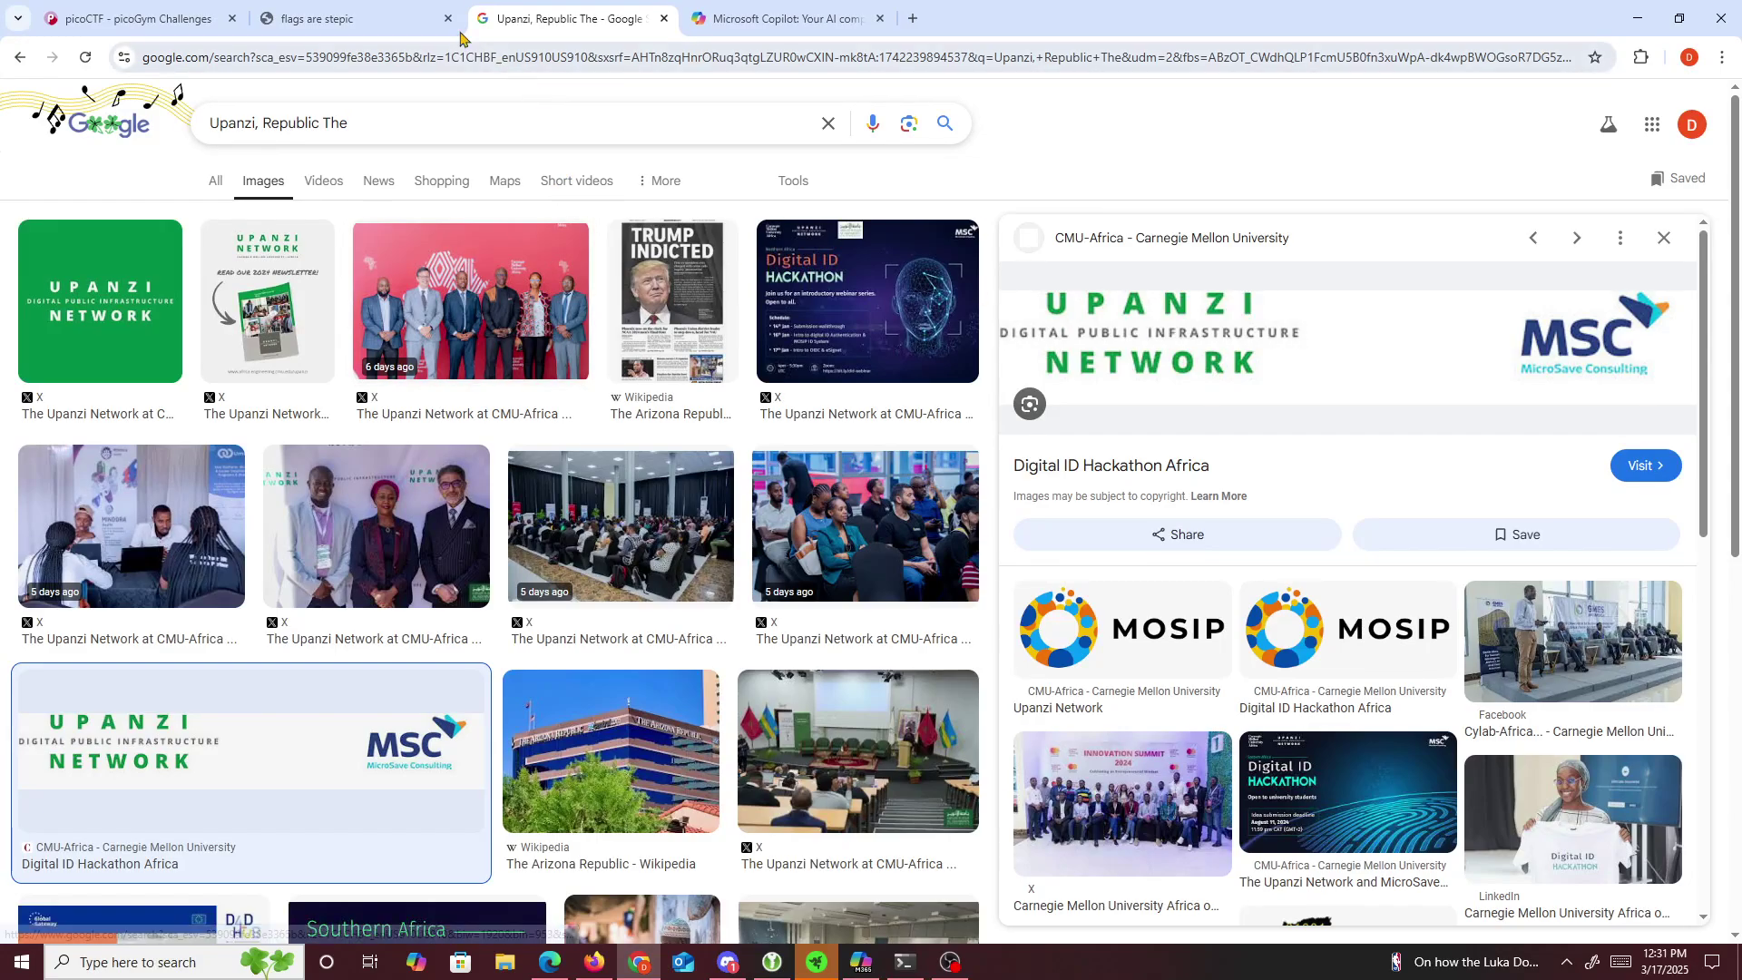
click(354, 18)
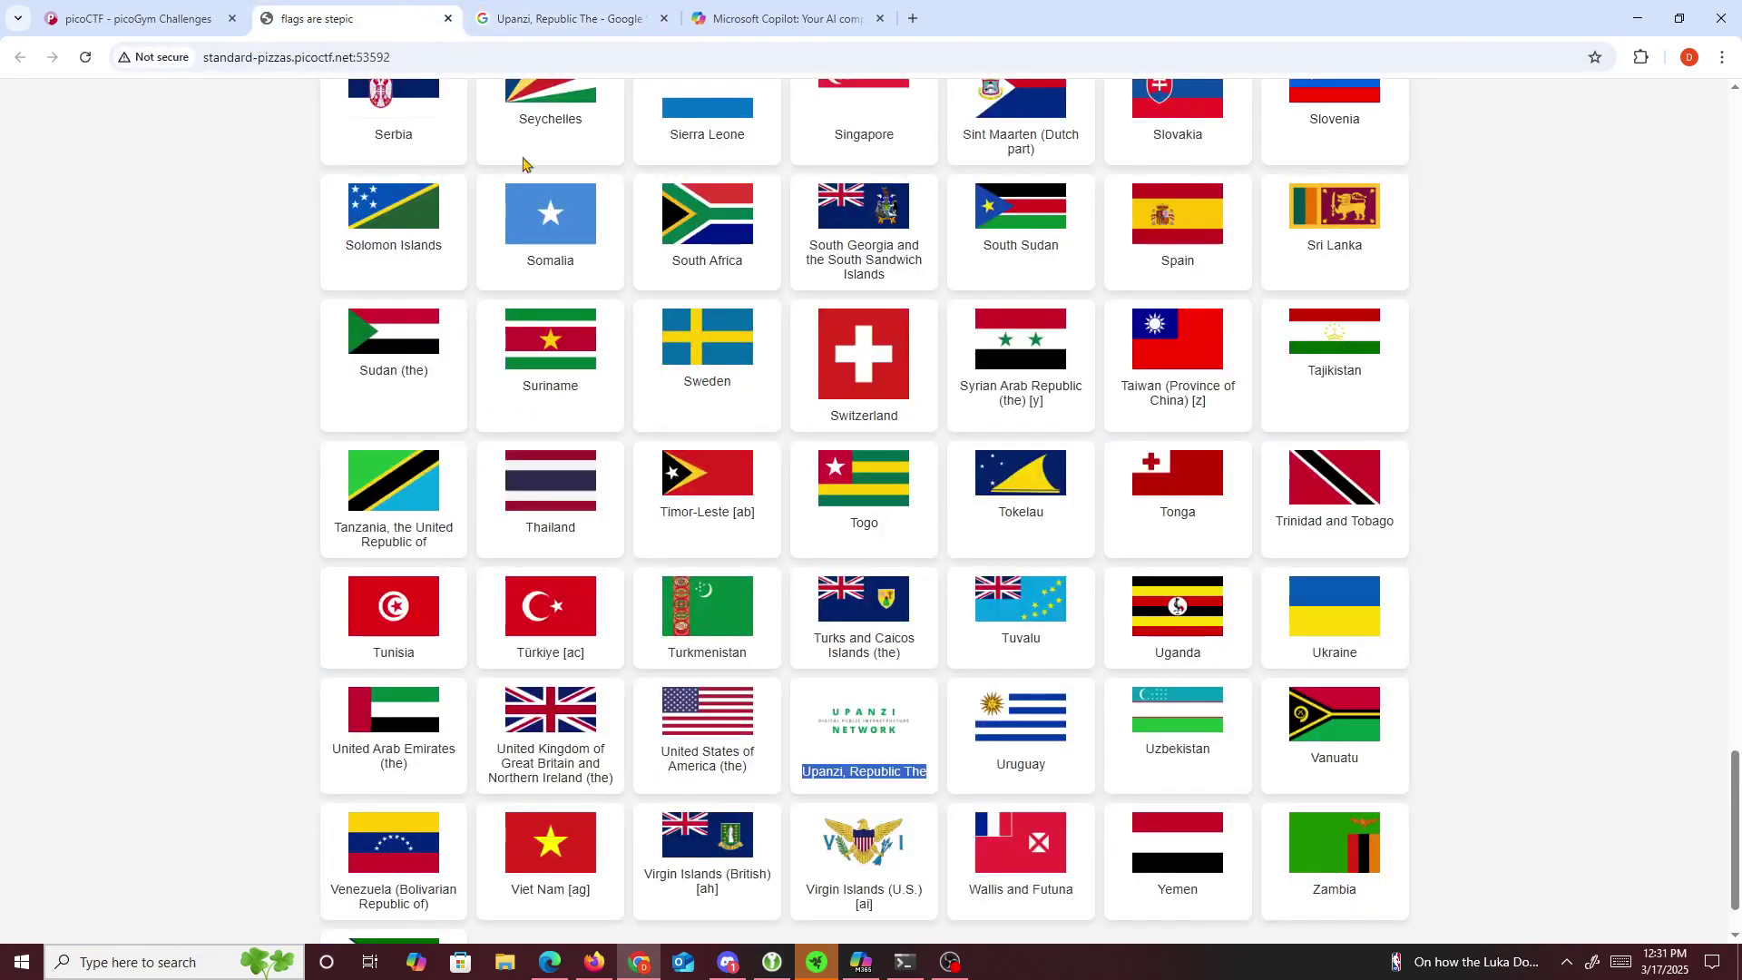
right_click(859, 729)
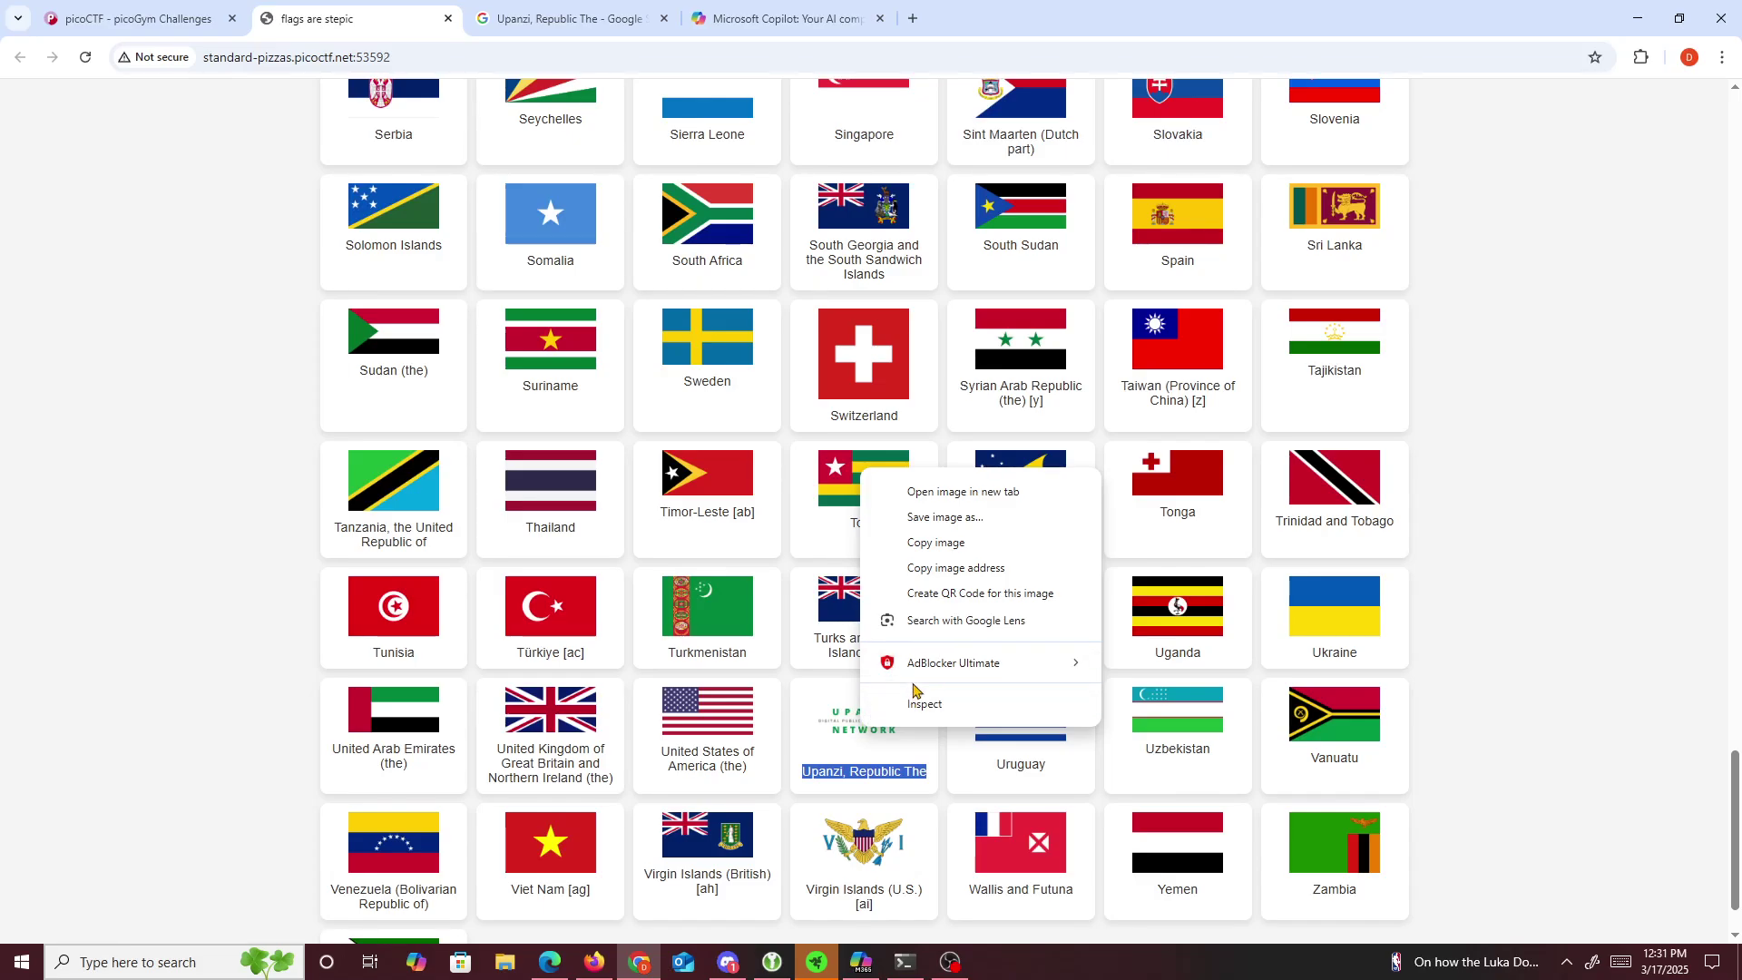
click(930, 542)
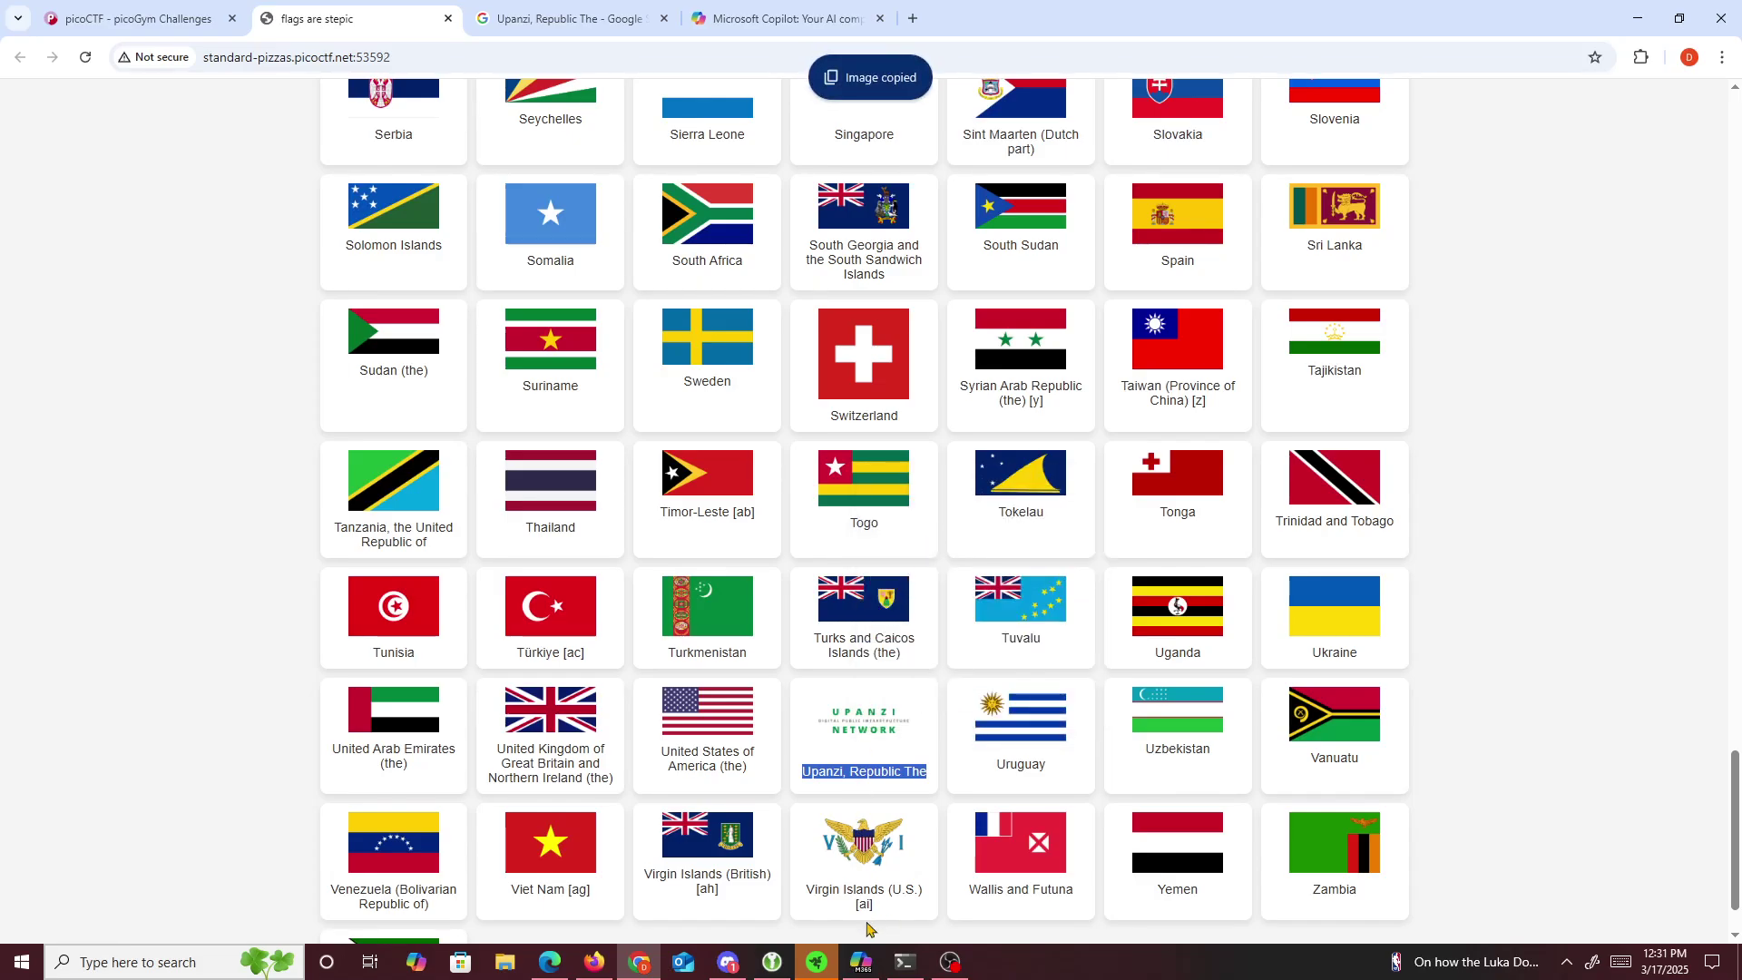
click(904, 961)
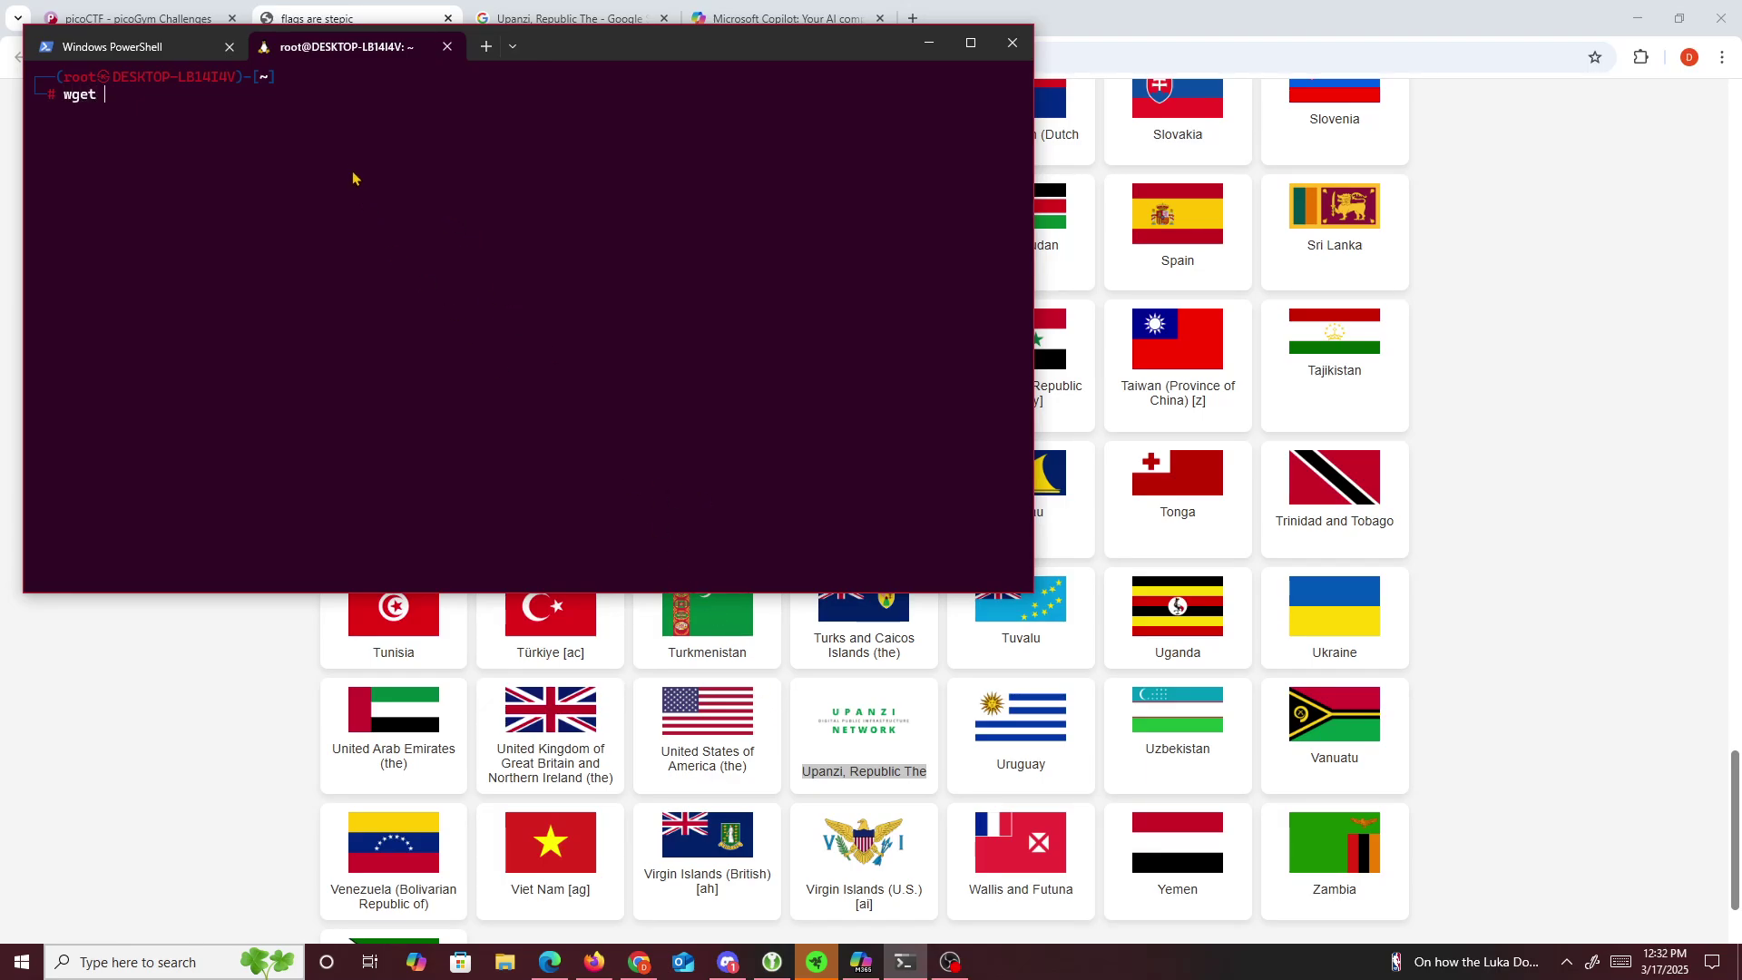
right_click(857, 731)
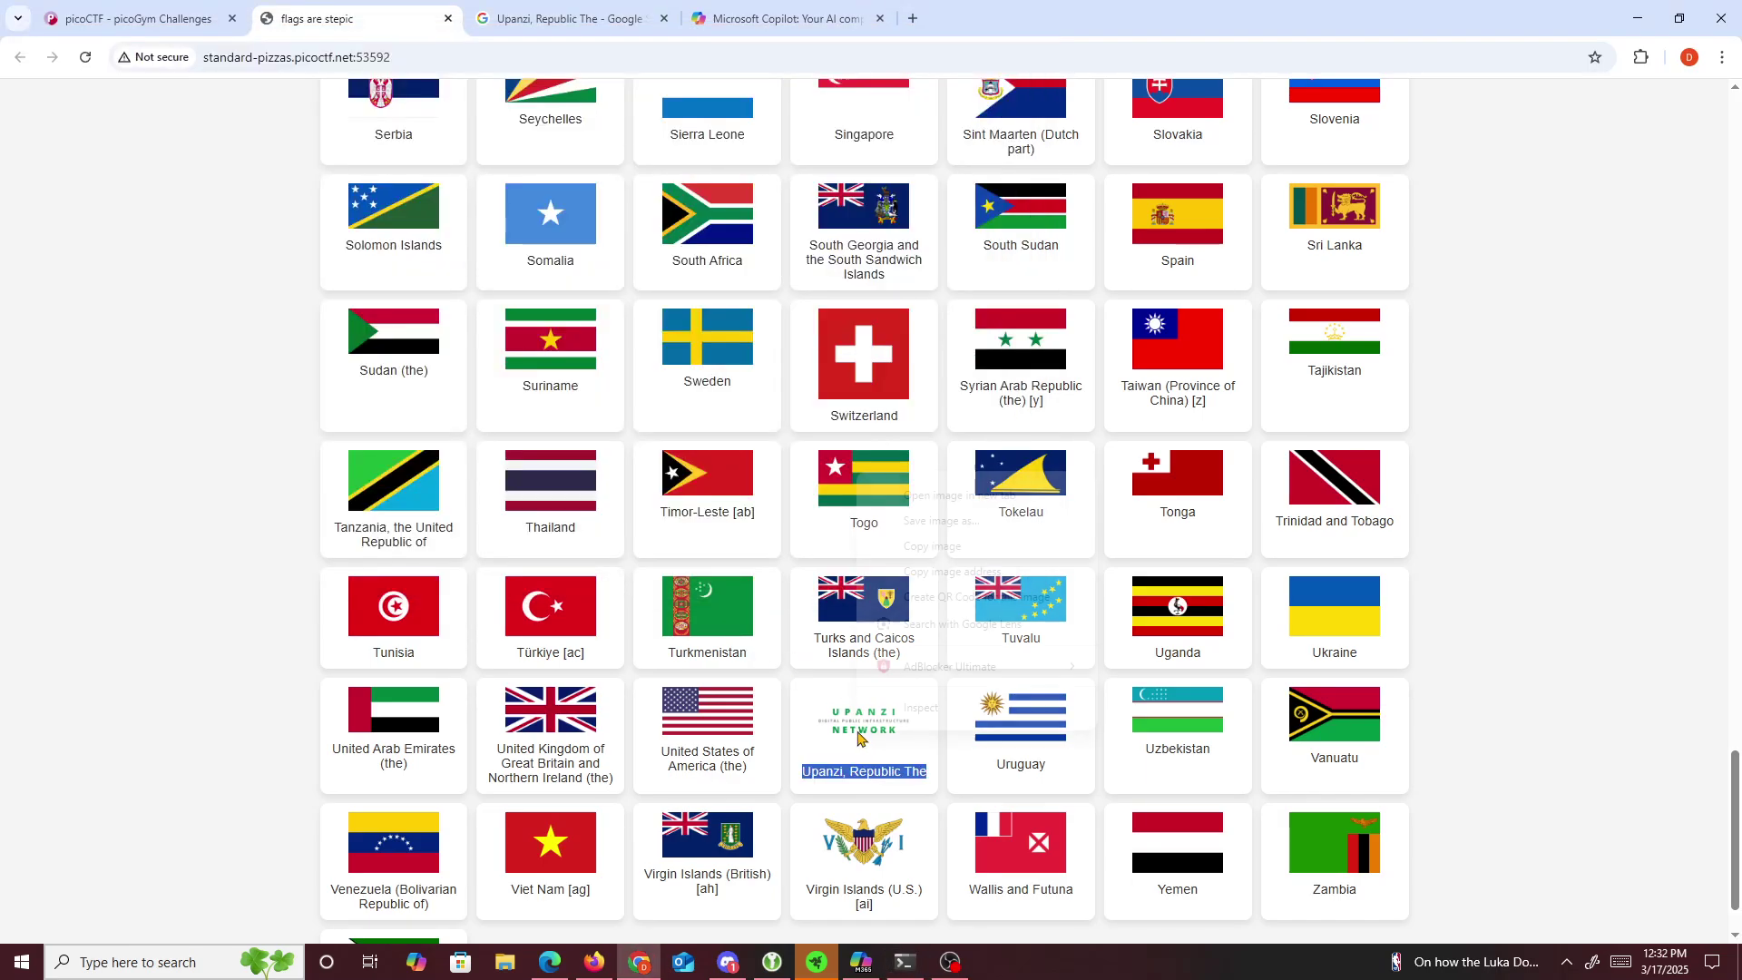
click(944, 572)
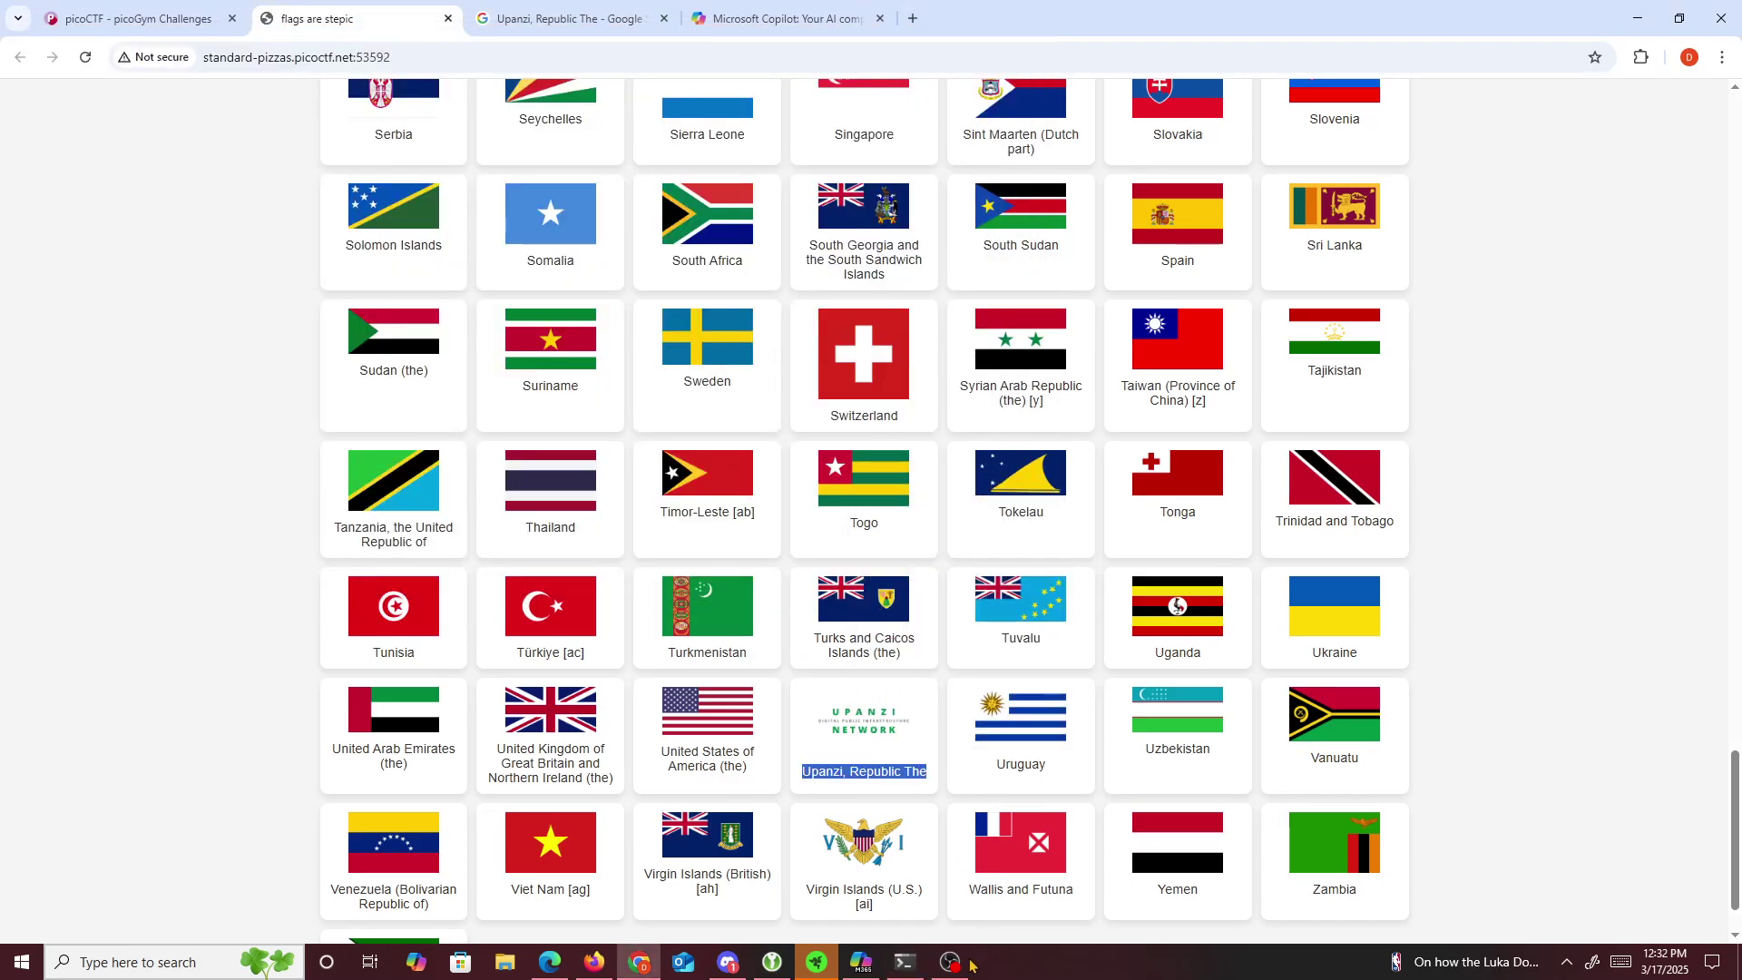
click(904, 962)
key(ctrl+v)
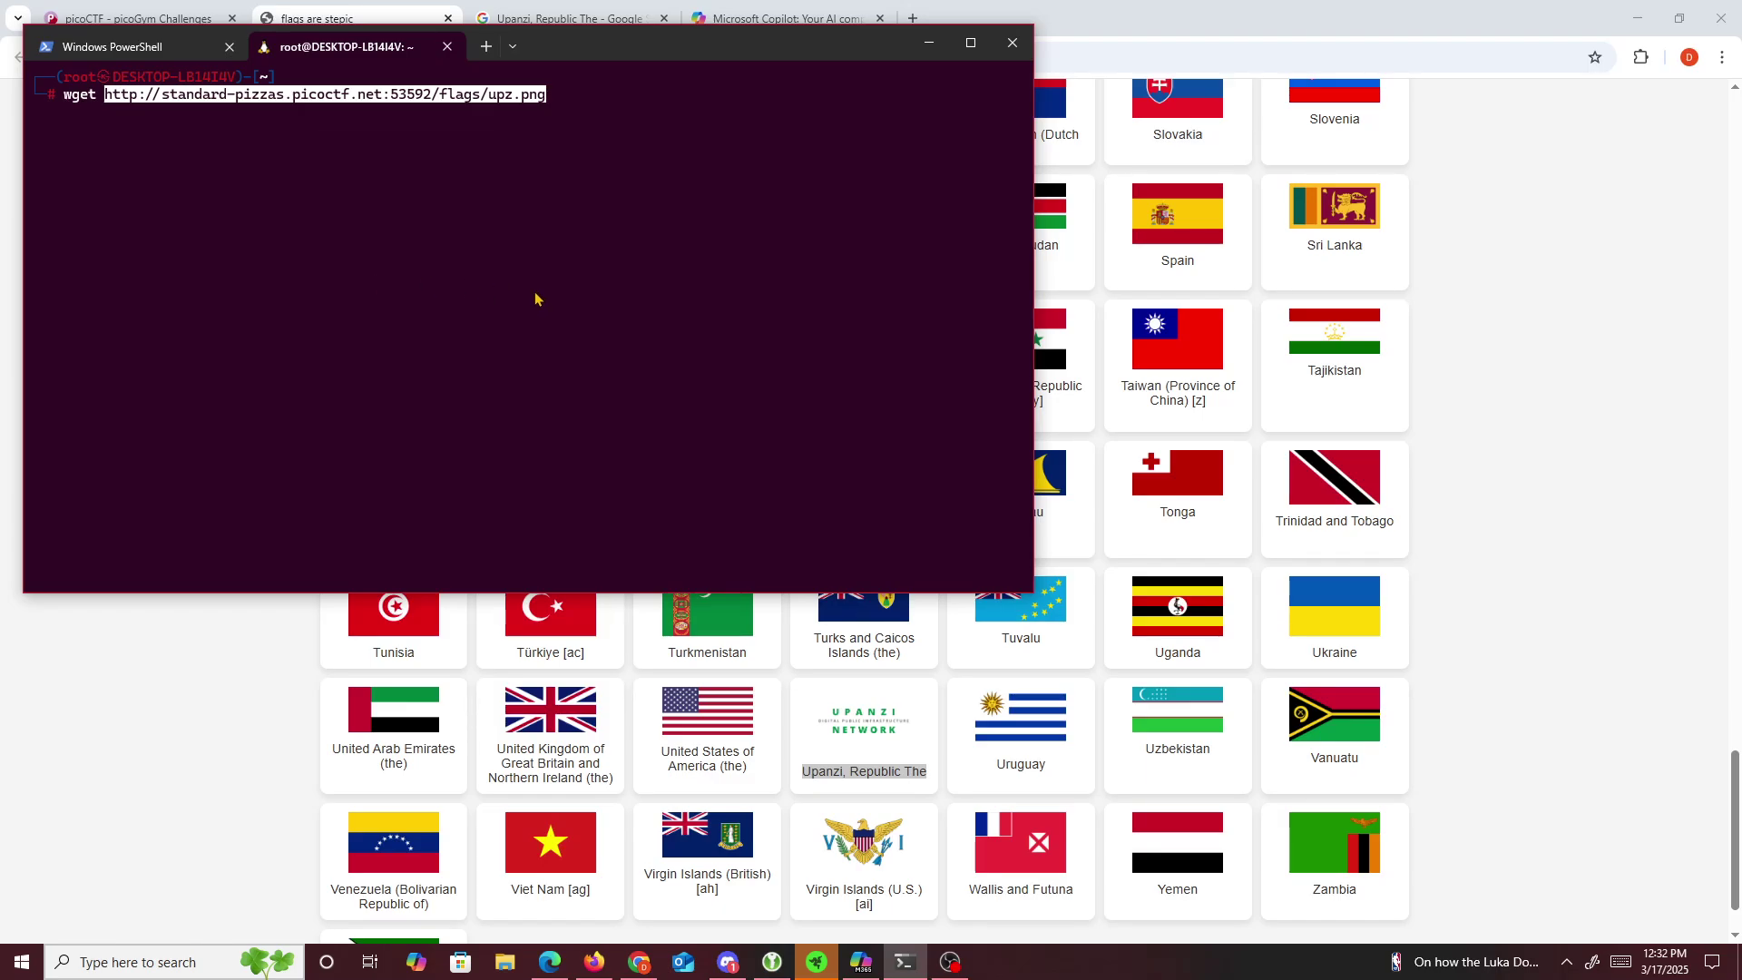
key(Return)
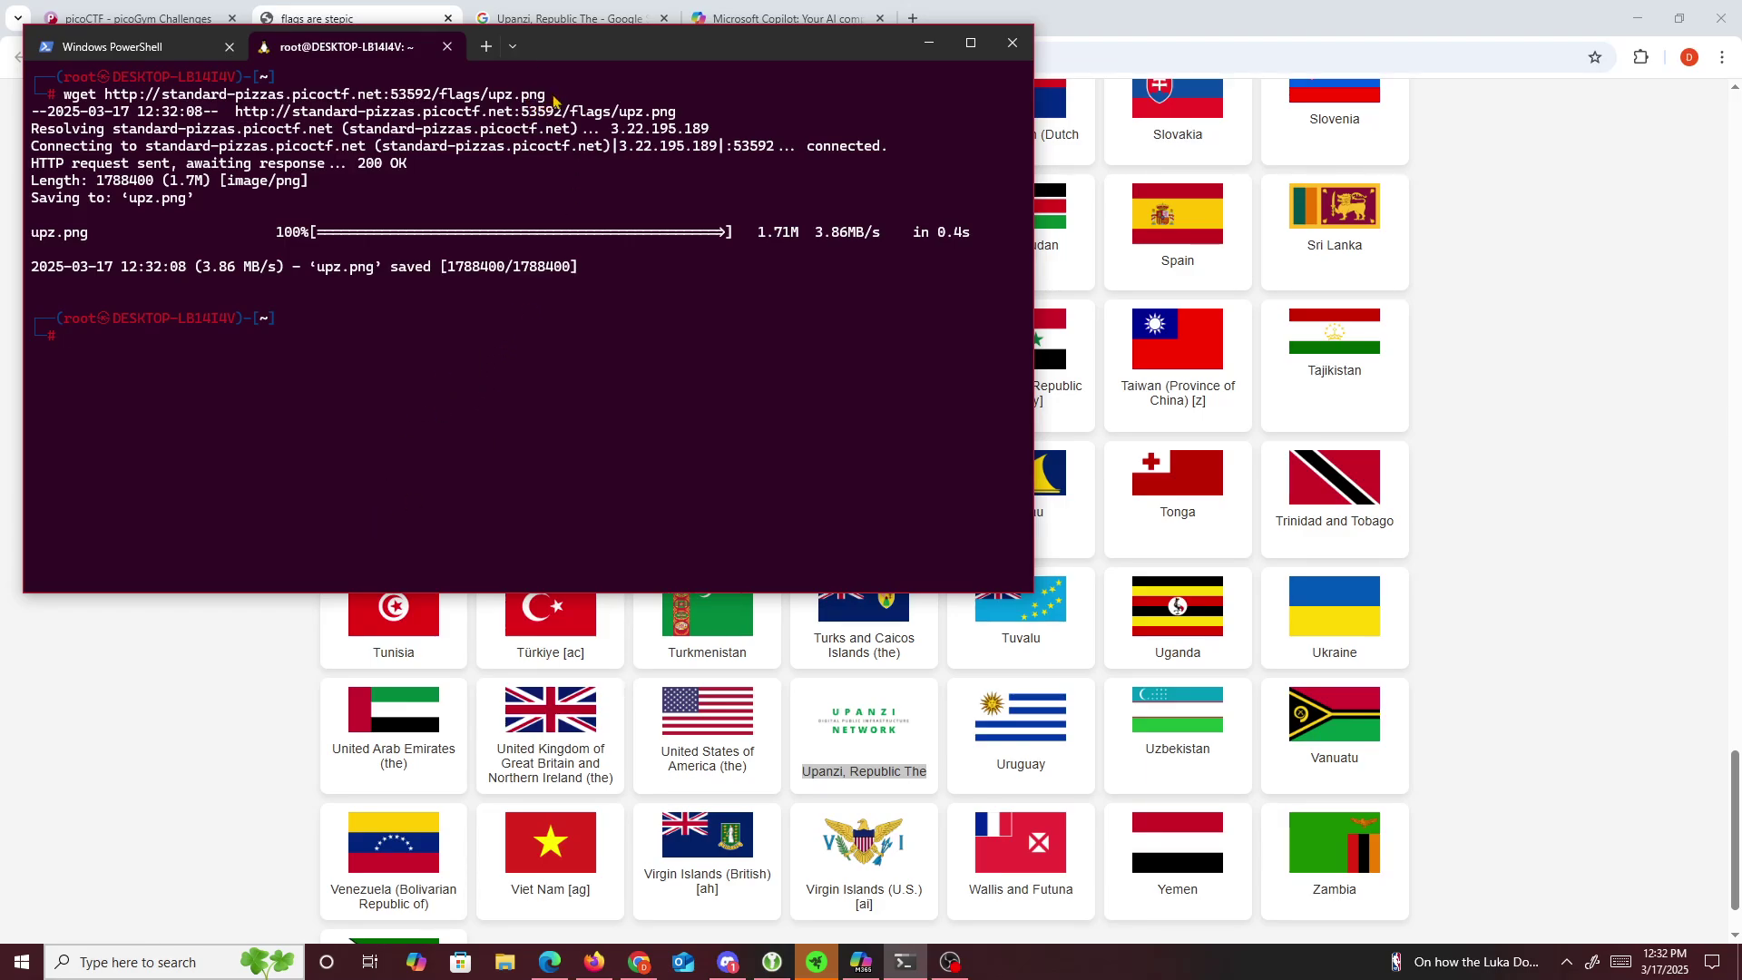
- Return to the picoCTF challenge page and search Google for the word "stepic" from its title
click(562, 18)
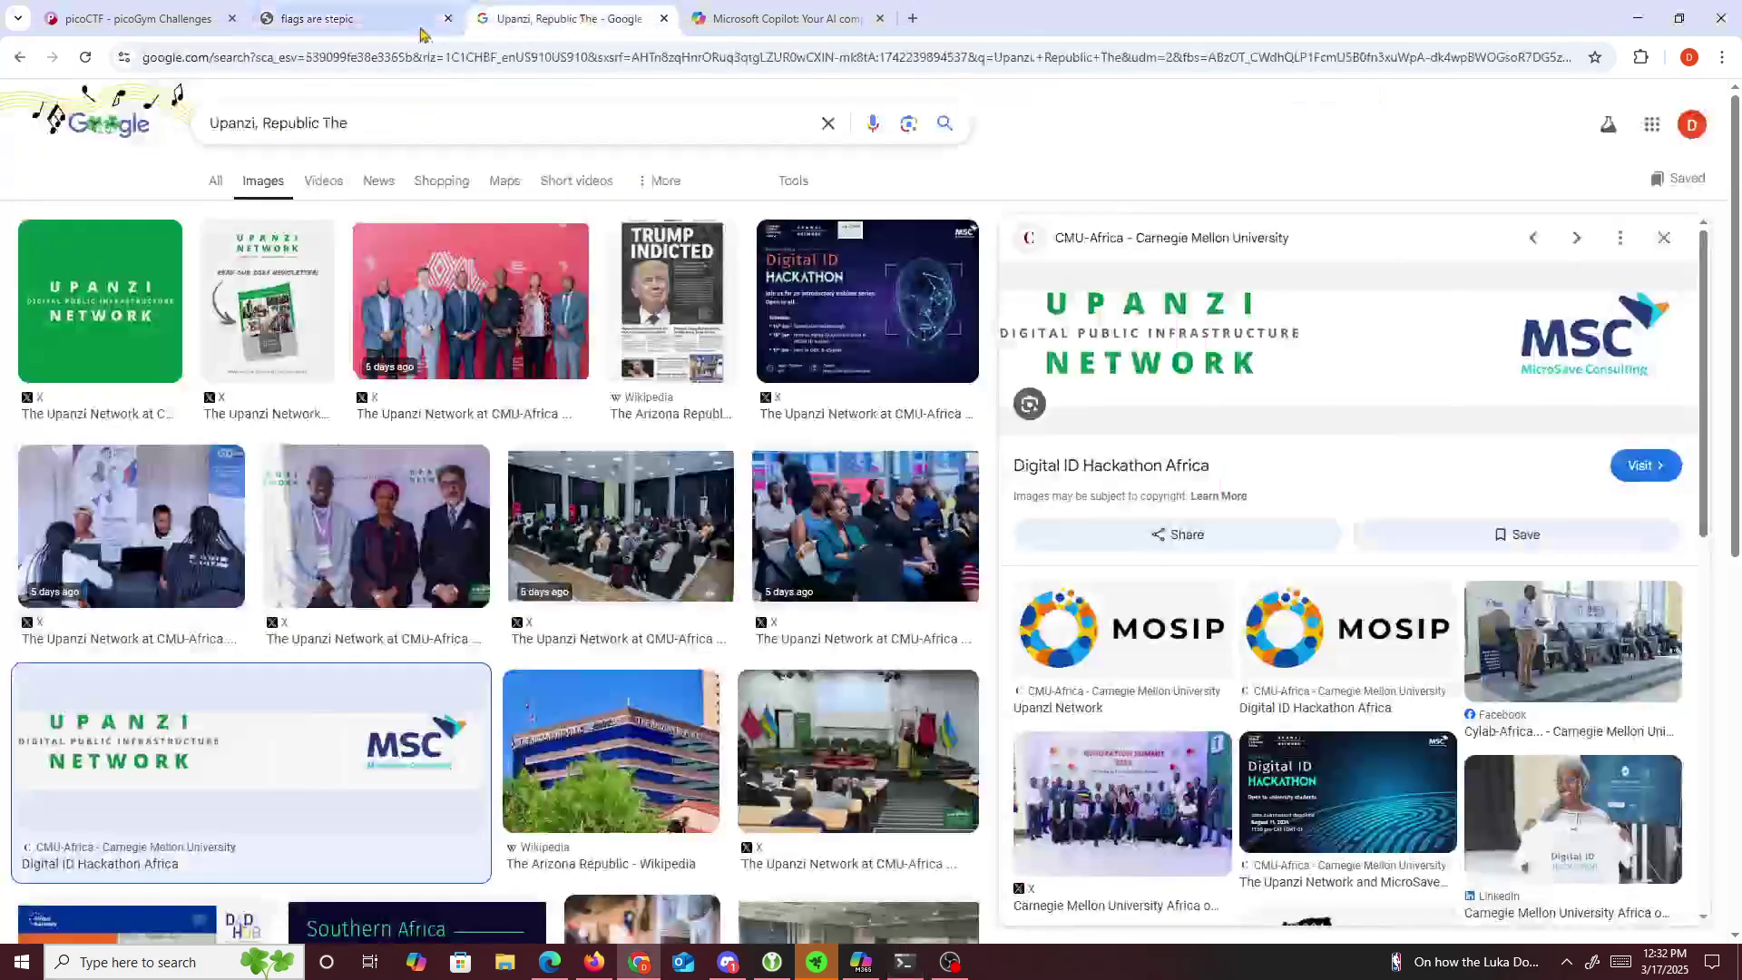
click(354, 18)
click(169, 18)
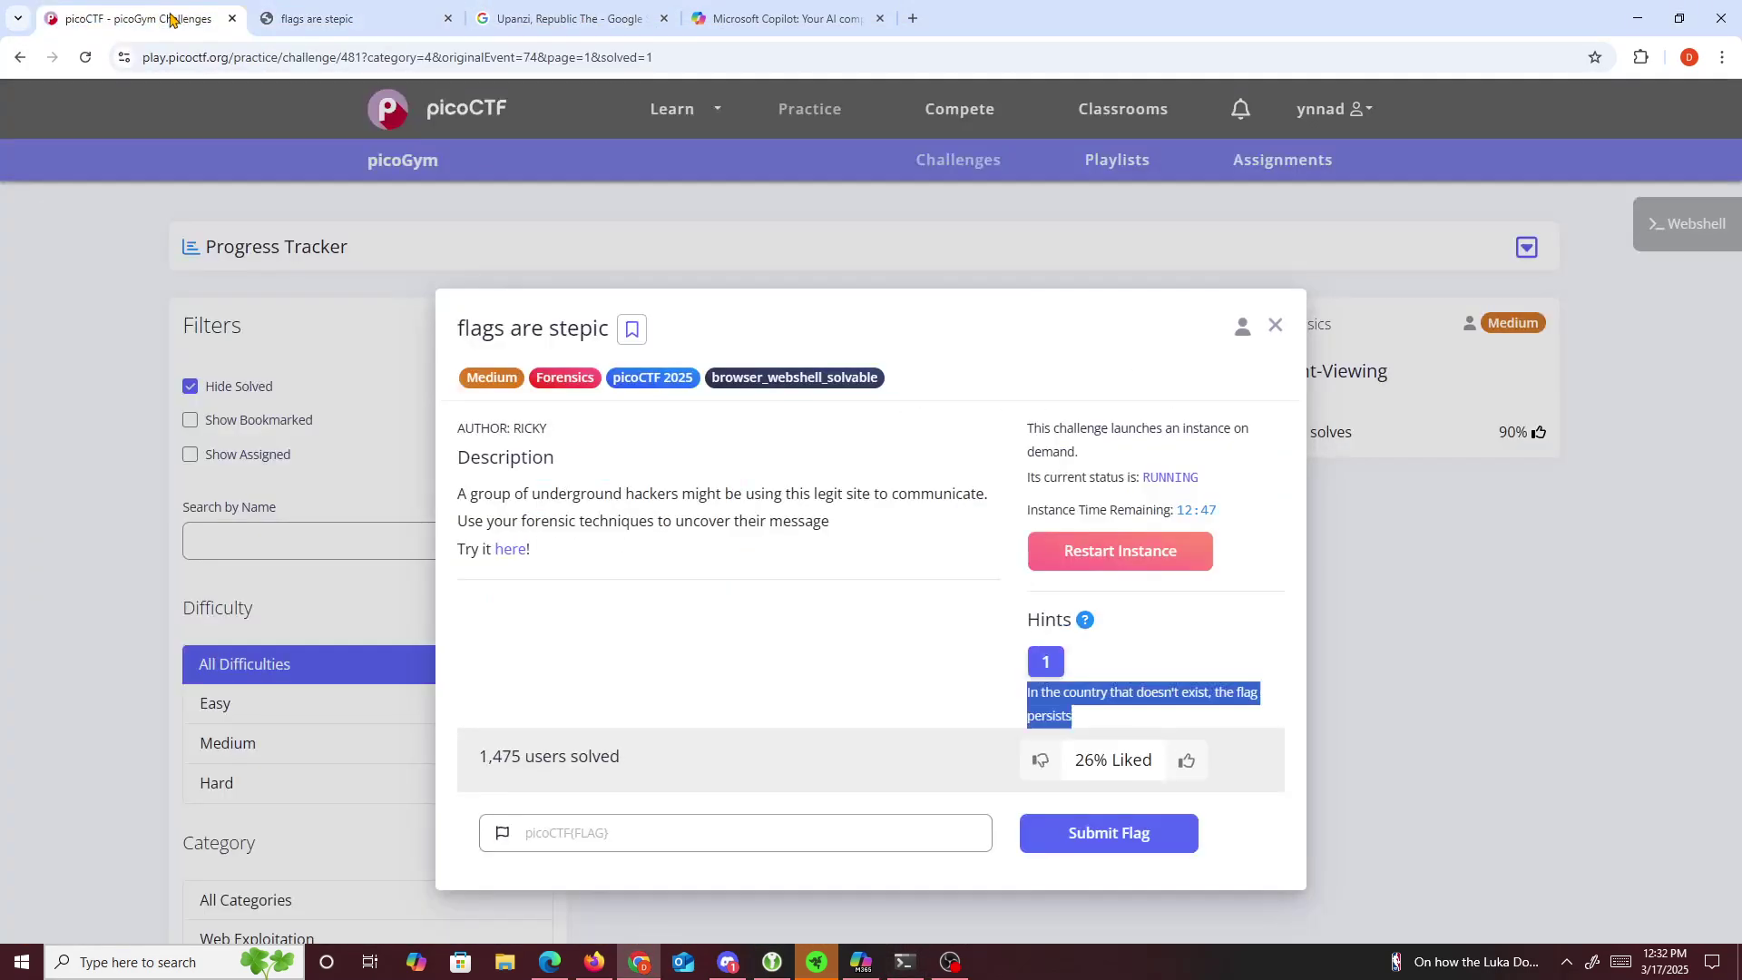
double_click(577, 328)
right_click(570, 334)
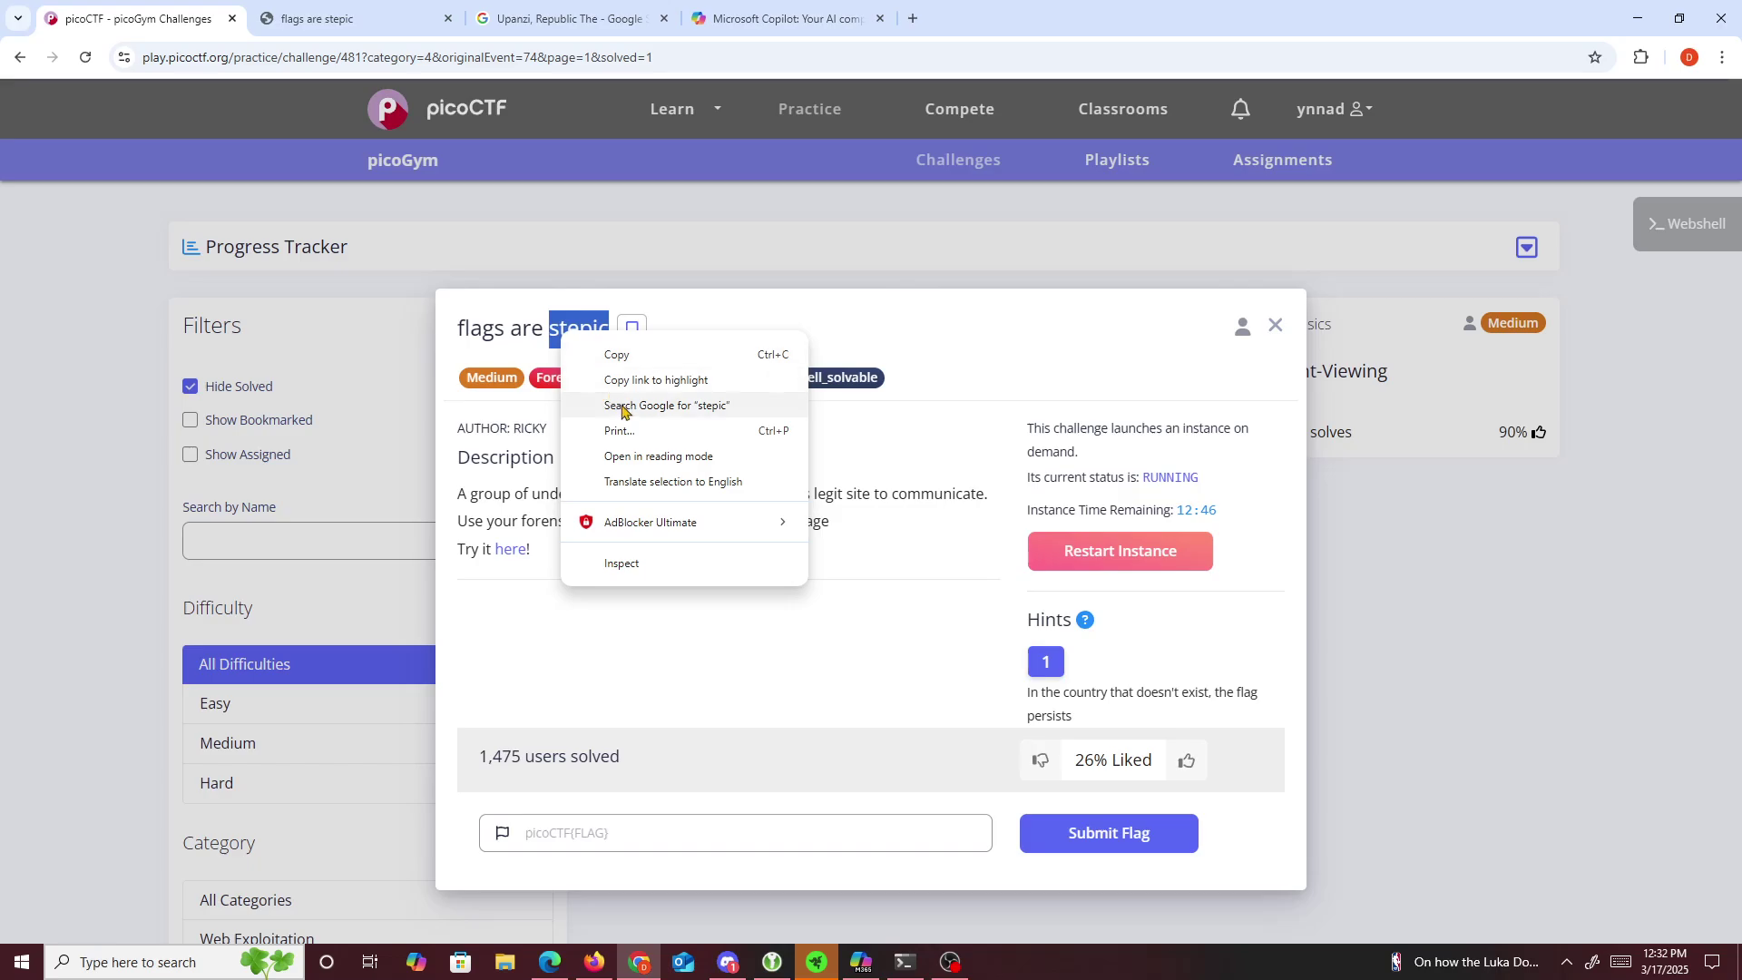
click(590, 399)
- Refine the Google search to "stepic kali"
click(340, 136)
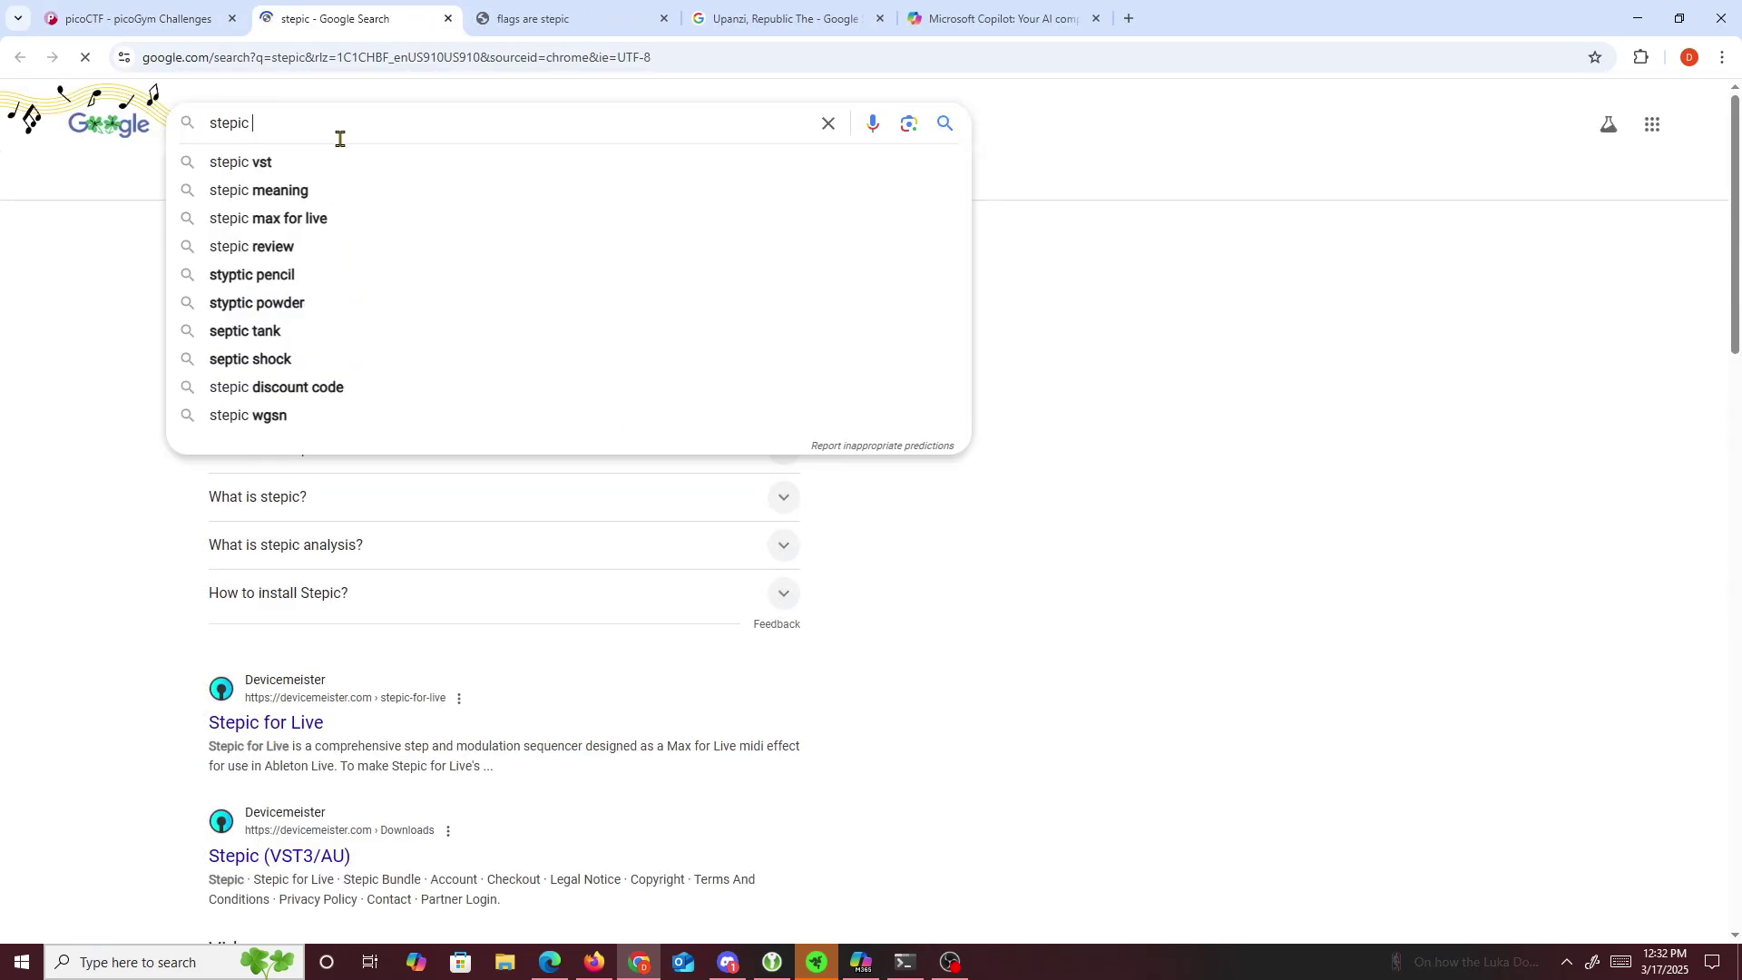
text(kali)
key(Return)
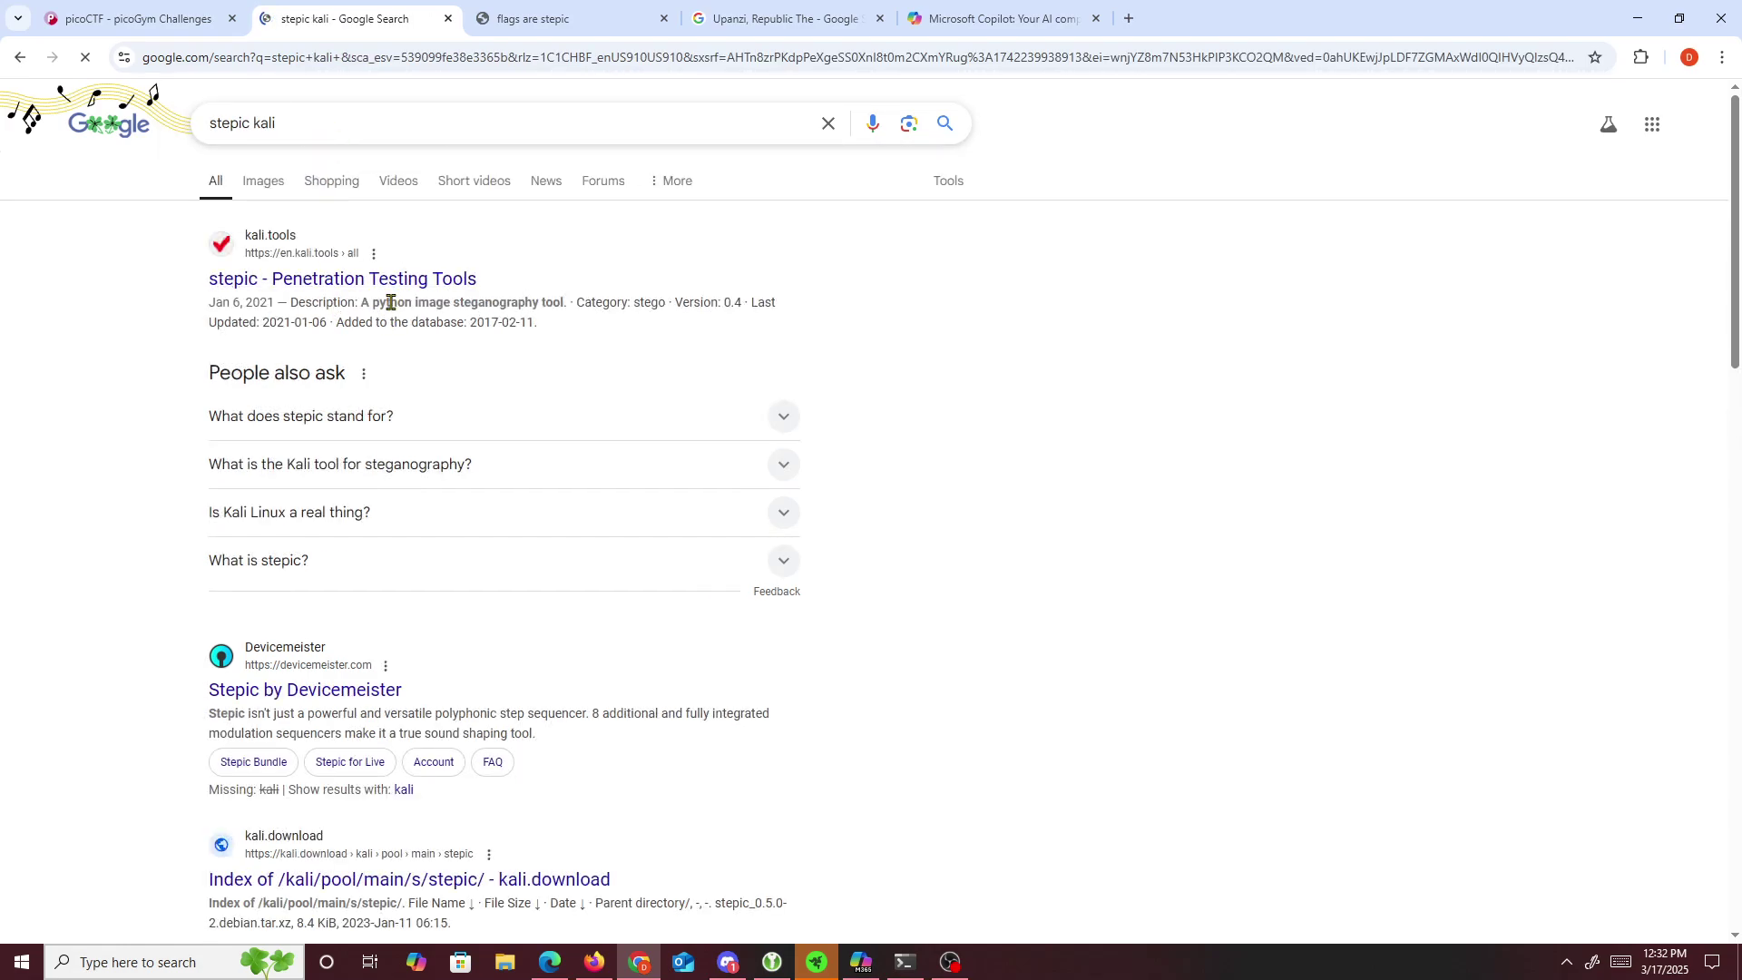
- Review the search results and open the kali.tools stepic page to read the tool's description
double_click(390, 302)
scroll(372, 372, down, 3)
scroll(372, 372, up, 3)
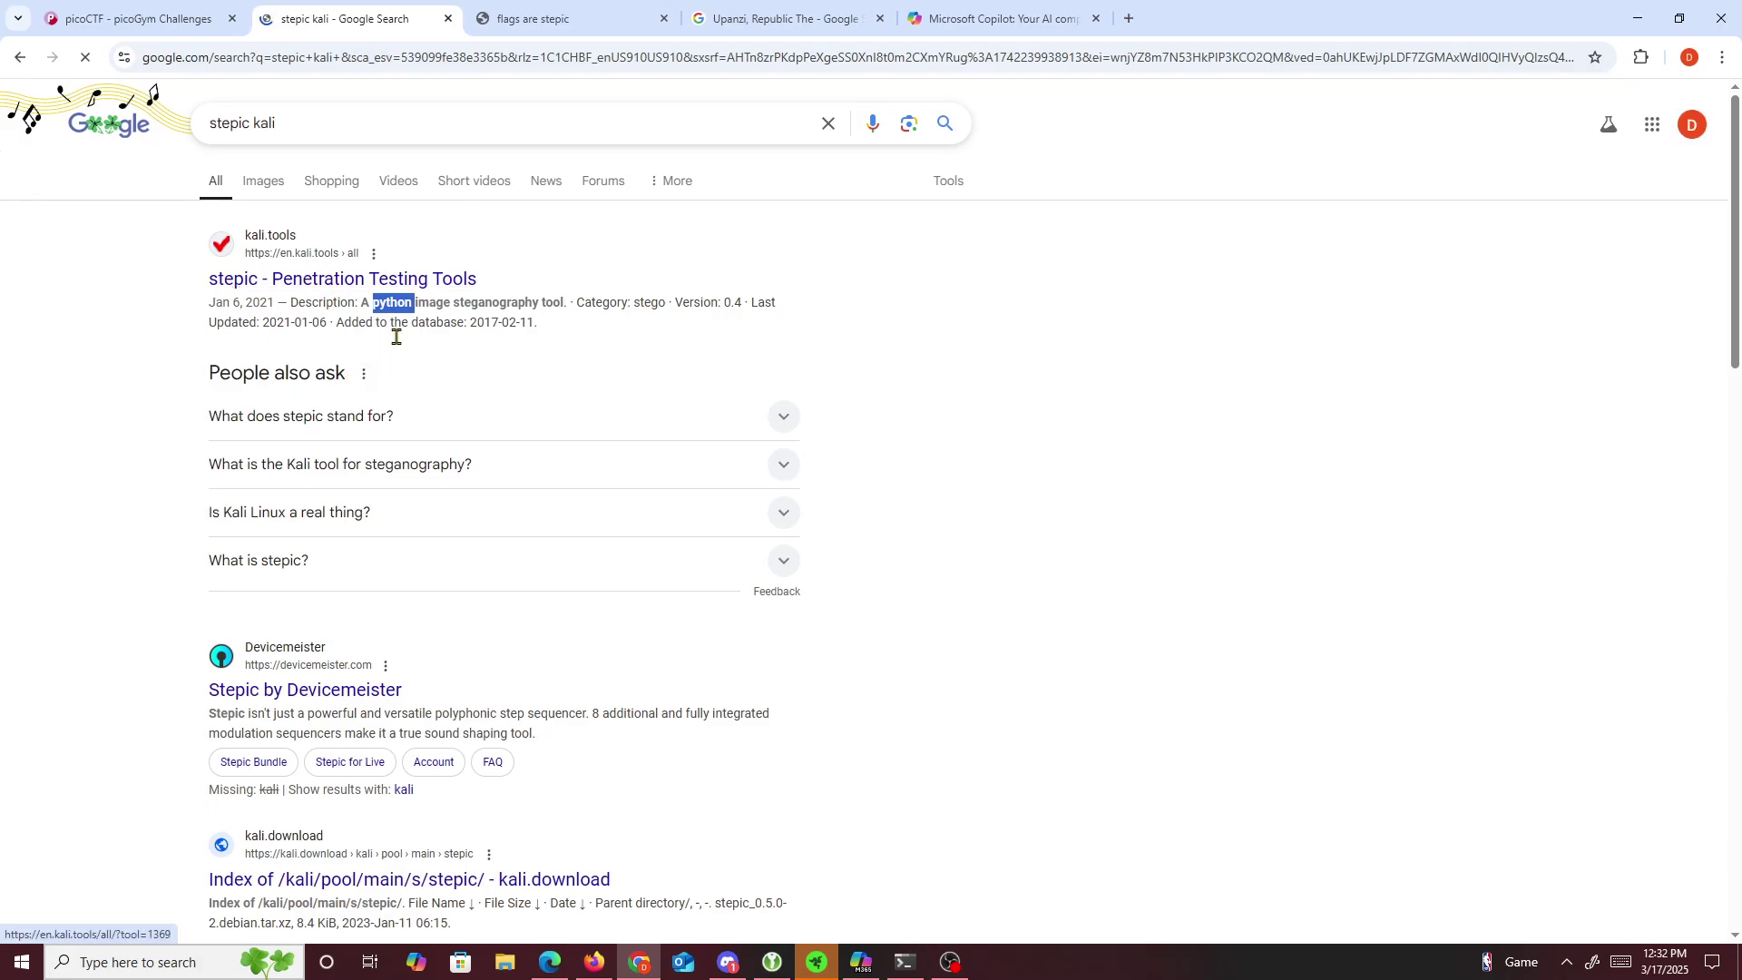
scroll(408, 340, down, 2)
scroll(409, 341, up, 2)
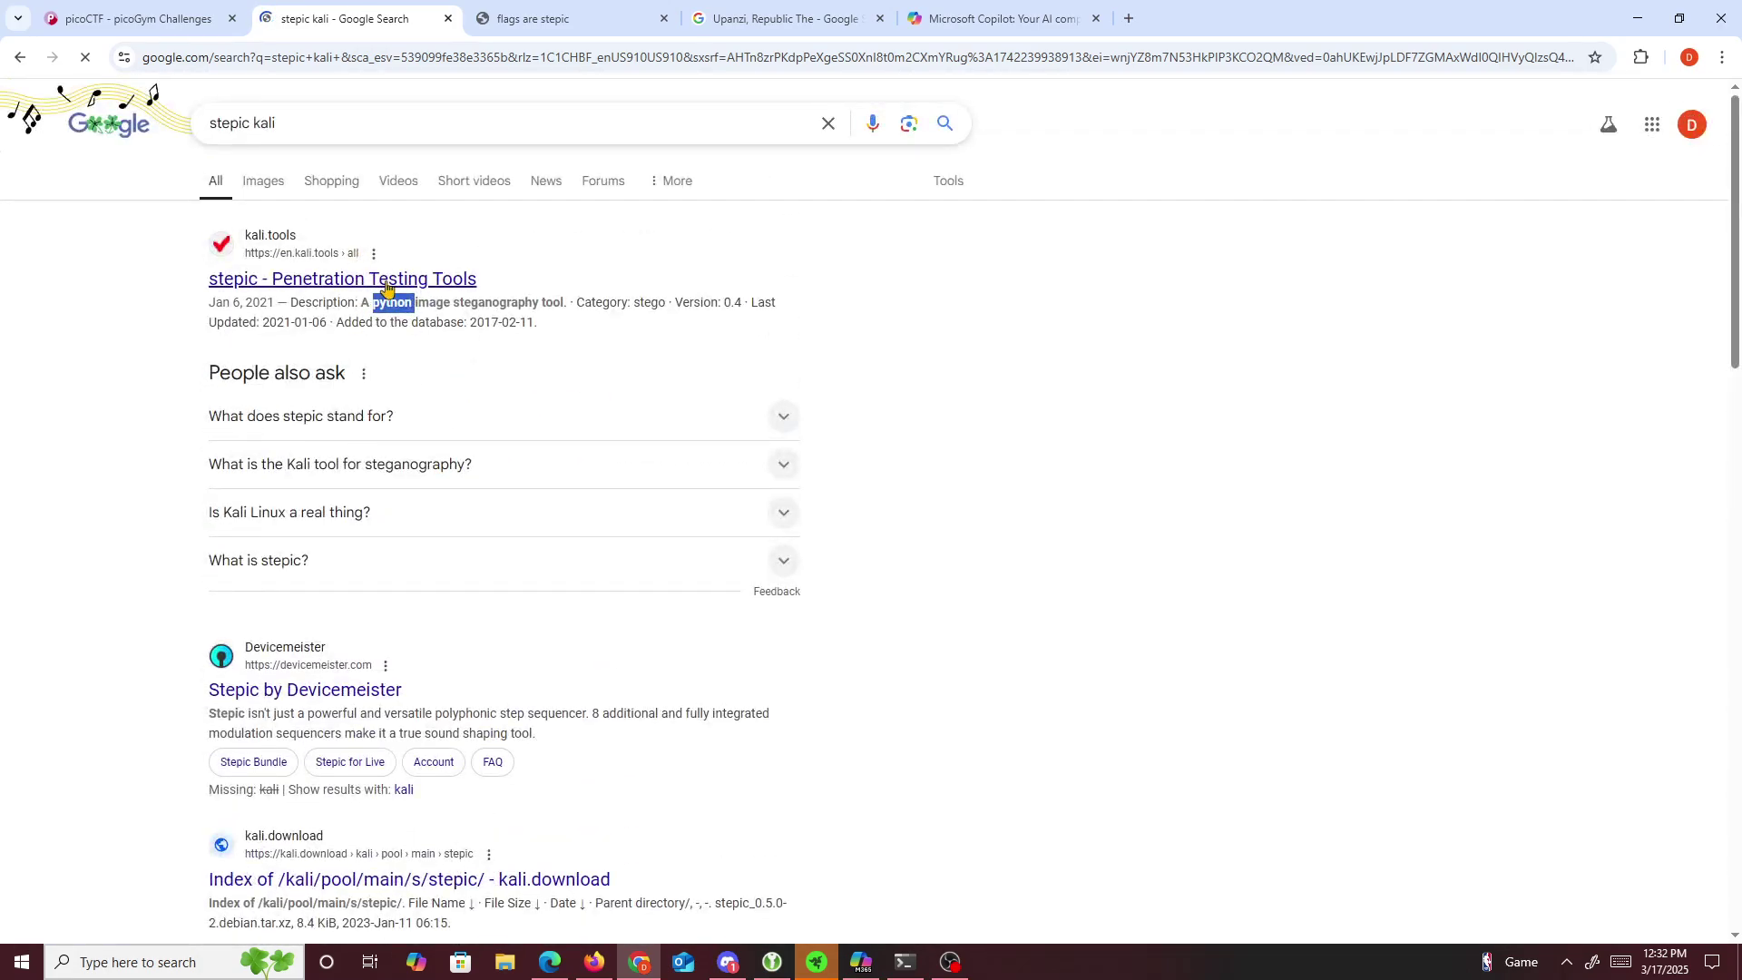
scroll(645, 376, down, 6)
scroll(562, 349, up, 6)
scroll(830, 662, down, 2)
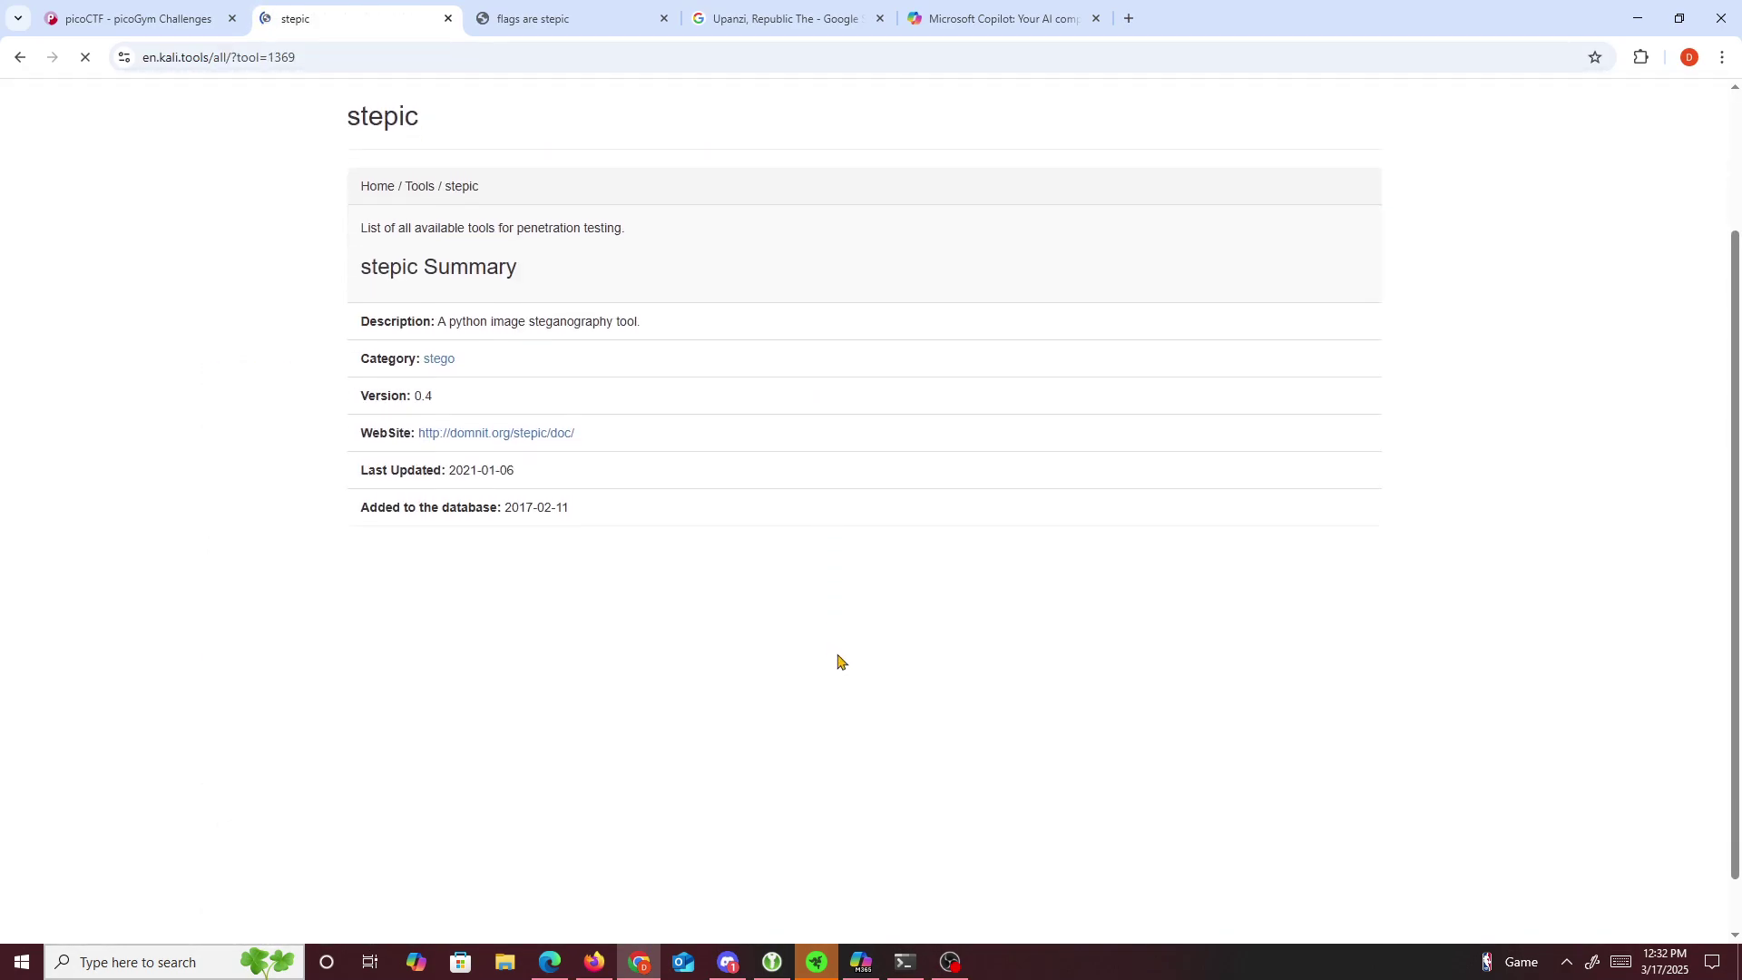
scroll(589, 468, down, 1)
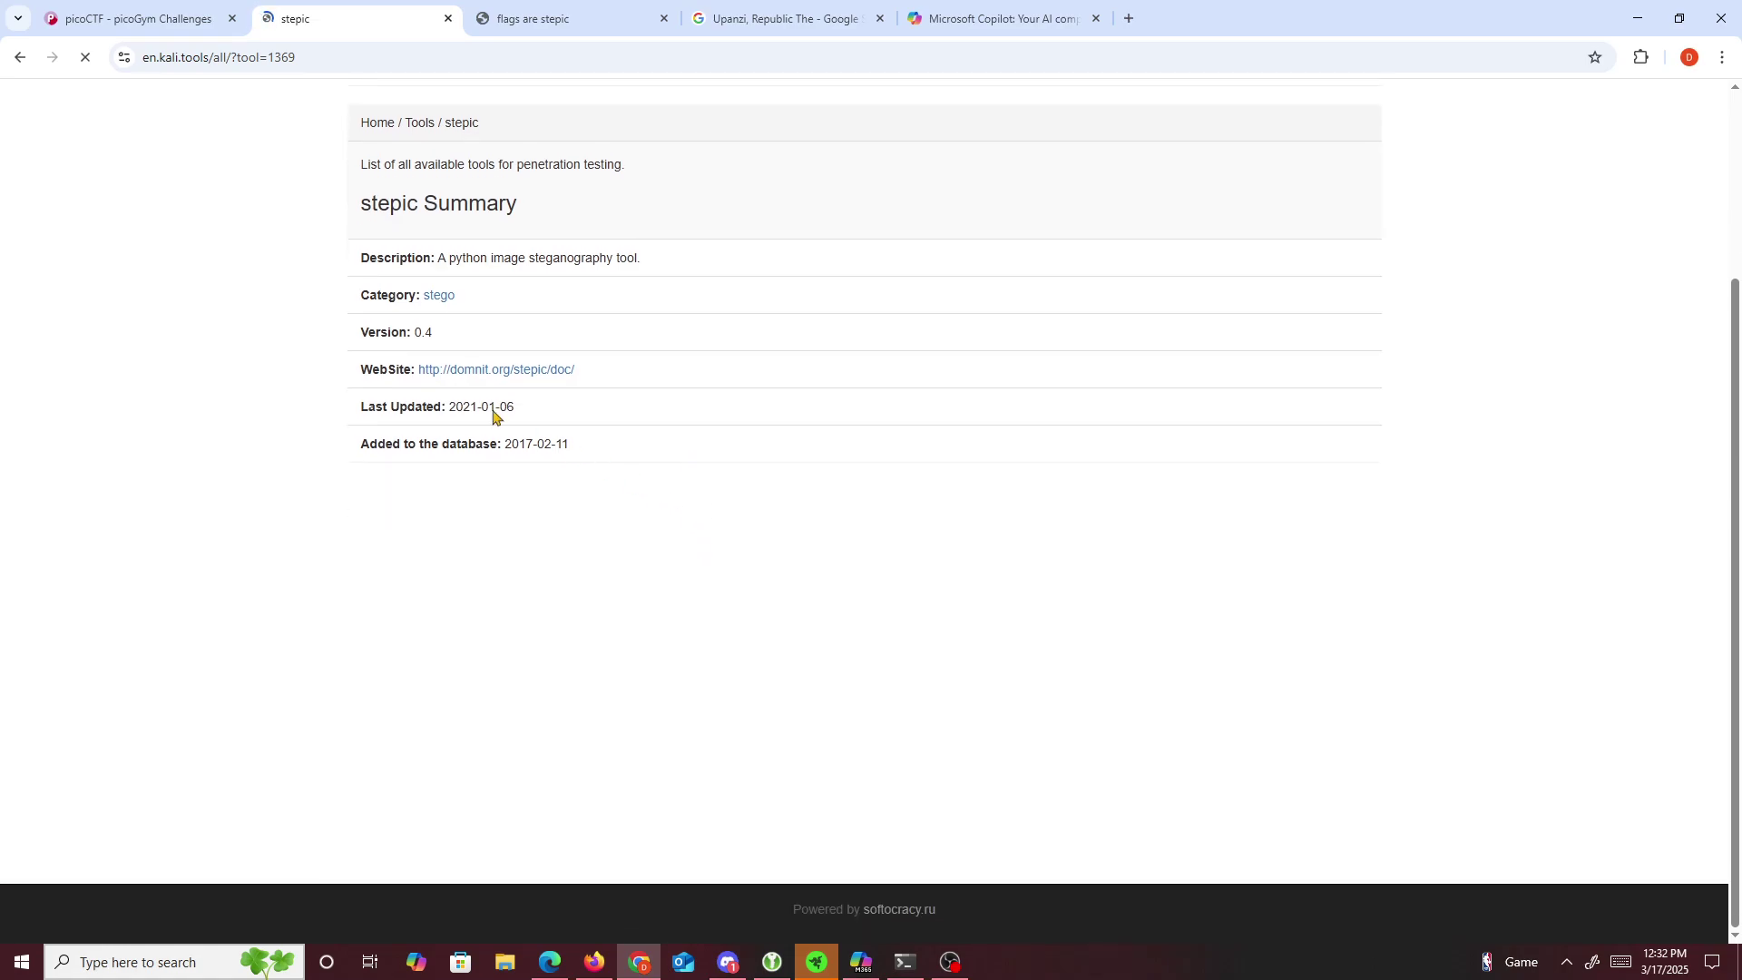
double_click(494, 259)
scroll(562, 353, up, 1)
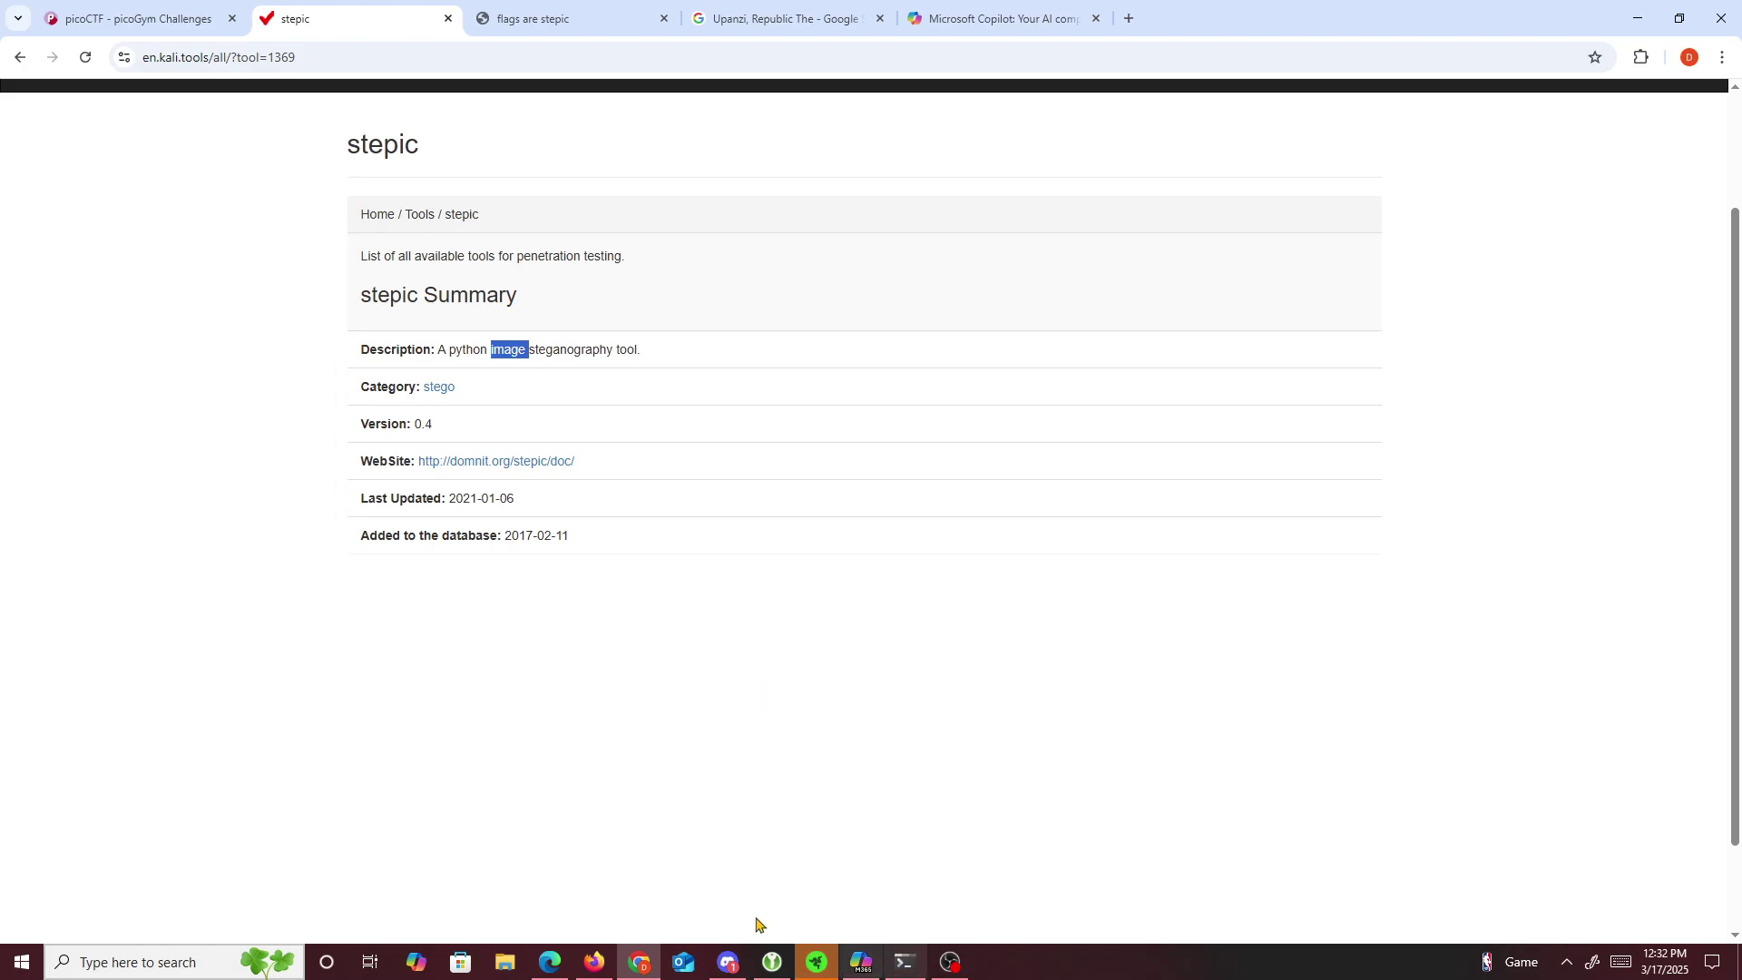
- Open the stepic documentation website linked in the tool summary and switch to it
click(514, 460)
click(357, 13)
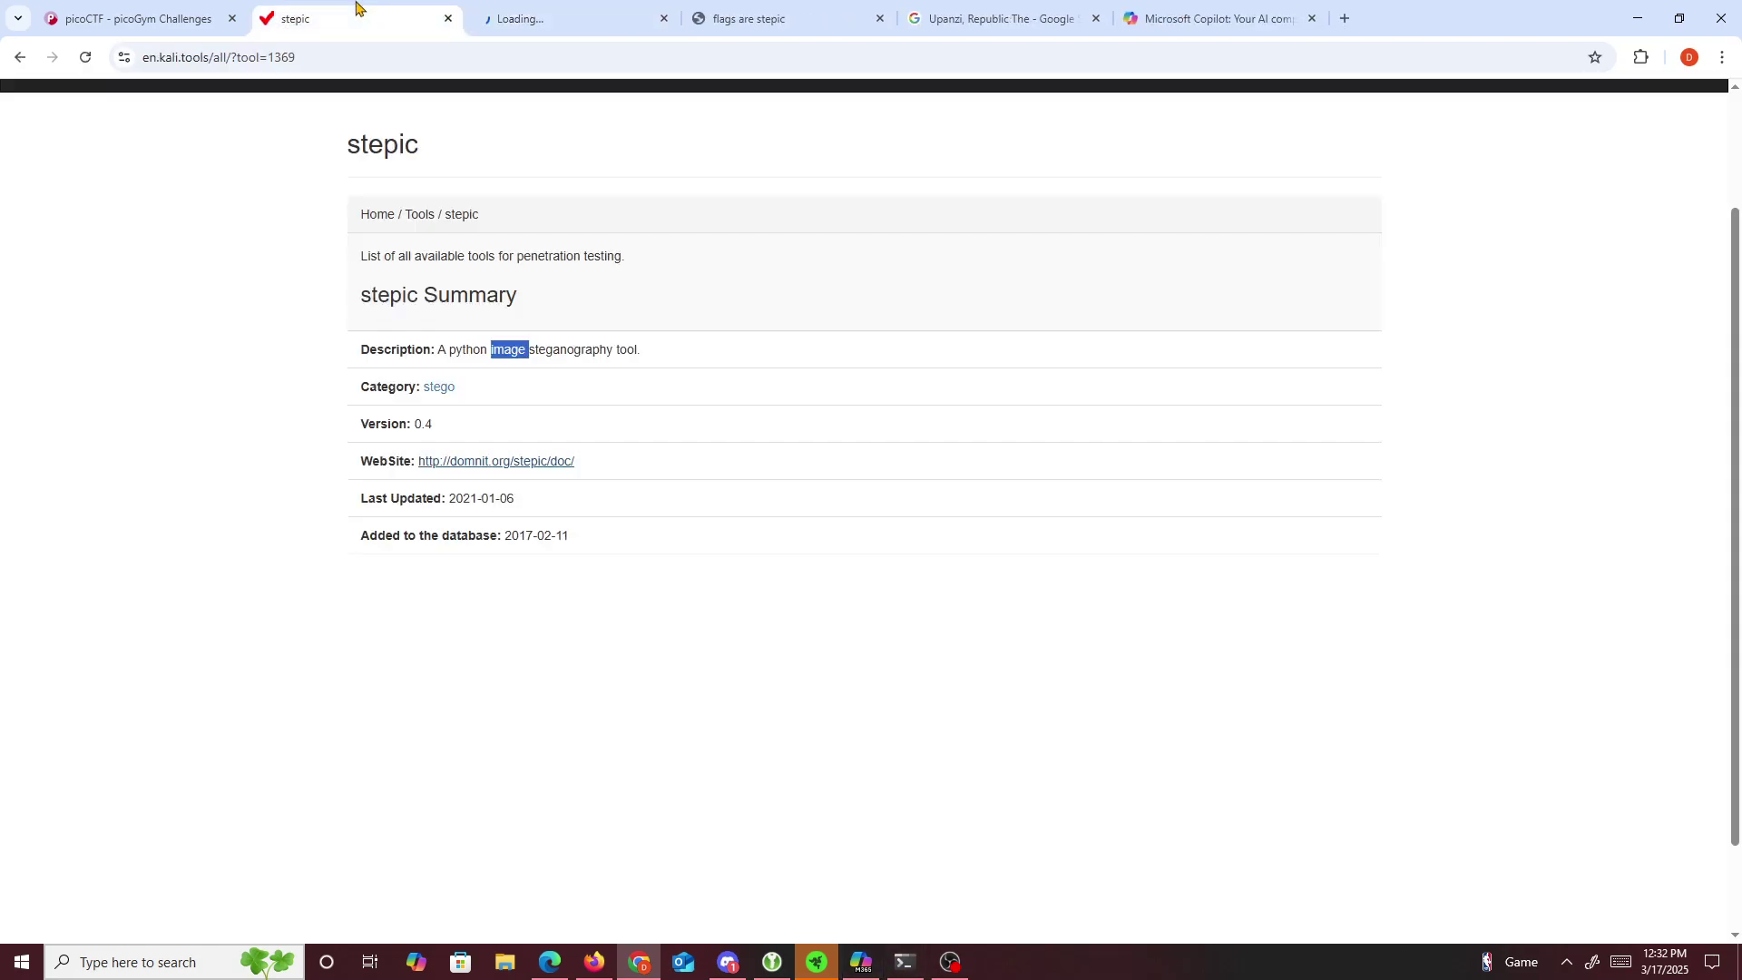
click(556, 27)
- Try to show the steganography tool's help in the terminal with "steptic -help"
click(904, 962)
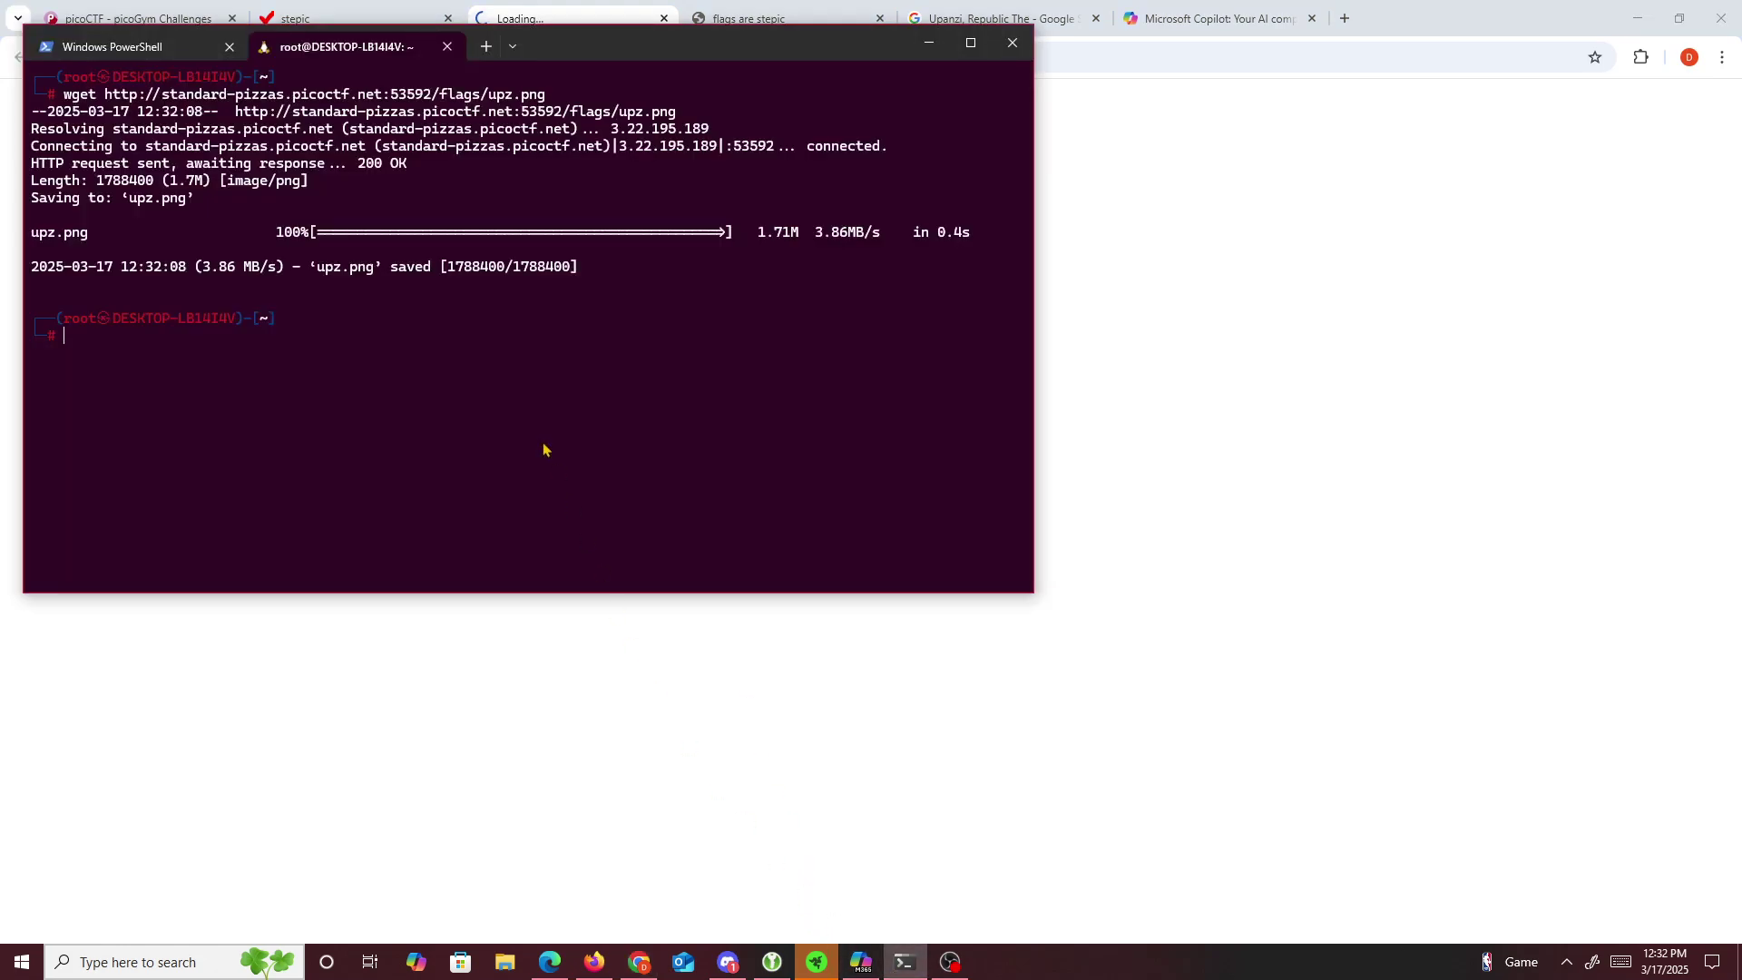
text(steptic -help)
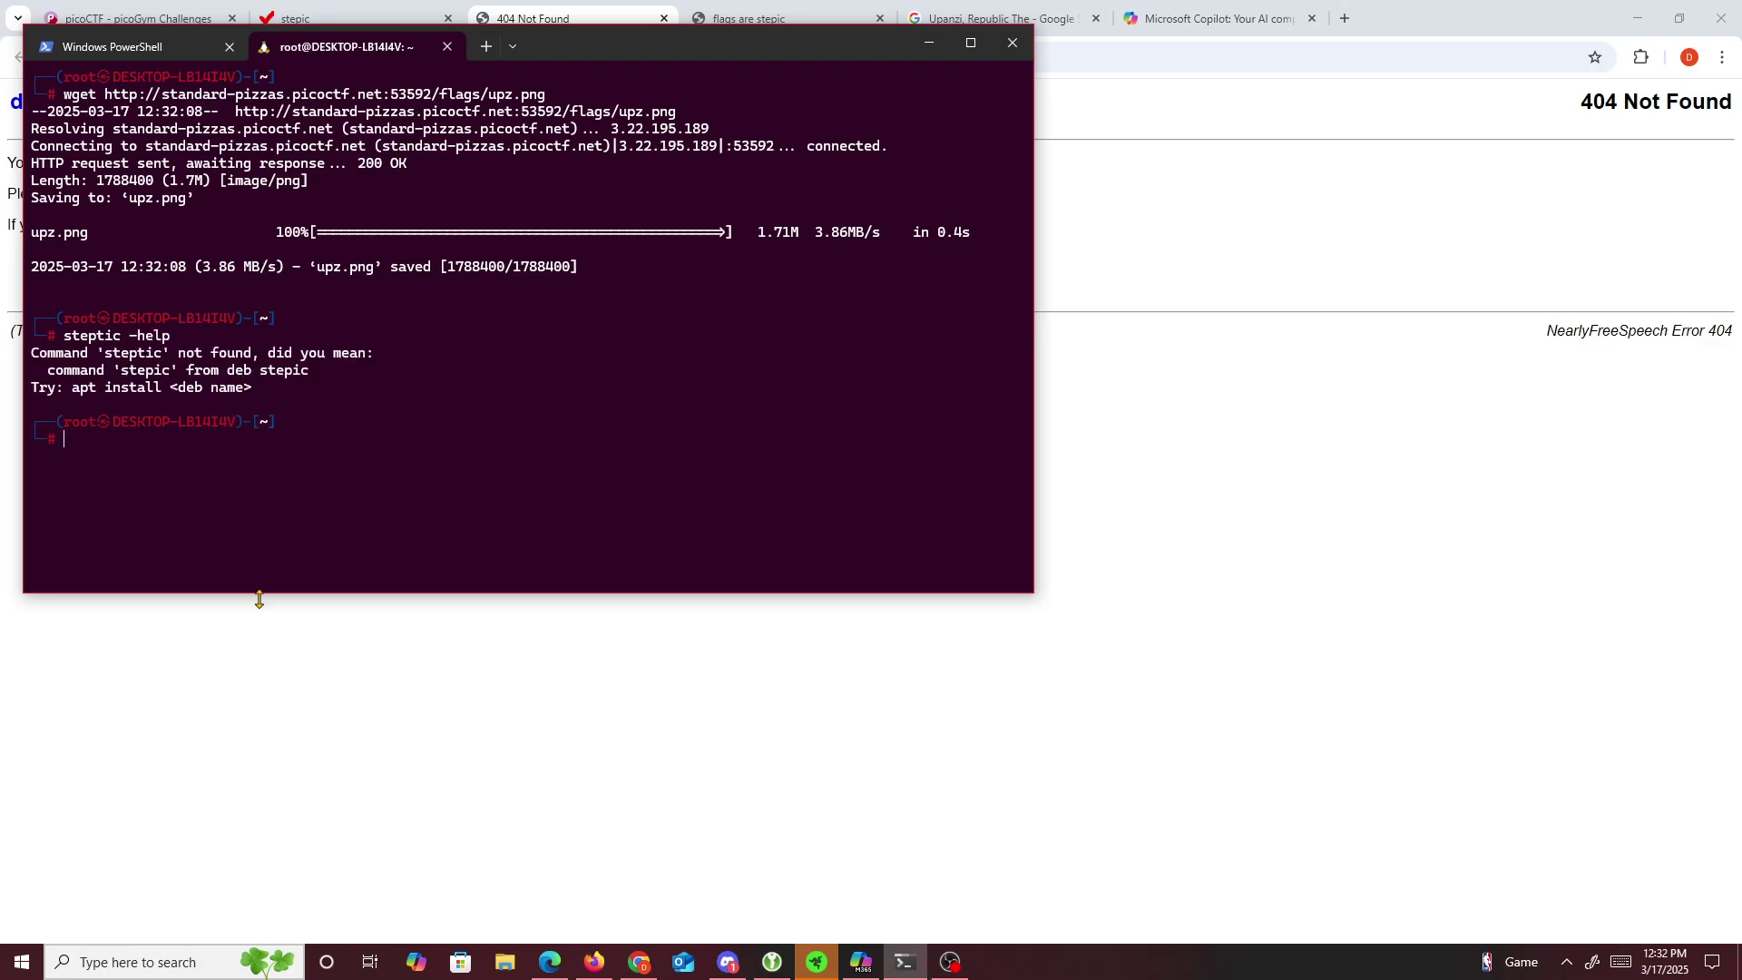
- Copy the tool name "stepic" from the documentation page's web address
click(299, 630)
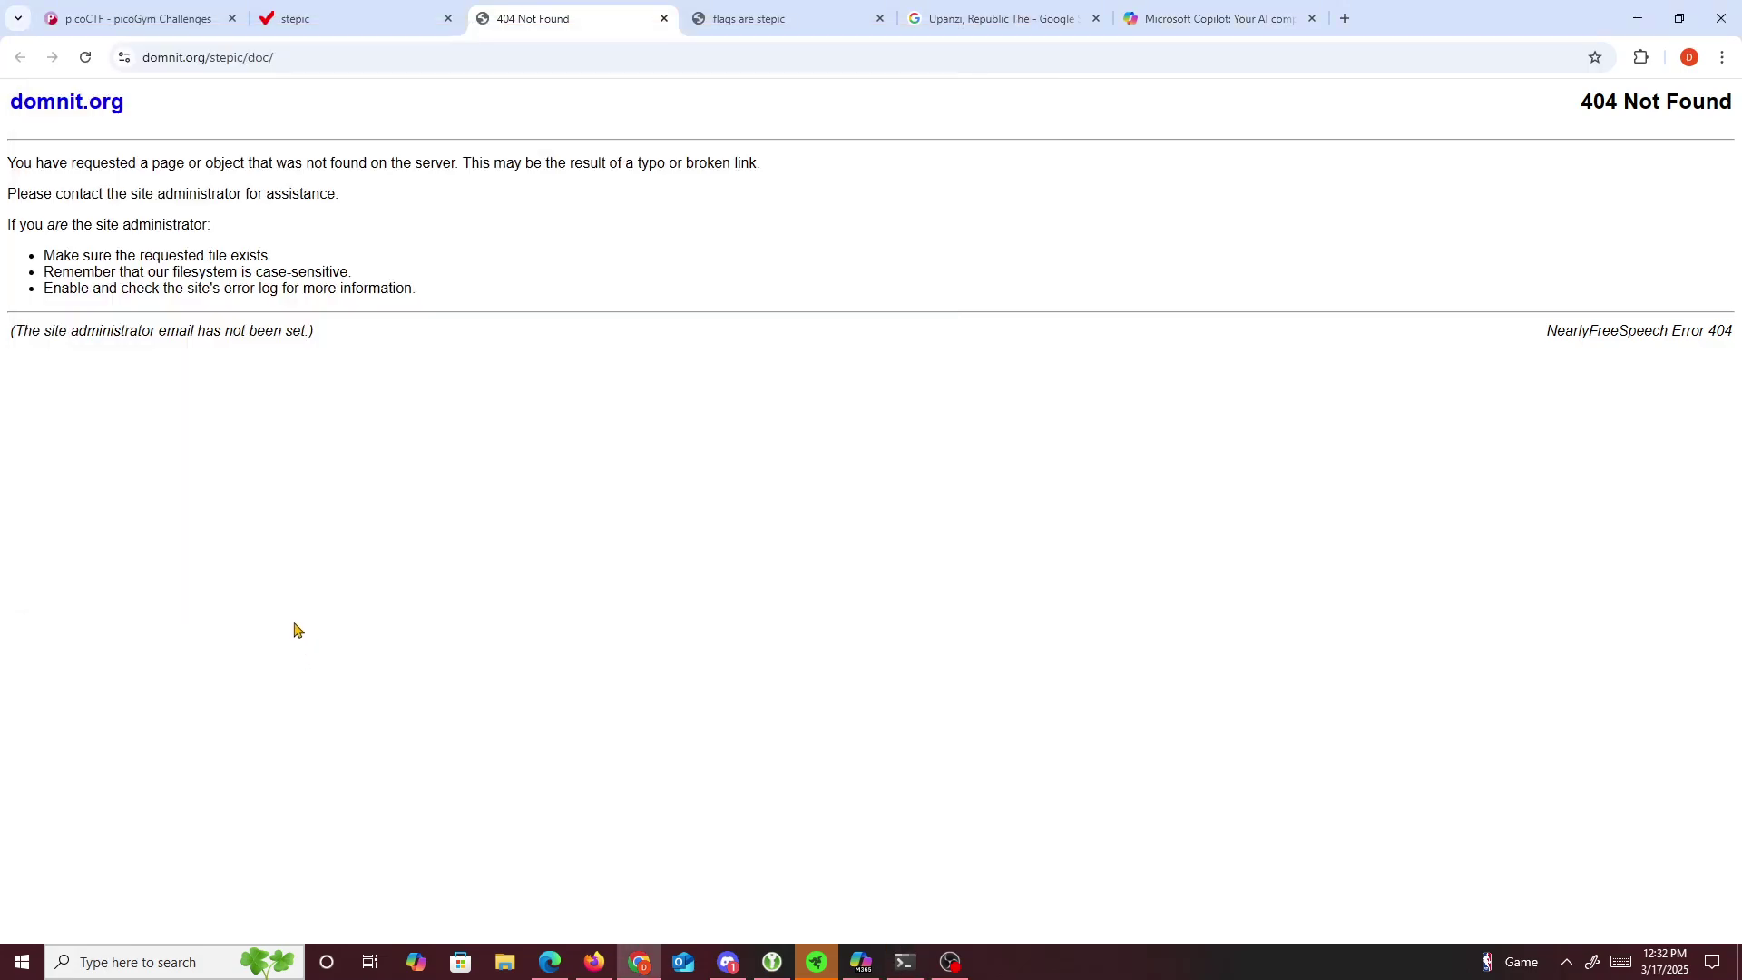
click(225, 57)
double_click(264, 57)
right_click(264, 57)
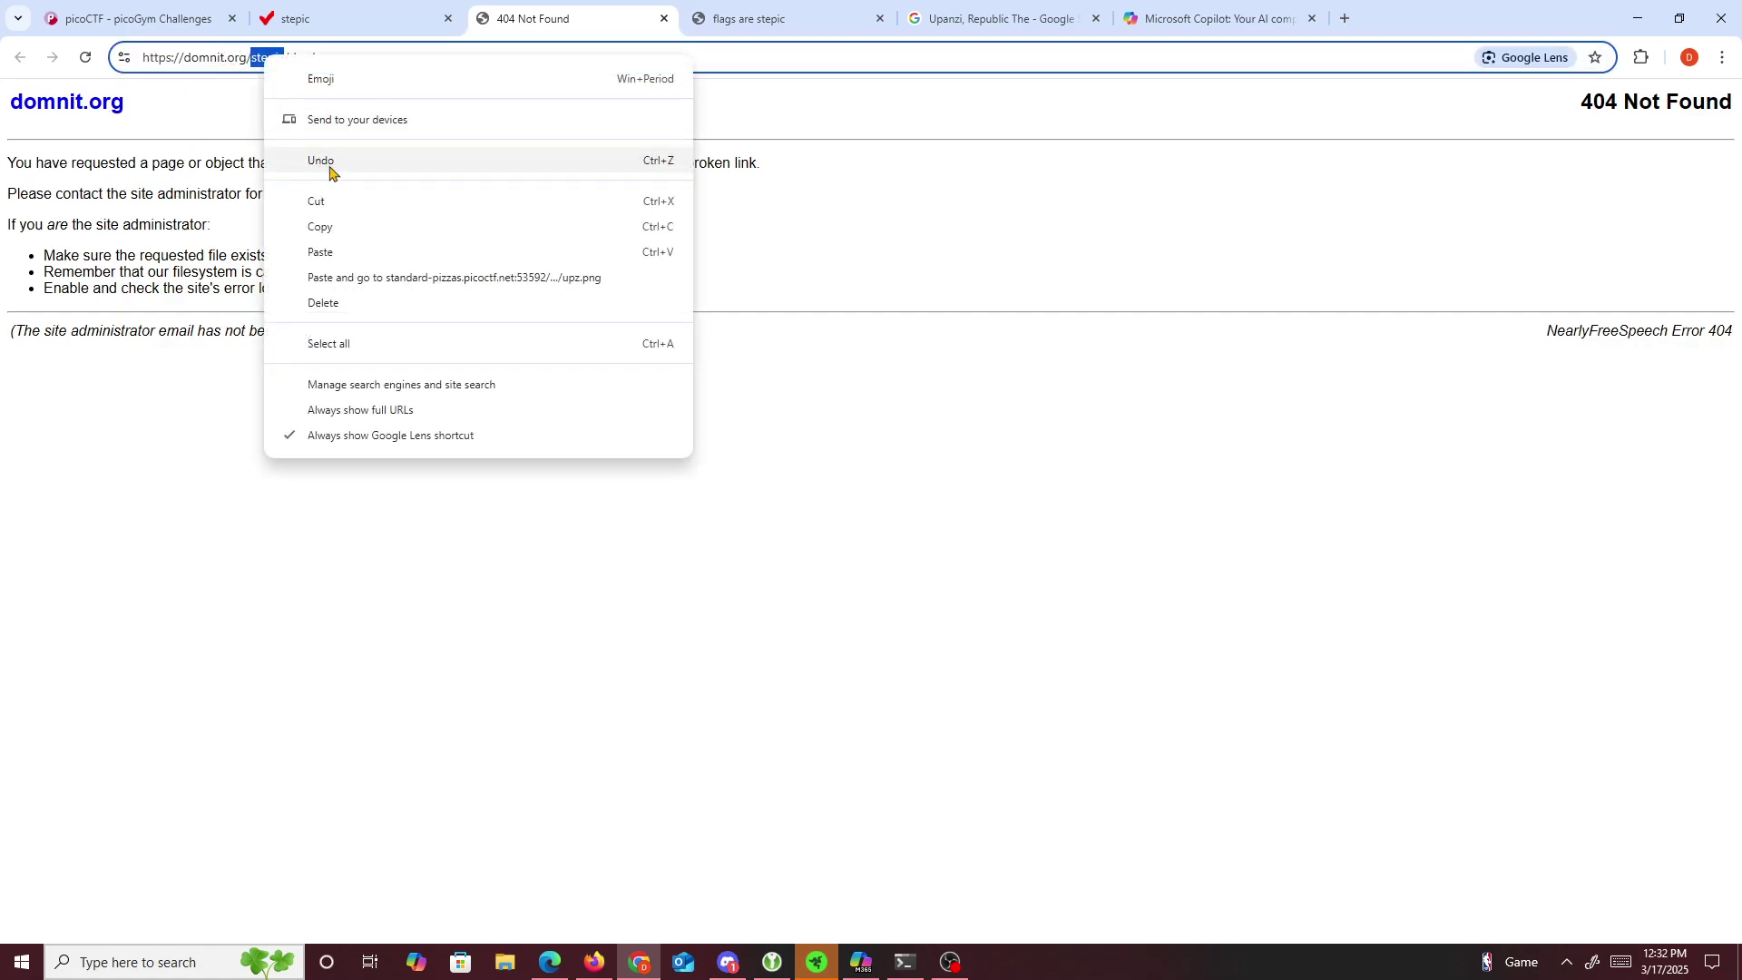
click(322, 227)
- Try to show the tool's help in the terminal with "stepic -help" and "stepic -h"
click(906, 963)
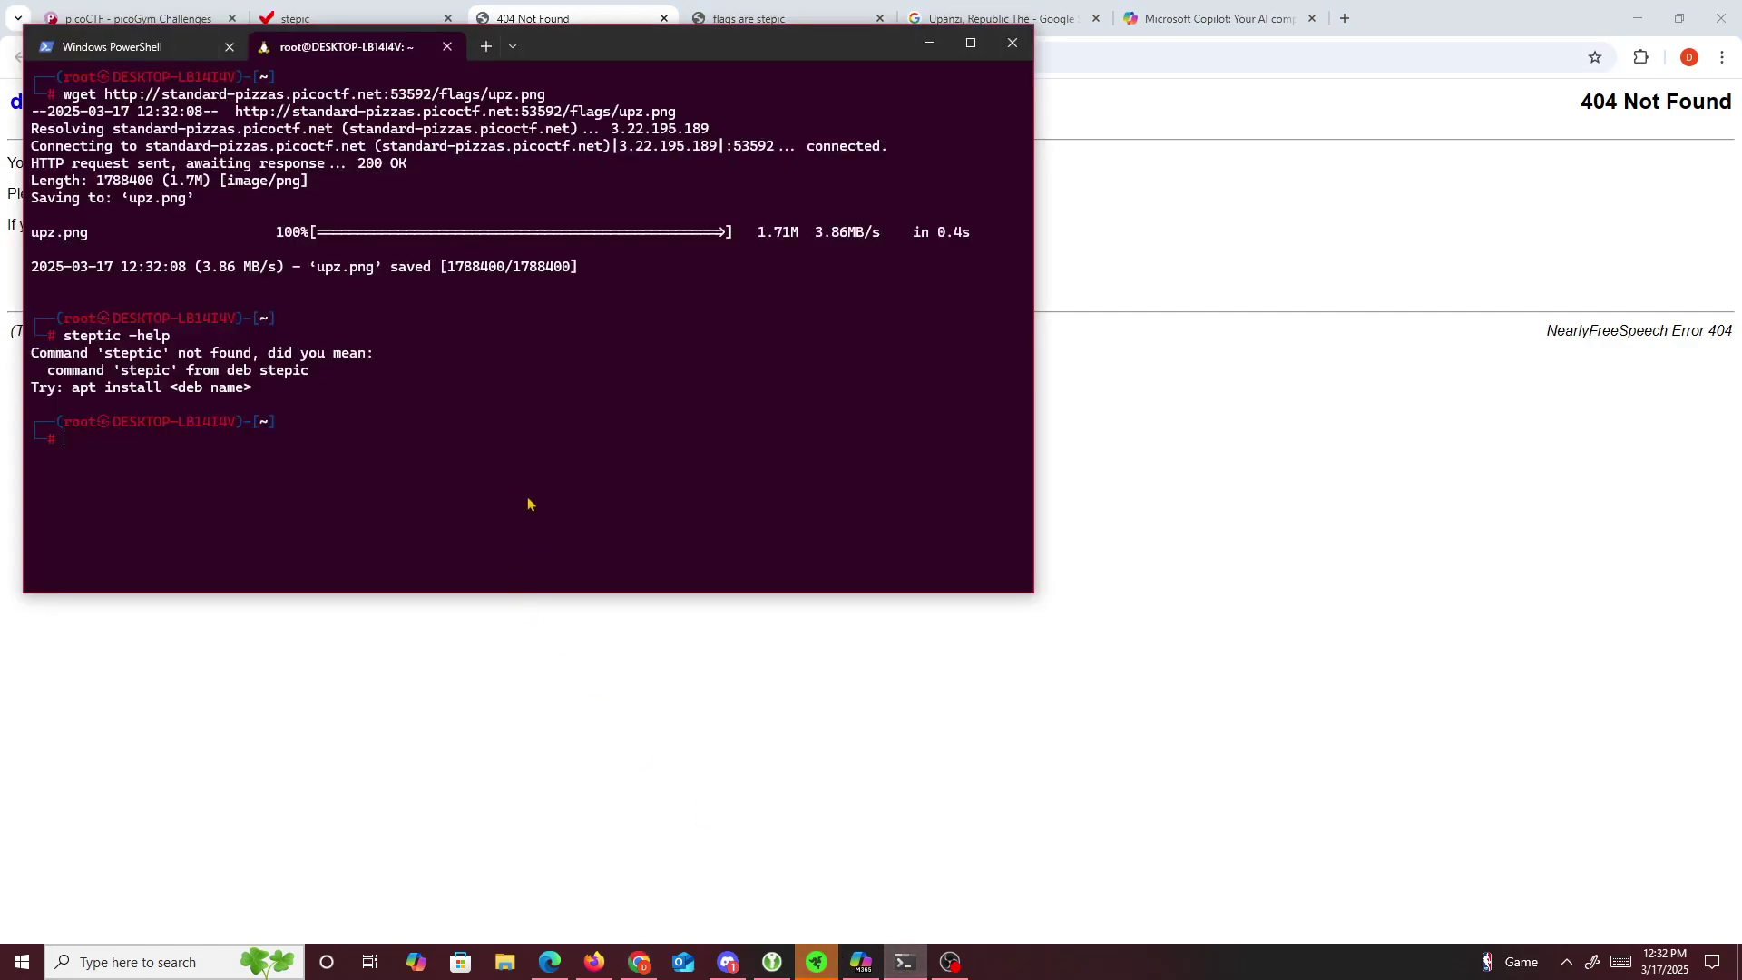
right_click(529, 494)
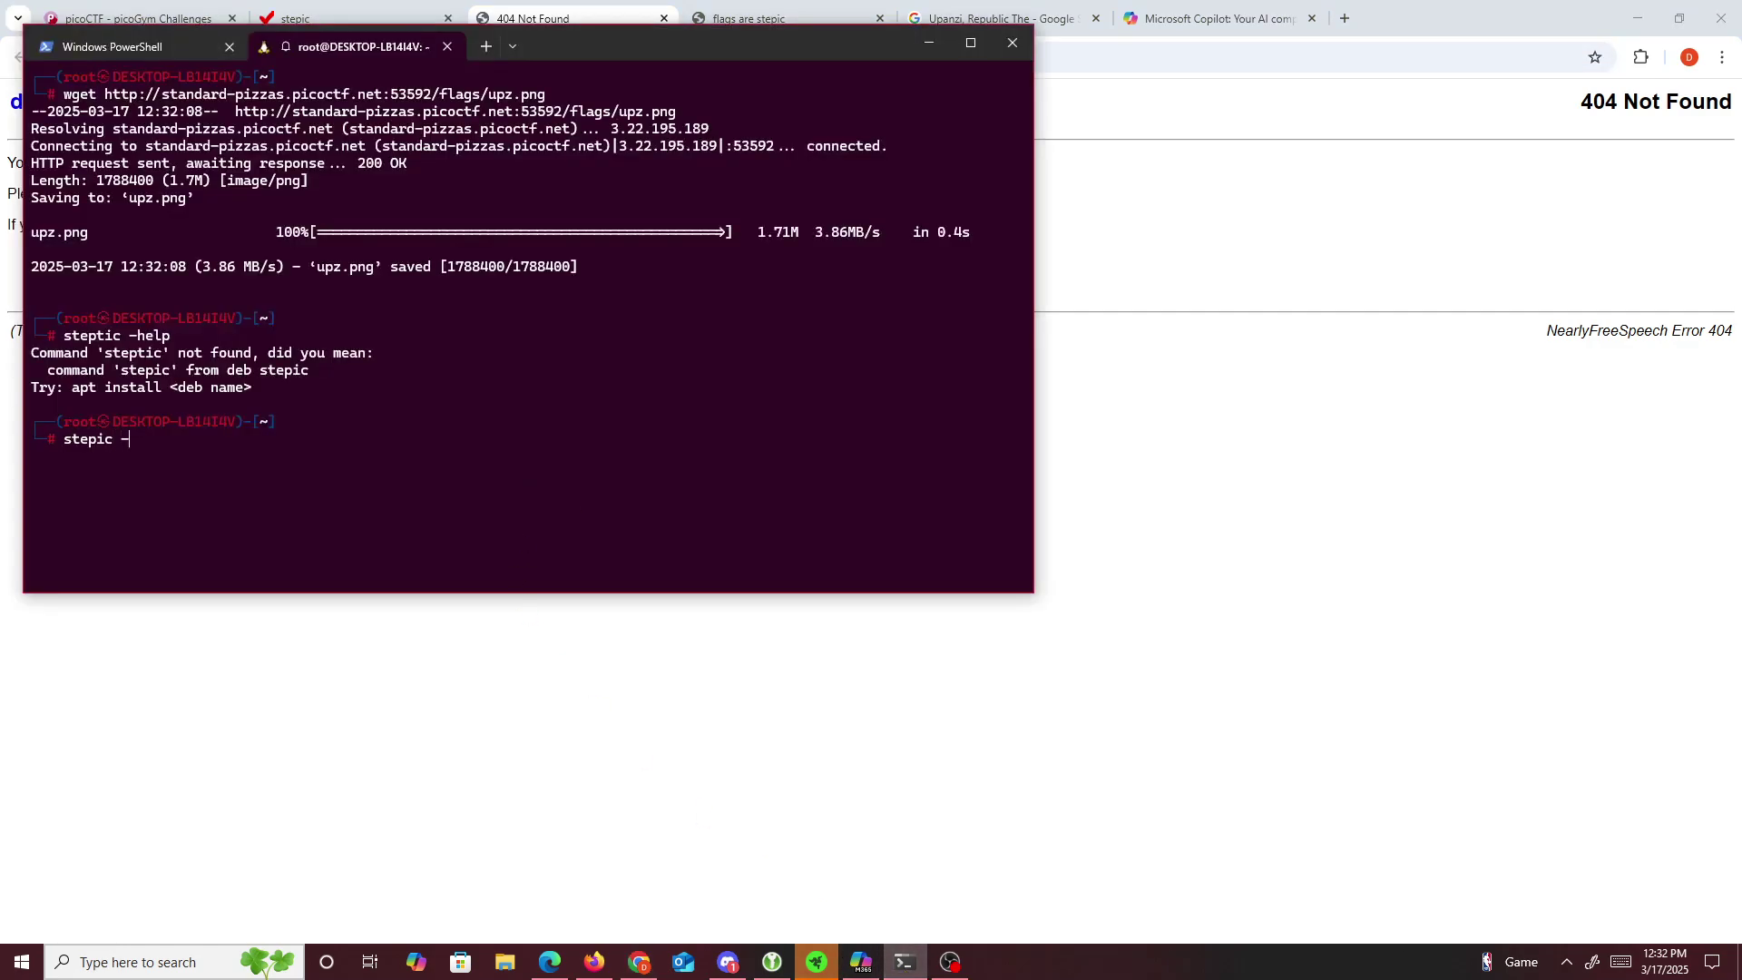
text(-help)
key(Return)
key(Up)
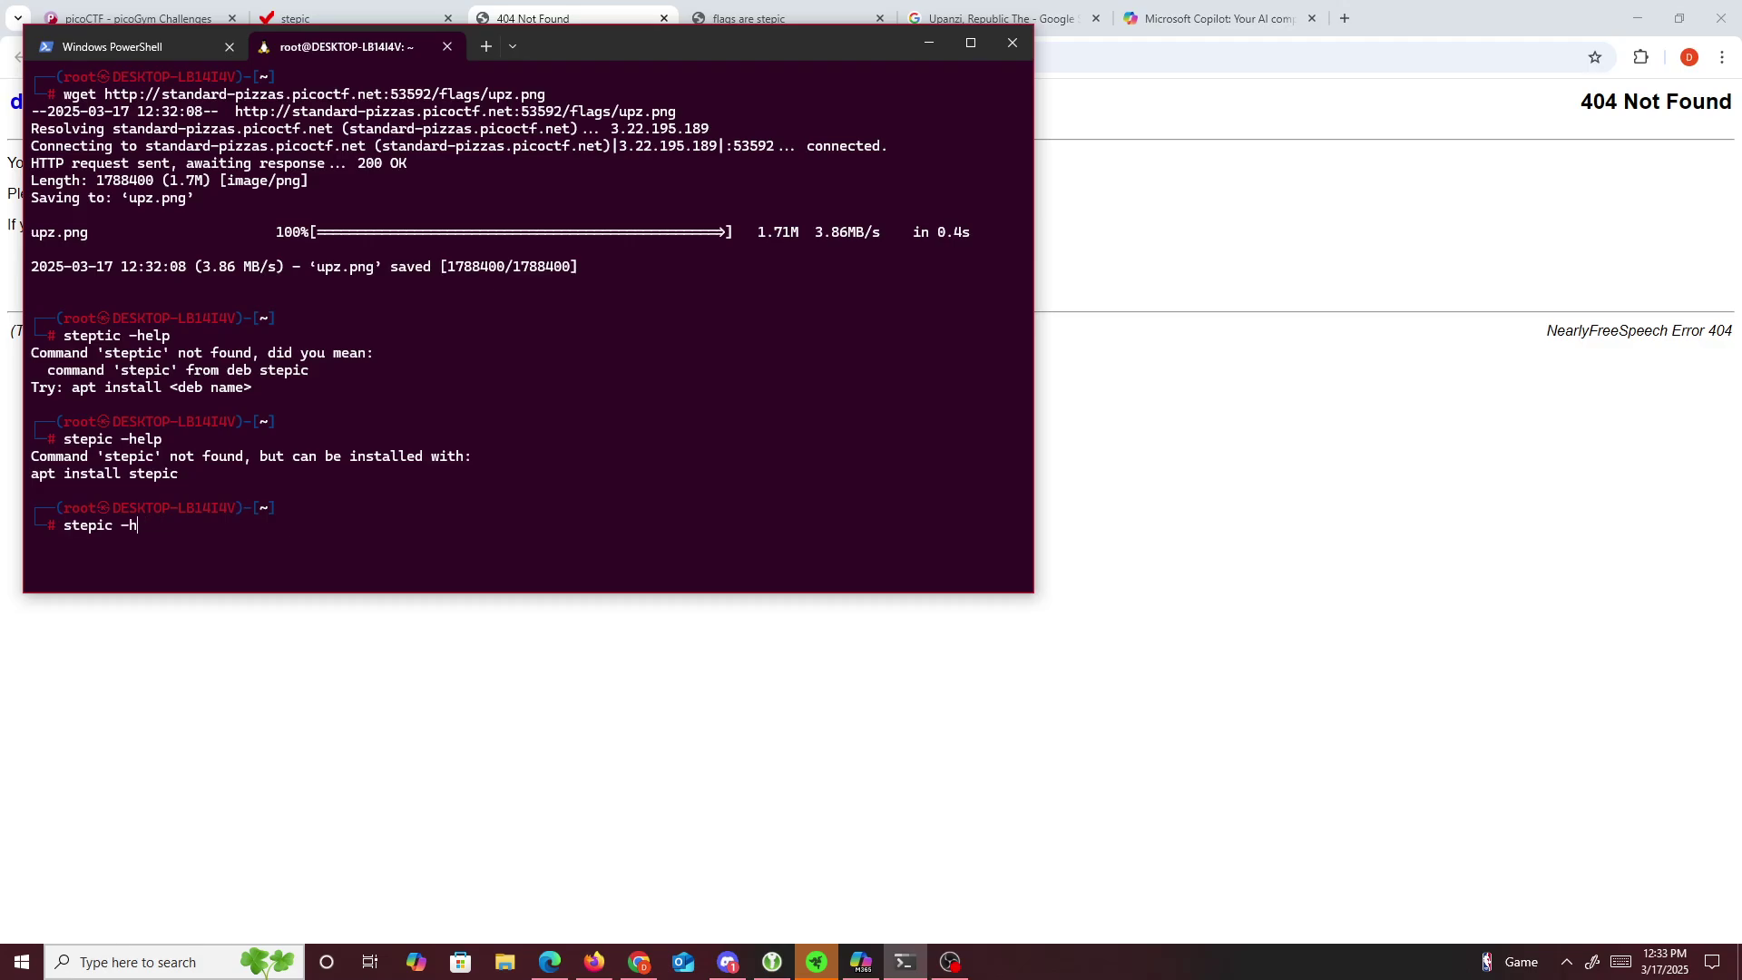
key(Return)
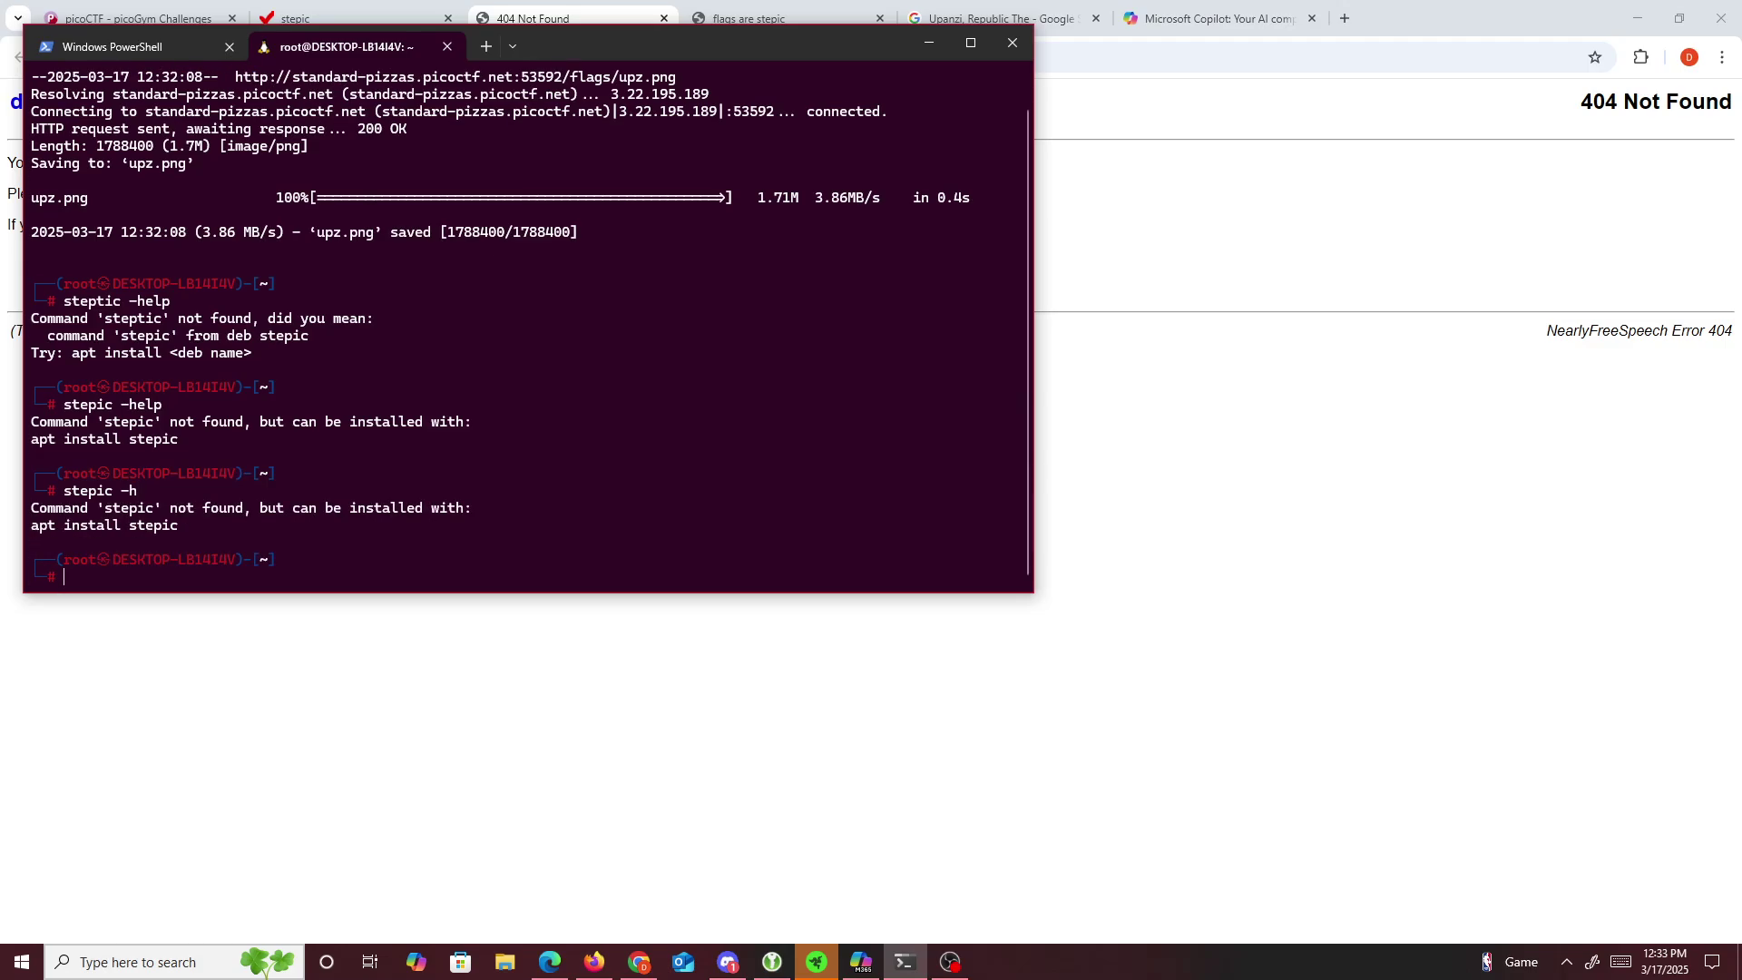
- Return to the "stepic kali" search results in the browser and look through them for stepic installation instructions
click(490, 678)
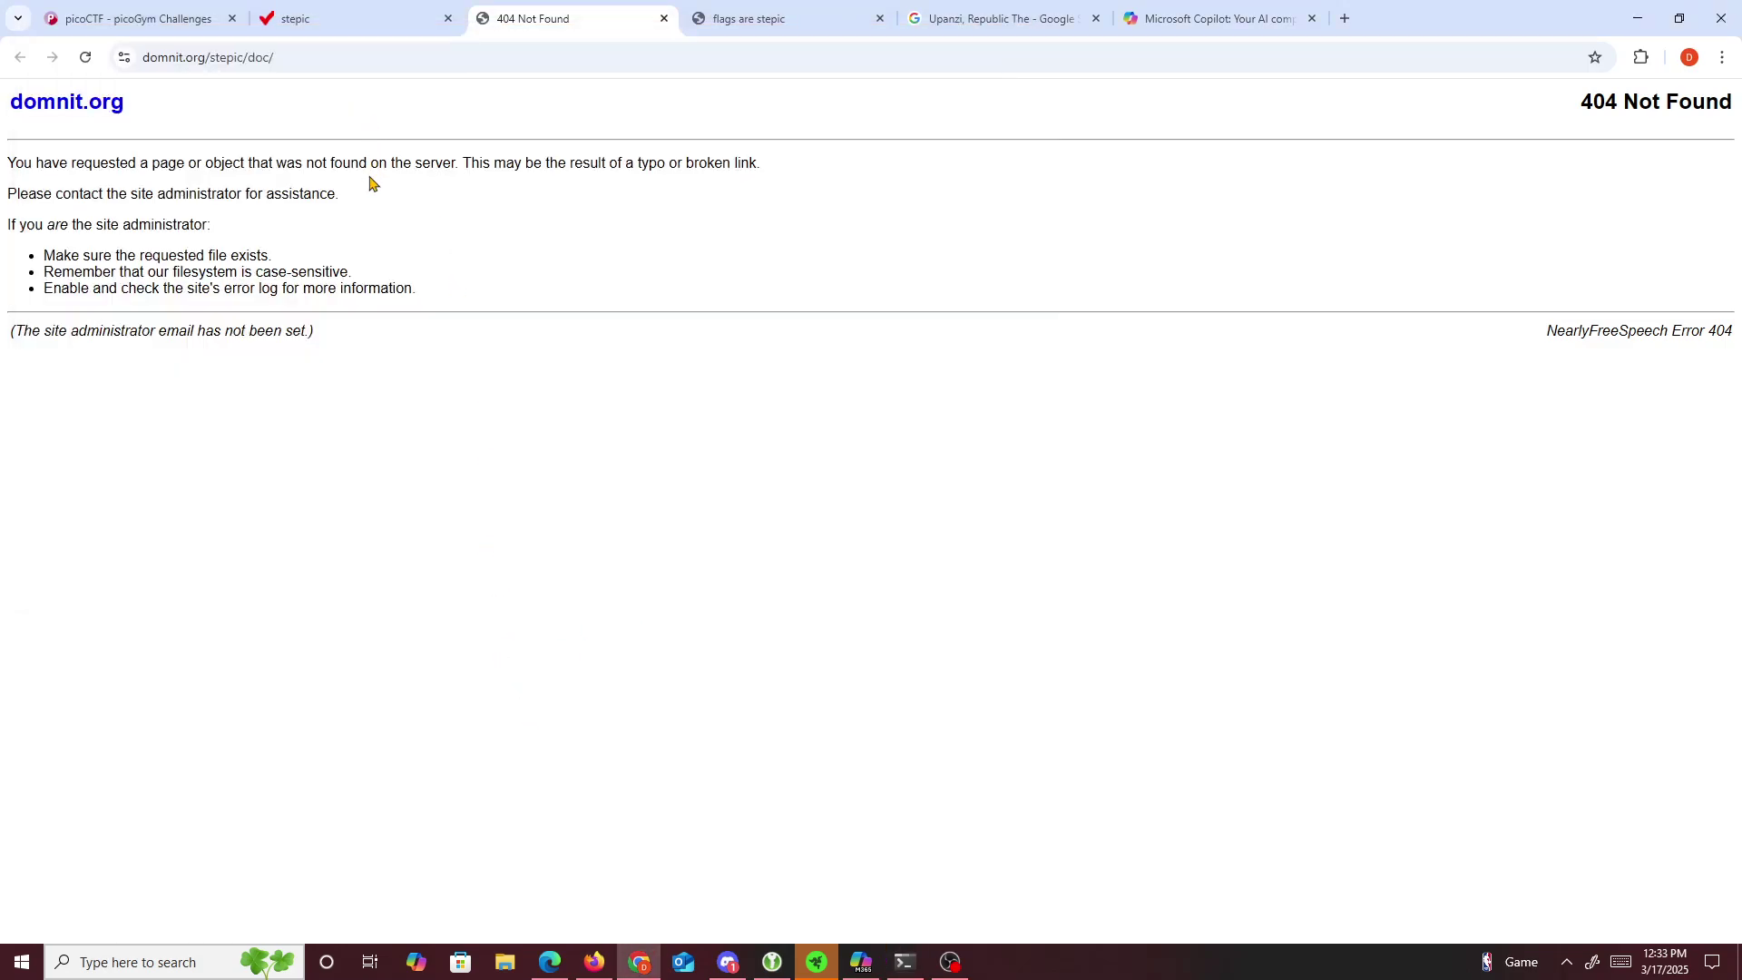
click(281, 20)
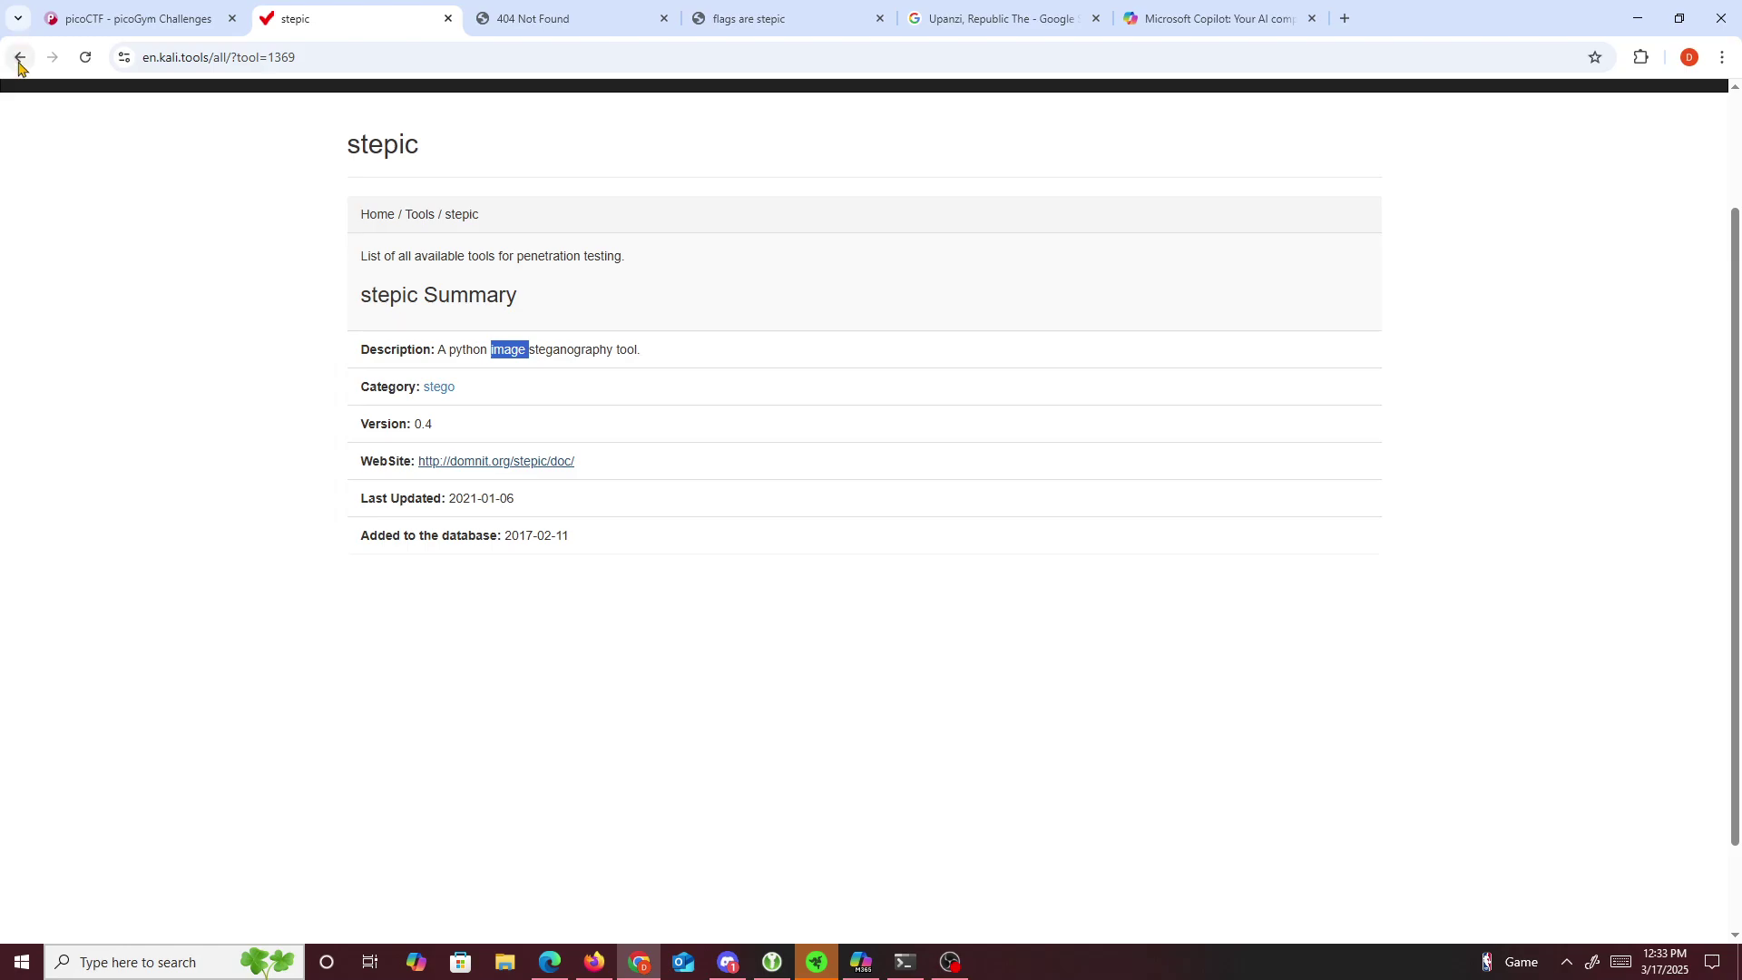
click(18, 59)
scroll(357, 419, down, 5)
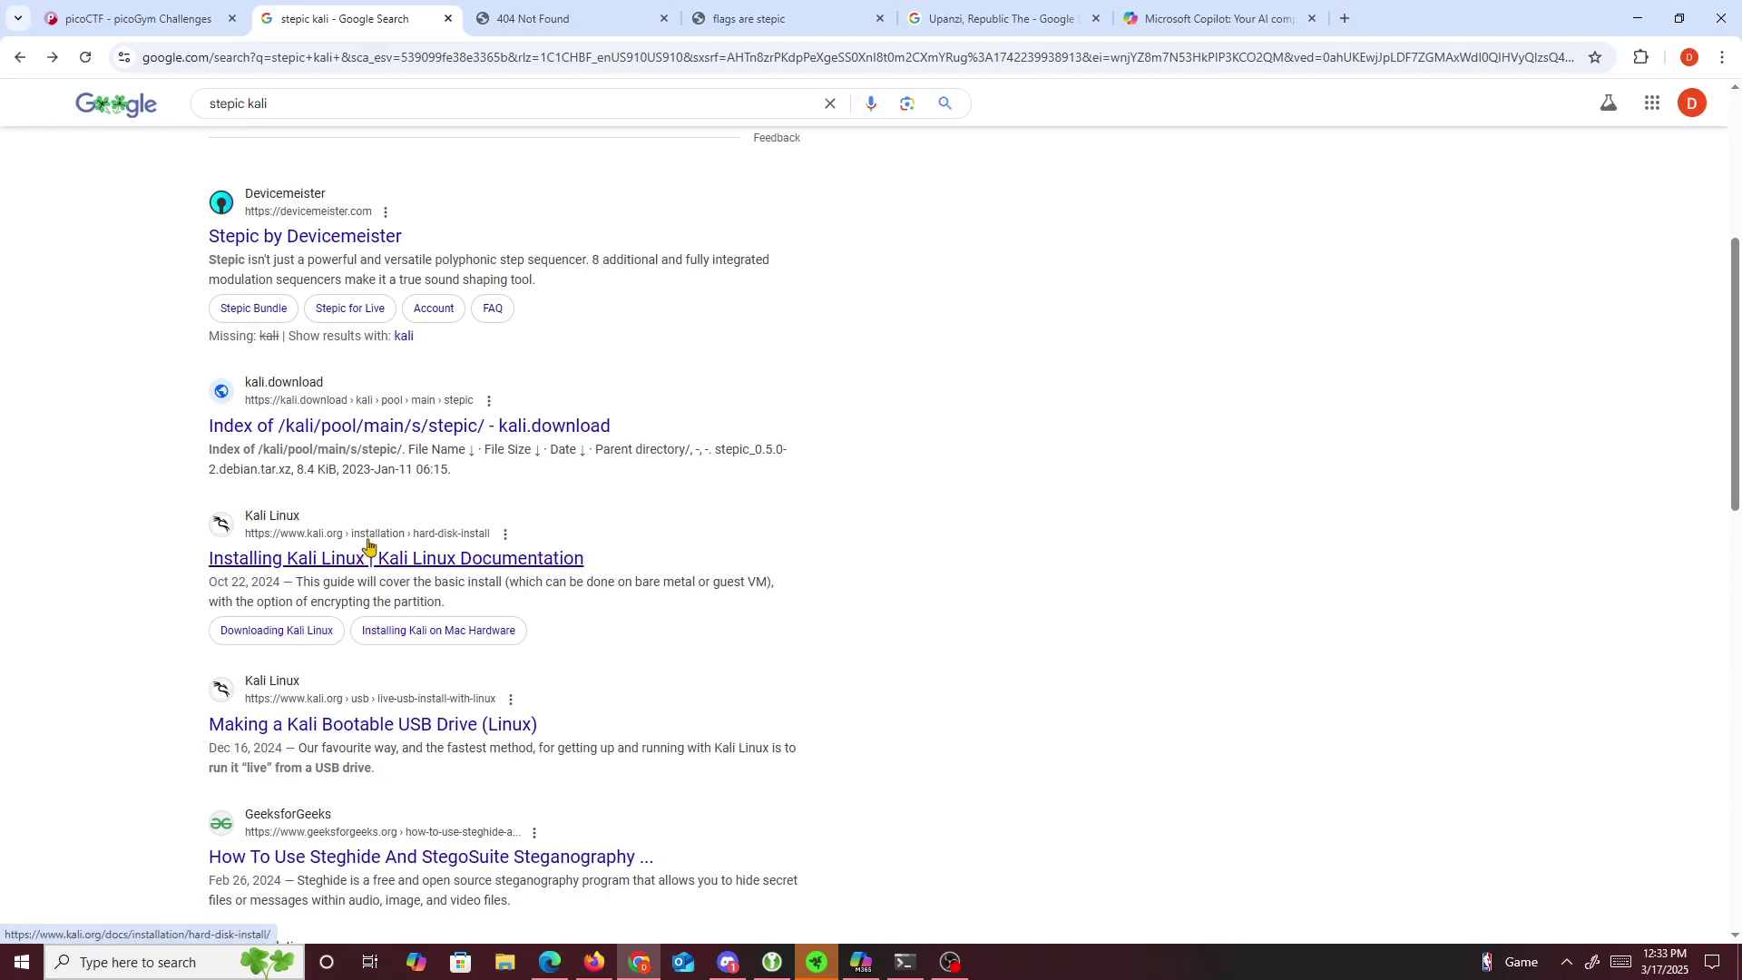
scroll(377, 526, down, 2)
scroll(439, 490, down, 3)
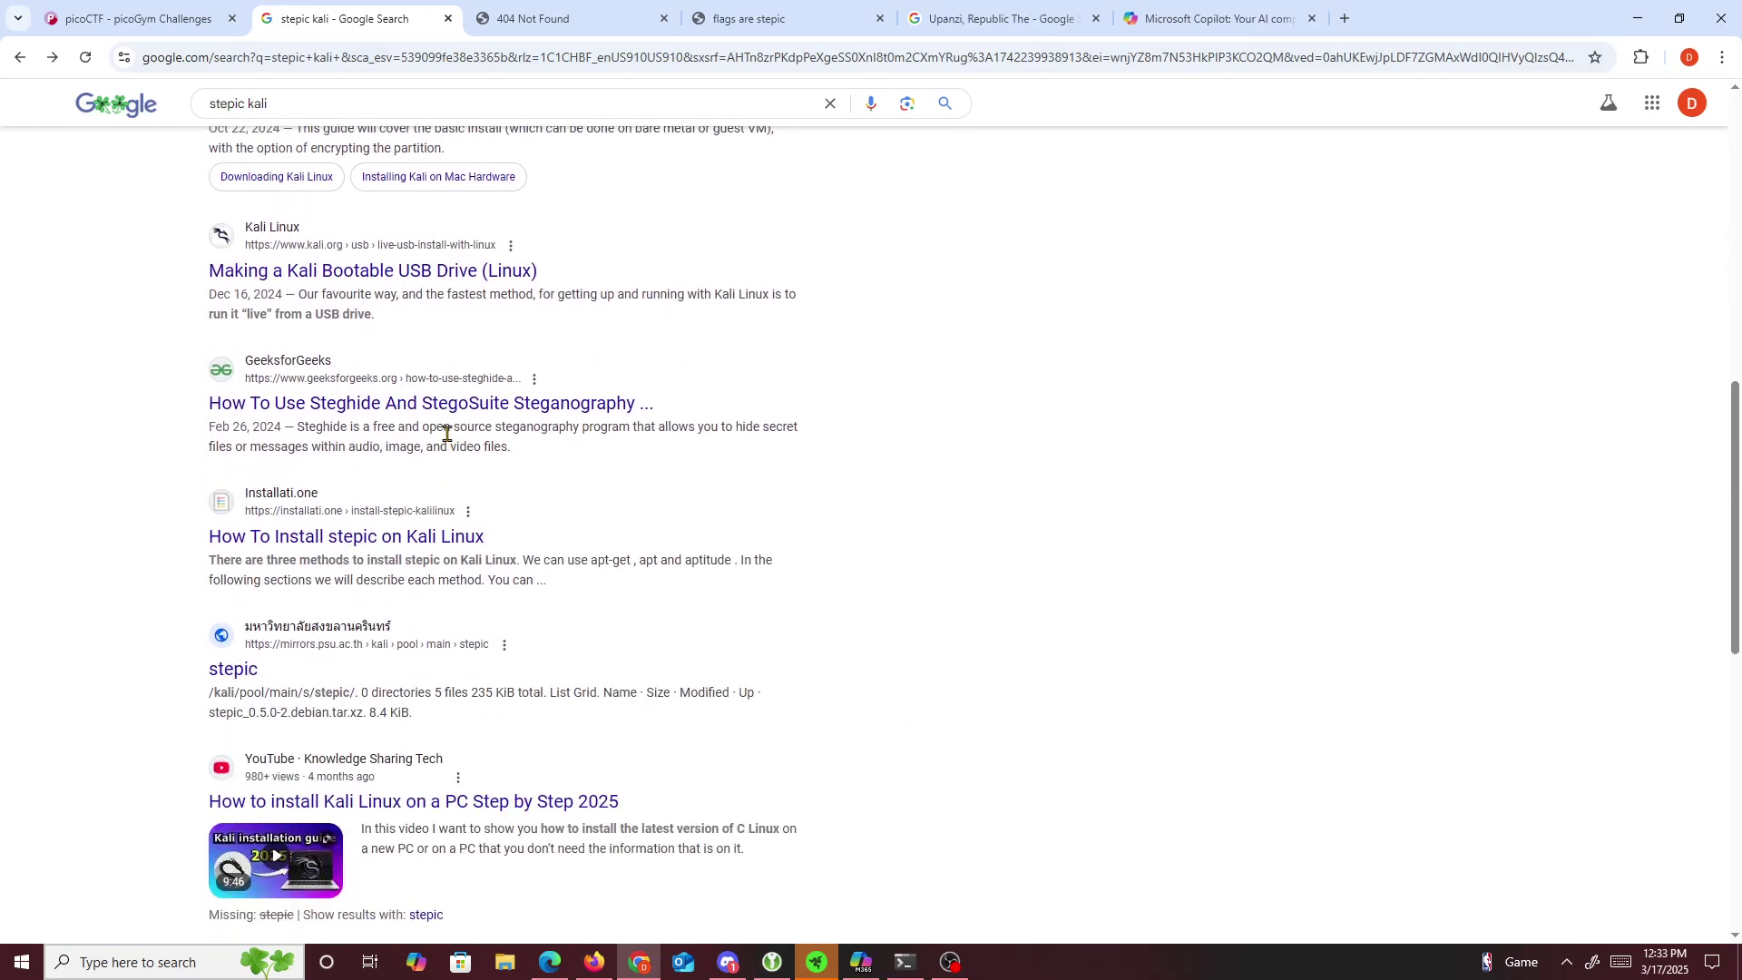
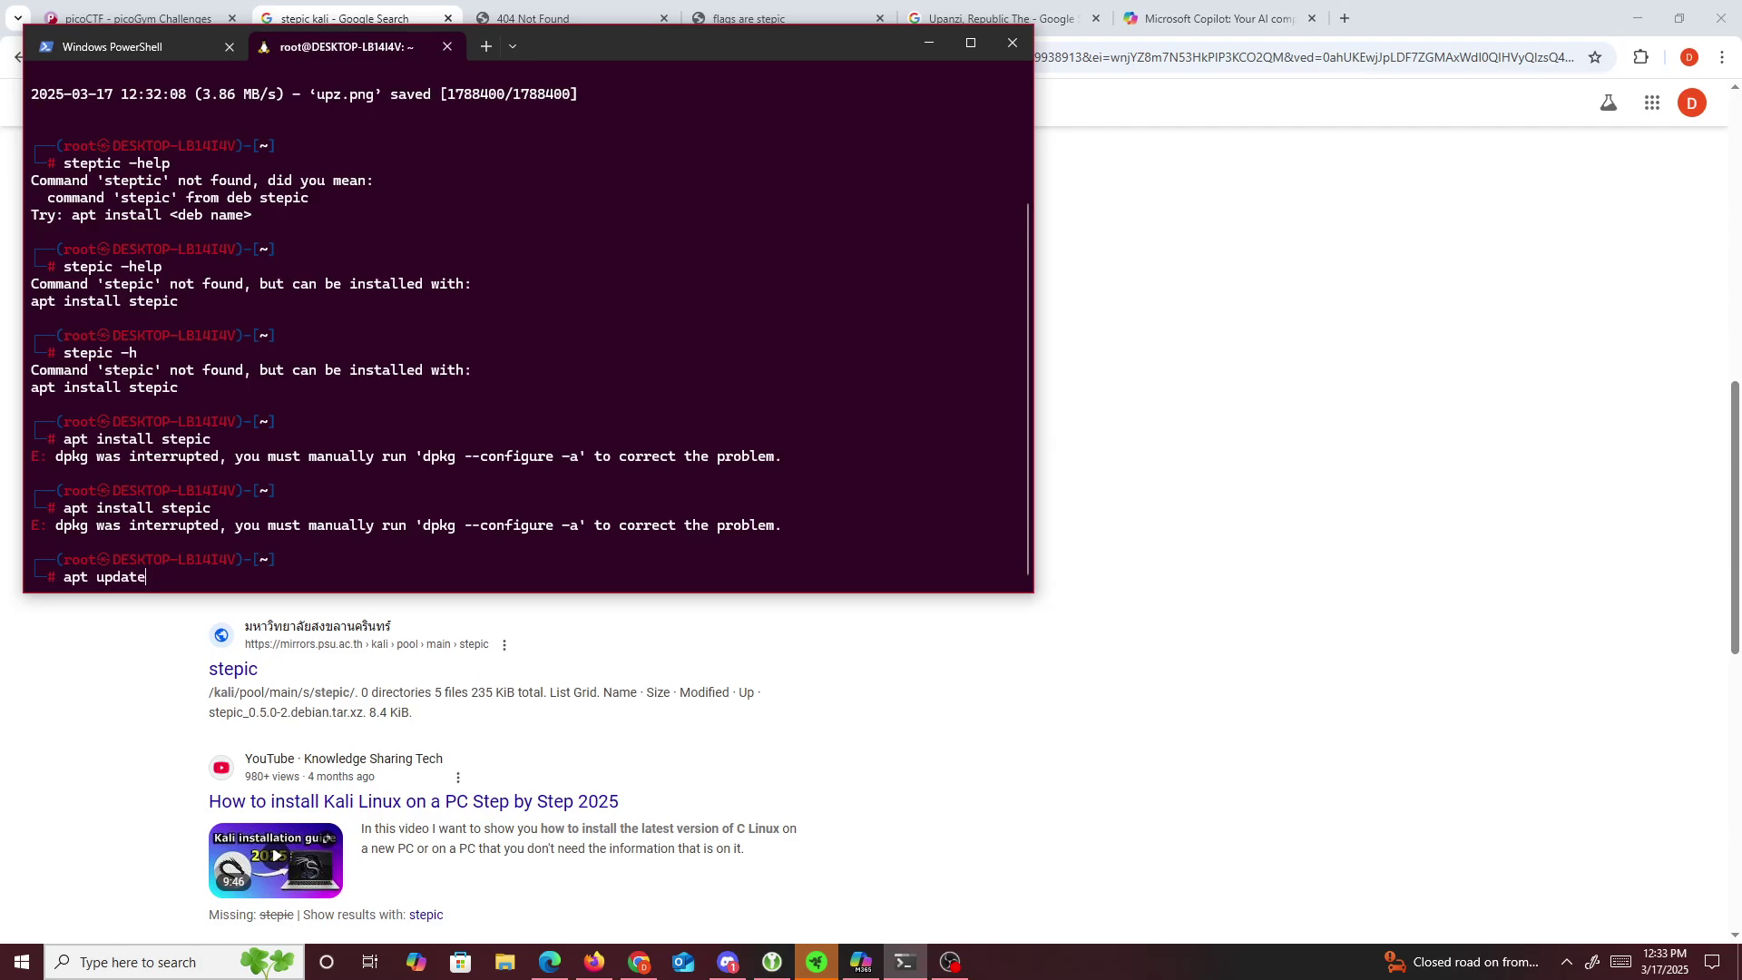
- Refresh the package lists with "apt update" in the terminal, and run "dpkg --configure -a" in a second Kali session
key(Return)
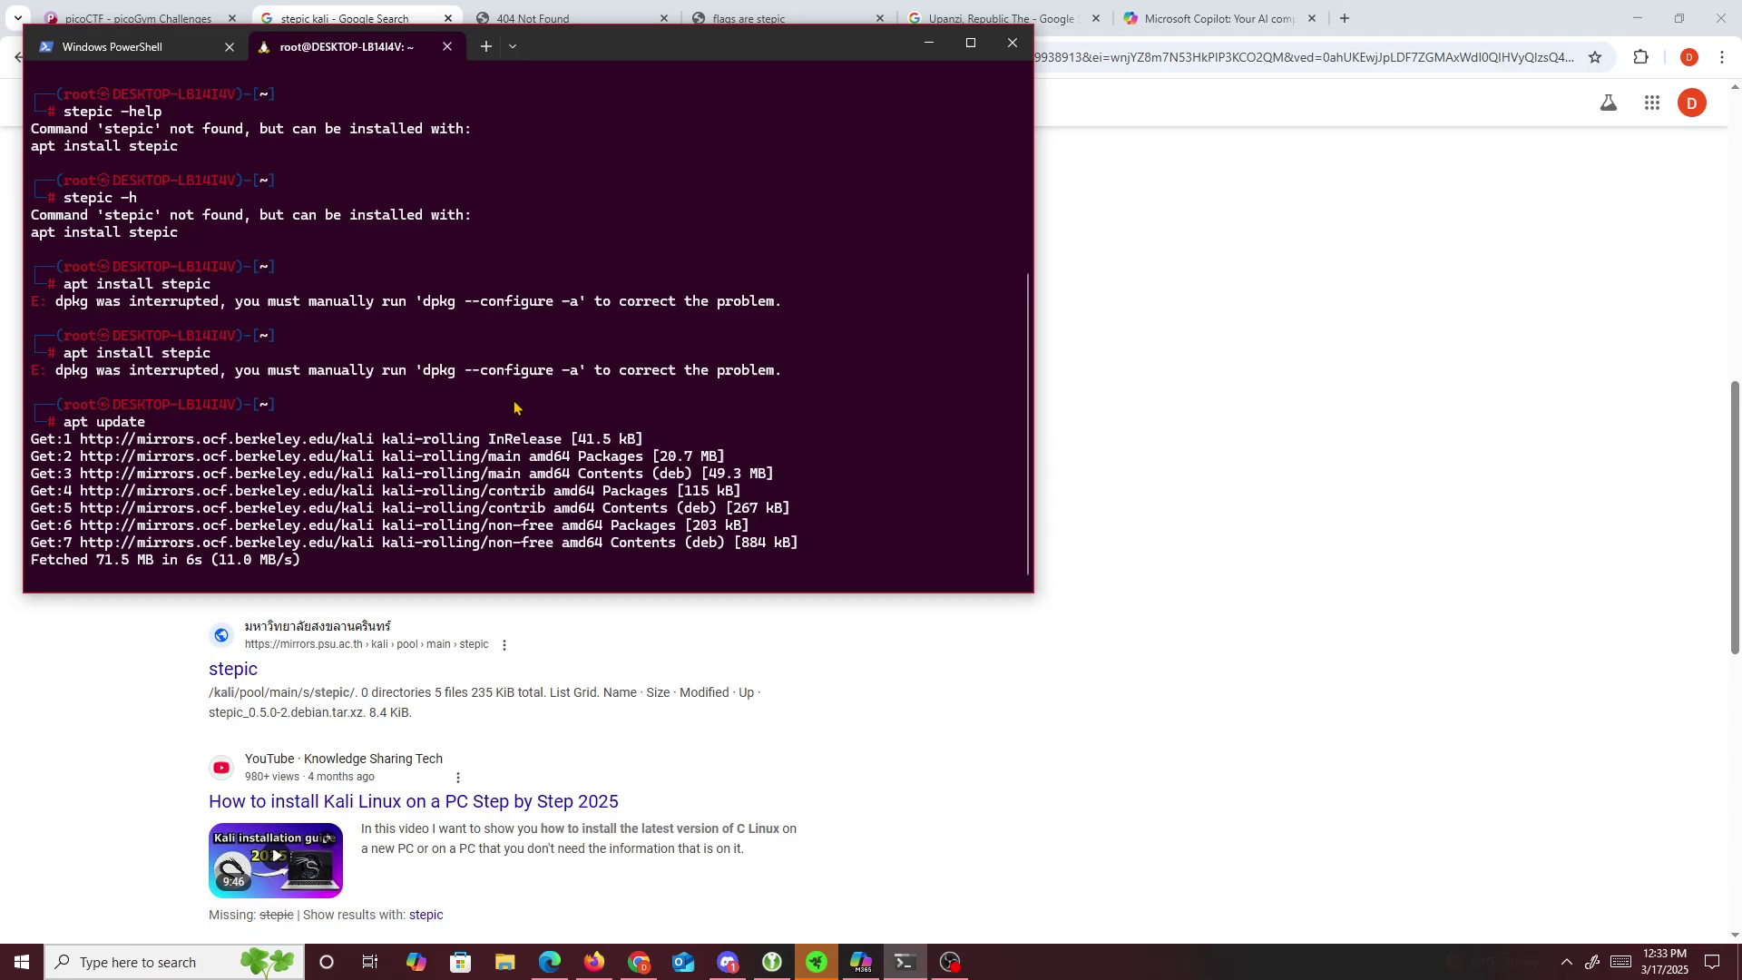
drag(427, 376, 580, 375)
key(ctrl+c)
click(513, 46)
click(548, 174)
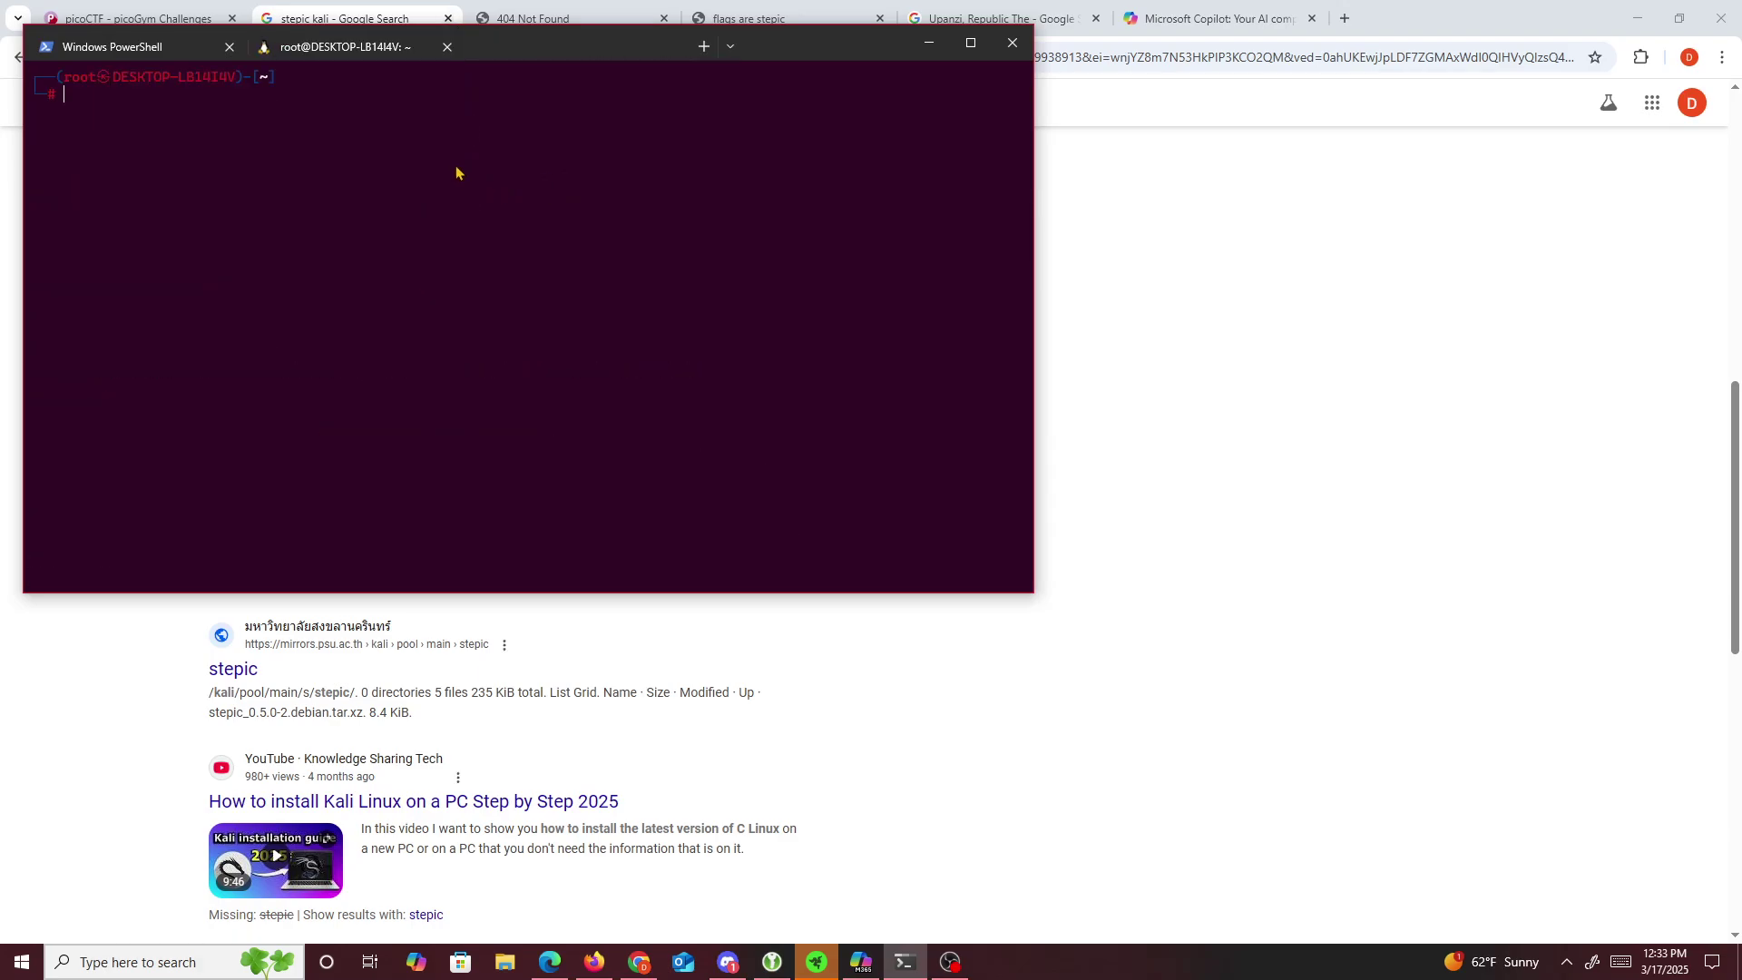
key(ctrl+v)
key(Return)
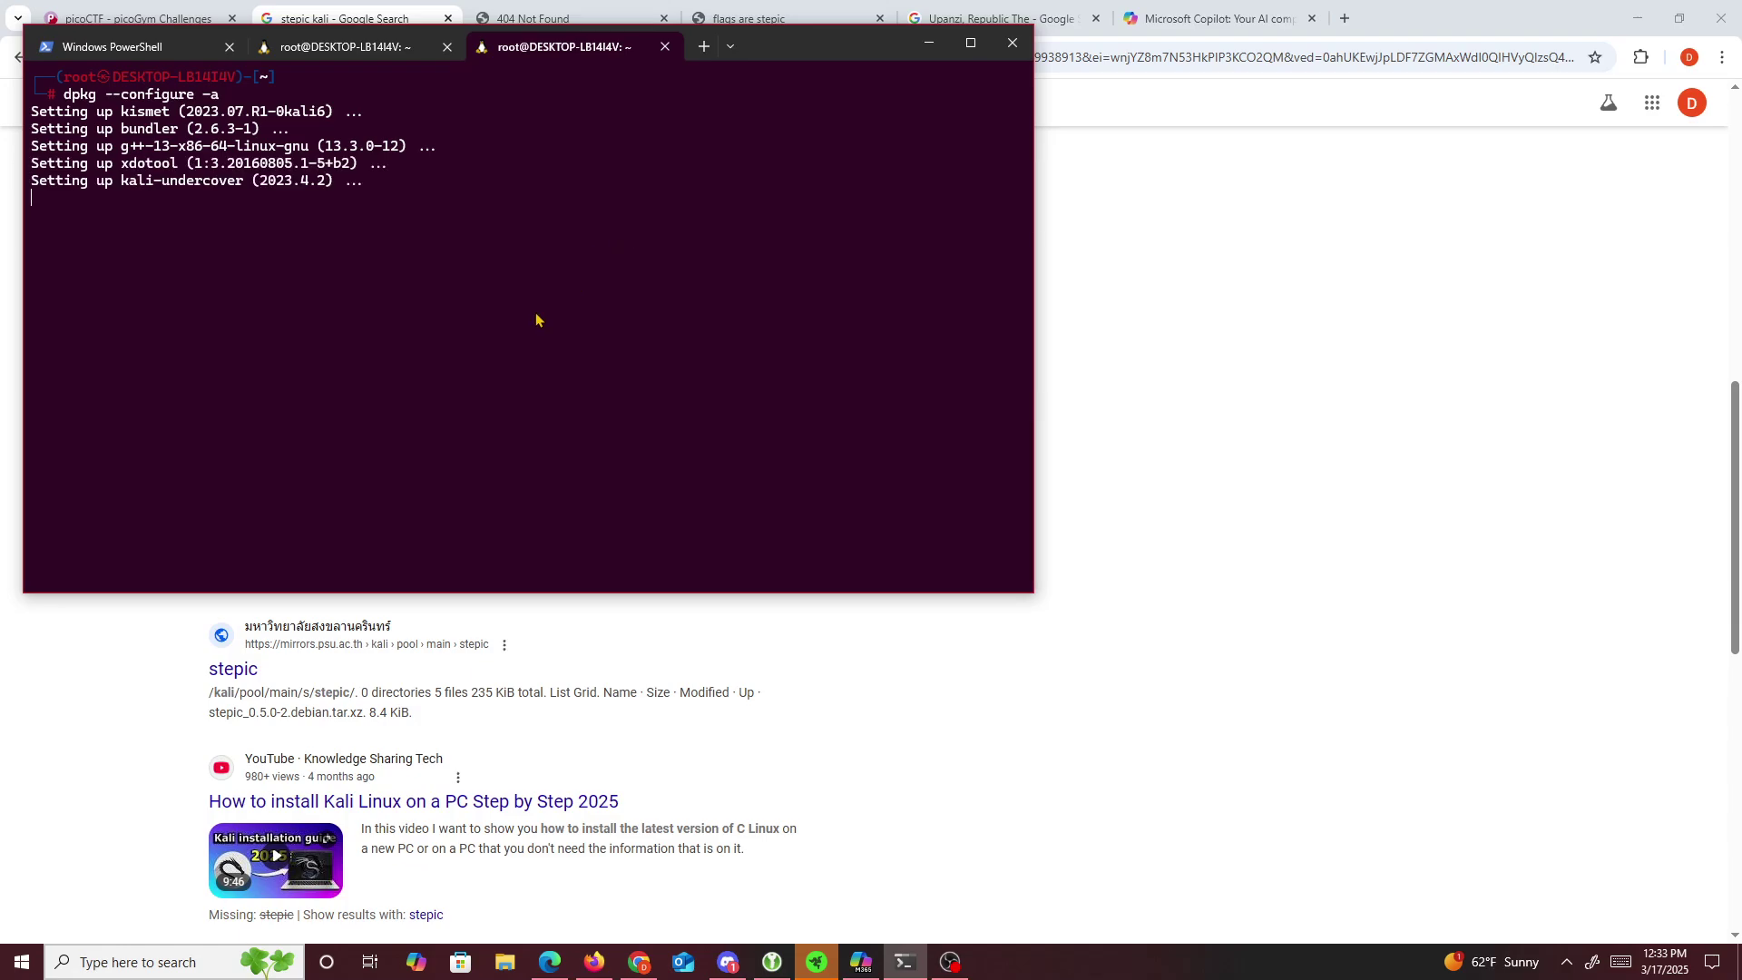
- Acknowledge the postgresql-common notice about obsolete major version 15 and check the progress of both terminal sessions
click(404, 47)
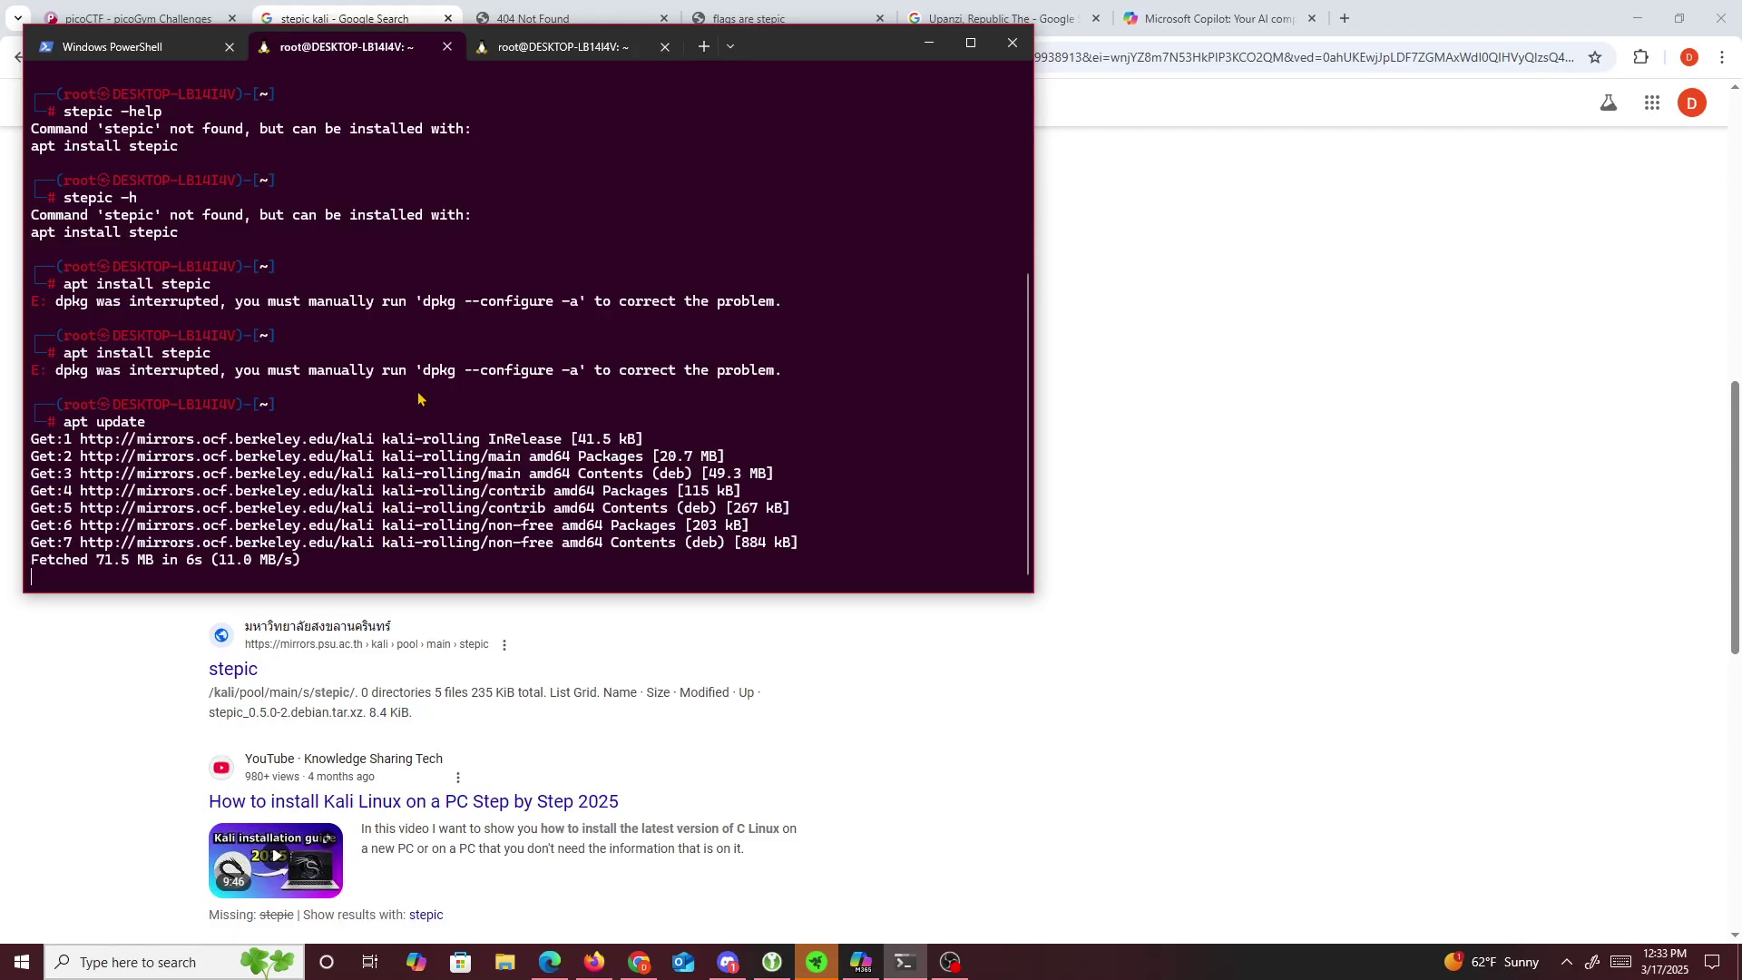
click(547, 48)
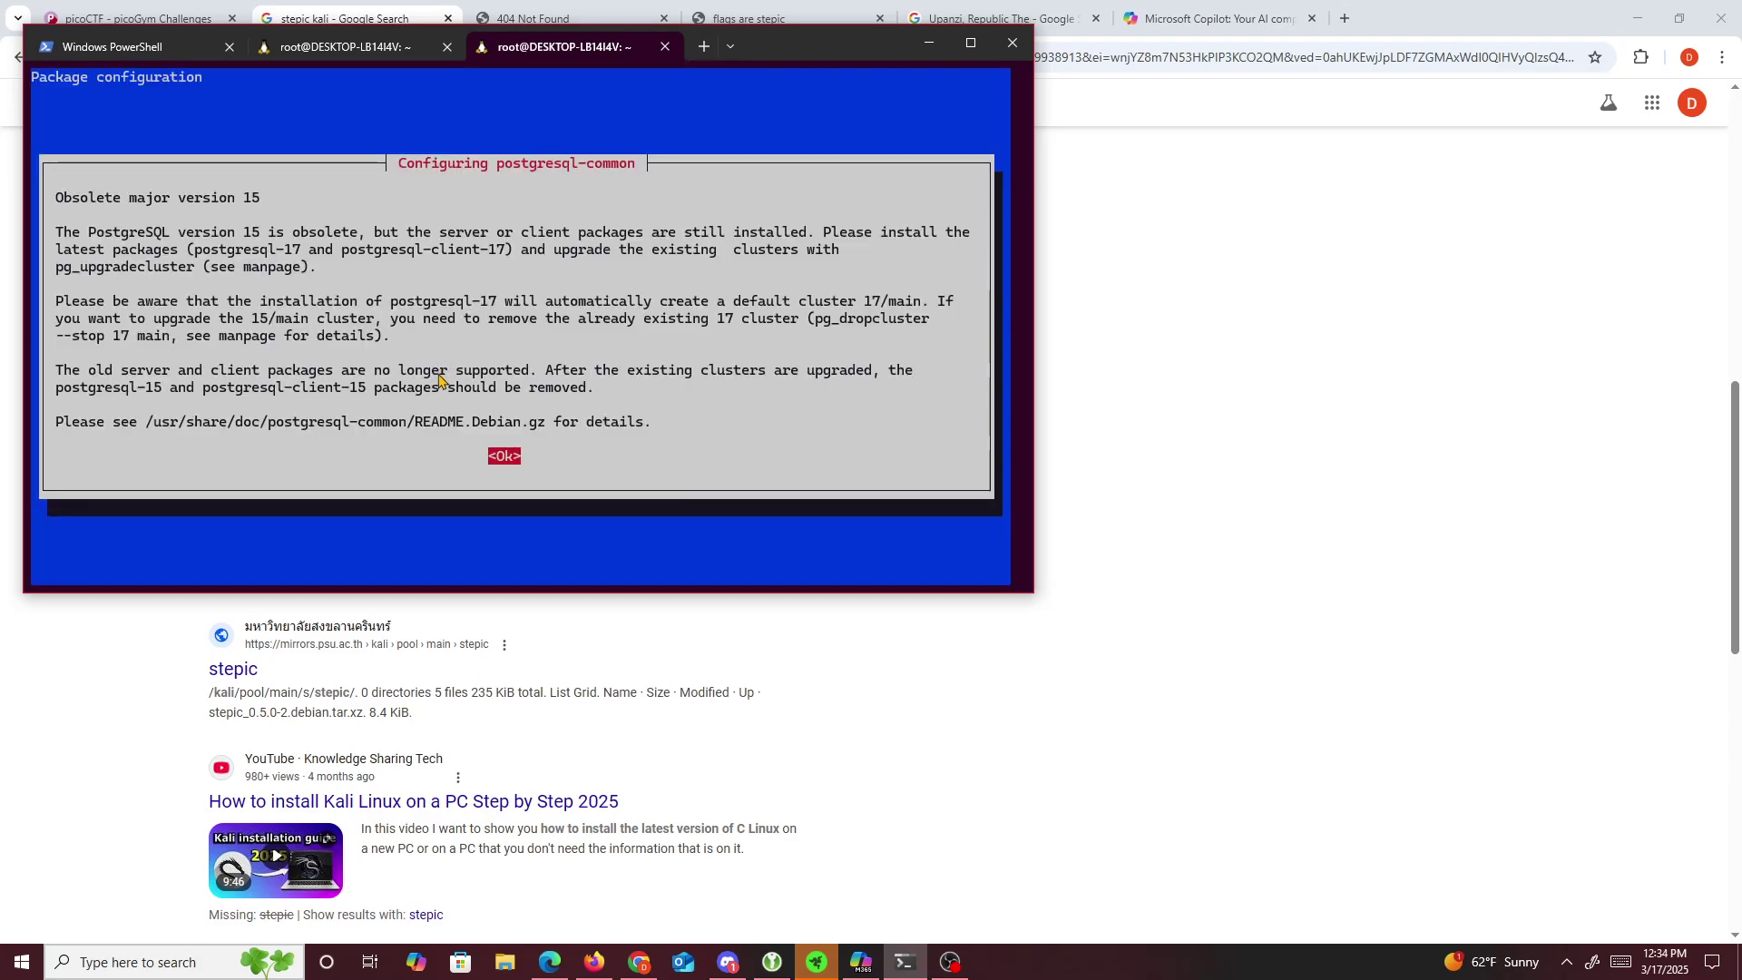
key(Return)
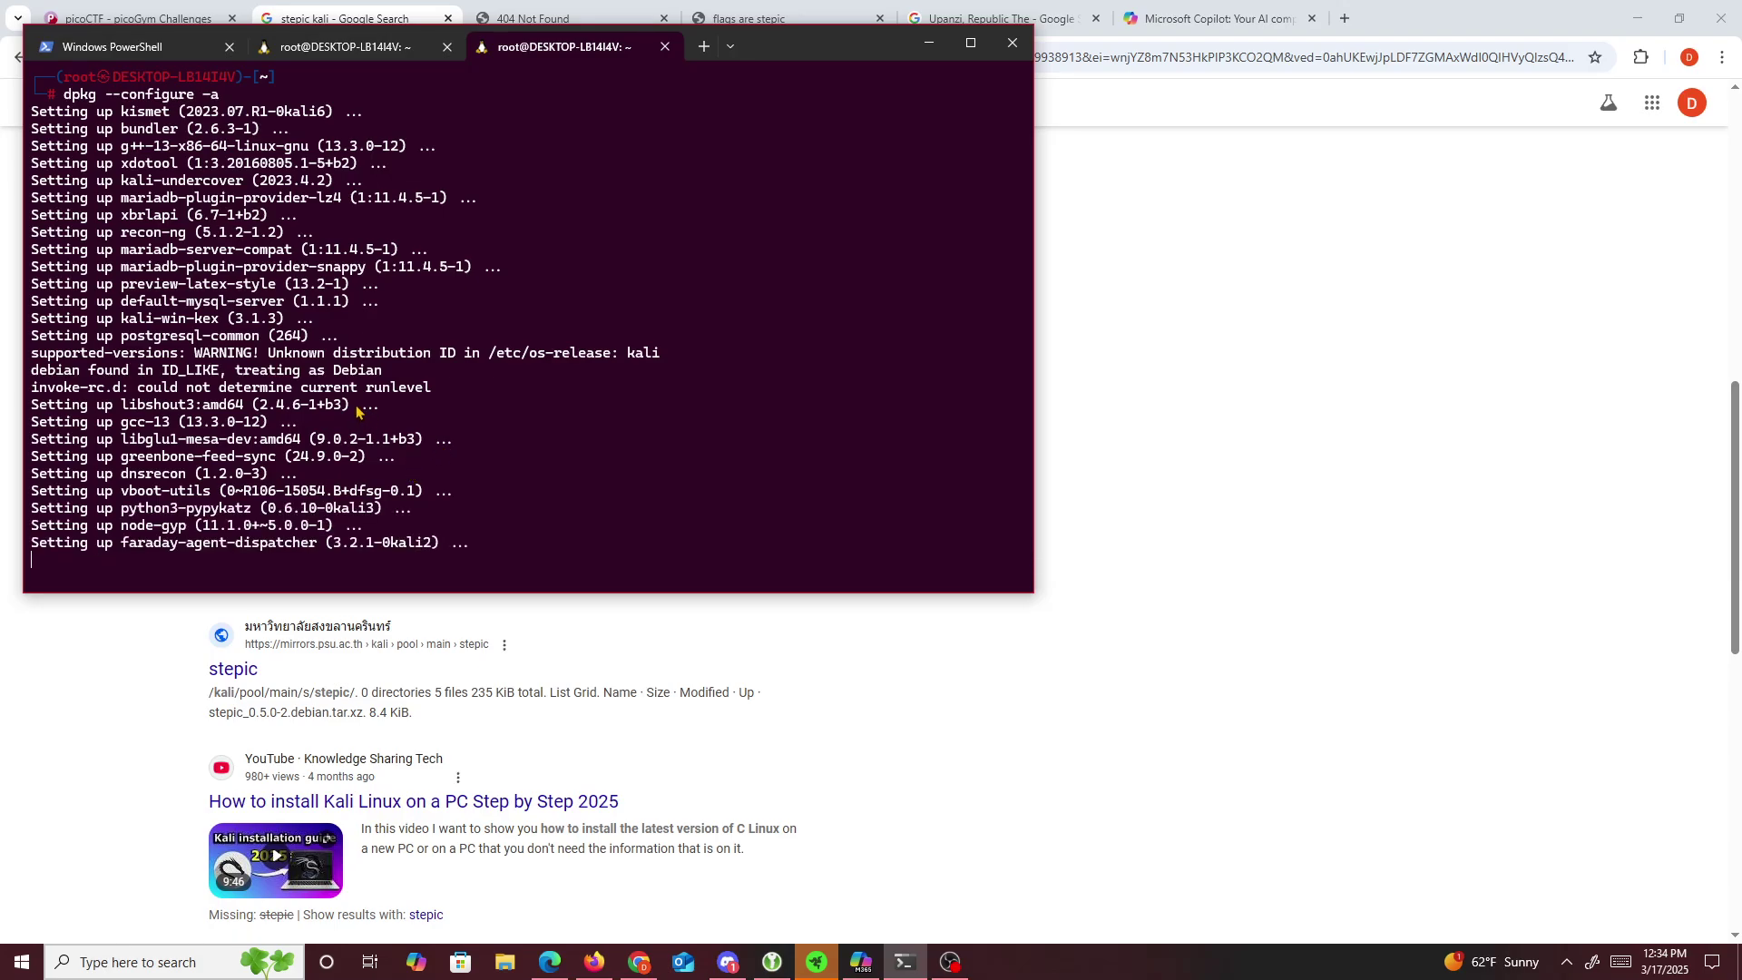
click(358, 47)
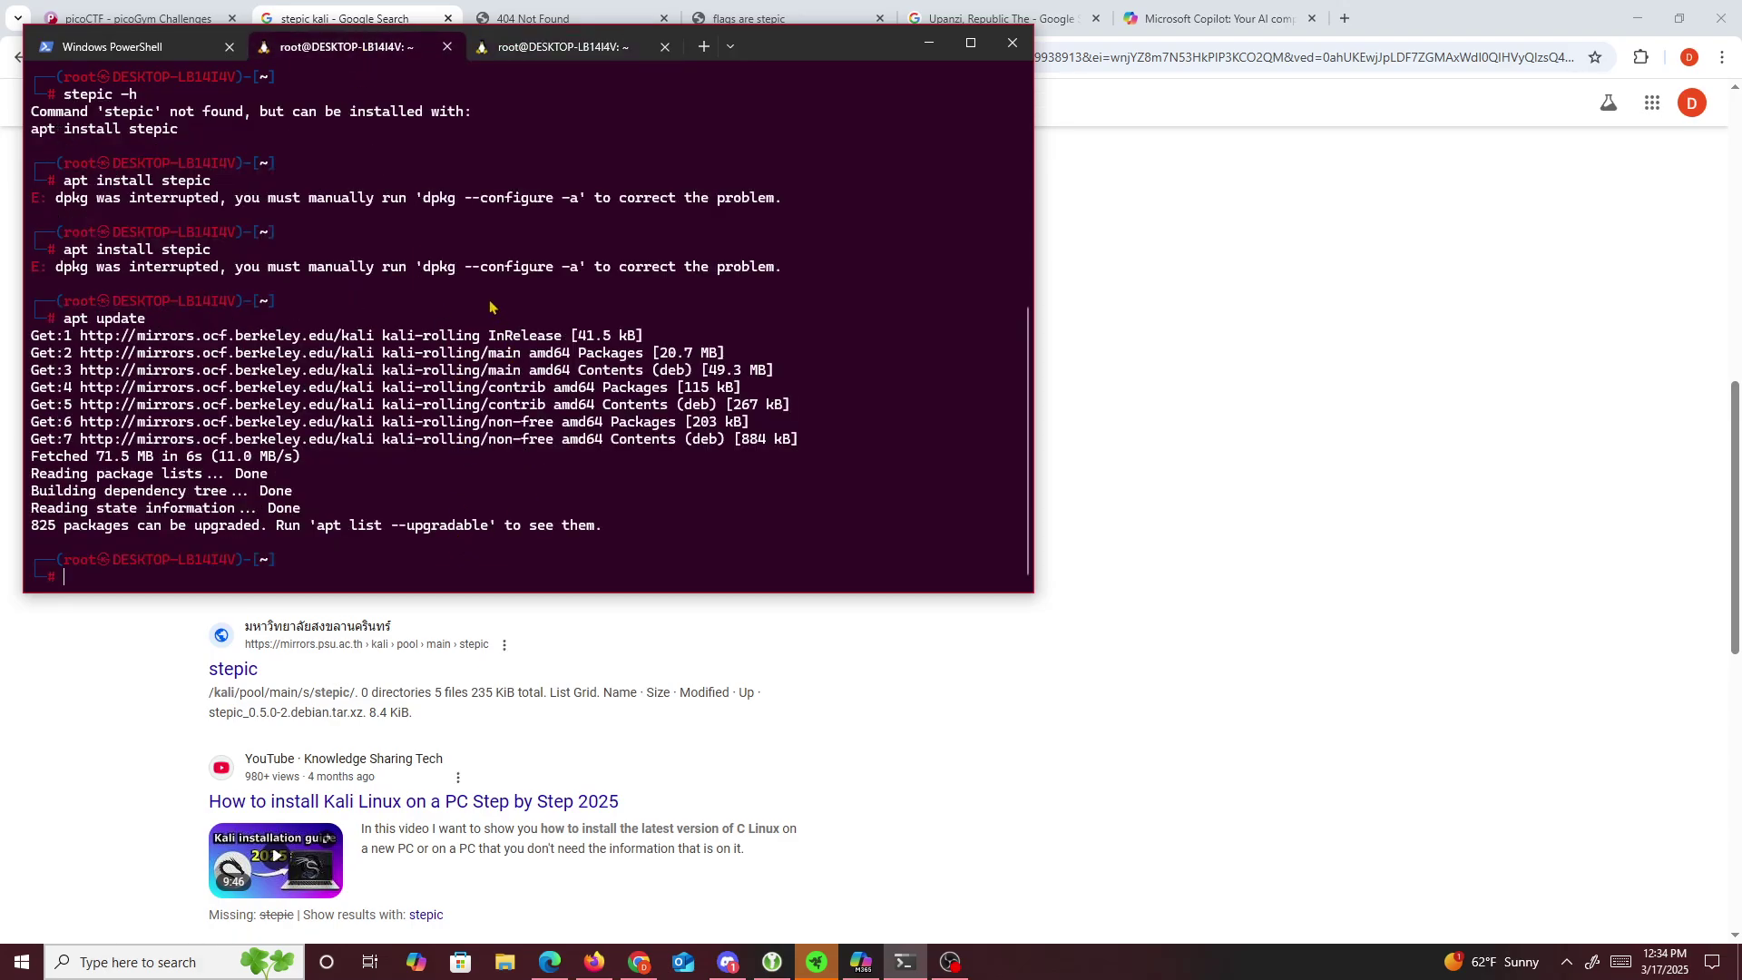
click(550, 47)
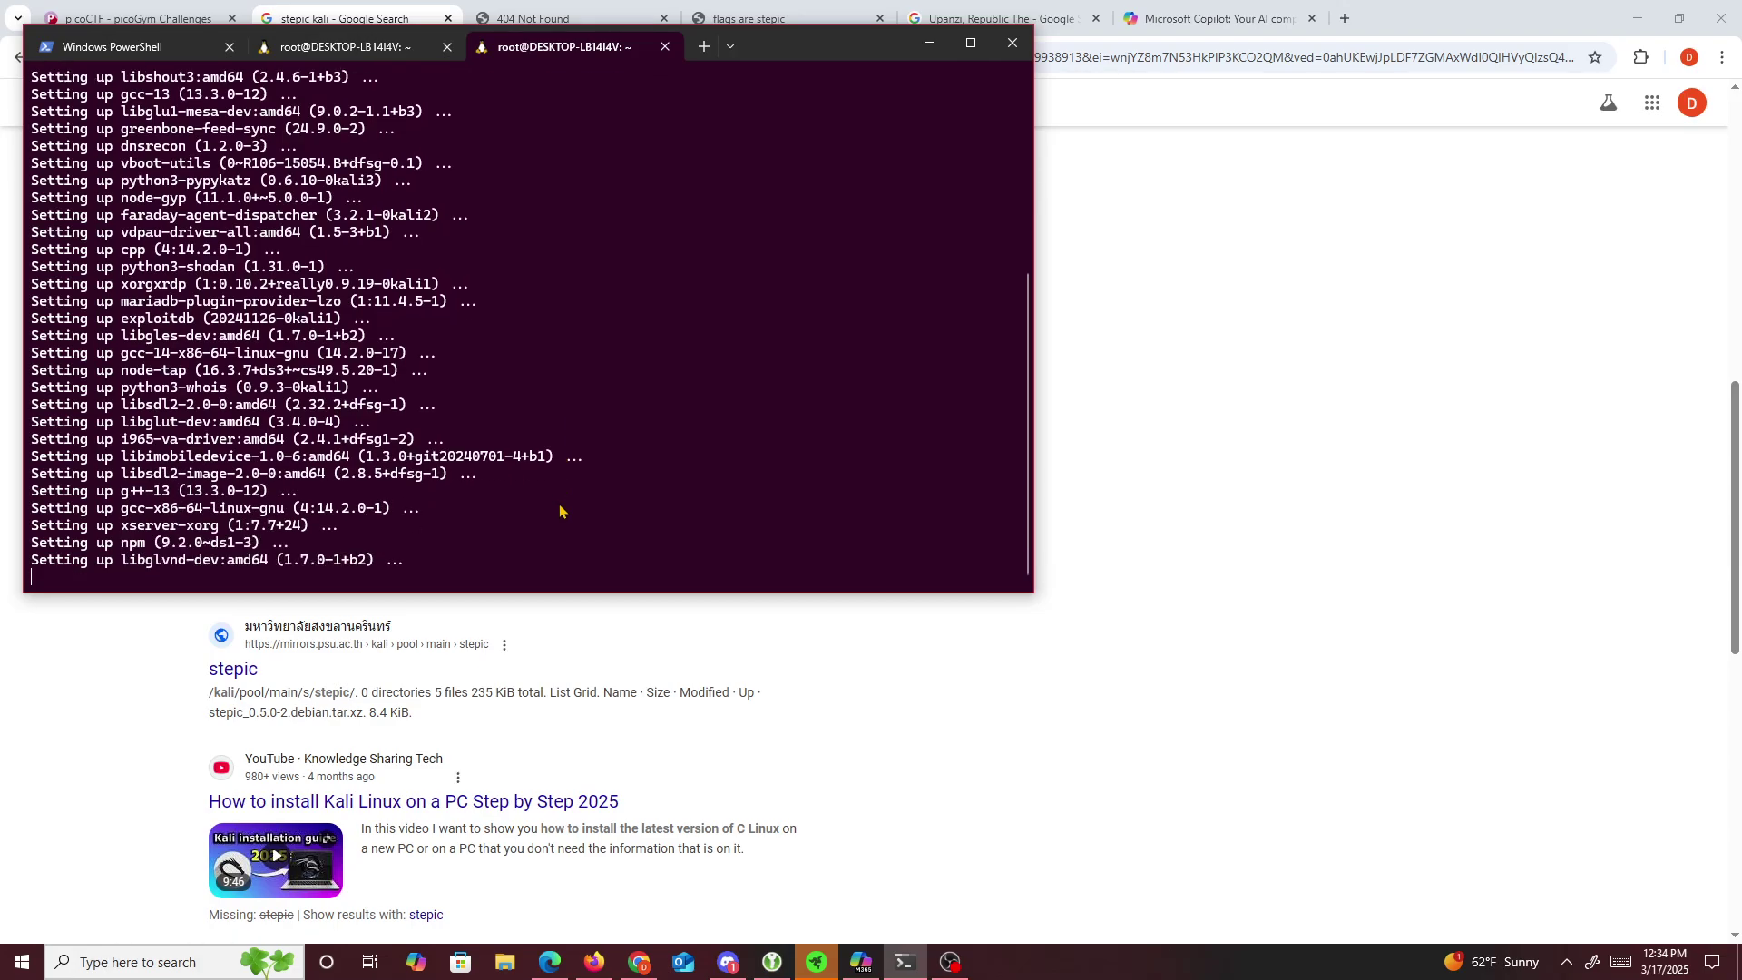
scroll(559, 511, up, 8)
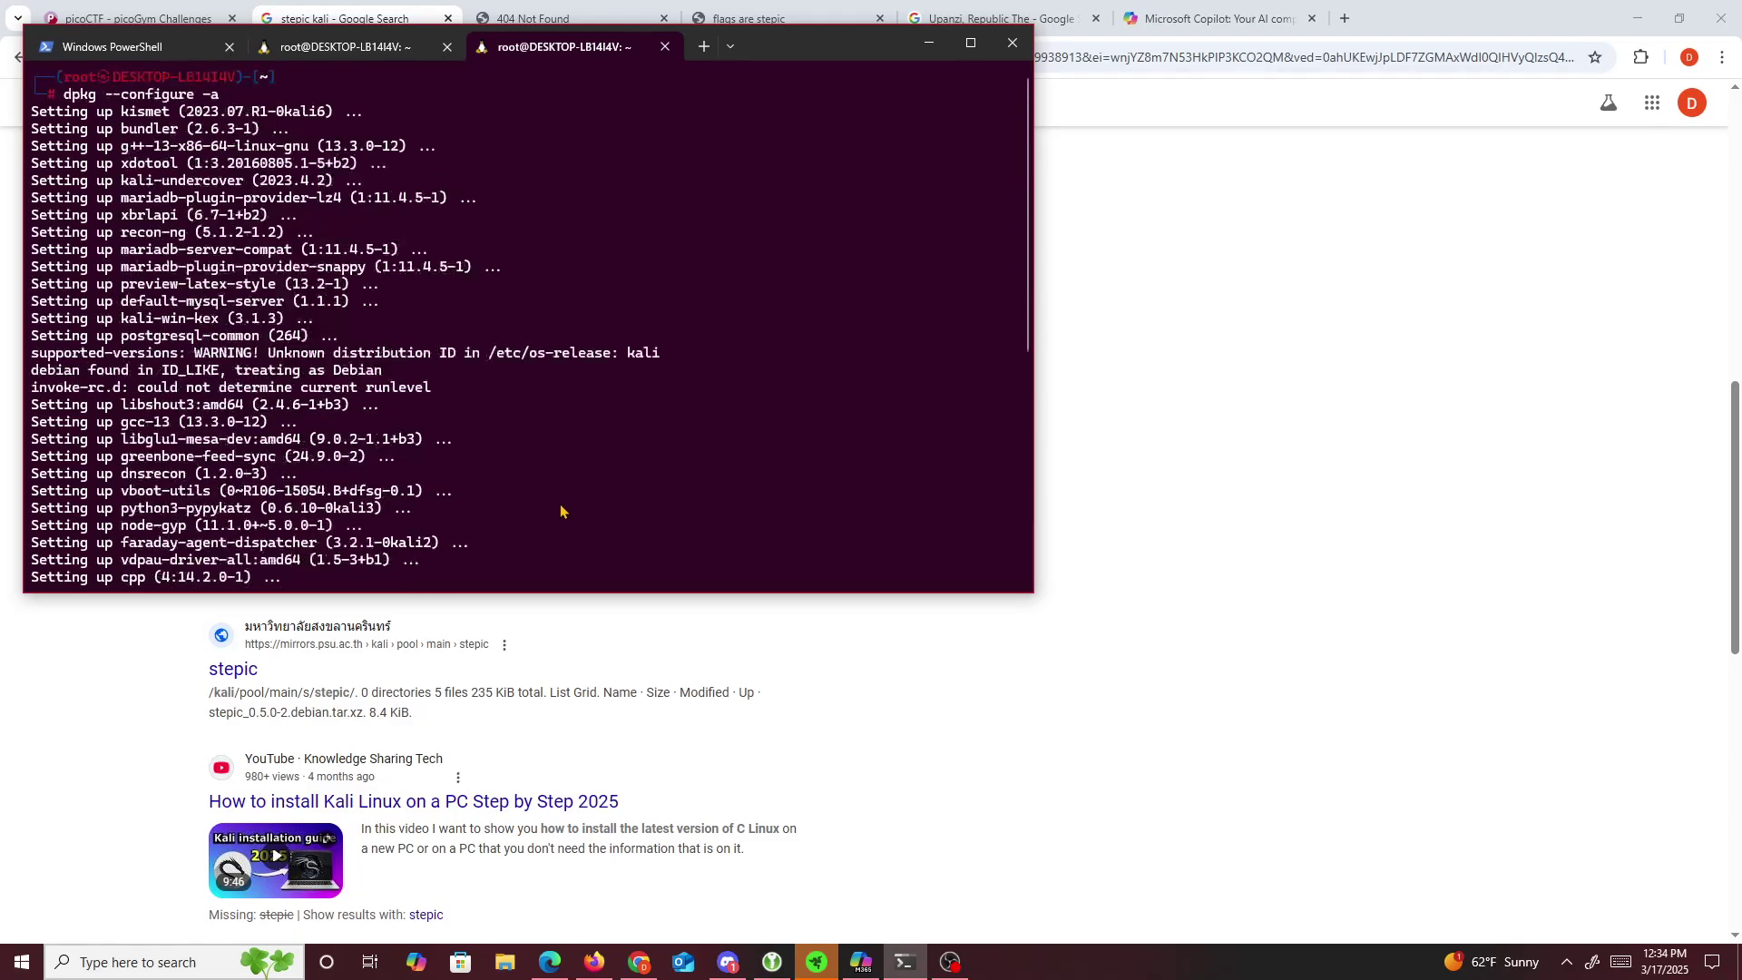
- Copy the "dpkg was interrupted" error message from the first Kali session and search for it on Google in the browser
click(390, 42)
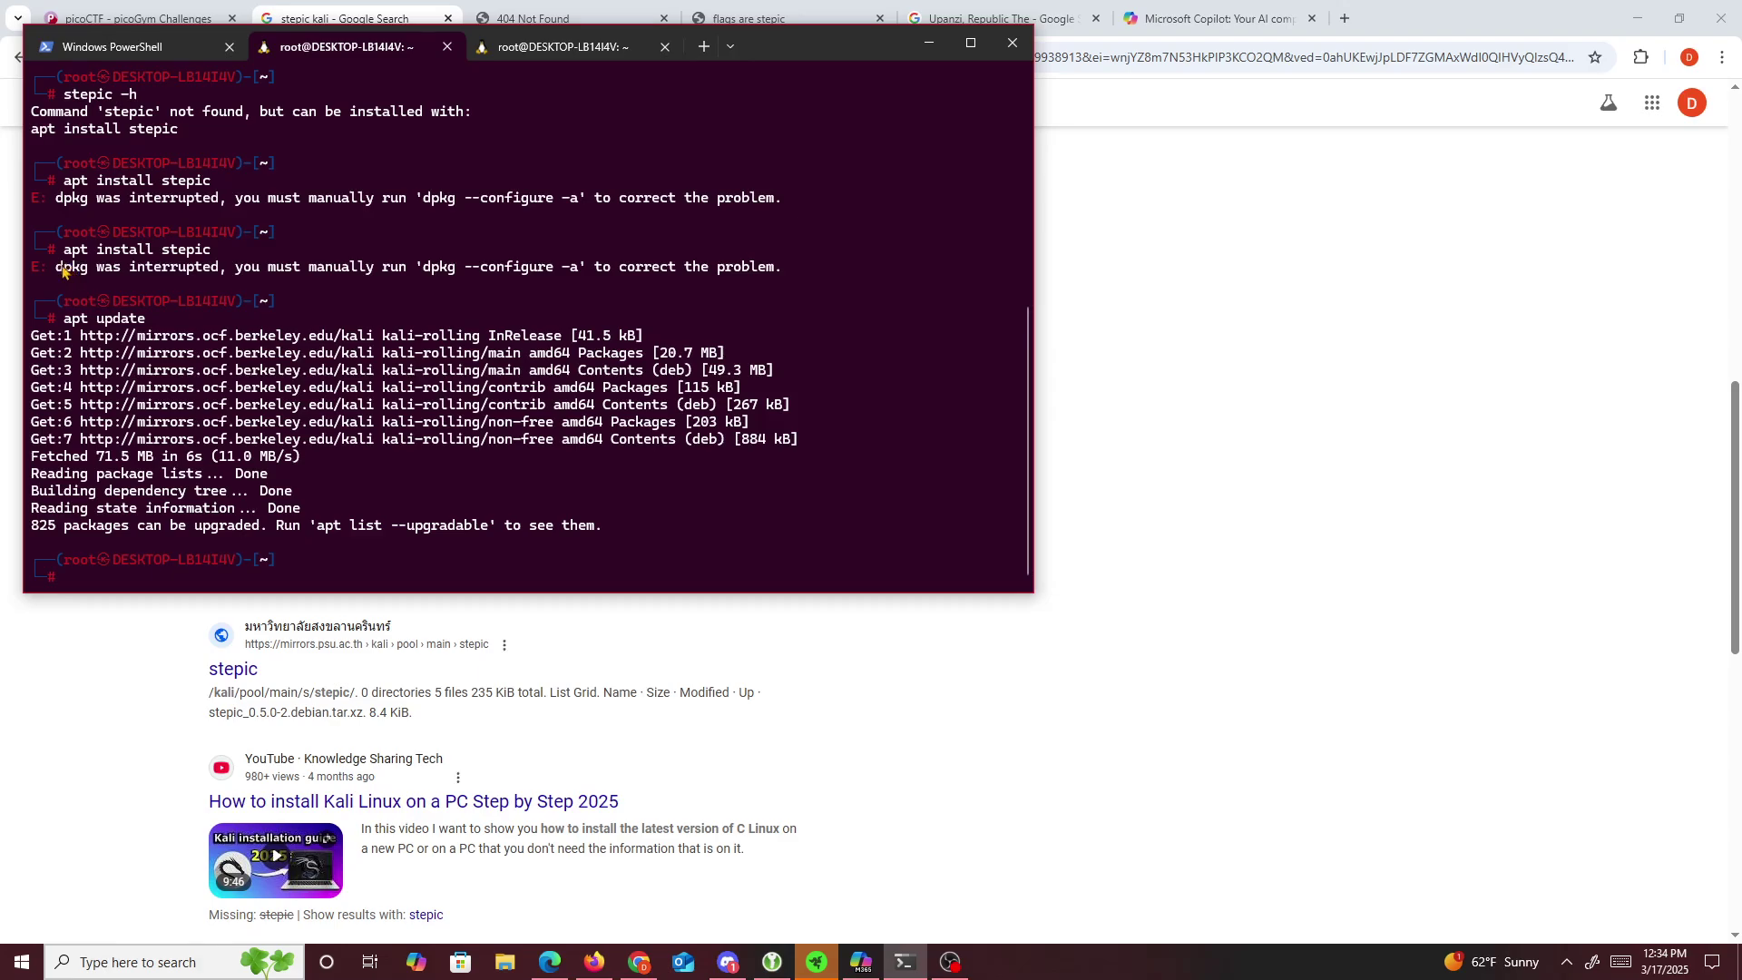
drag(62, 270, 781, 275)
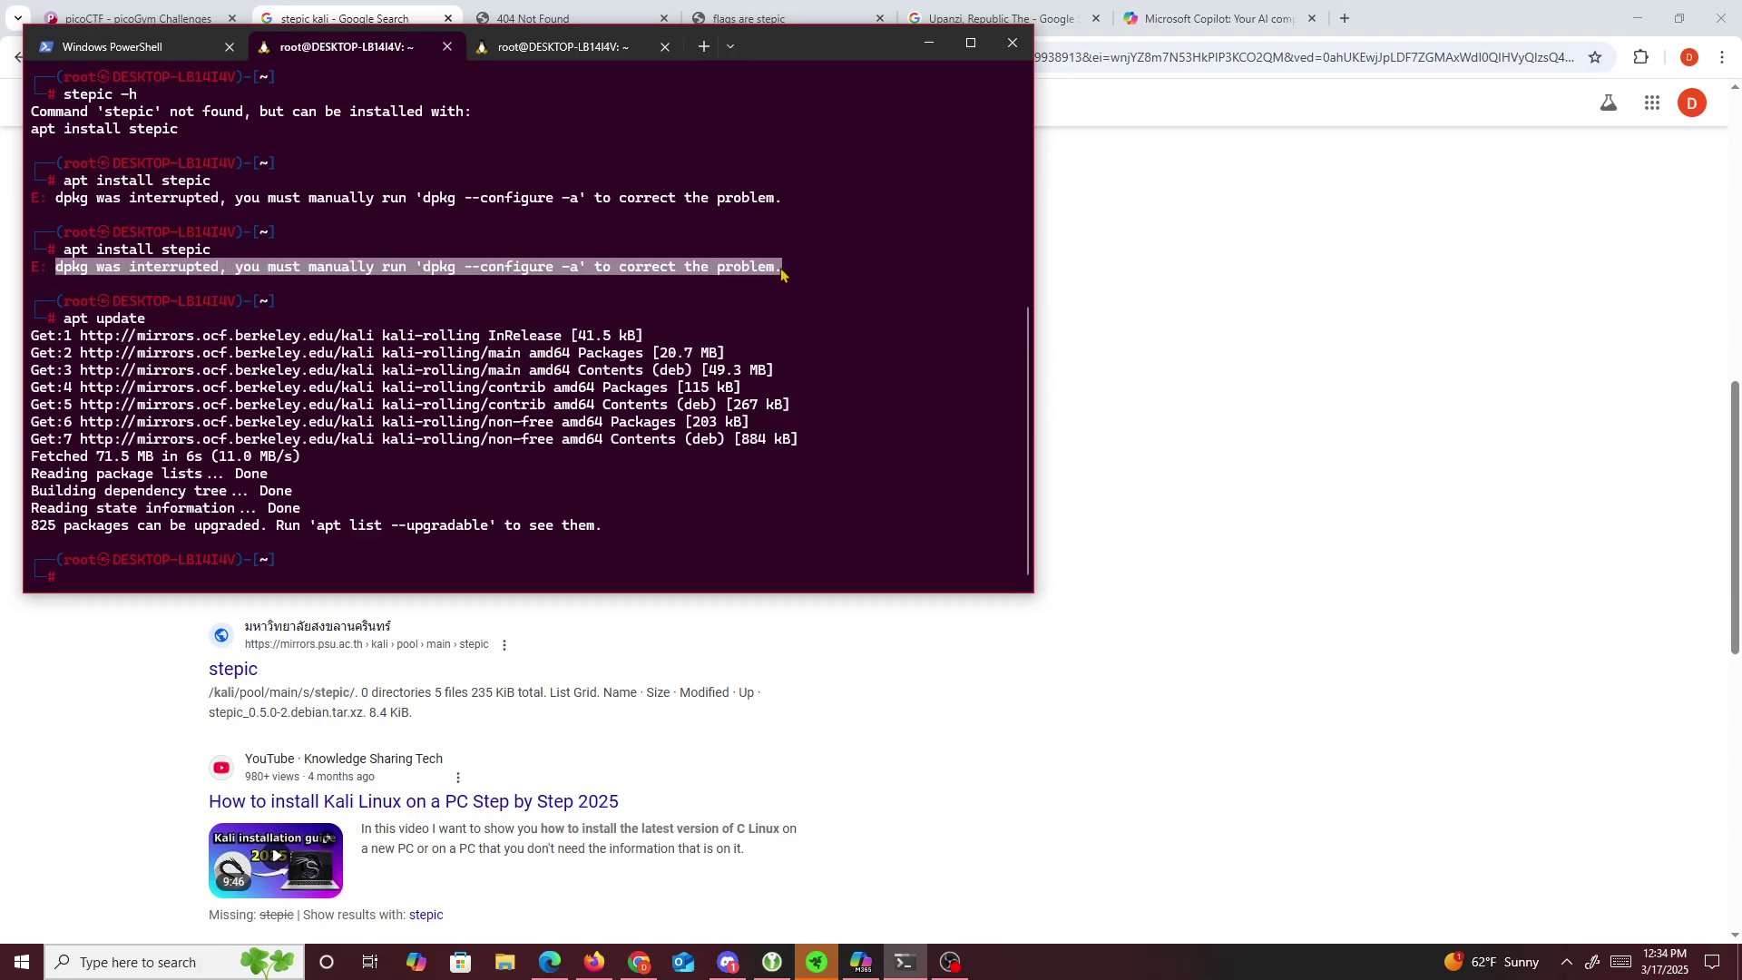
key(ctrl+c)
click(1250, 297)
click(265, 111)
triple_click(265, 110)
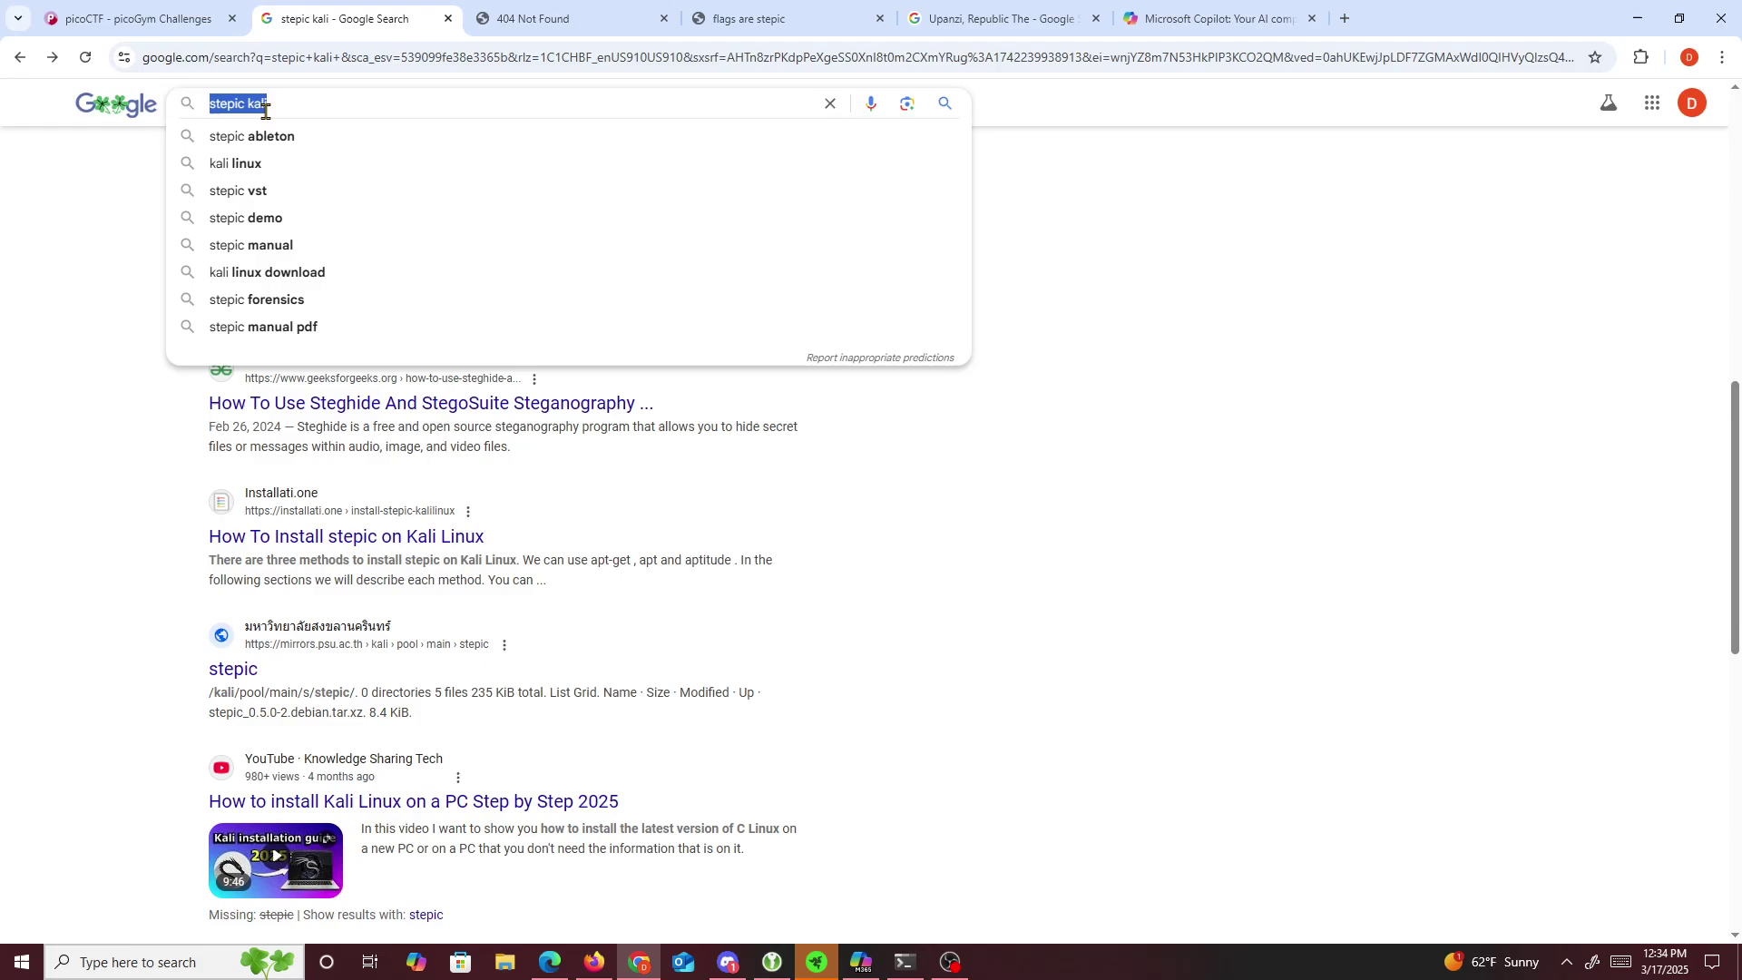
right_click(265, 110)
click(329, 257)
key(Return)
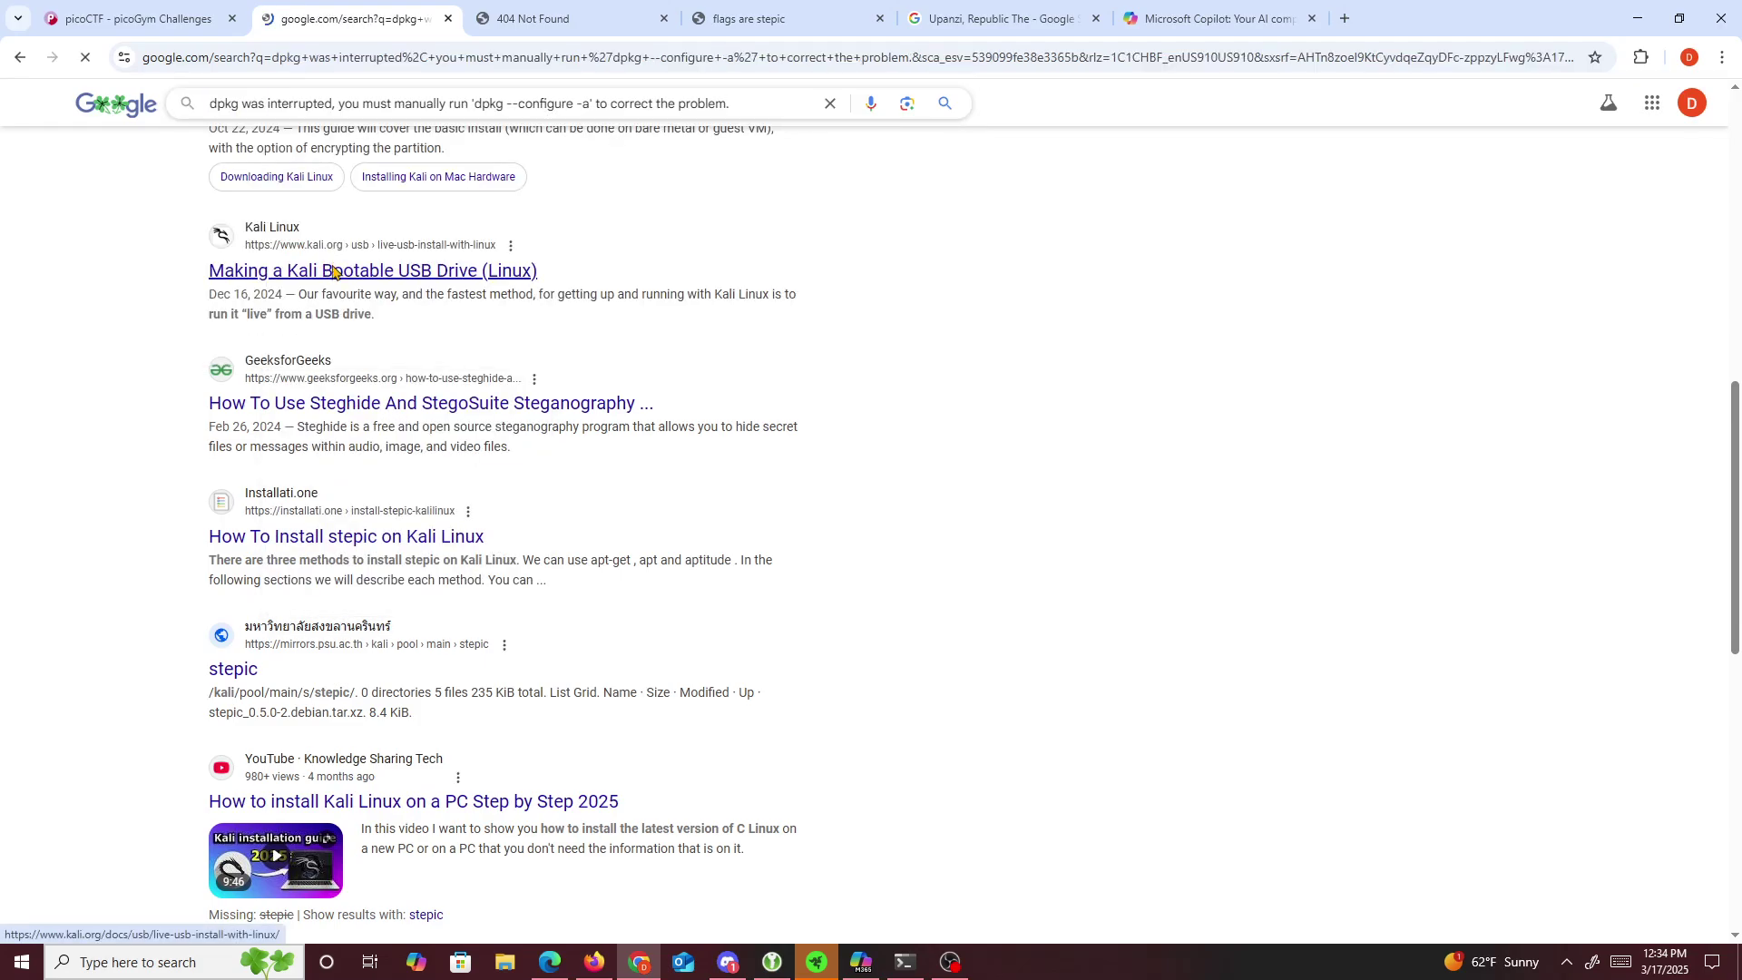
- Read the Debian mailing-list reply about the interrupted dpkg error, and check the package configuration's progress in the terminal
scroll(422, 490, down, 2)
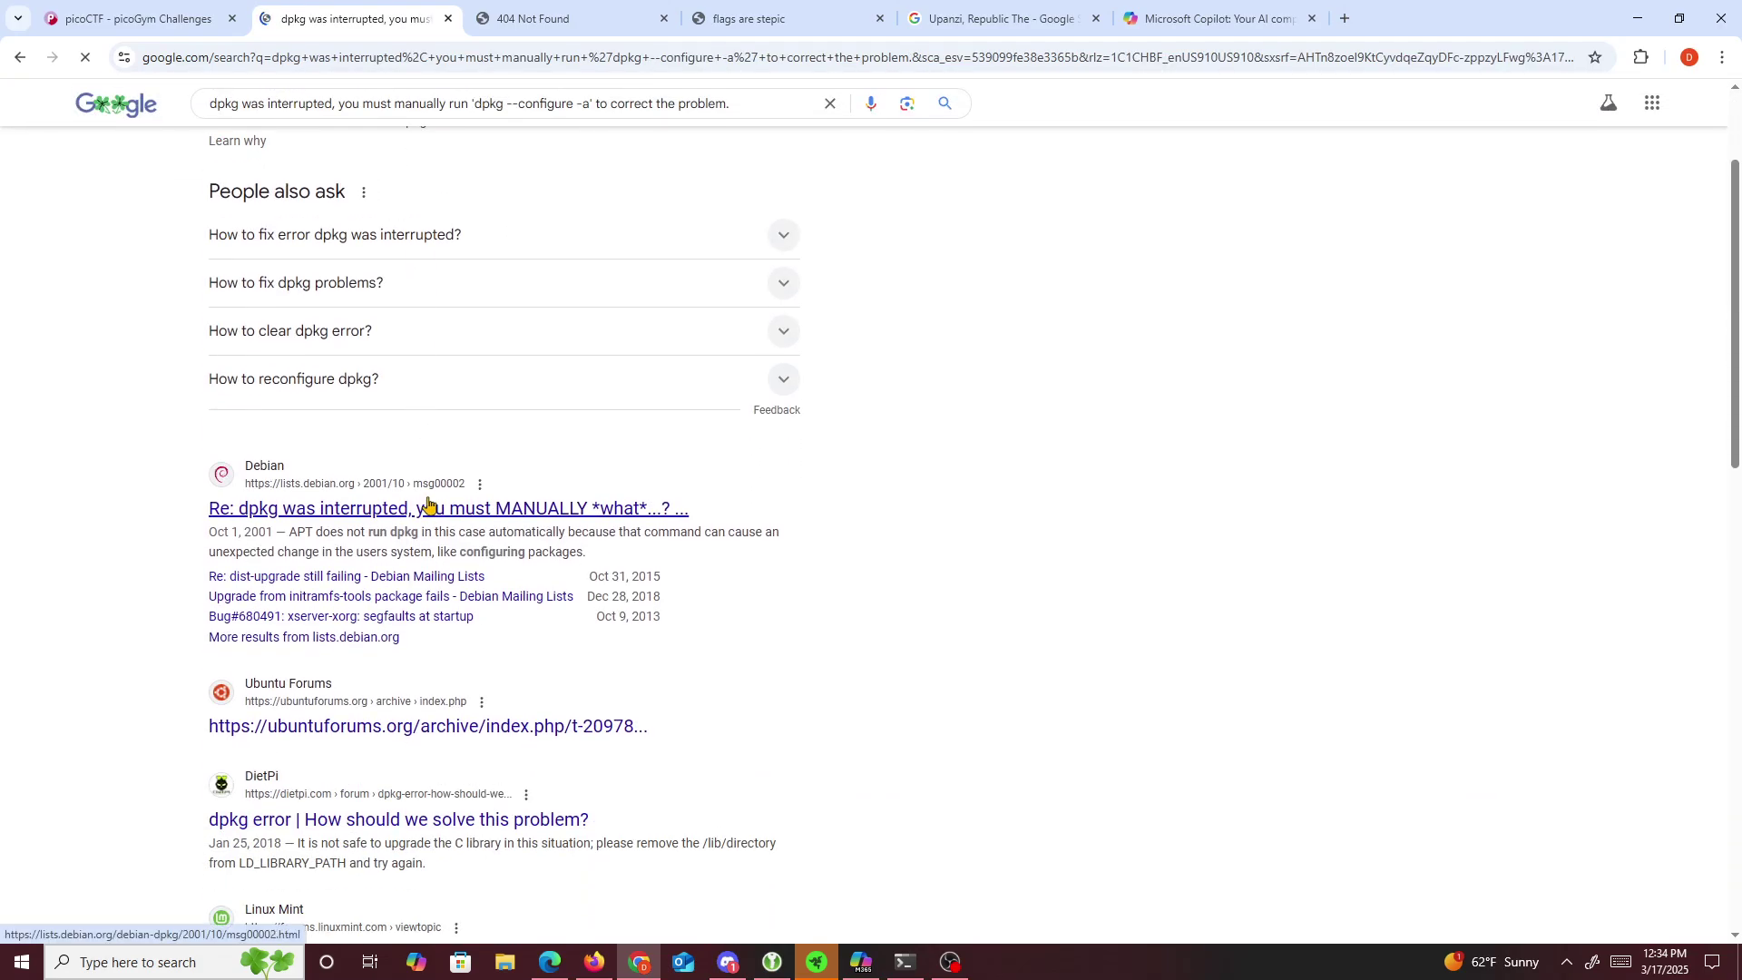
scroll(436, 508, down, 5)
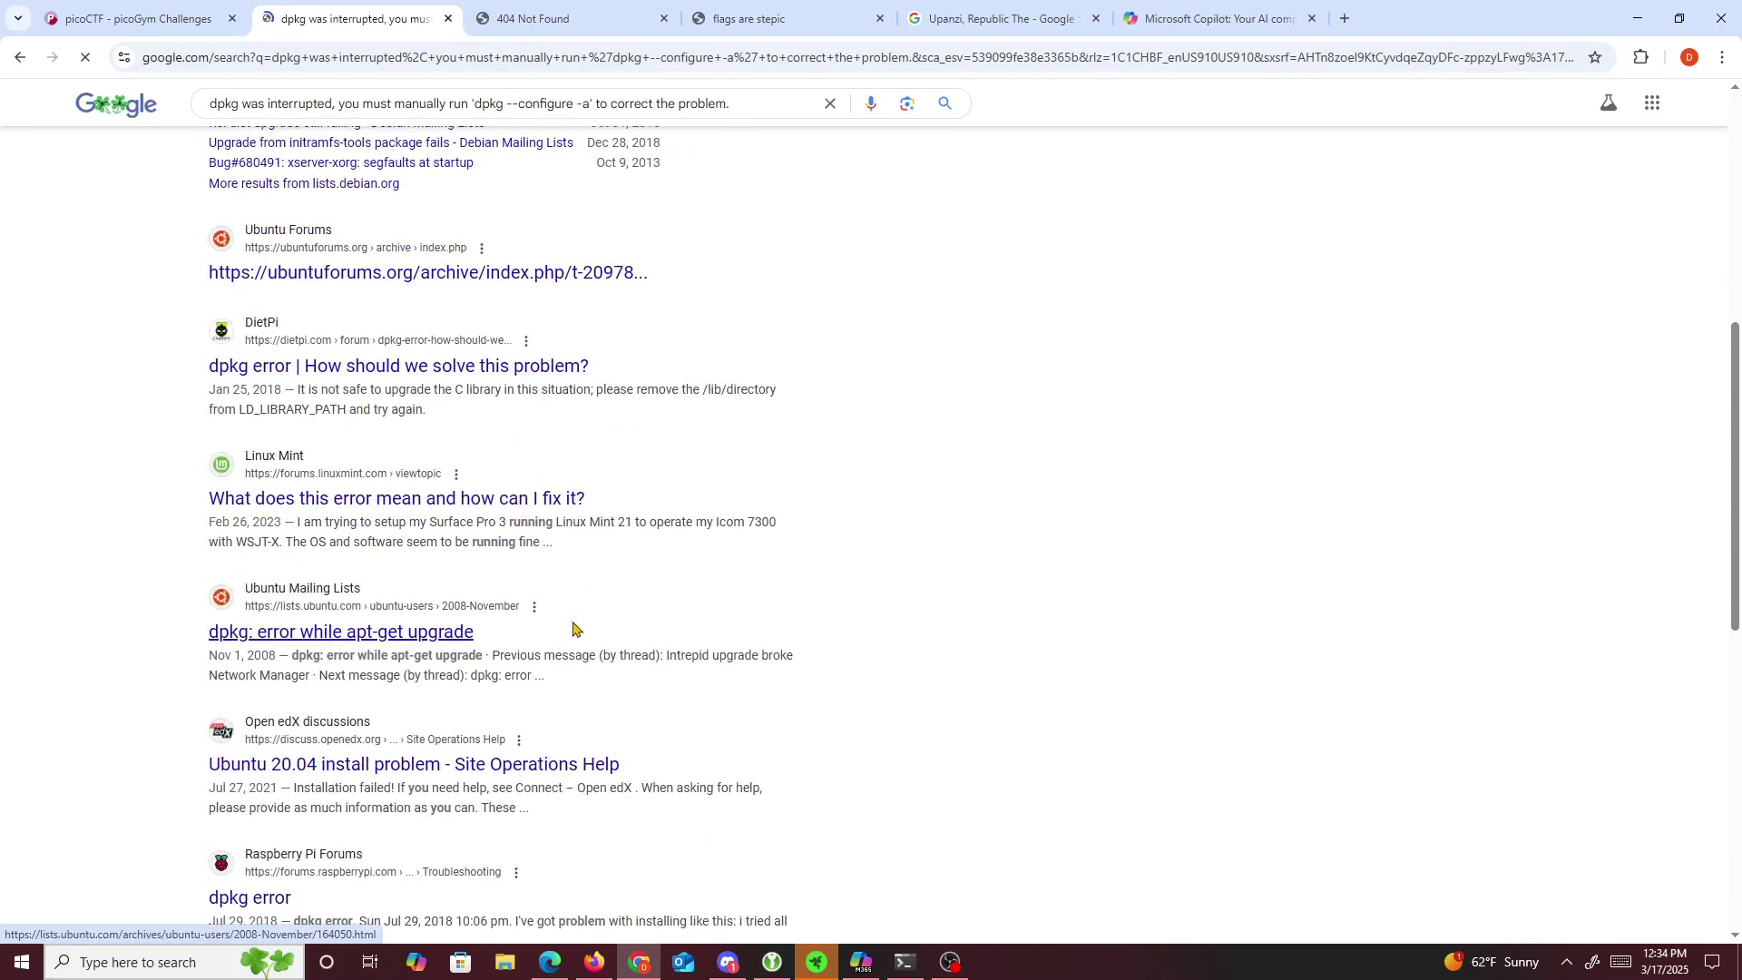
click(904, 961)
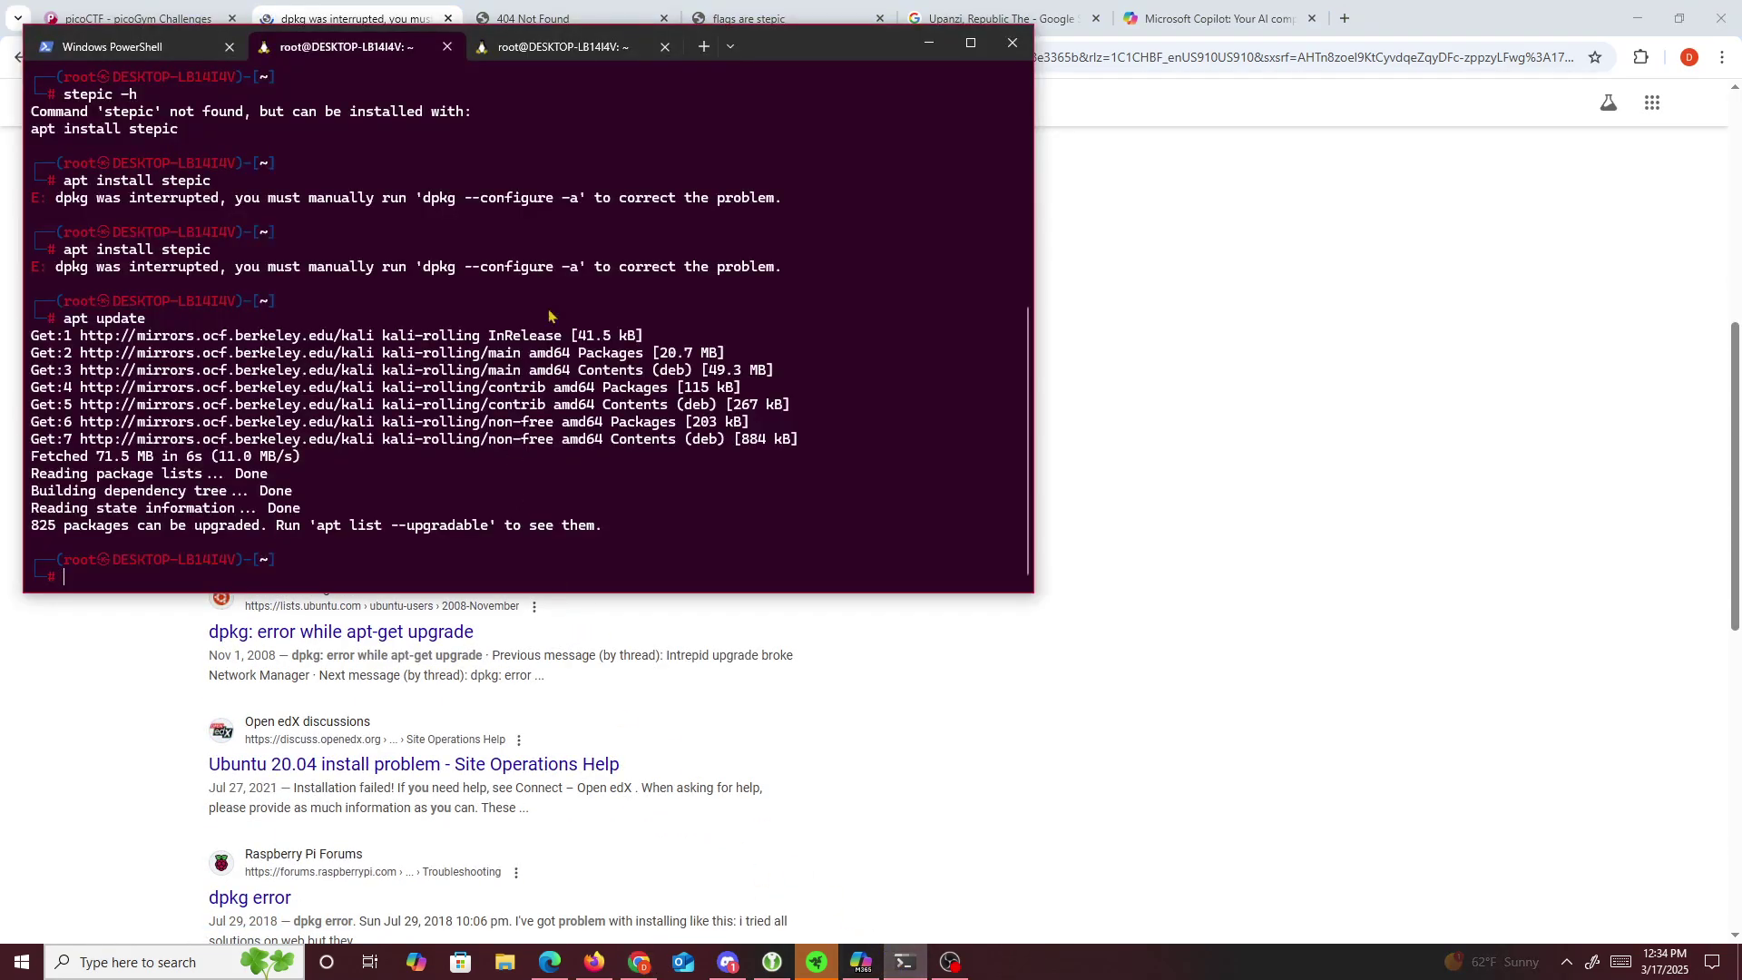
key(ctrl+Tab)
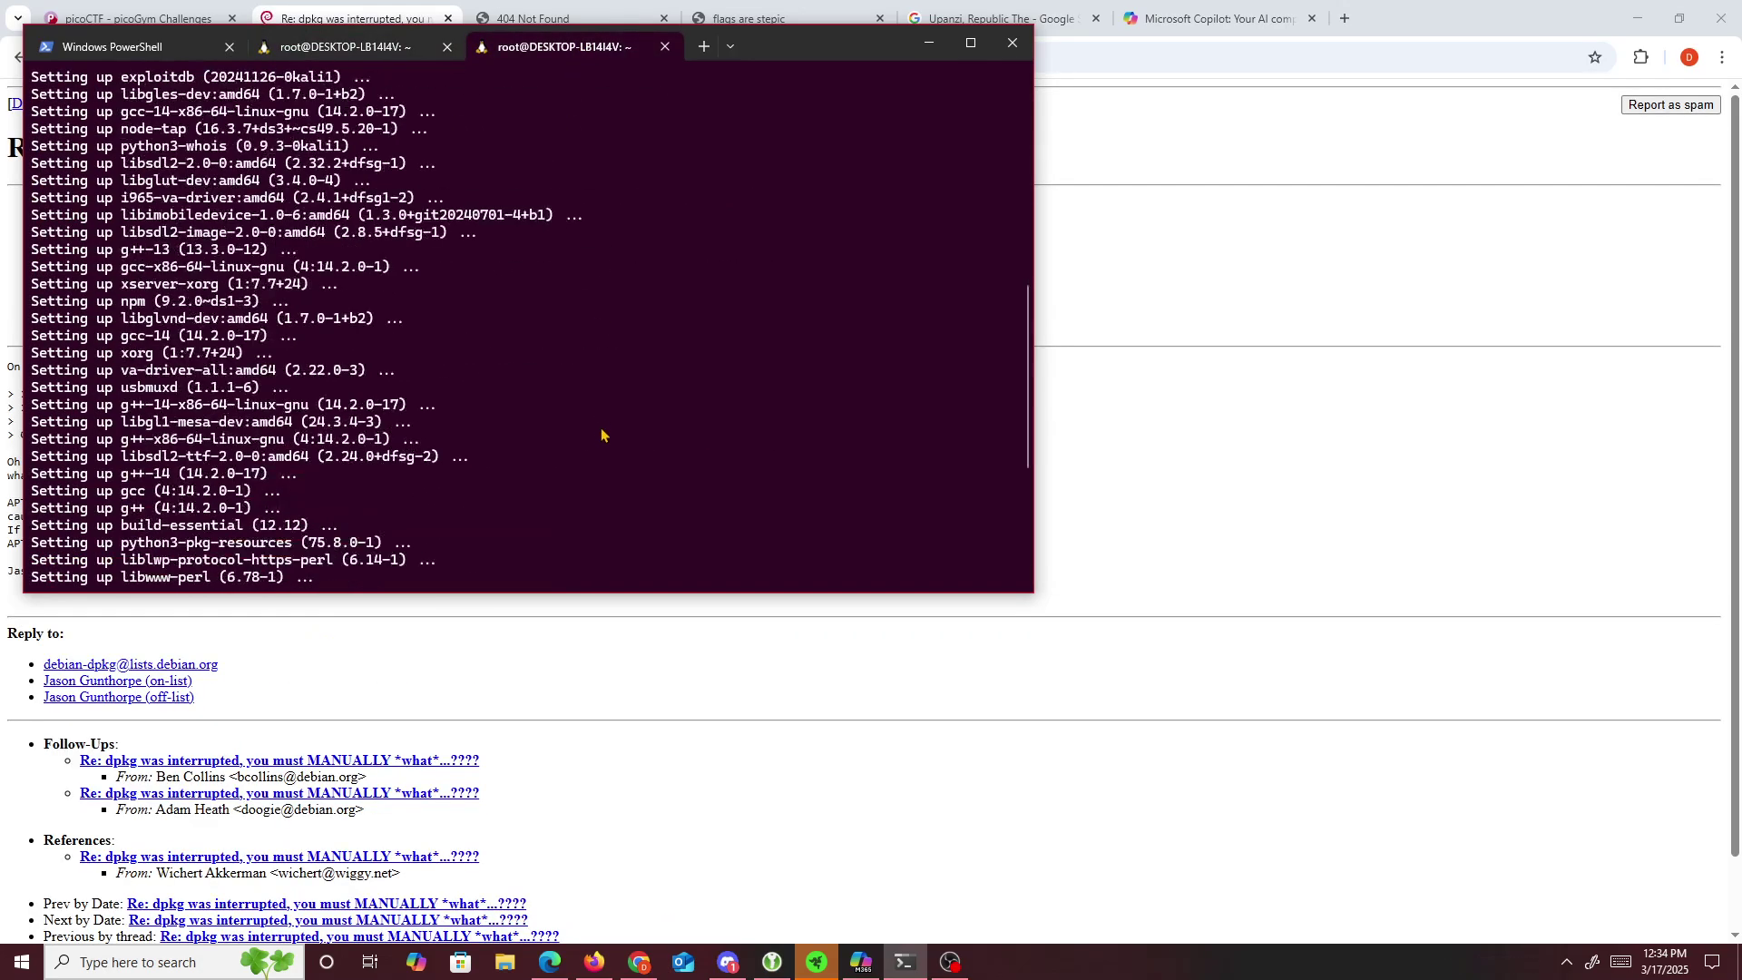
click(1179, 436)
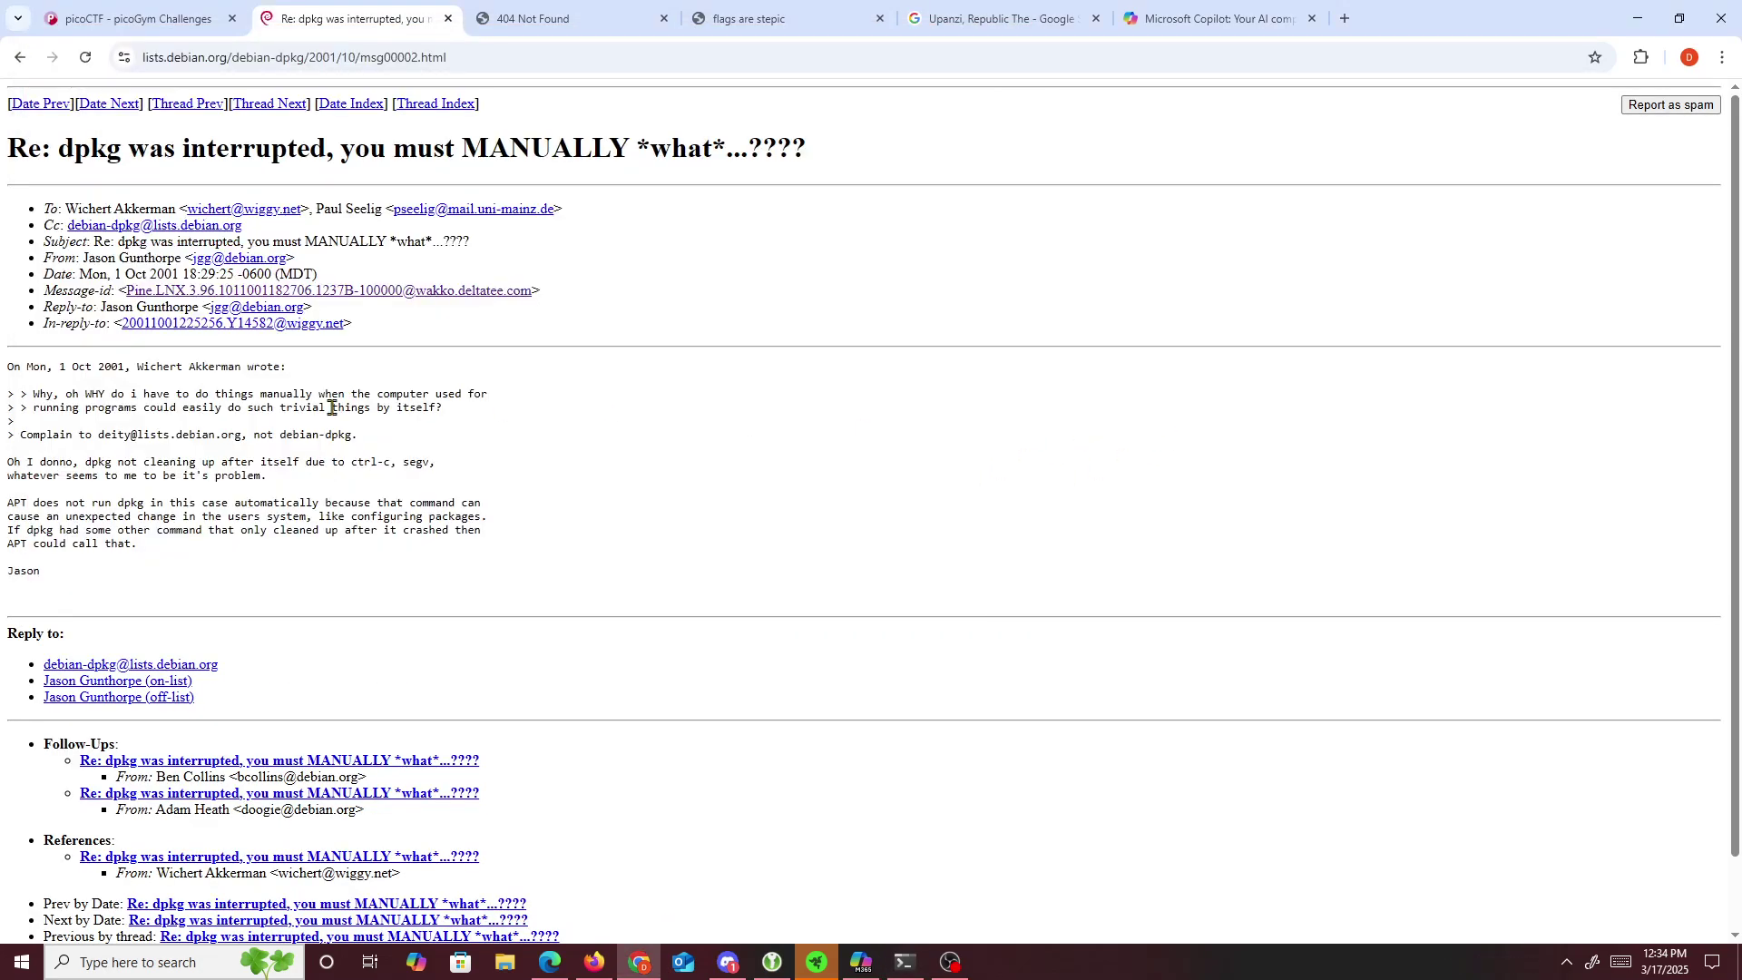
triple_click(142, 499)
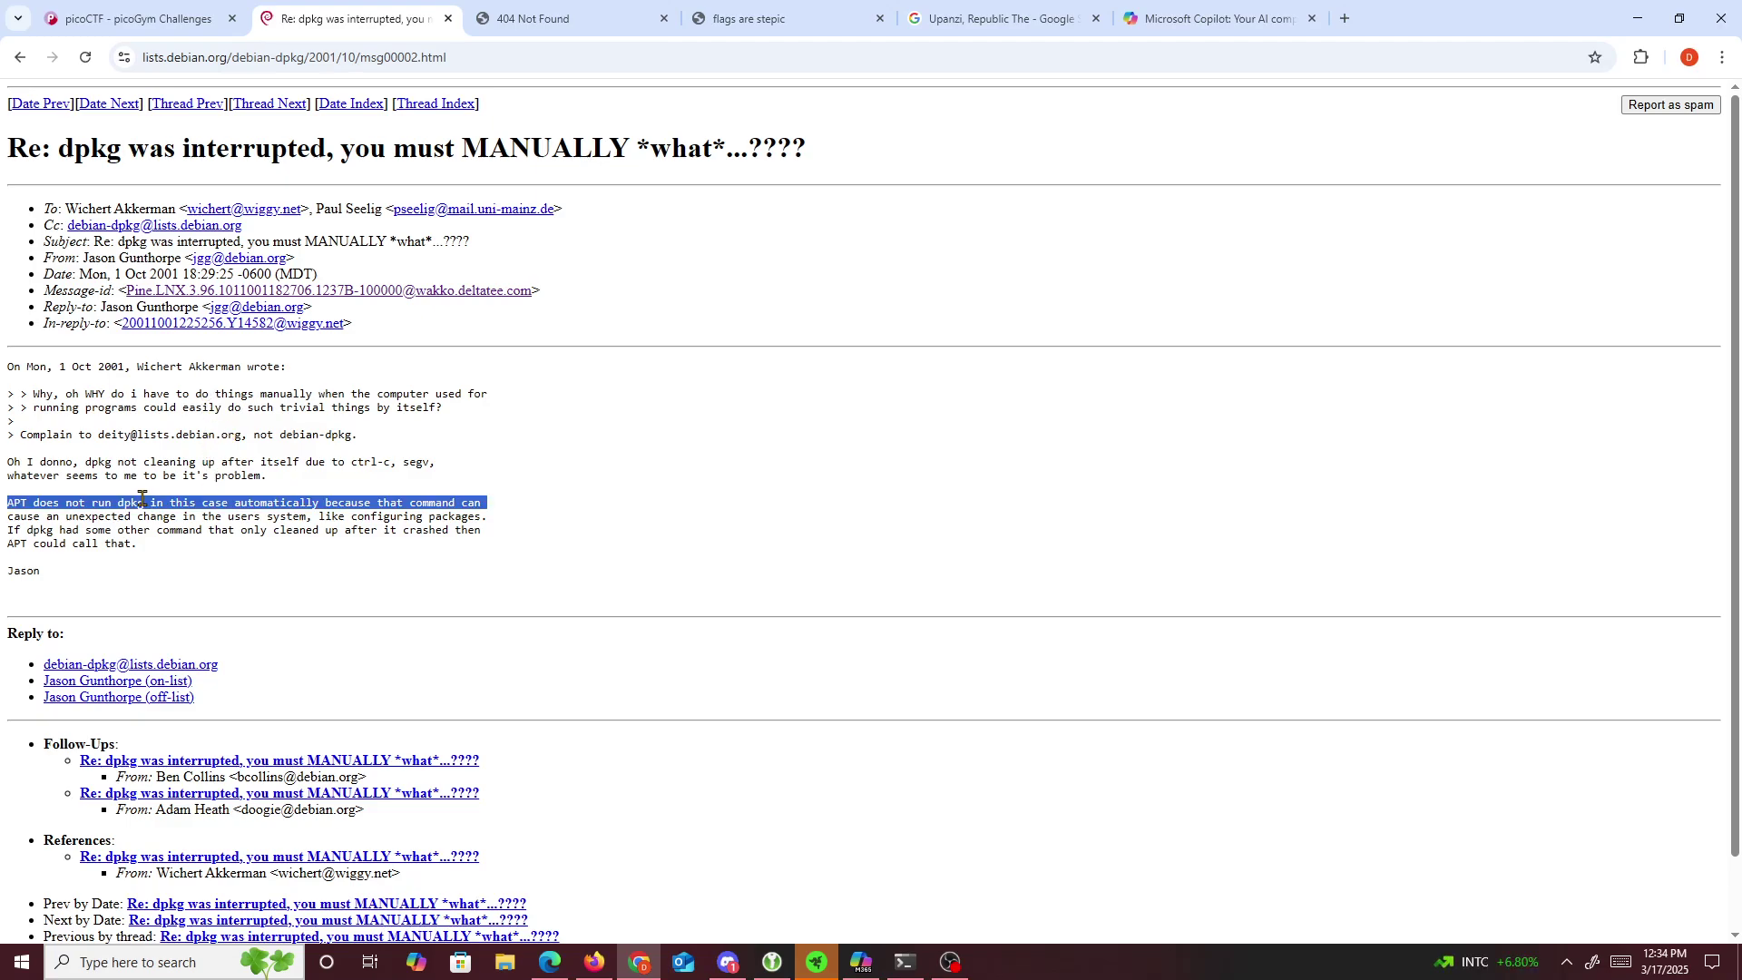
triple_click(160, 499)
triple_click(162, 515)
triple_click(144, 533)
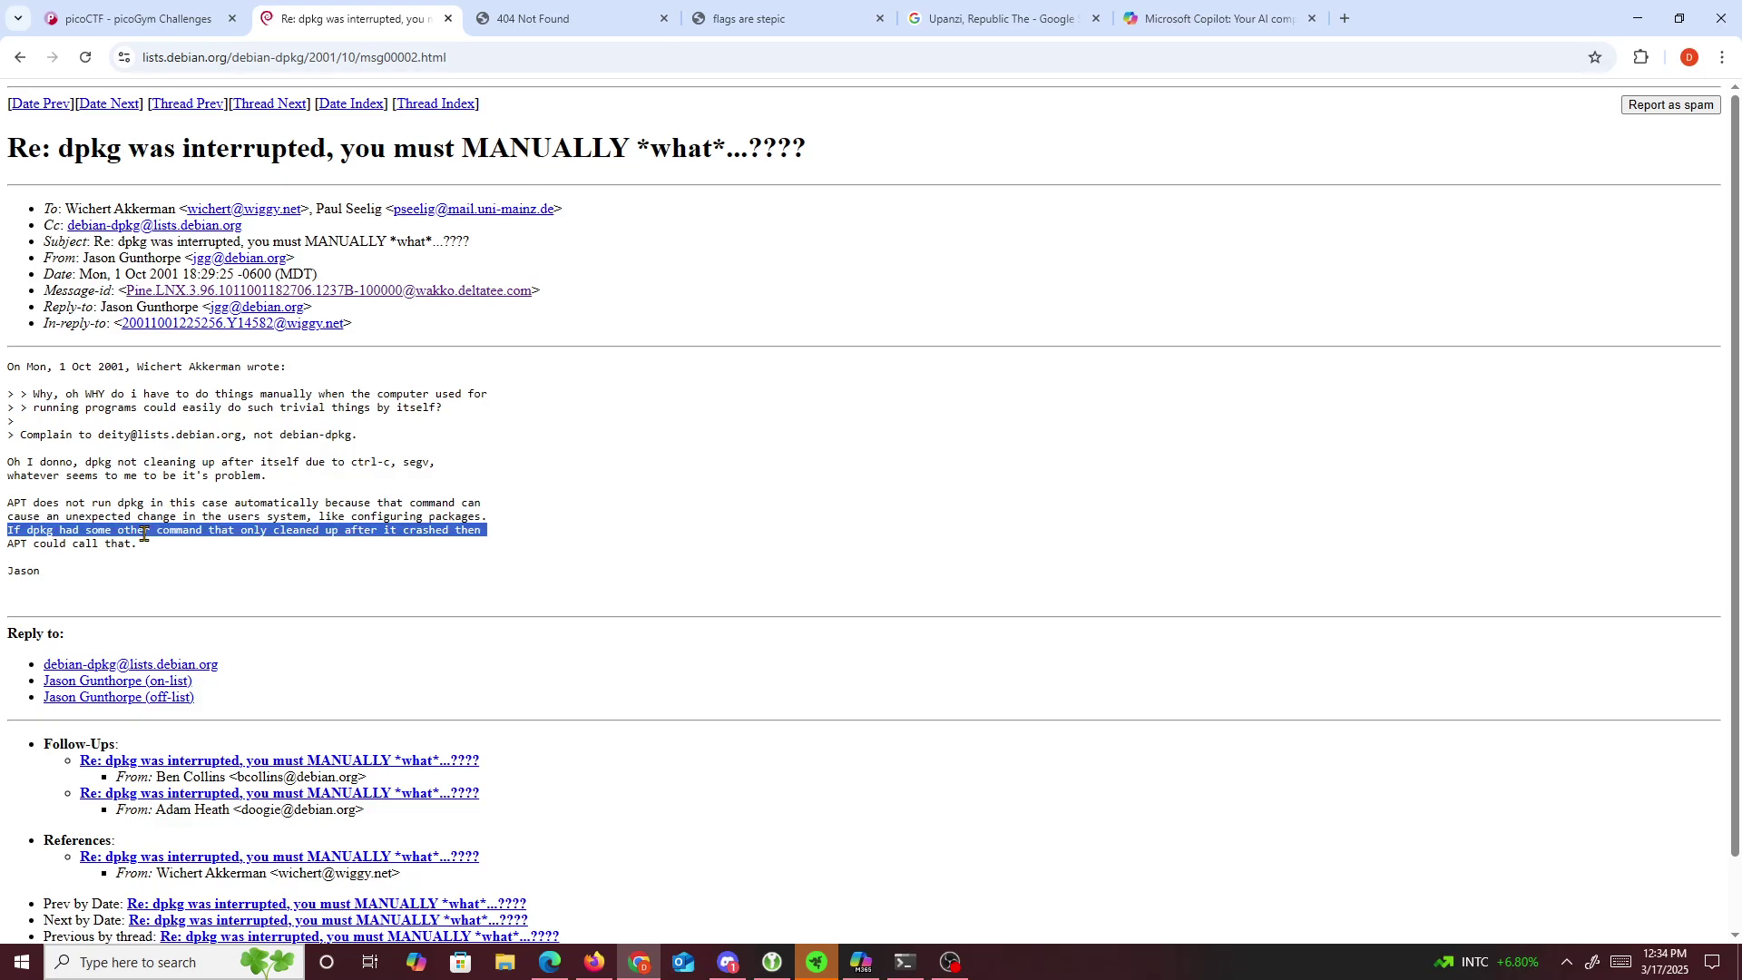
click(19, 58)
- Save the "Upanzi, Republic The" flag image from the challenge page to the Desktop as the PNG file upz
click(626, 33)
click(733, 35)
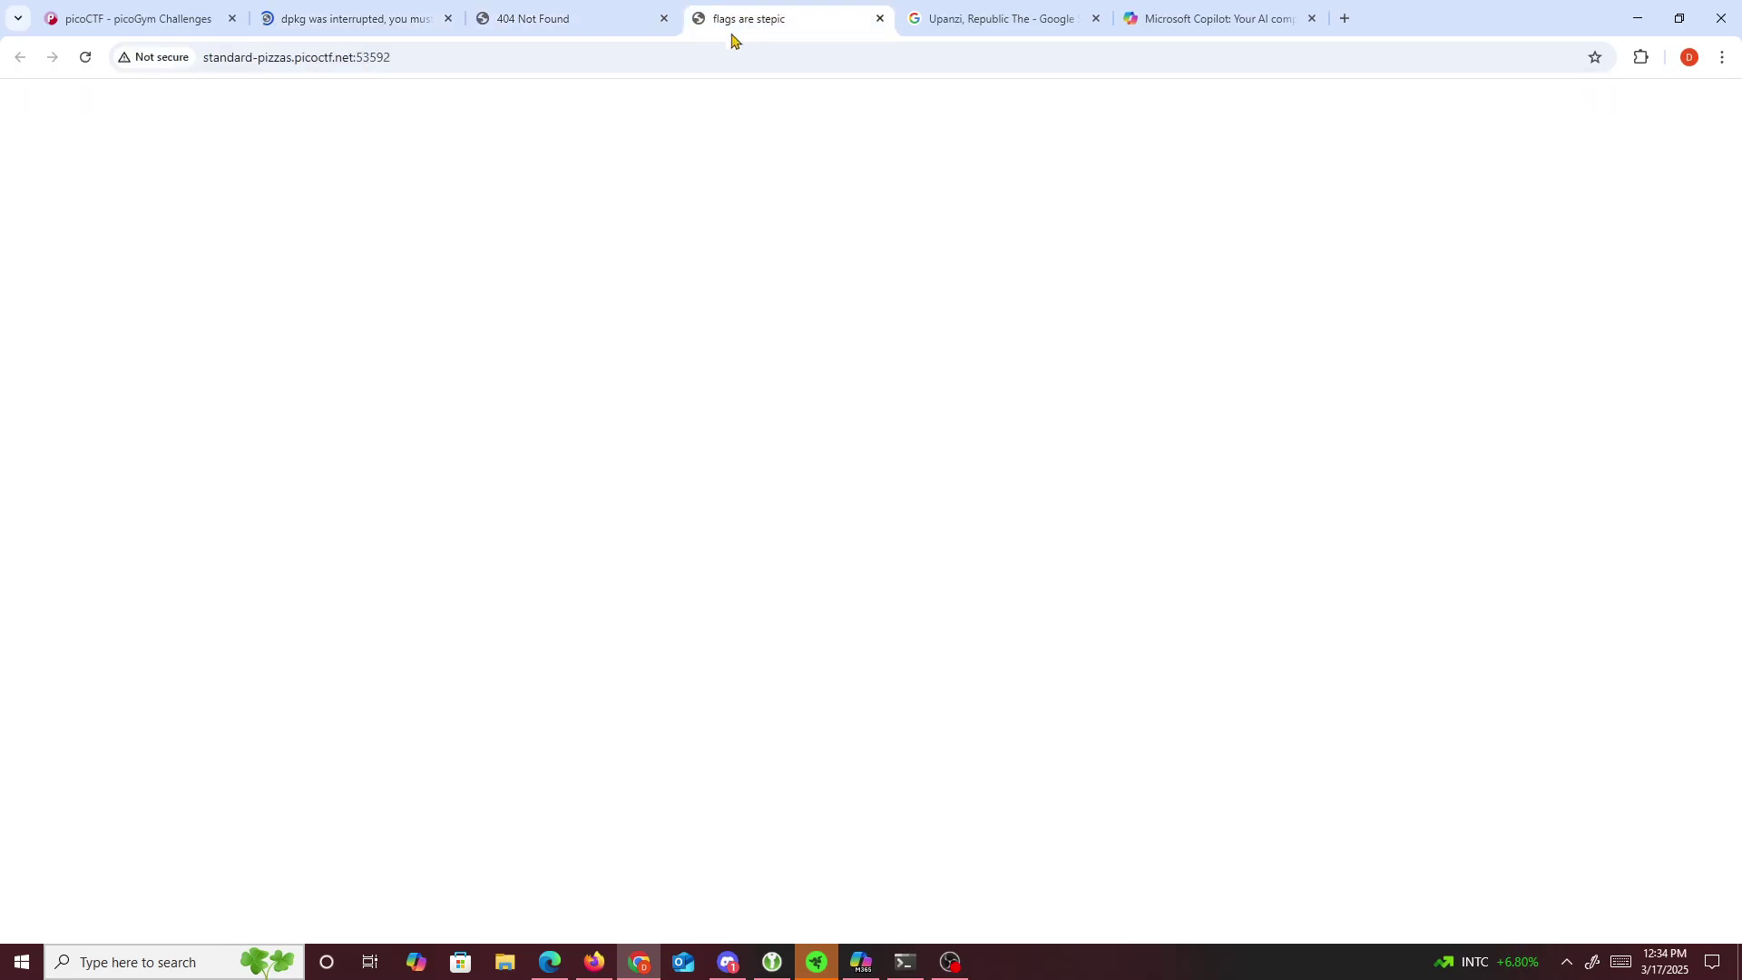
click(540, 25)
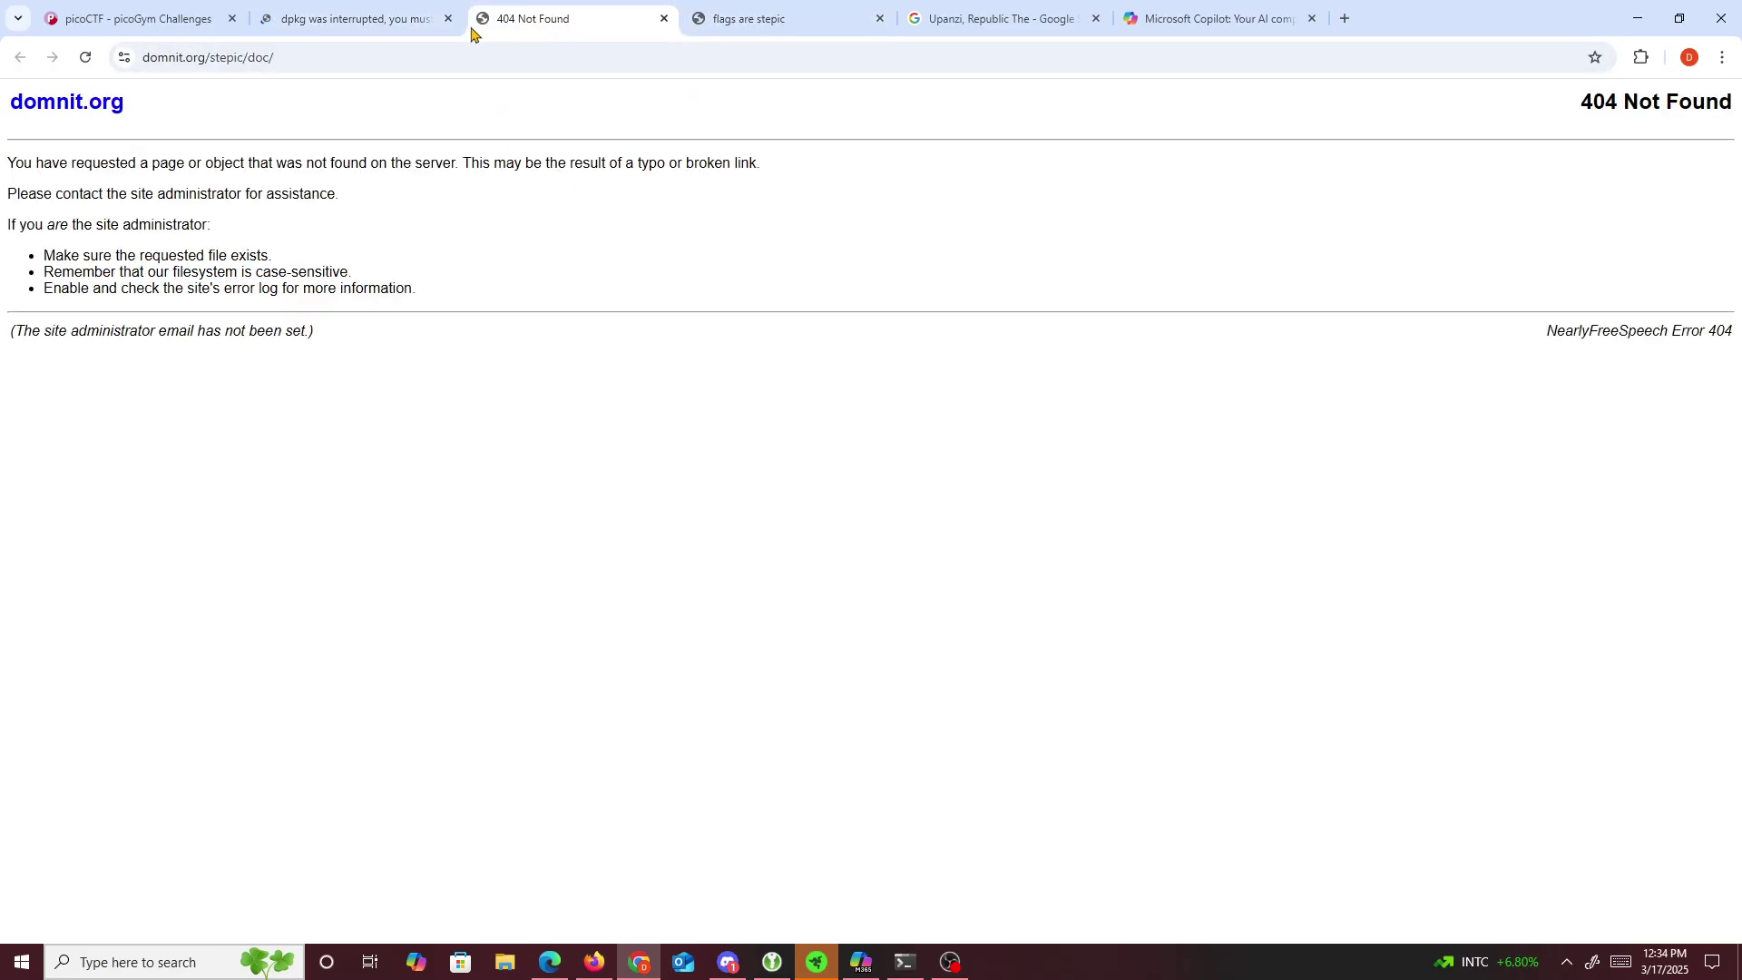
click(365, 29)
click(786, 22)
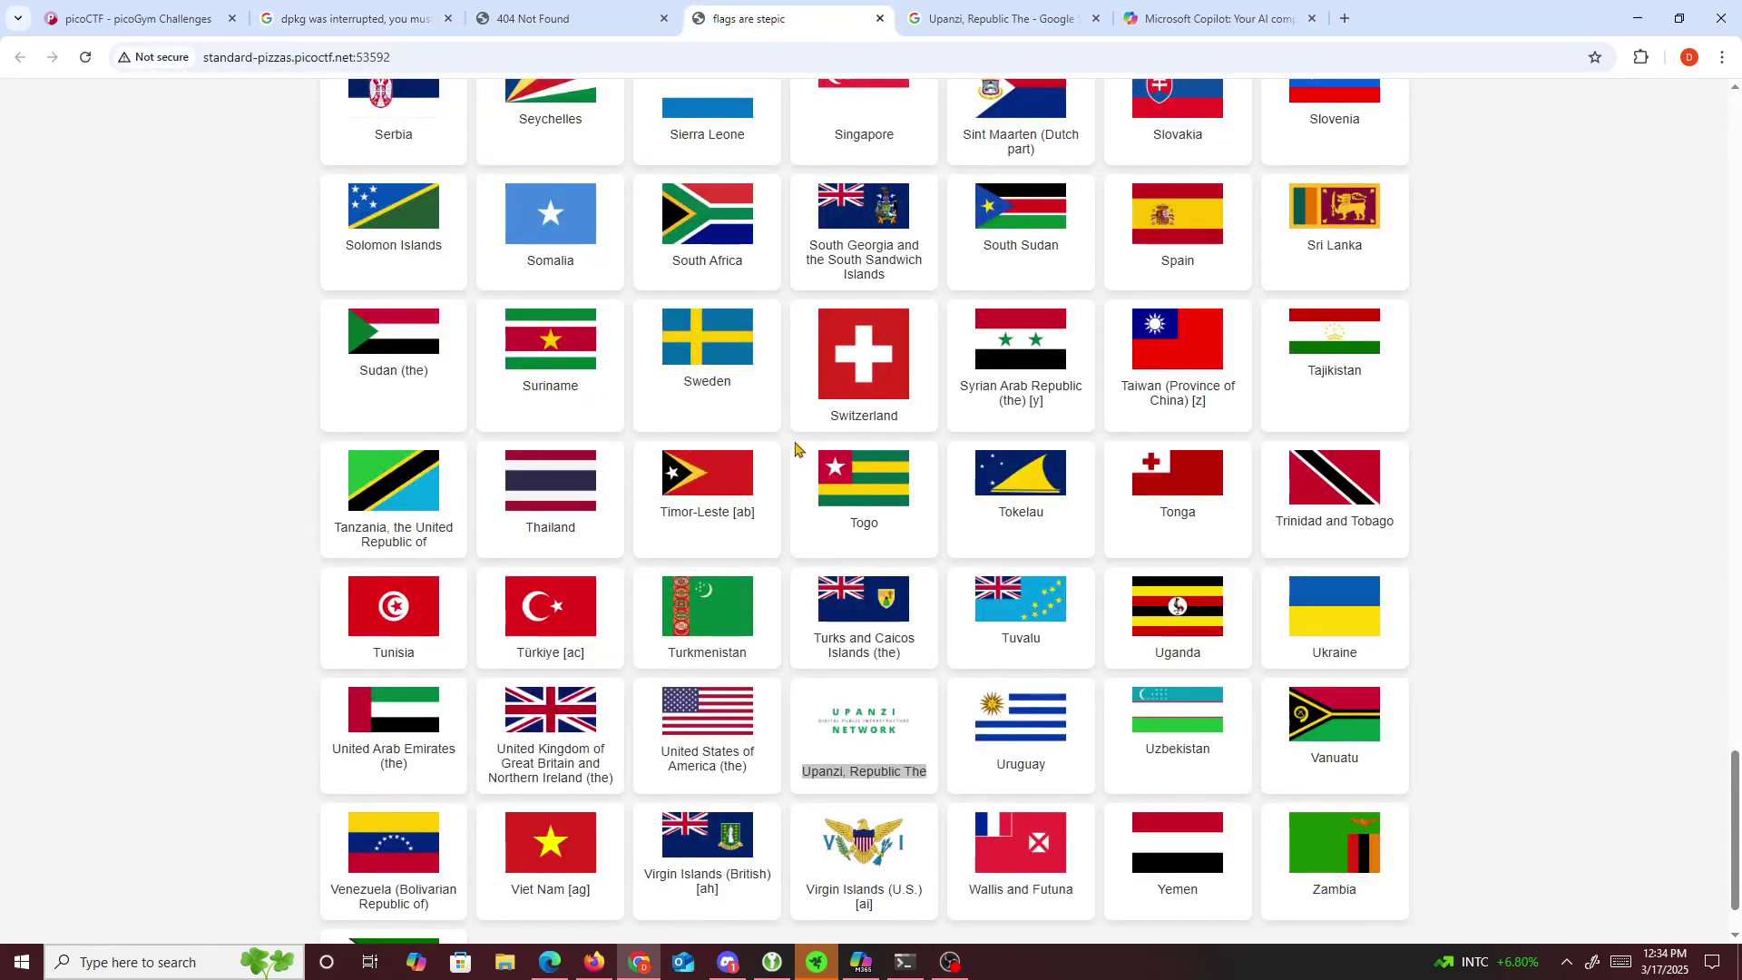
right_click(868, 731)
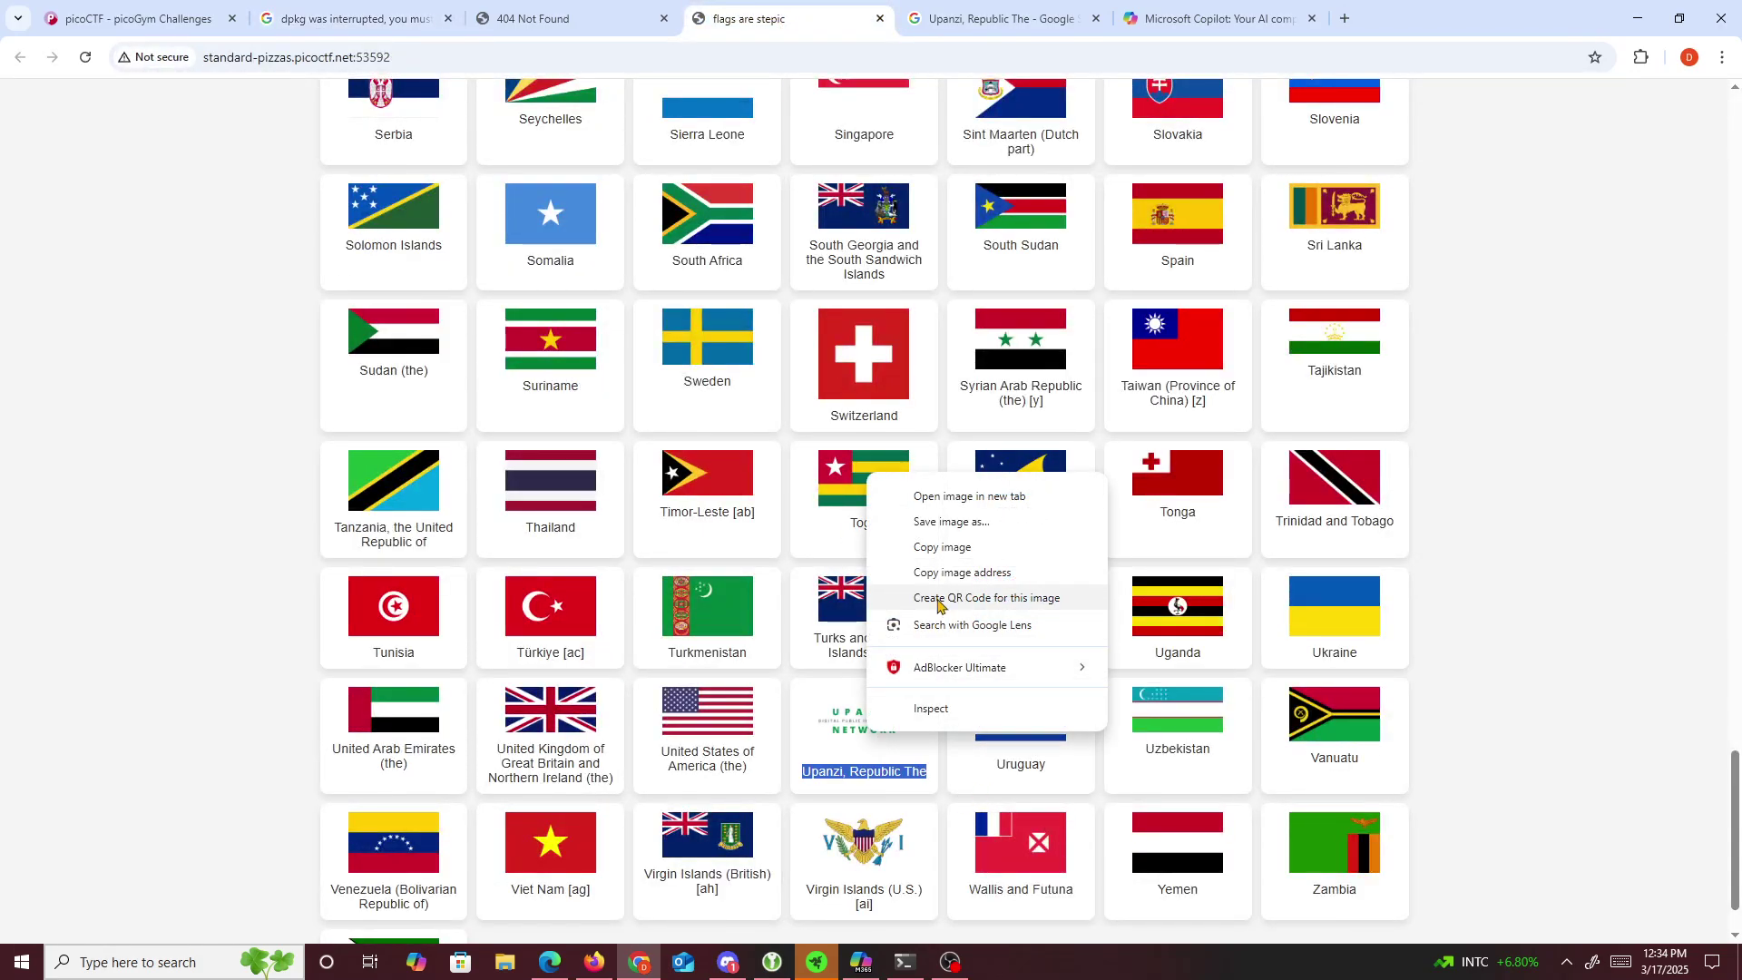
click(948, 523)
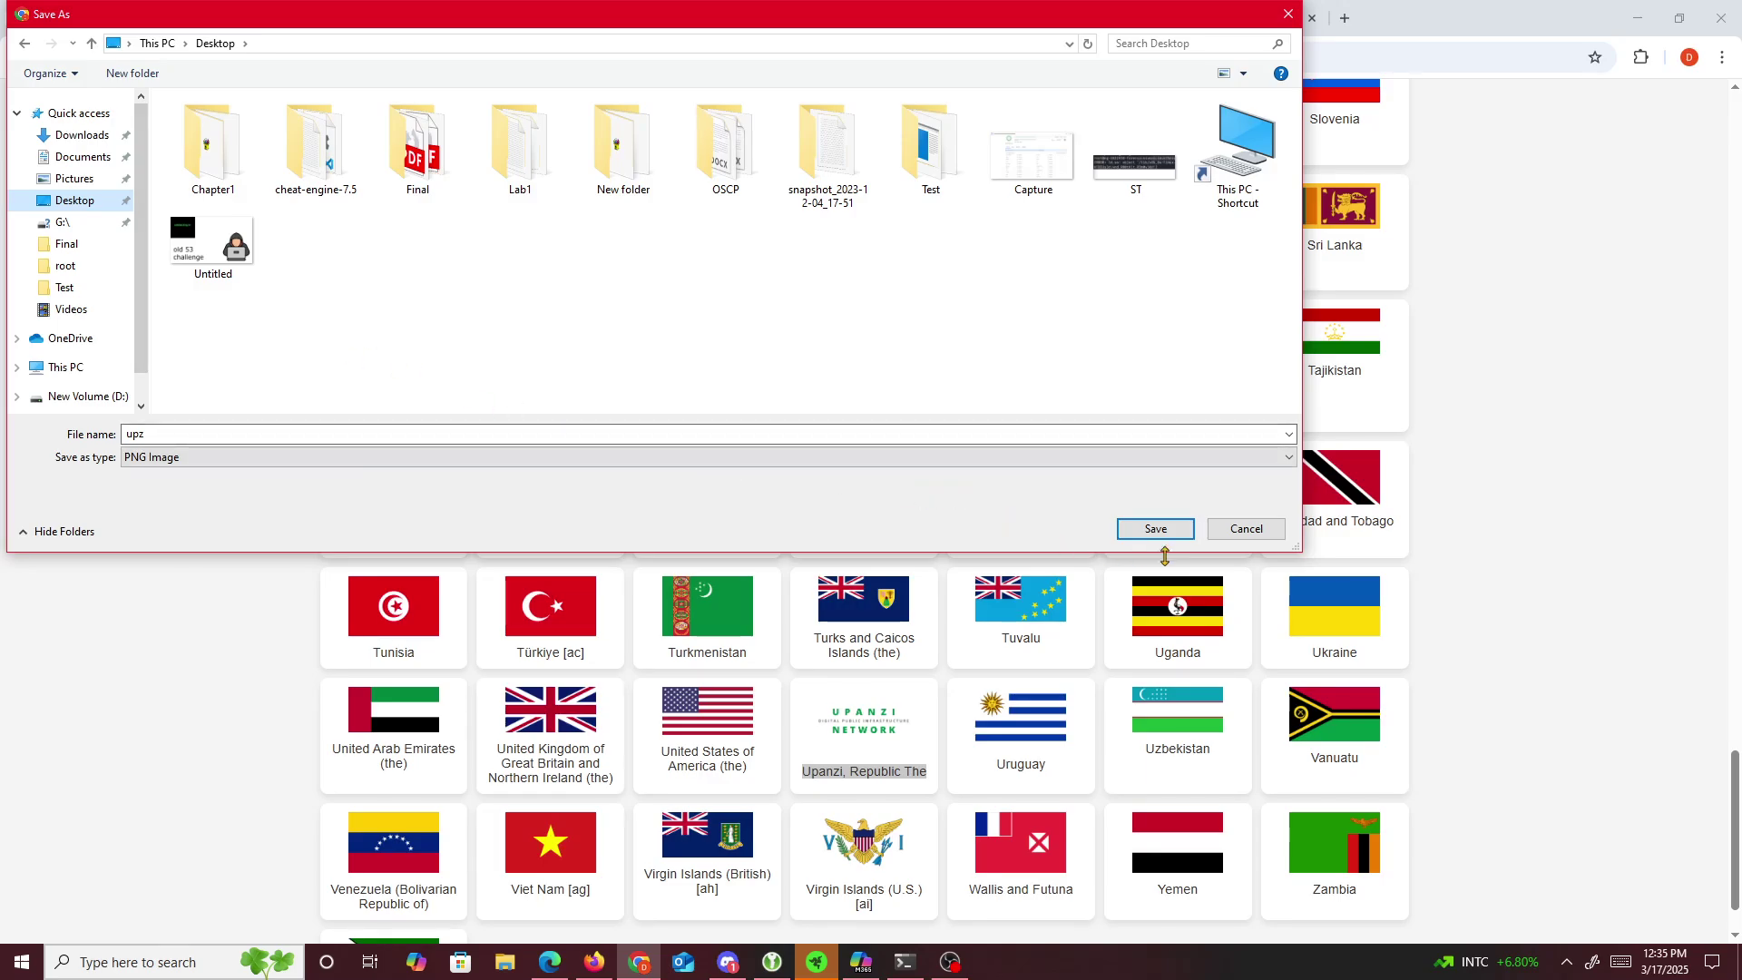
click(1155, 528)
- Search the web for "apachi solve" in place of the Upanzi image search
click(948, 18)
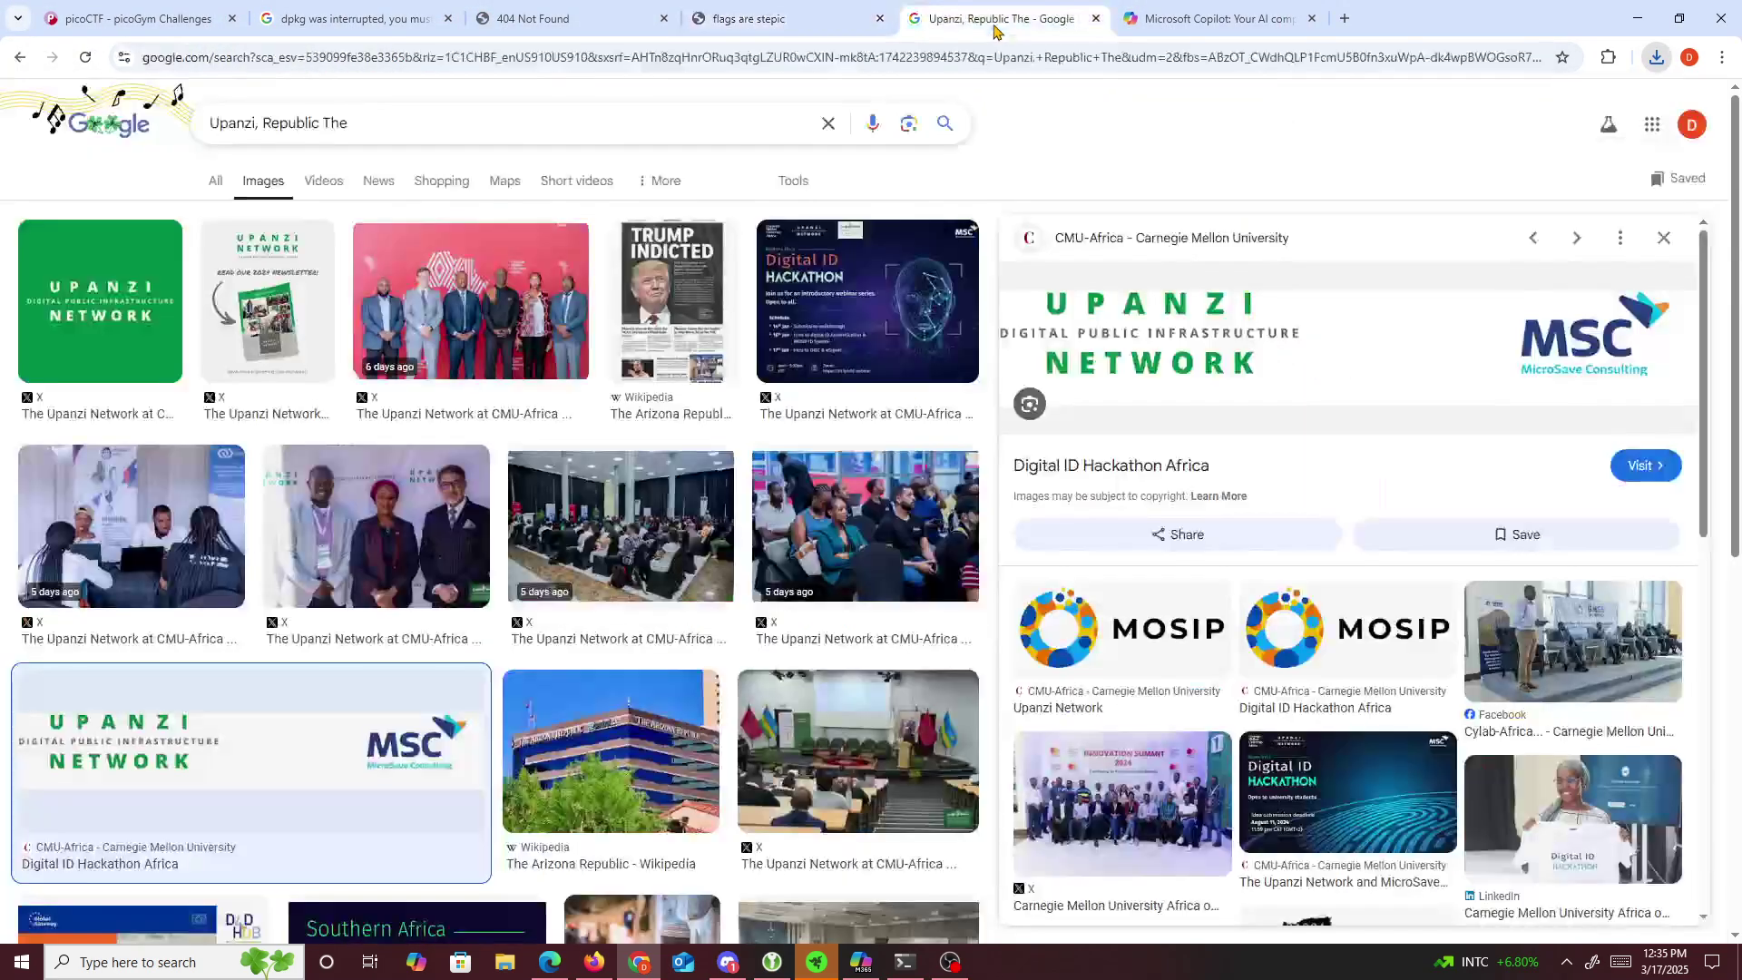
click(943, 52)
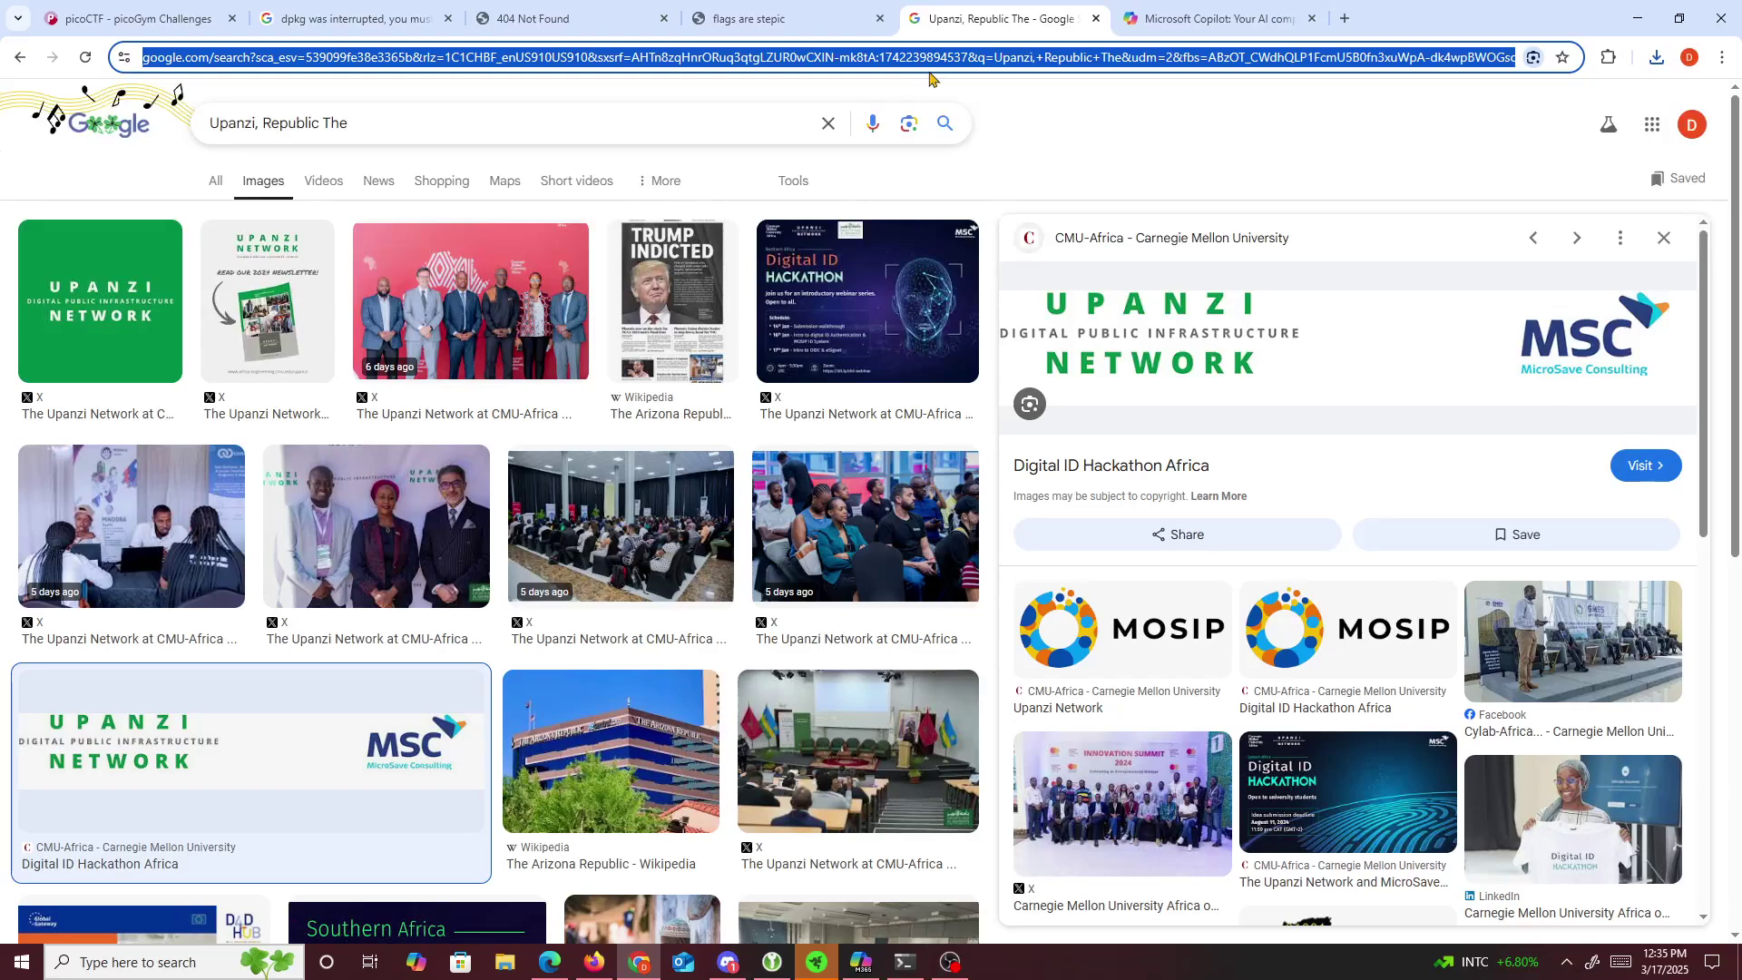
text(apa)
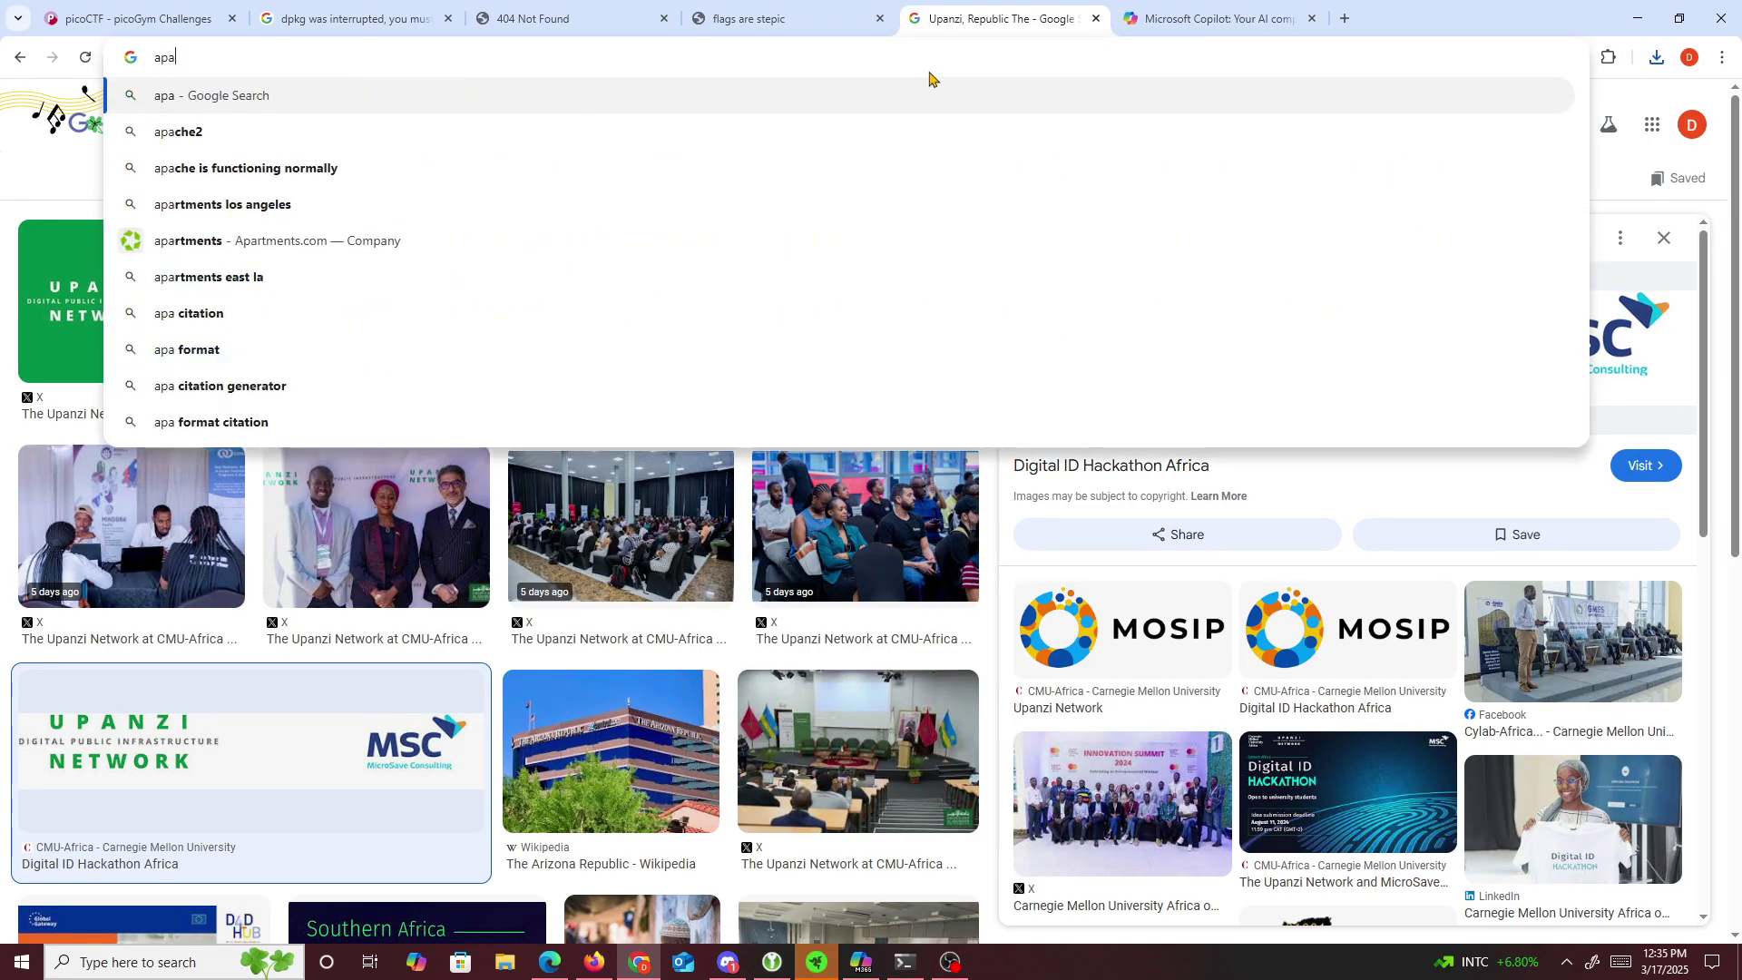
text(chi solve)
key(Return)
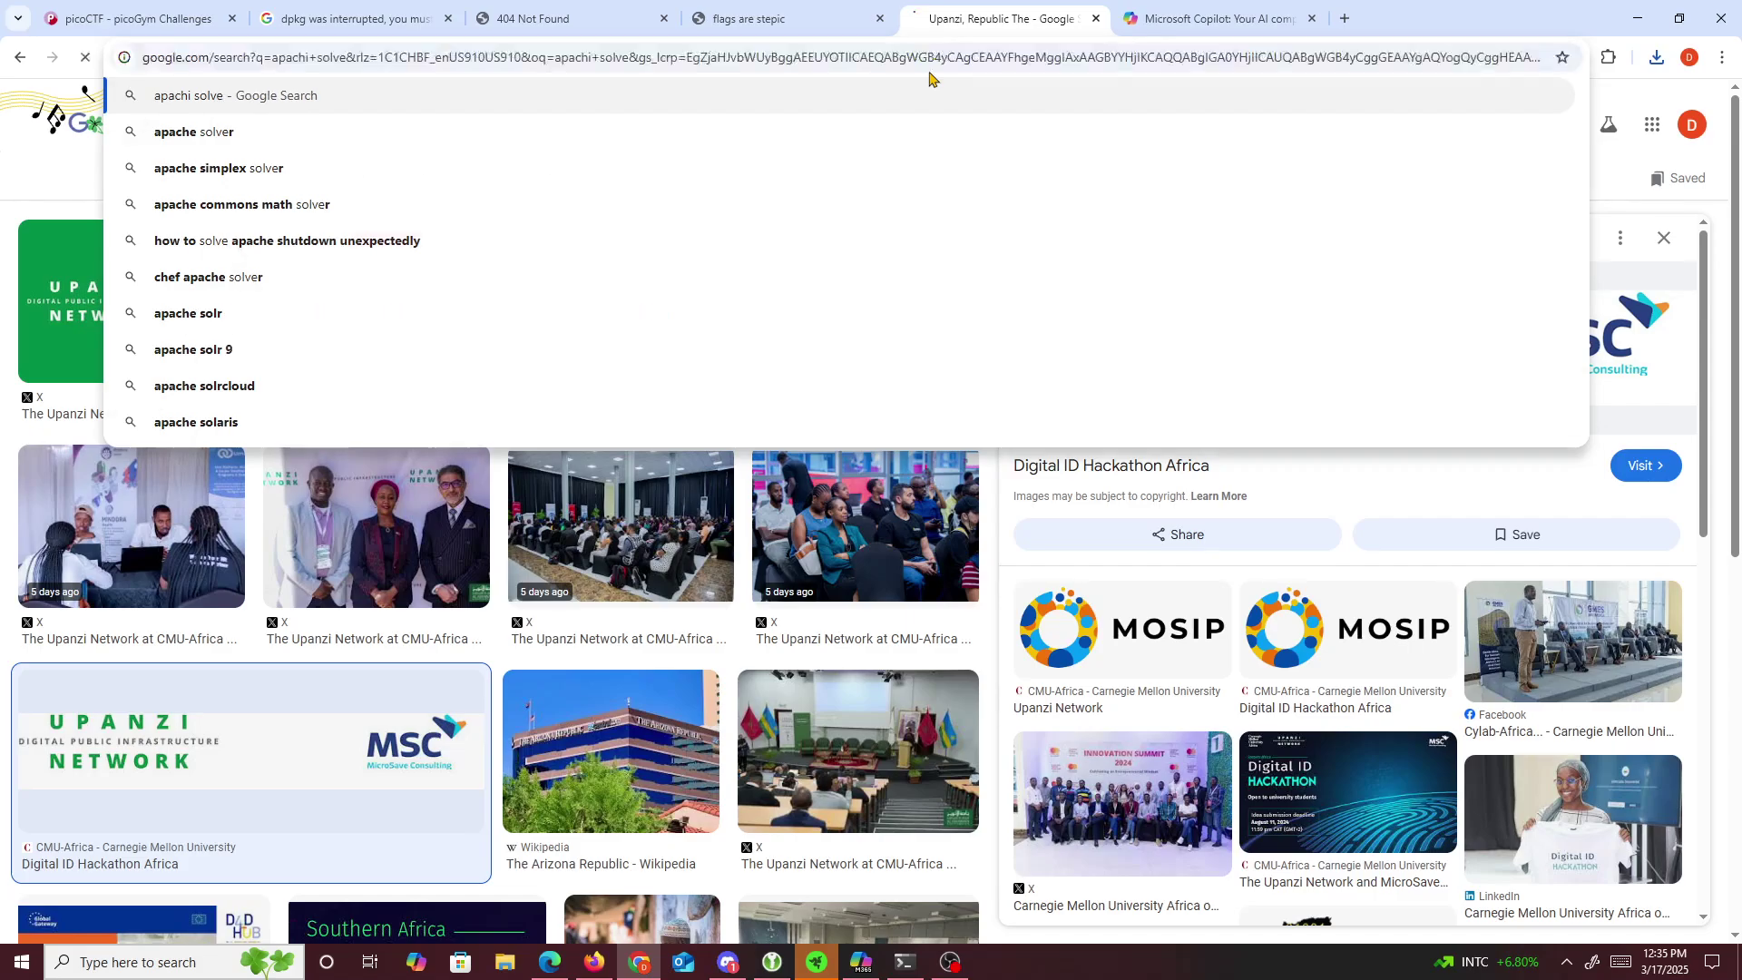
- Replace the search query with "septic online" and run the web search
double_click(422, 131)
key(ctrl+a)
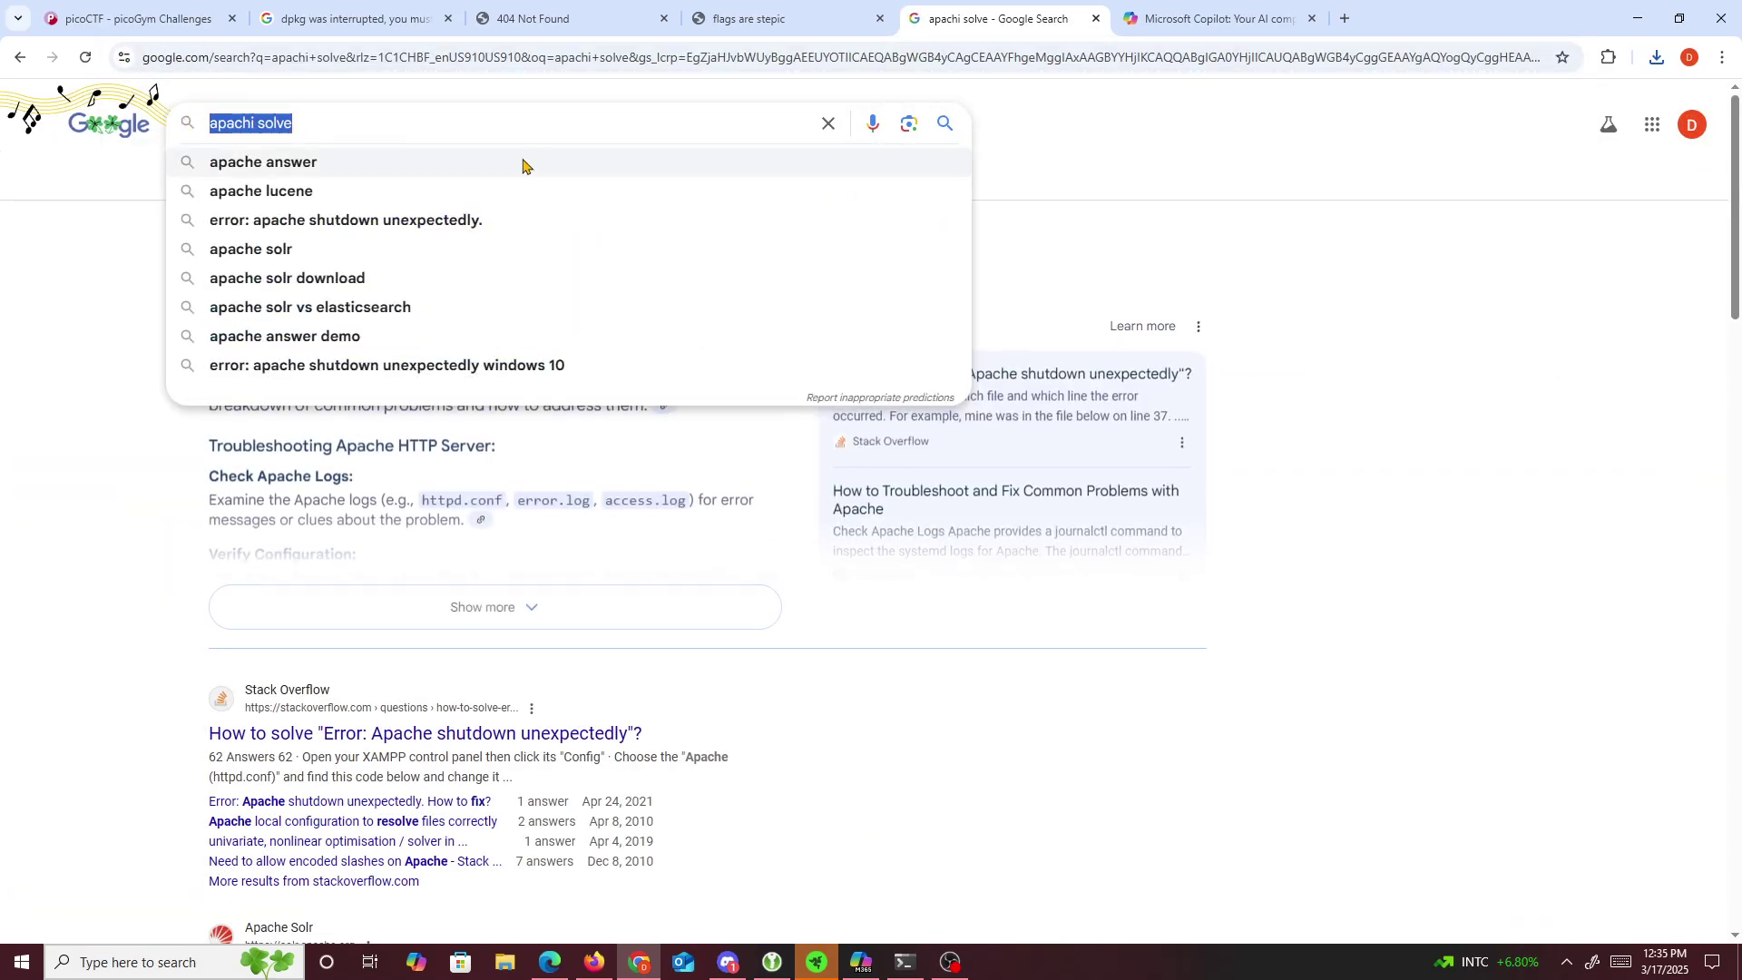
text(septic online)
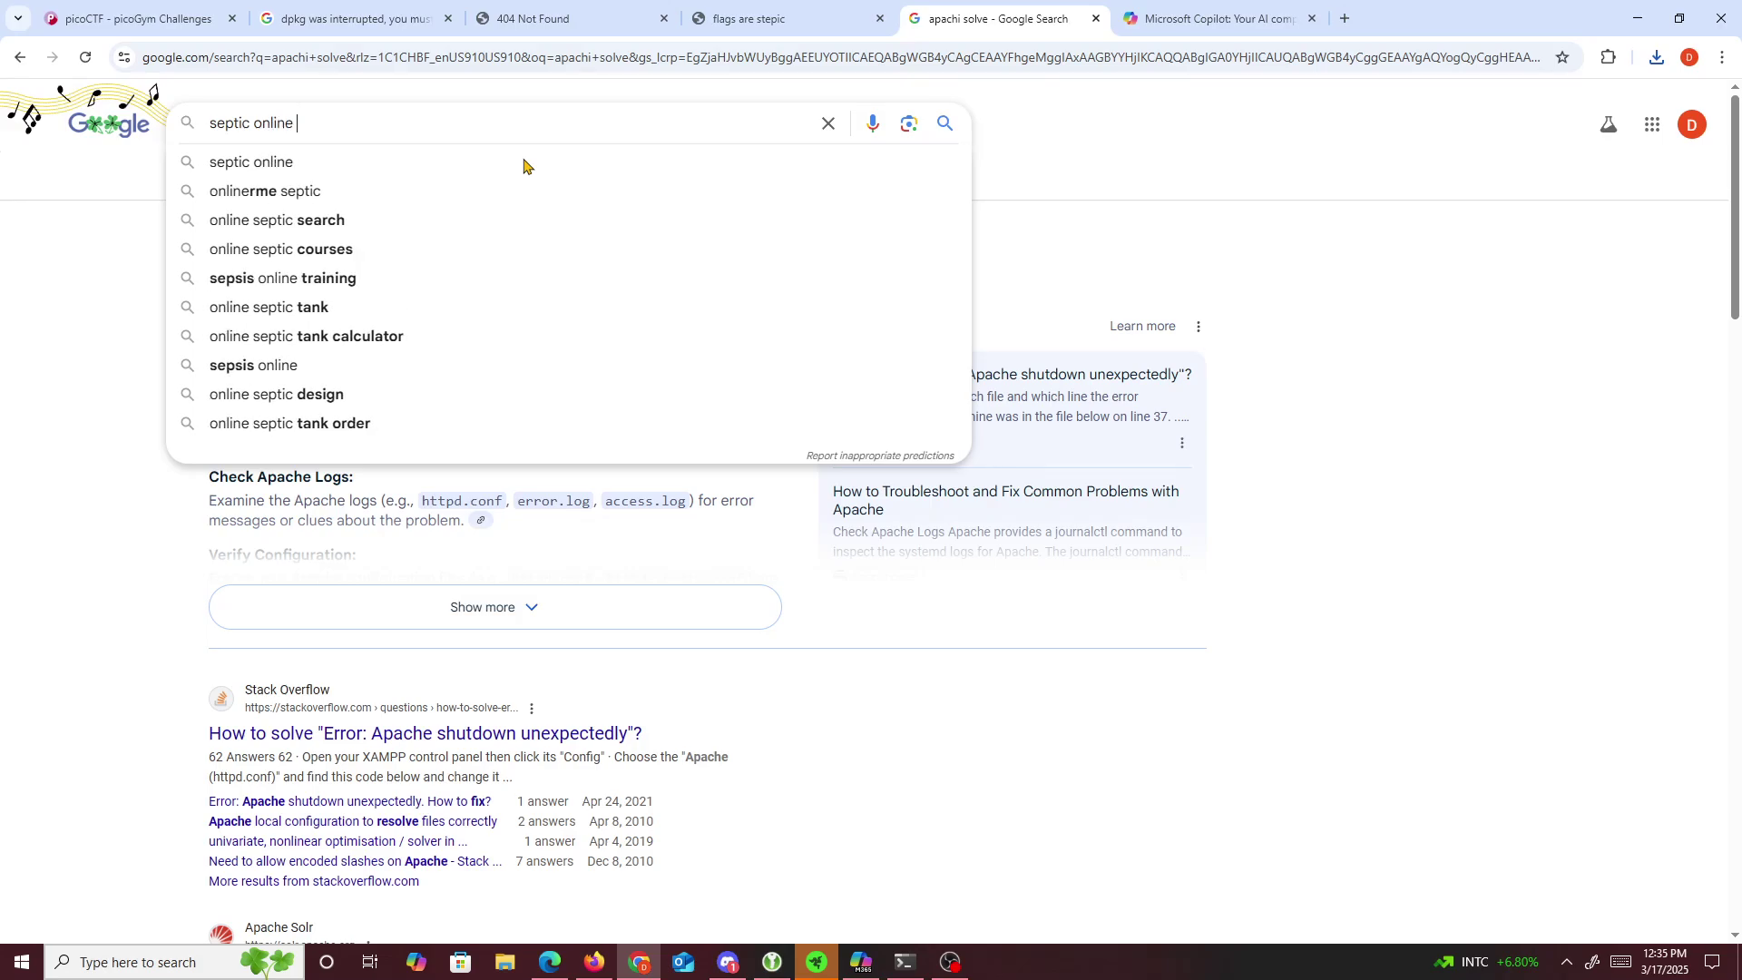
key(Return)
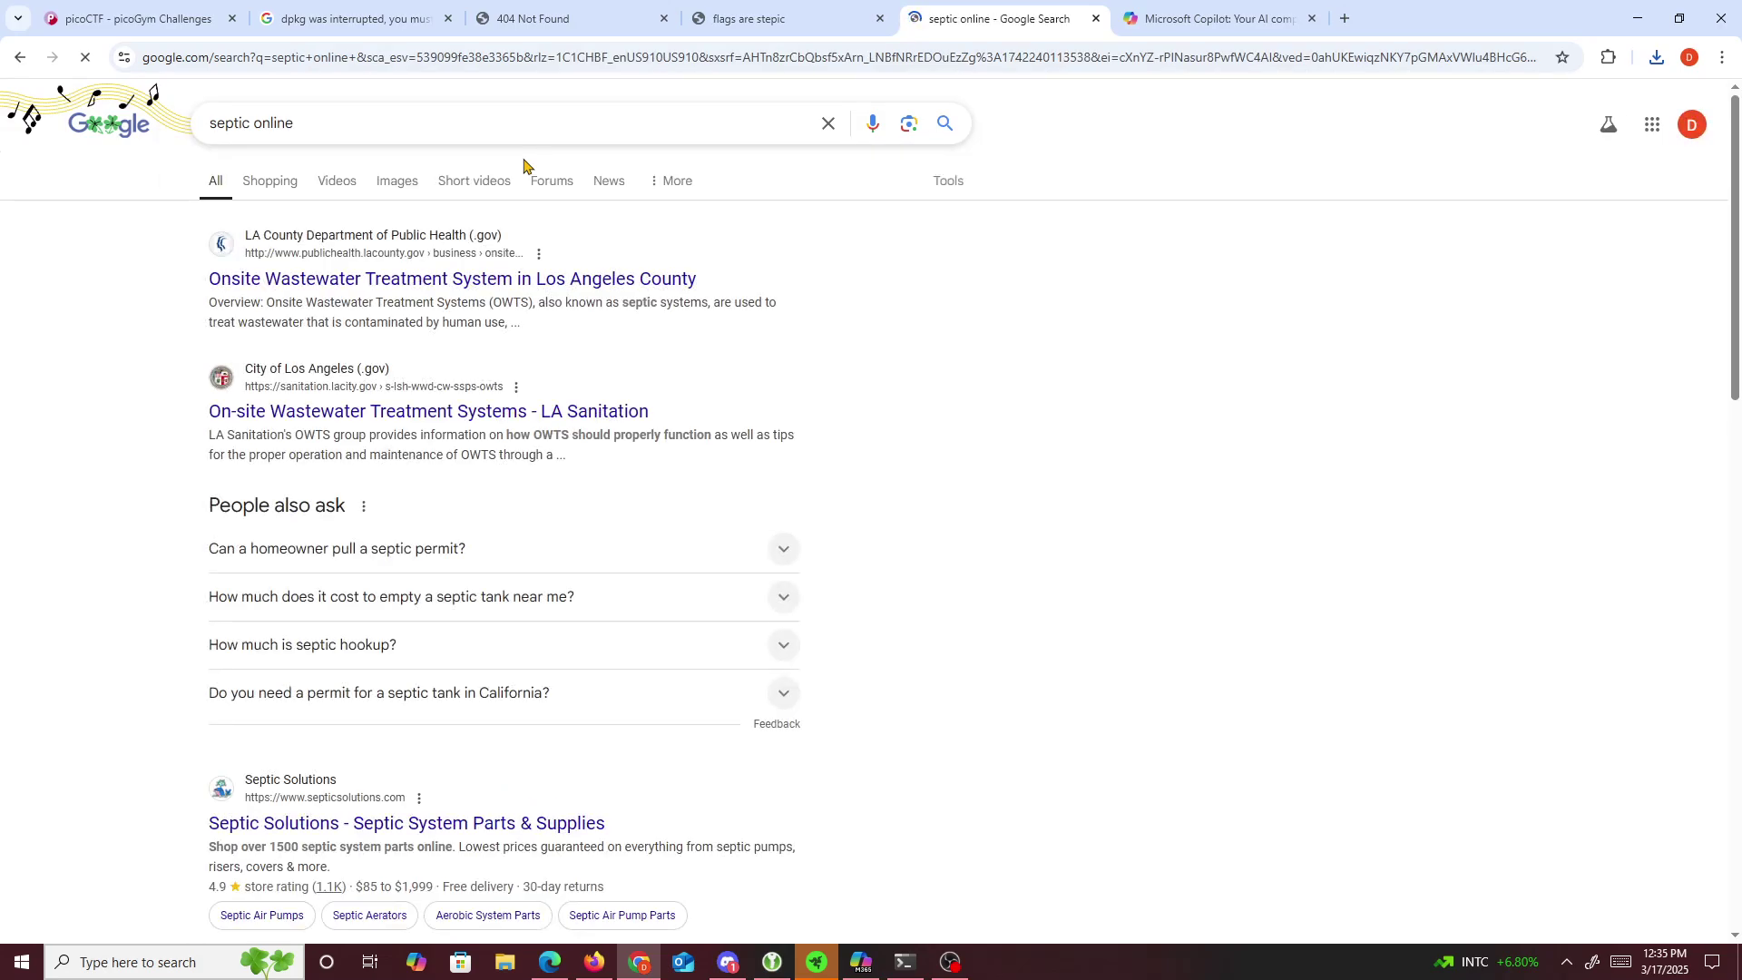
- Extend the web search to "septic online tool" and skim the results
click(503, 127)
text(tool)
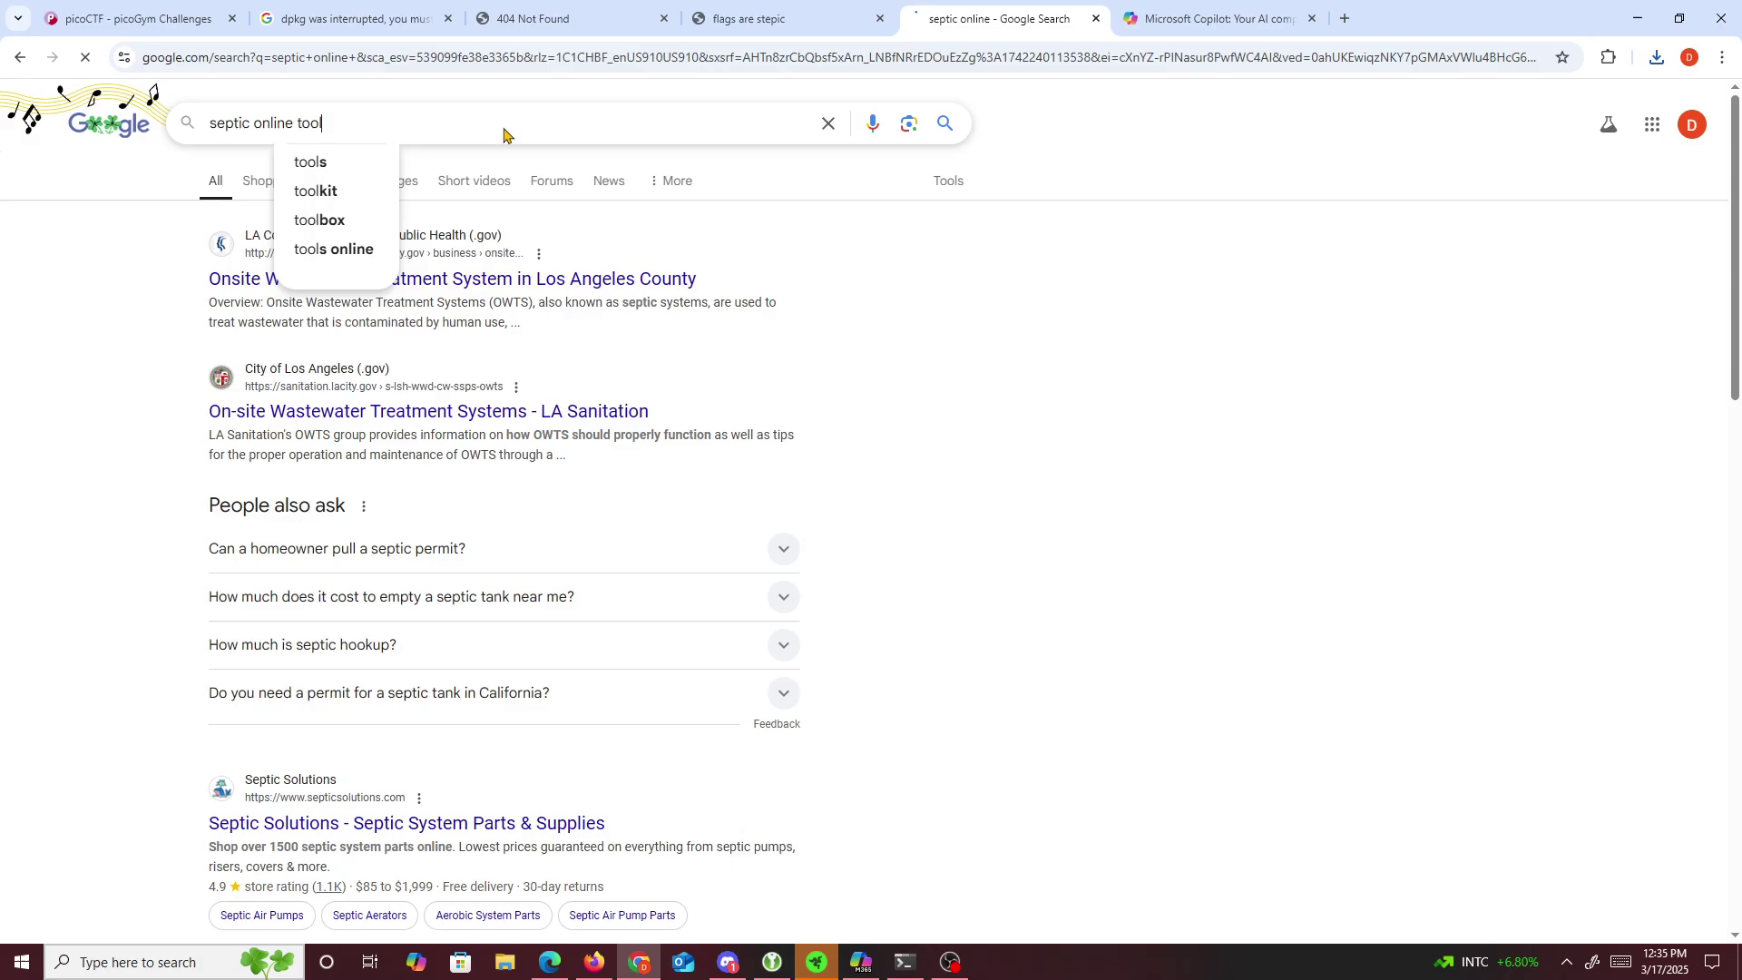
key(Return)
scroll(436, 359, down, 2)
scroll(435, 358, up, 3)
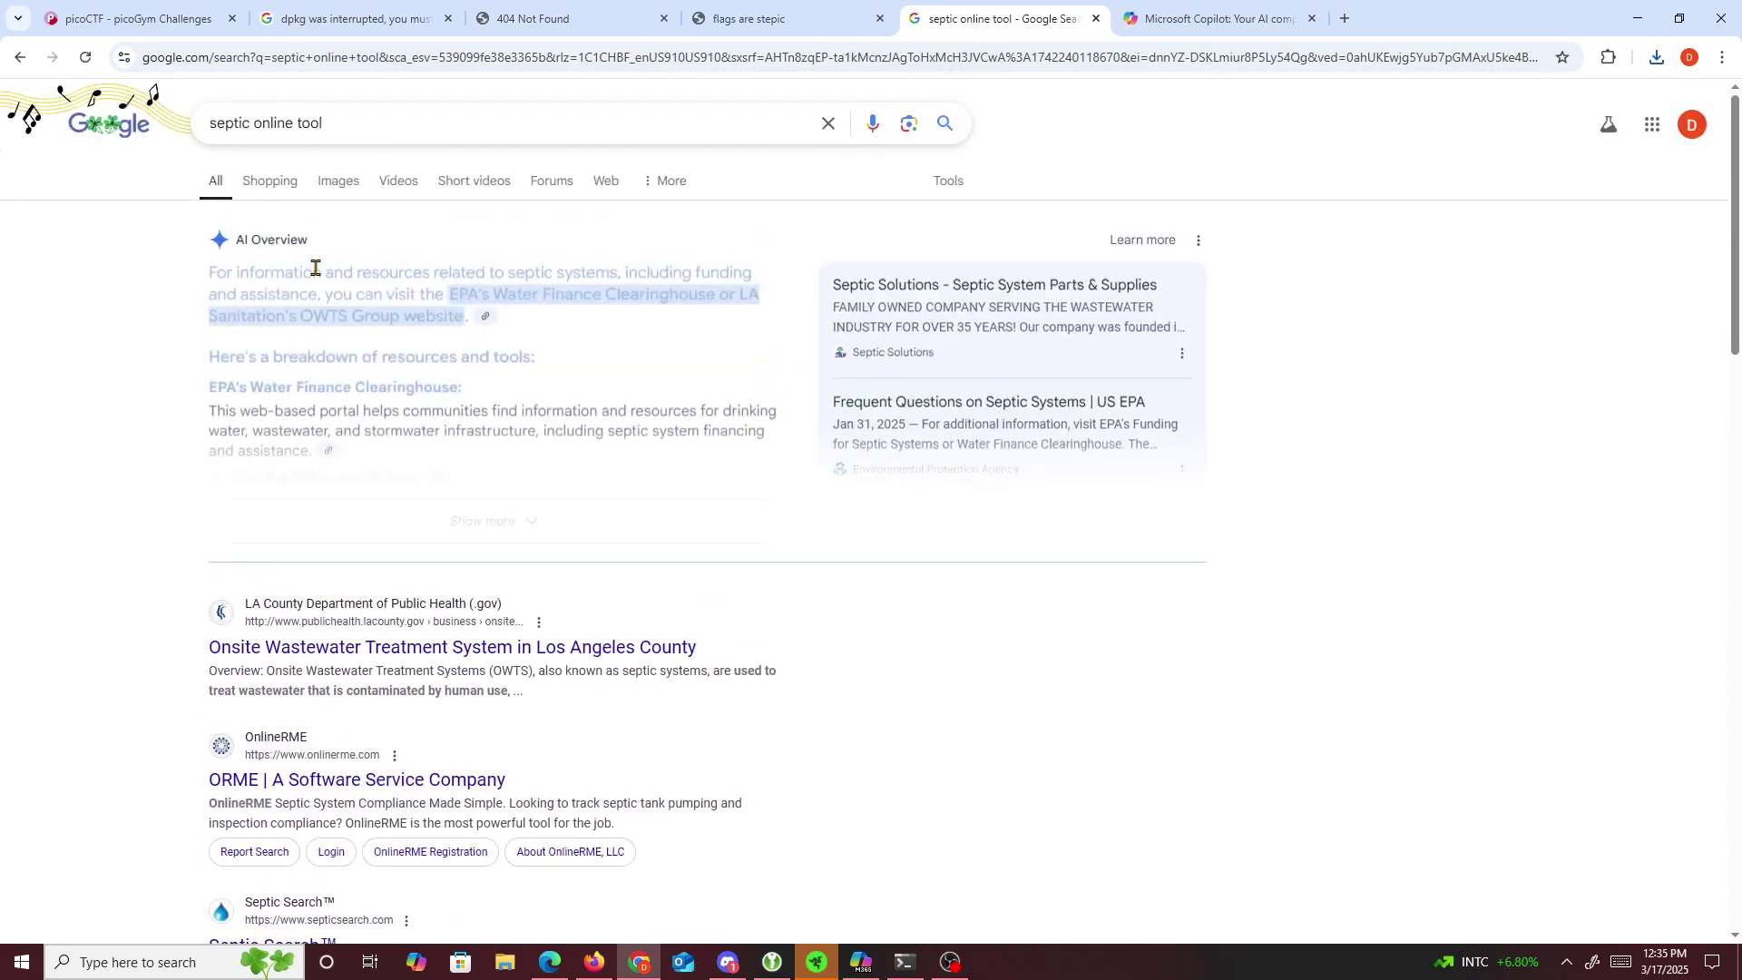
- Check the package configuration's progress in the second Kali session, and view the apt update output in the first session
click(712, 18)
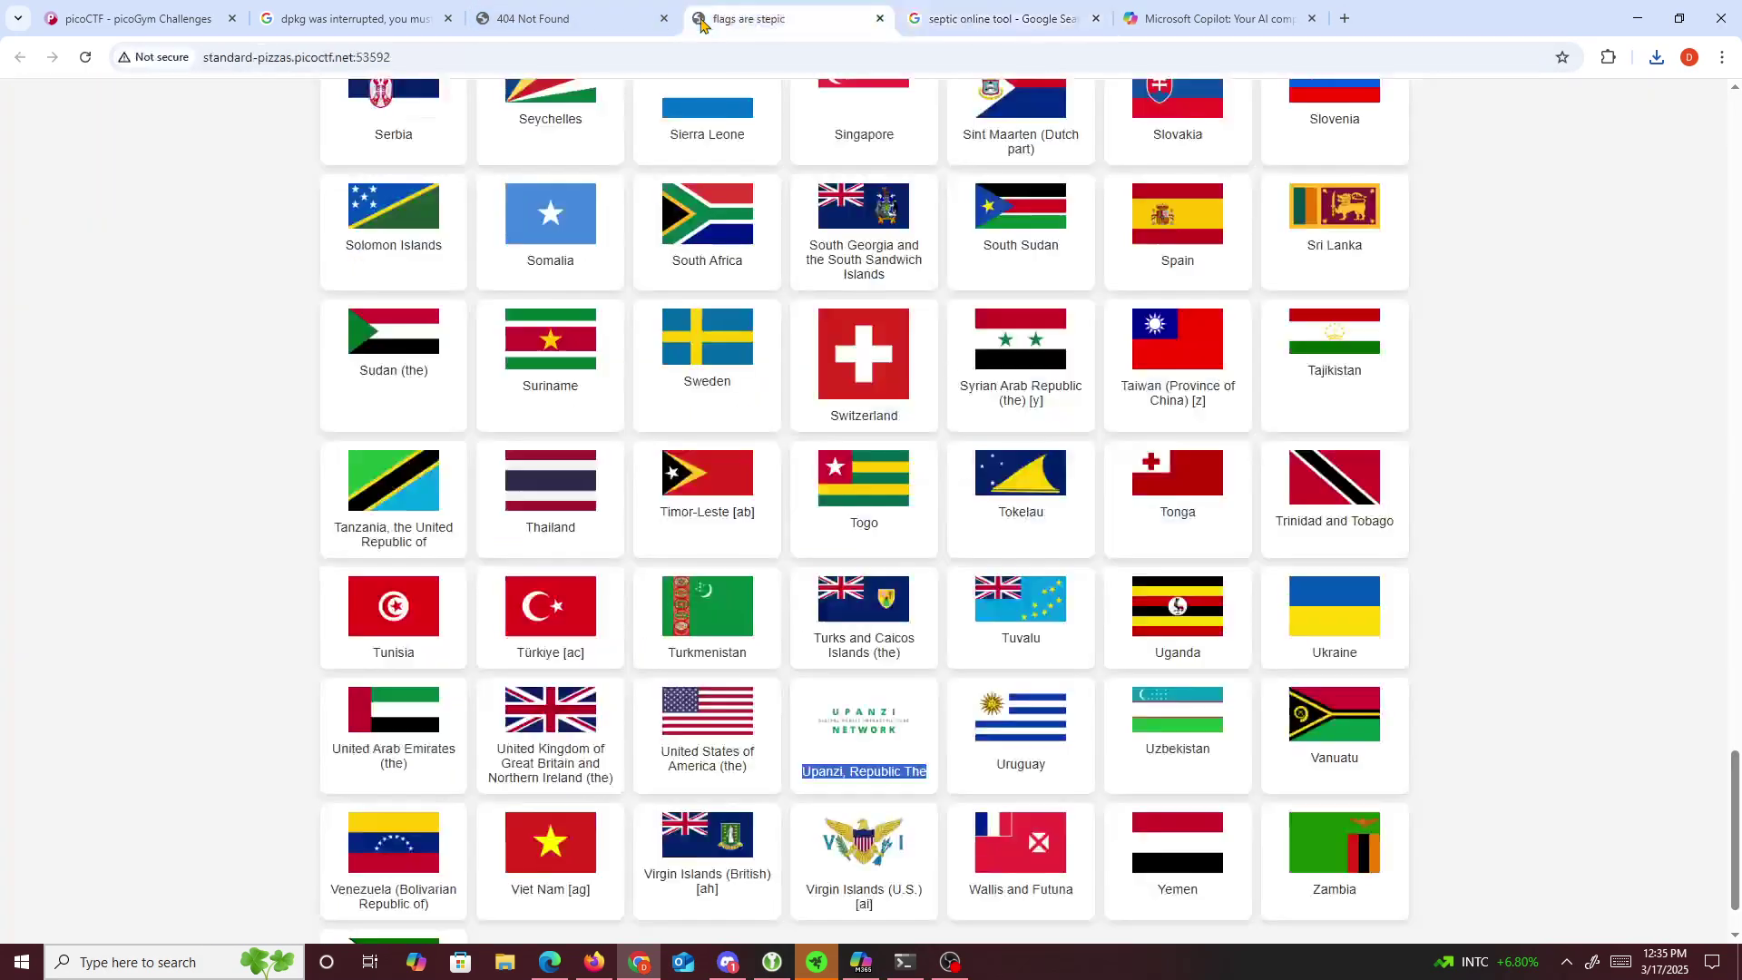
click(615, 18)
click(970, 18)
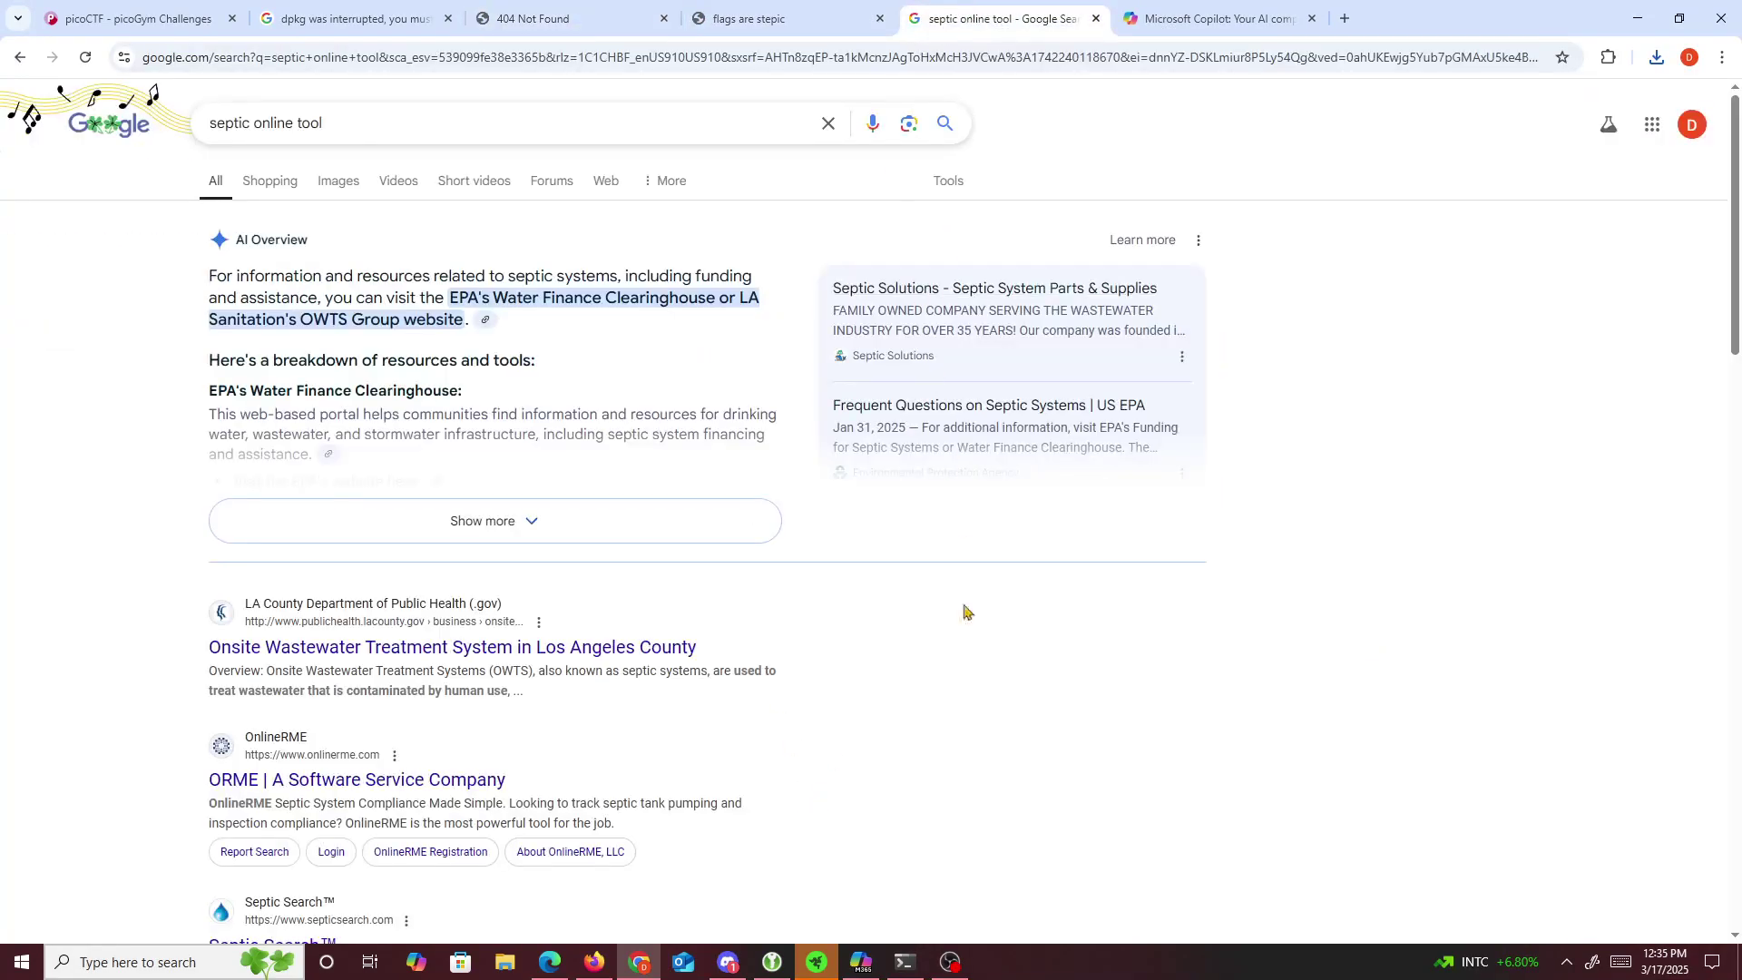
click(905, 960)
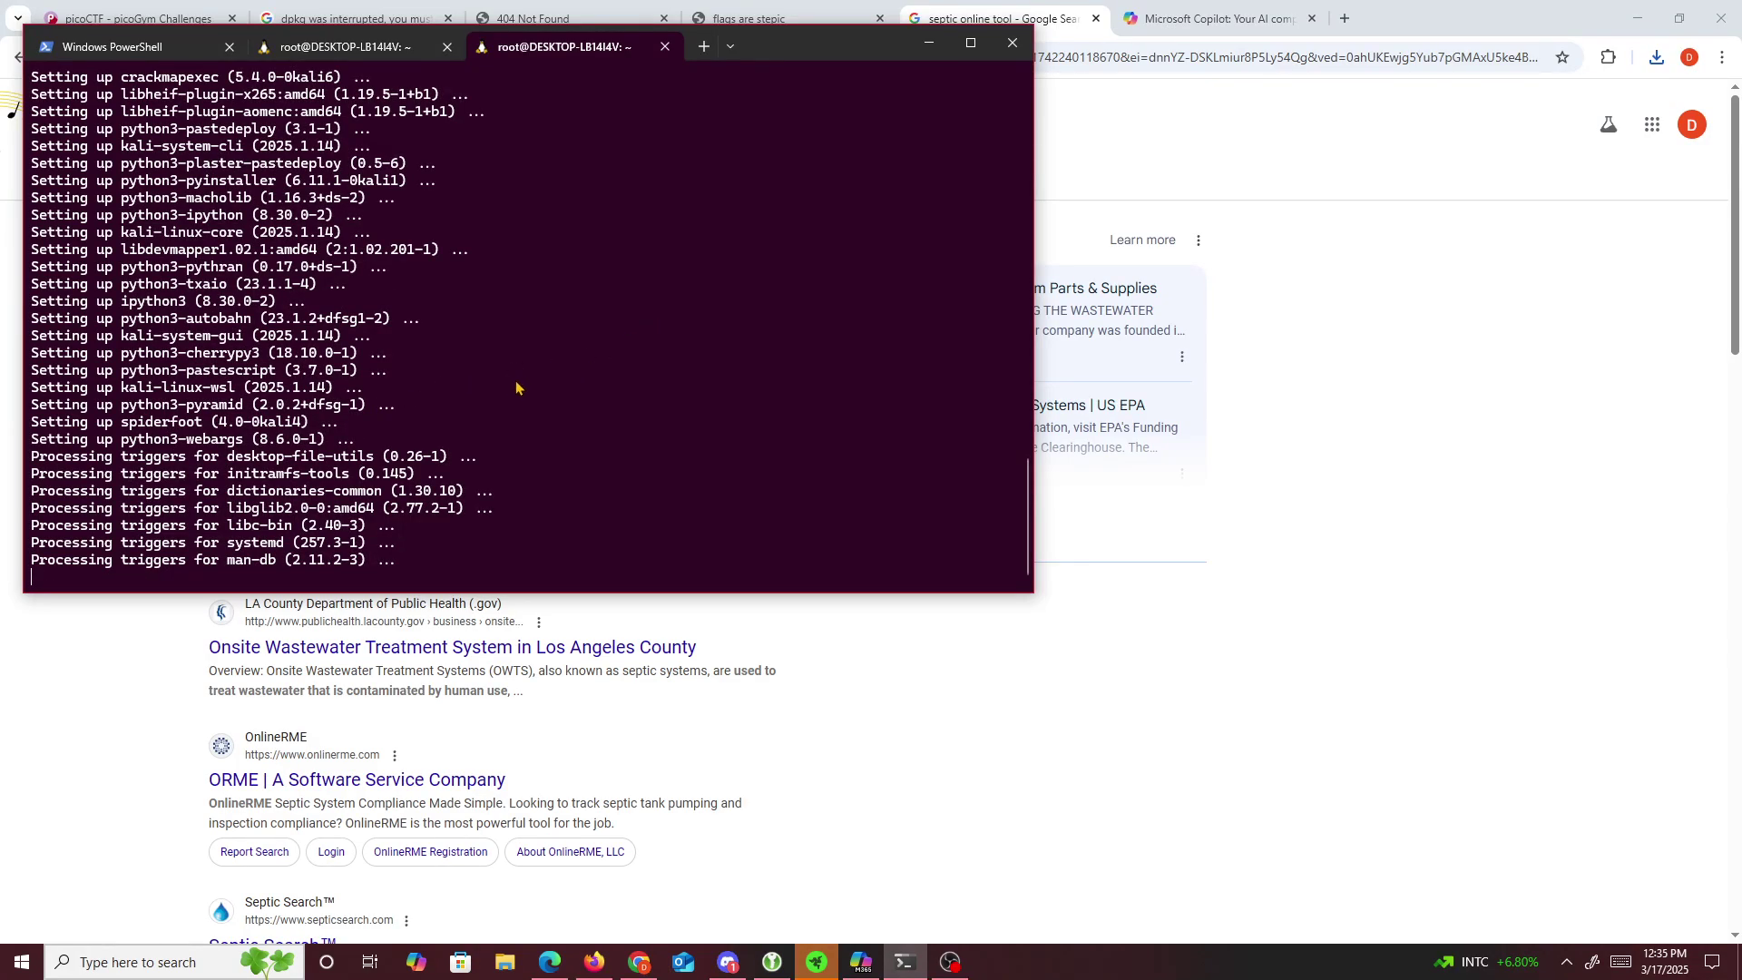
scroll(511, 393, up, 1)
scroll(506, 400, down, 1)
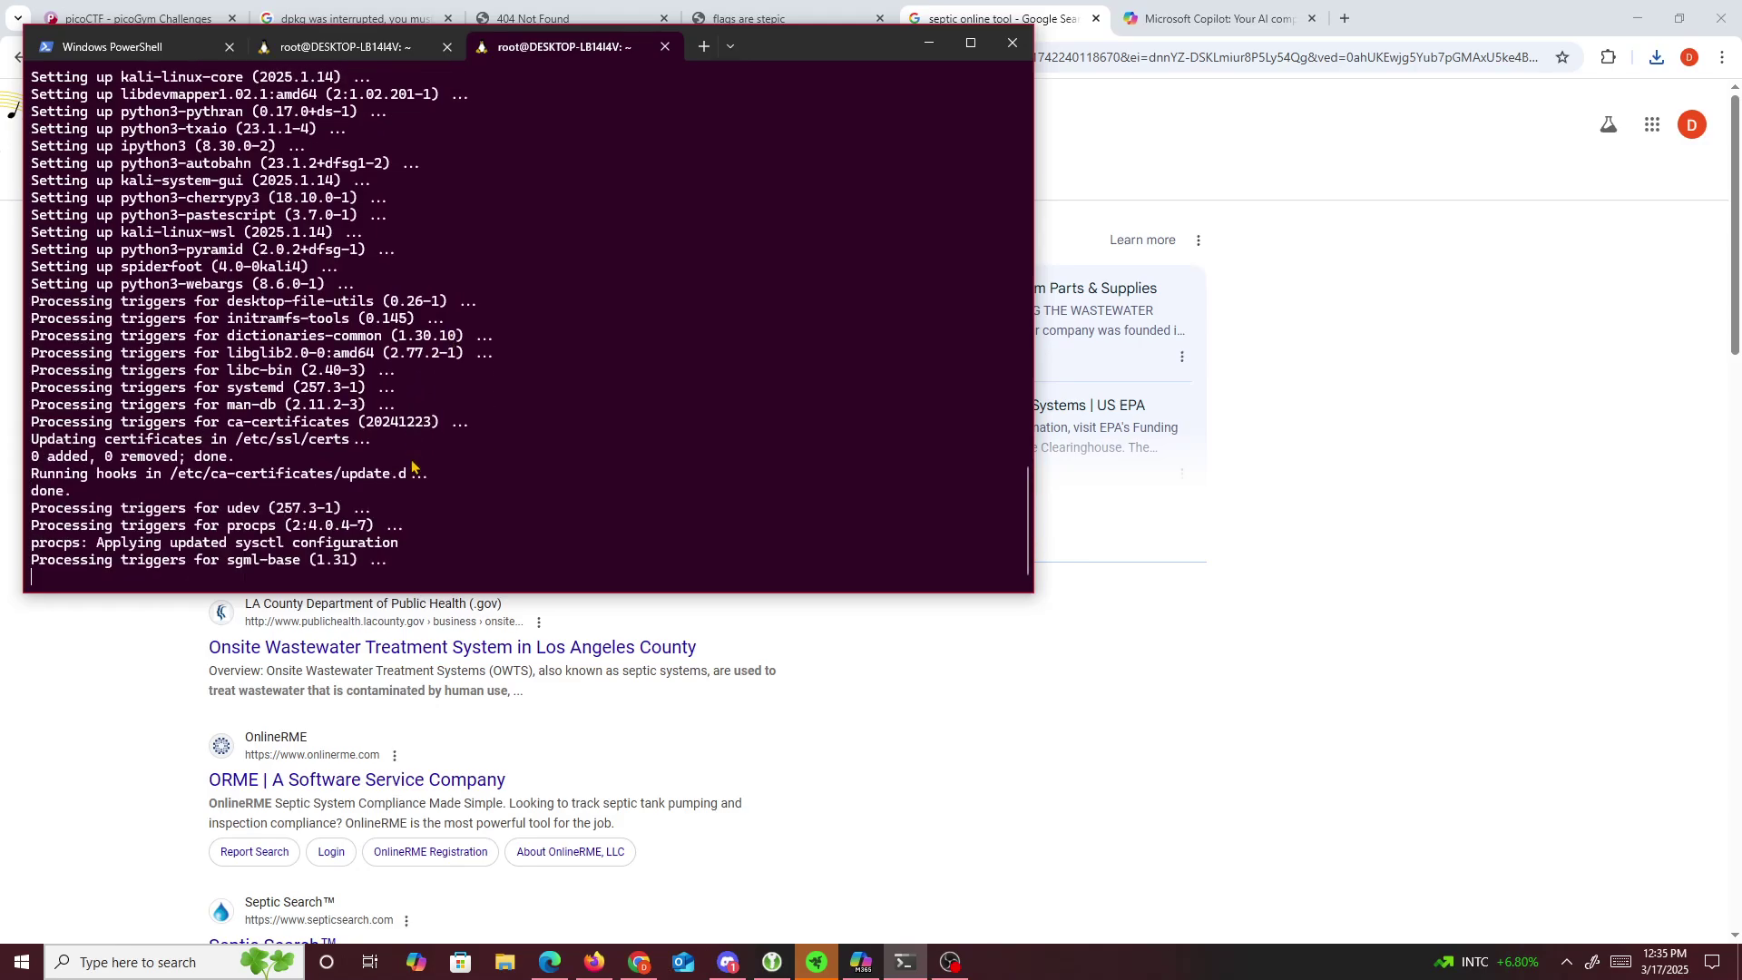
click(354, 47)
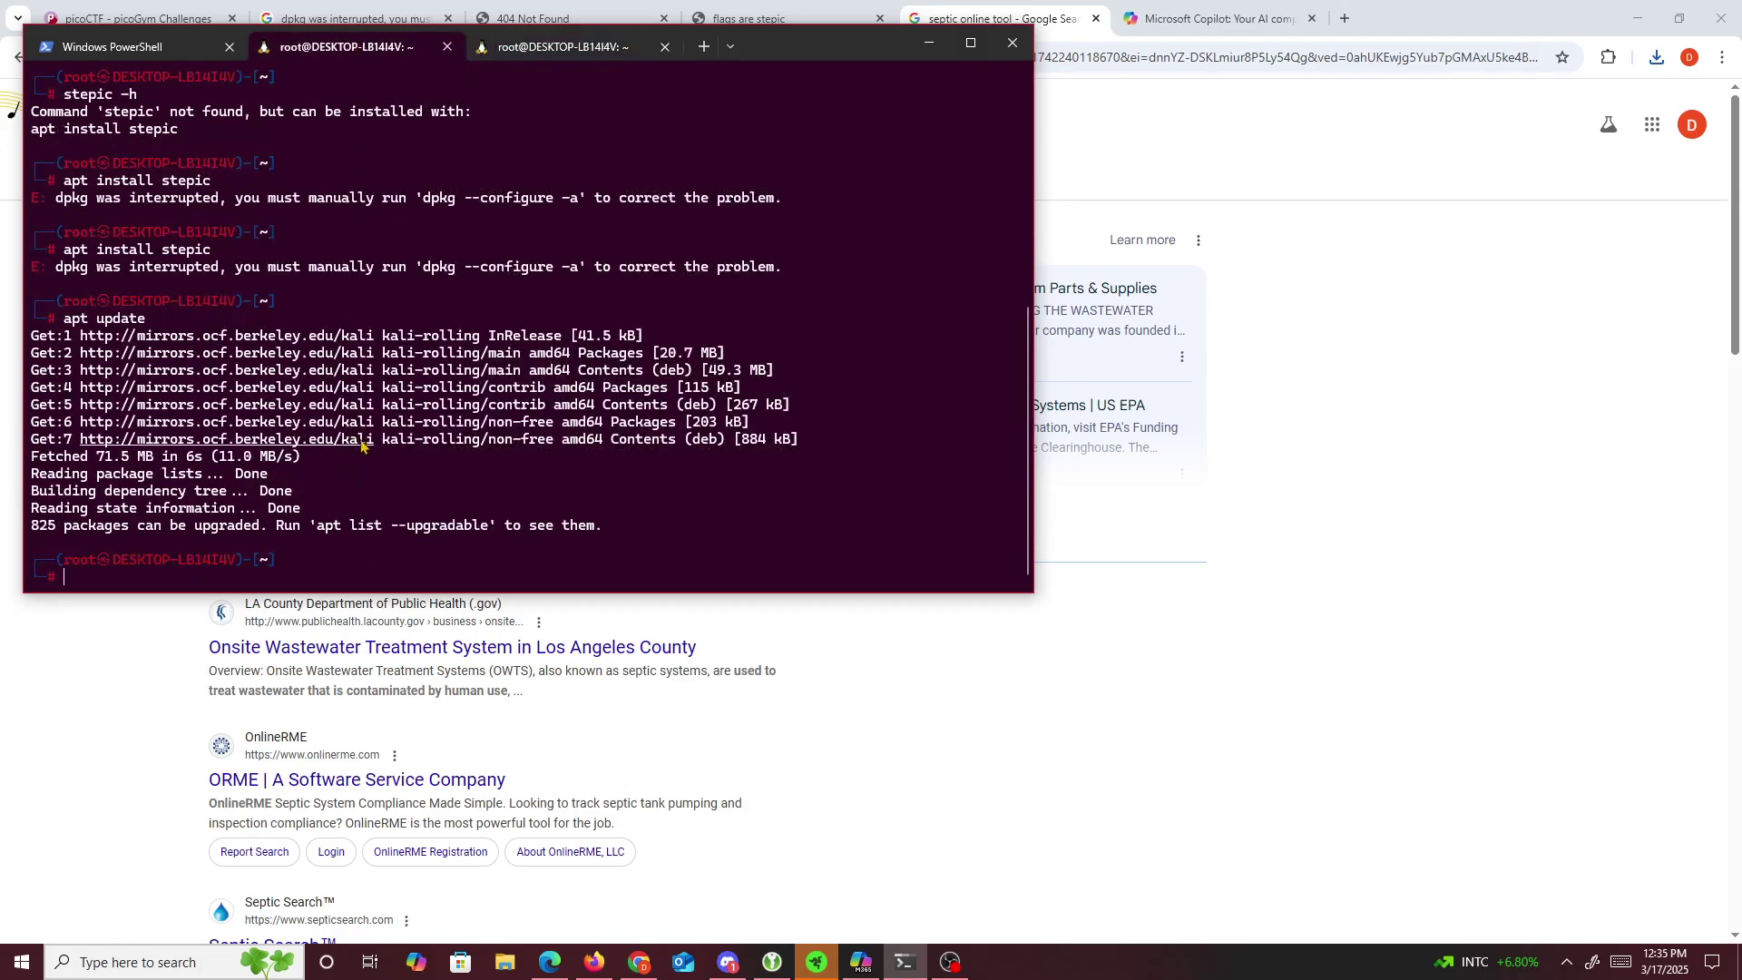
- Change the web search to "septic kali" and refine it to "septic kali linux"
click(1250, 511)
click(421, 121)
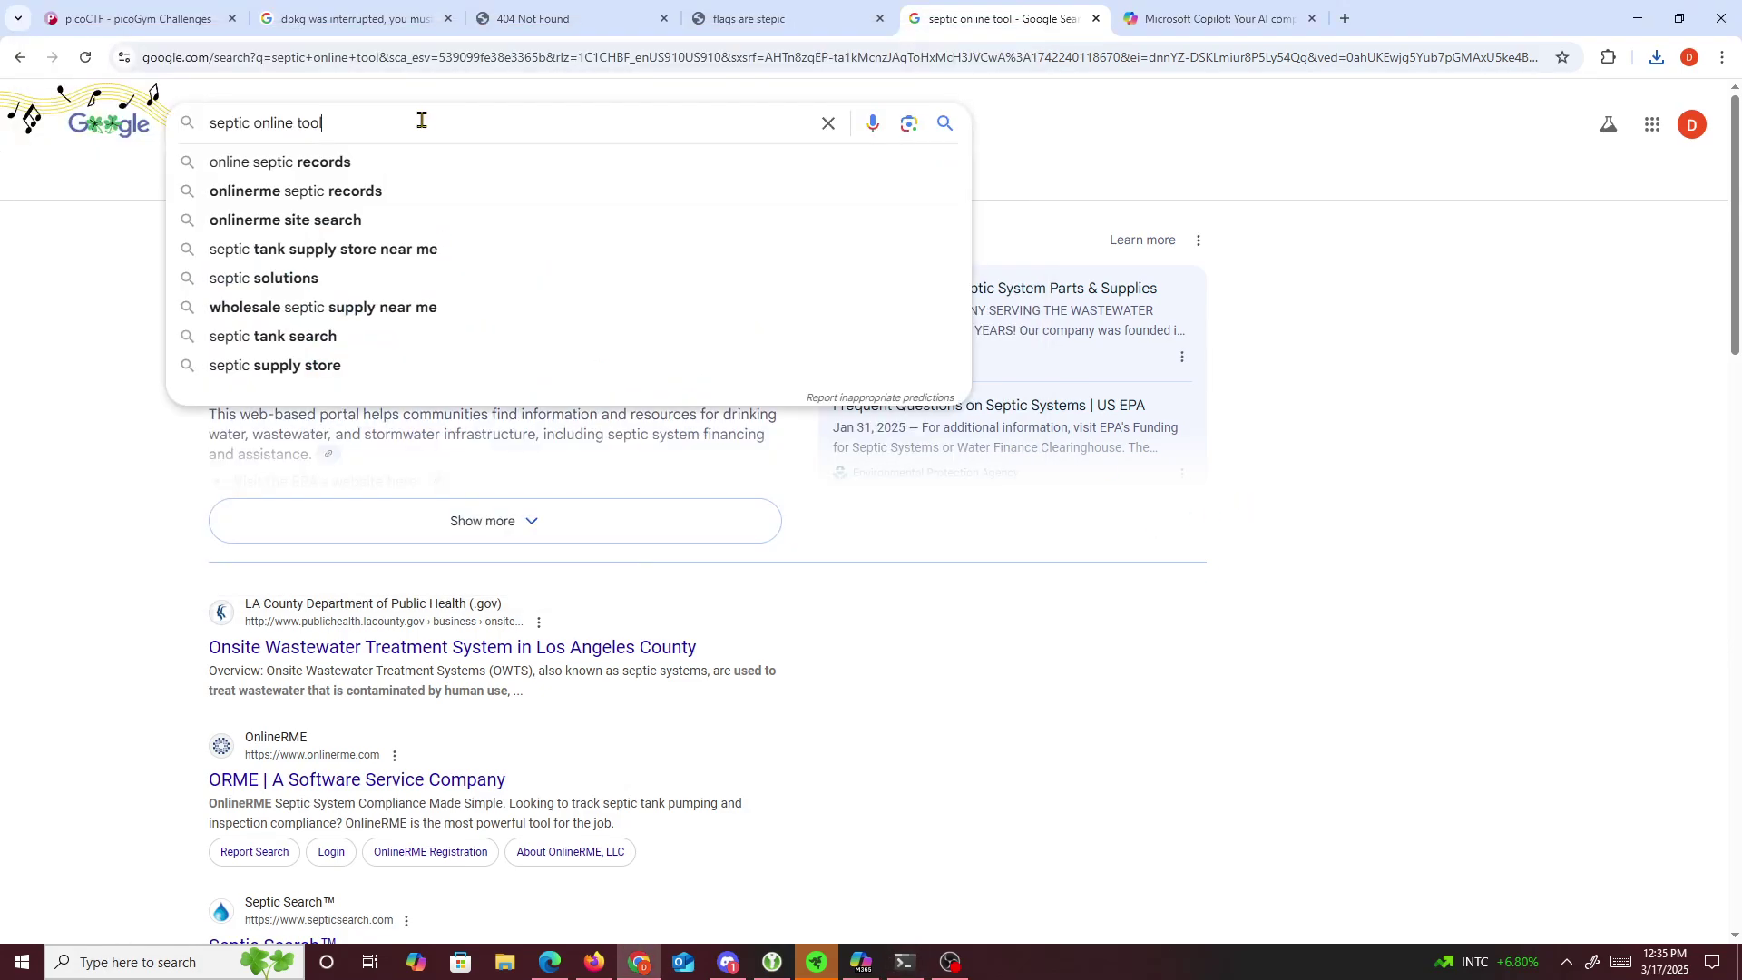
key(ctrl+shift+Left)
key(BackSpace)
key(ctrl+BackSpace)
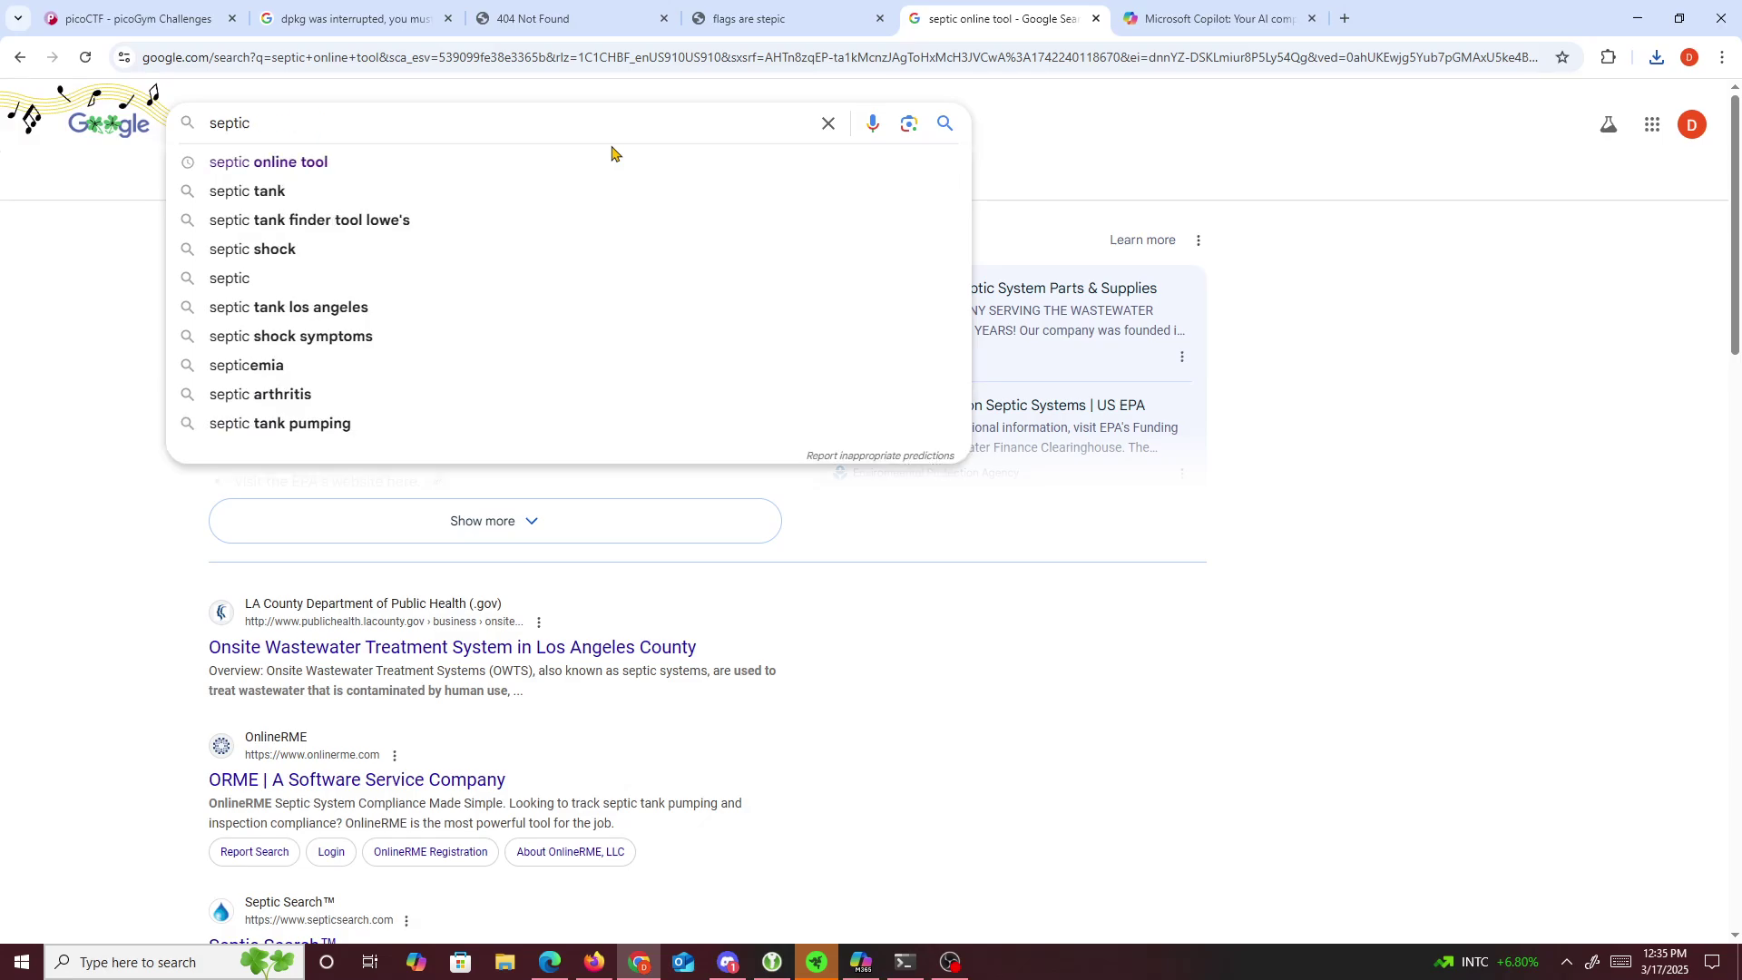
text(kali)
key(Return)
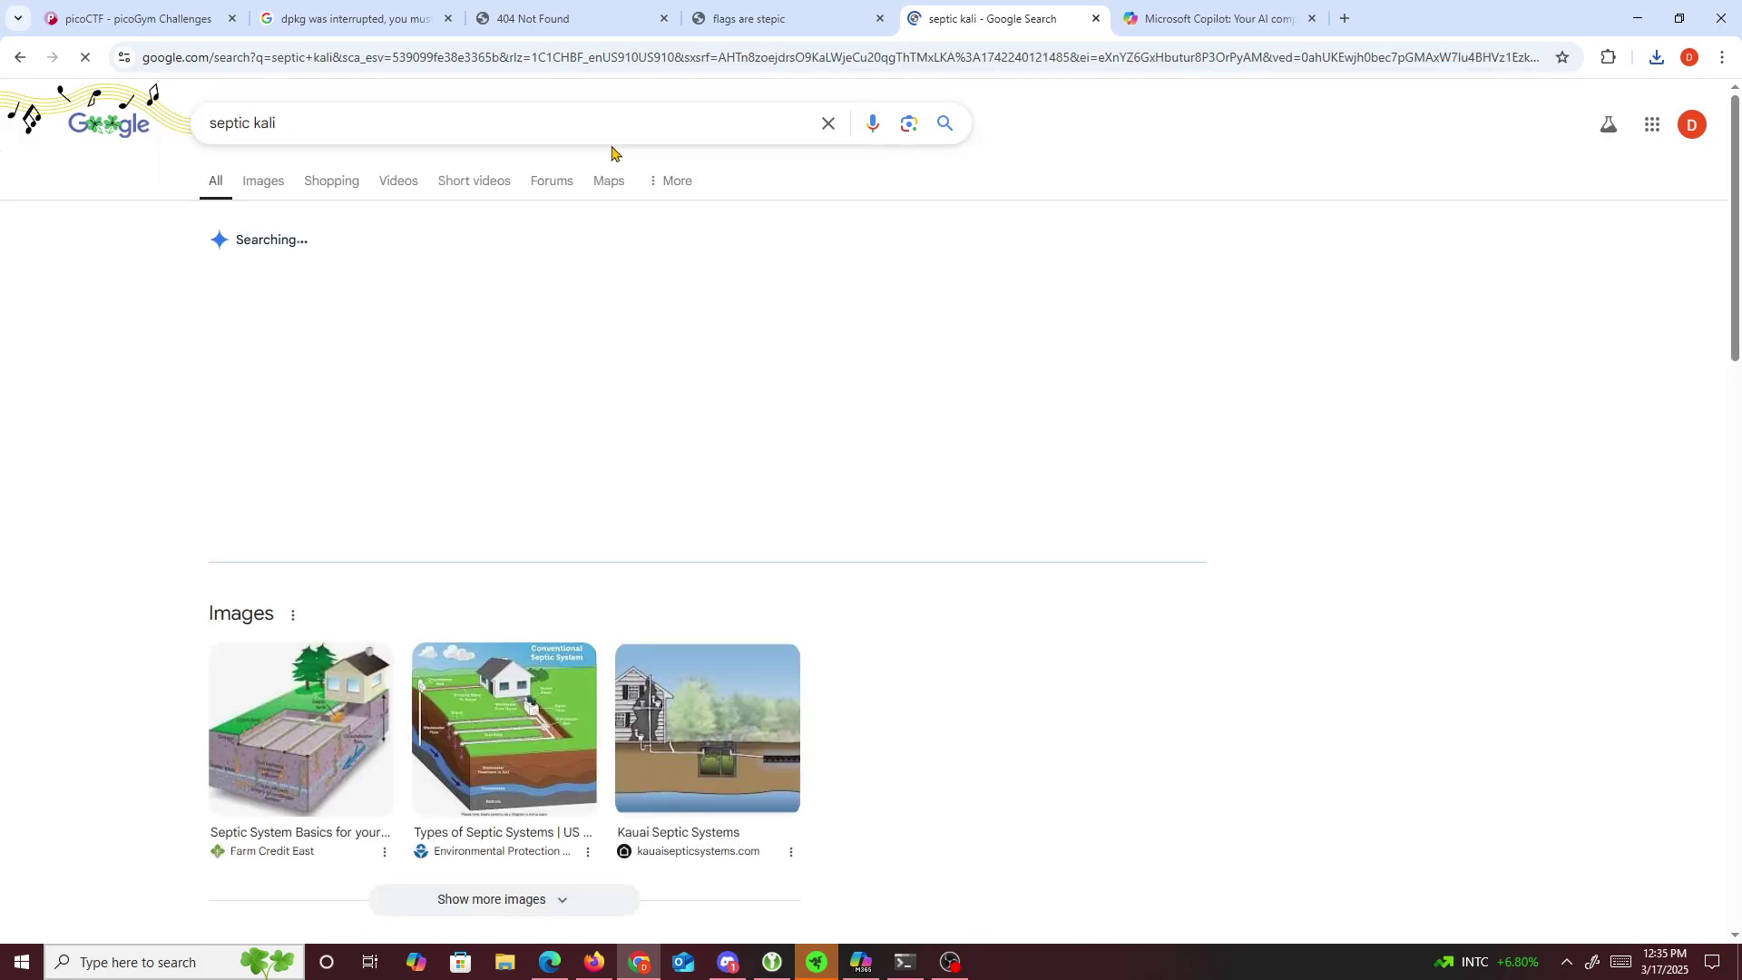
click(414, 117)
text(linux)
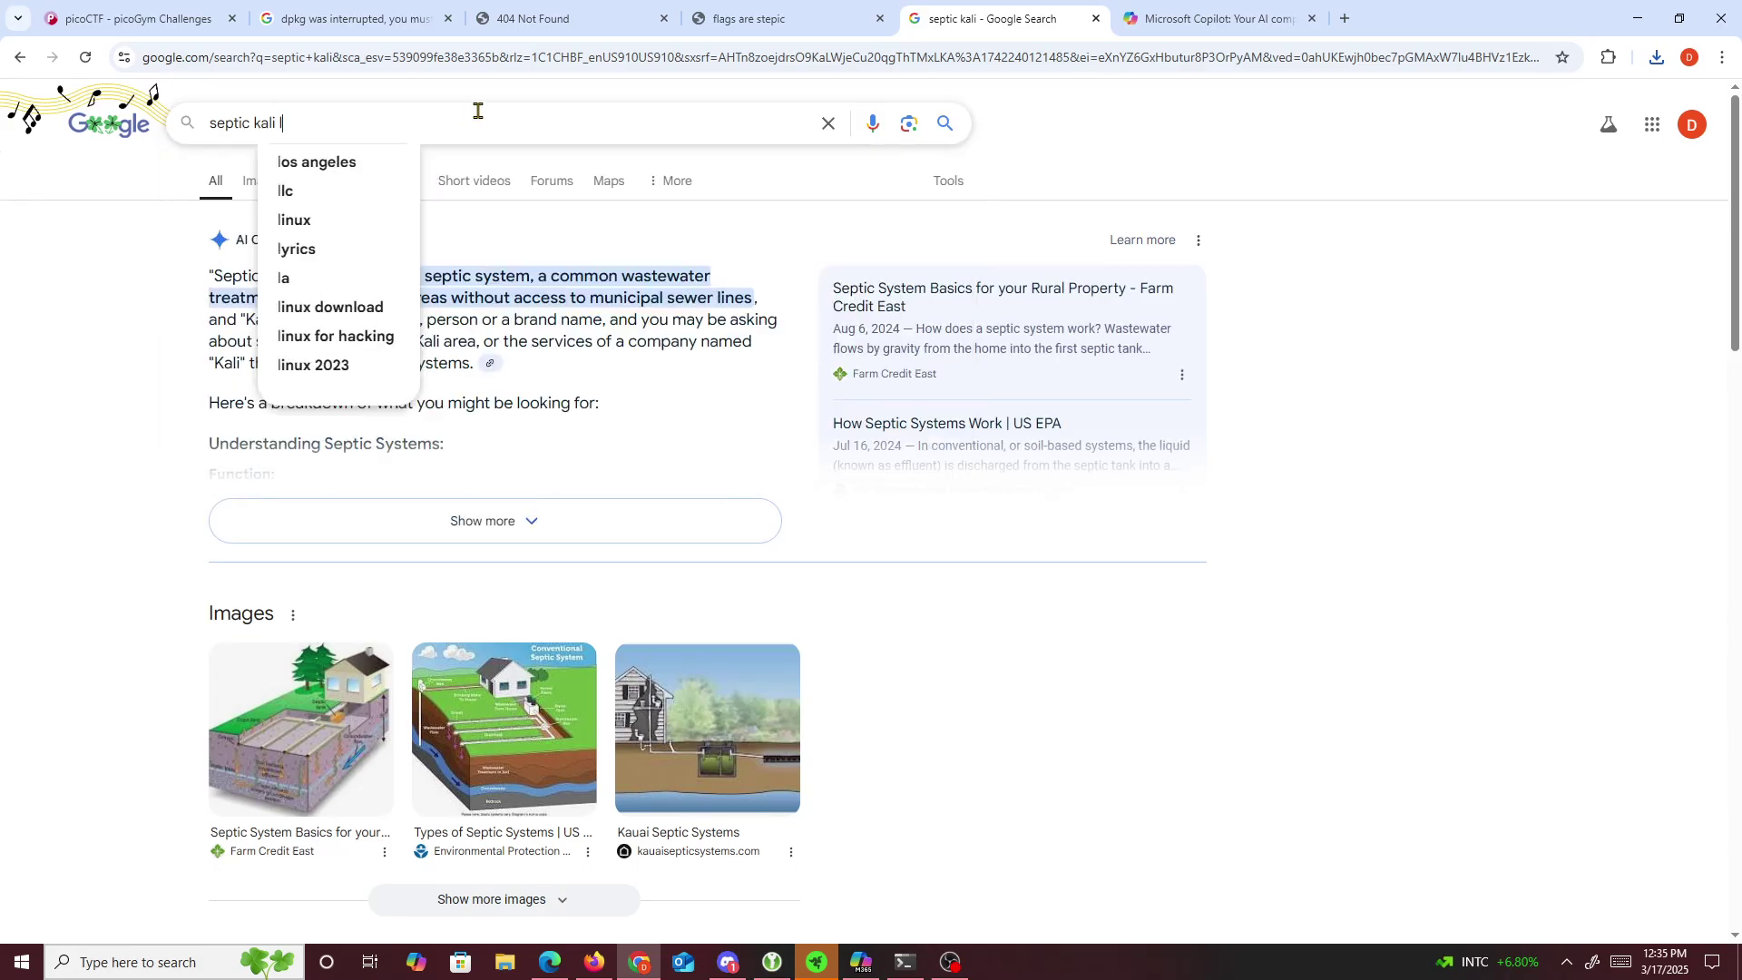
key(Return)
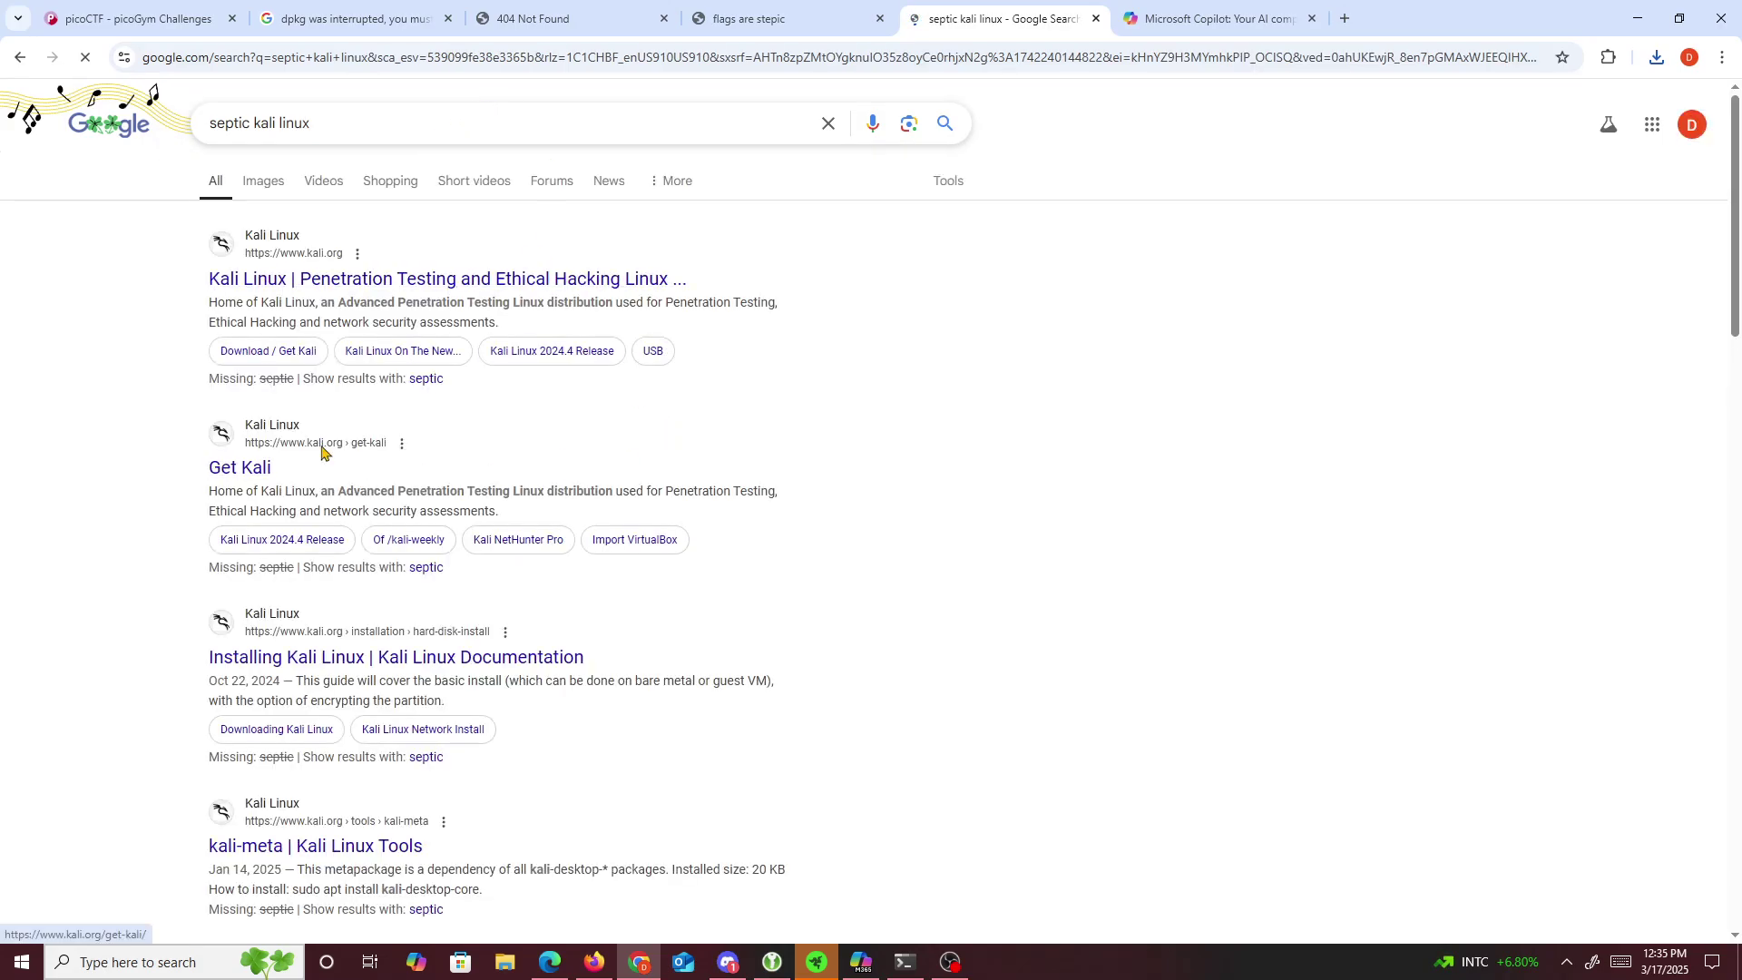
- Copy the word "stepic" from the picoCTF challenge title, search for "stepic kali linux" with it, and skim the results
click(136, 19)
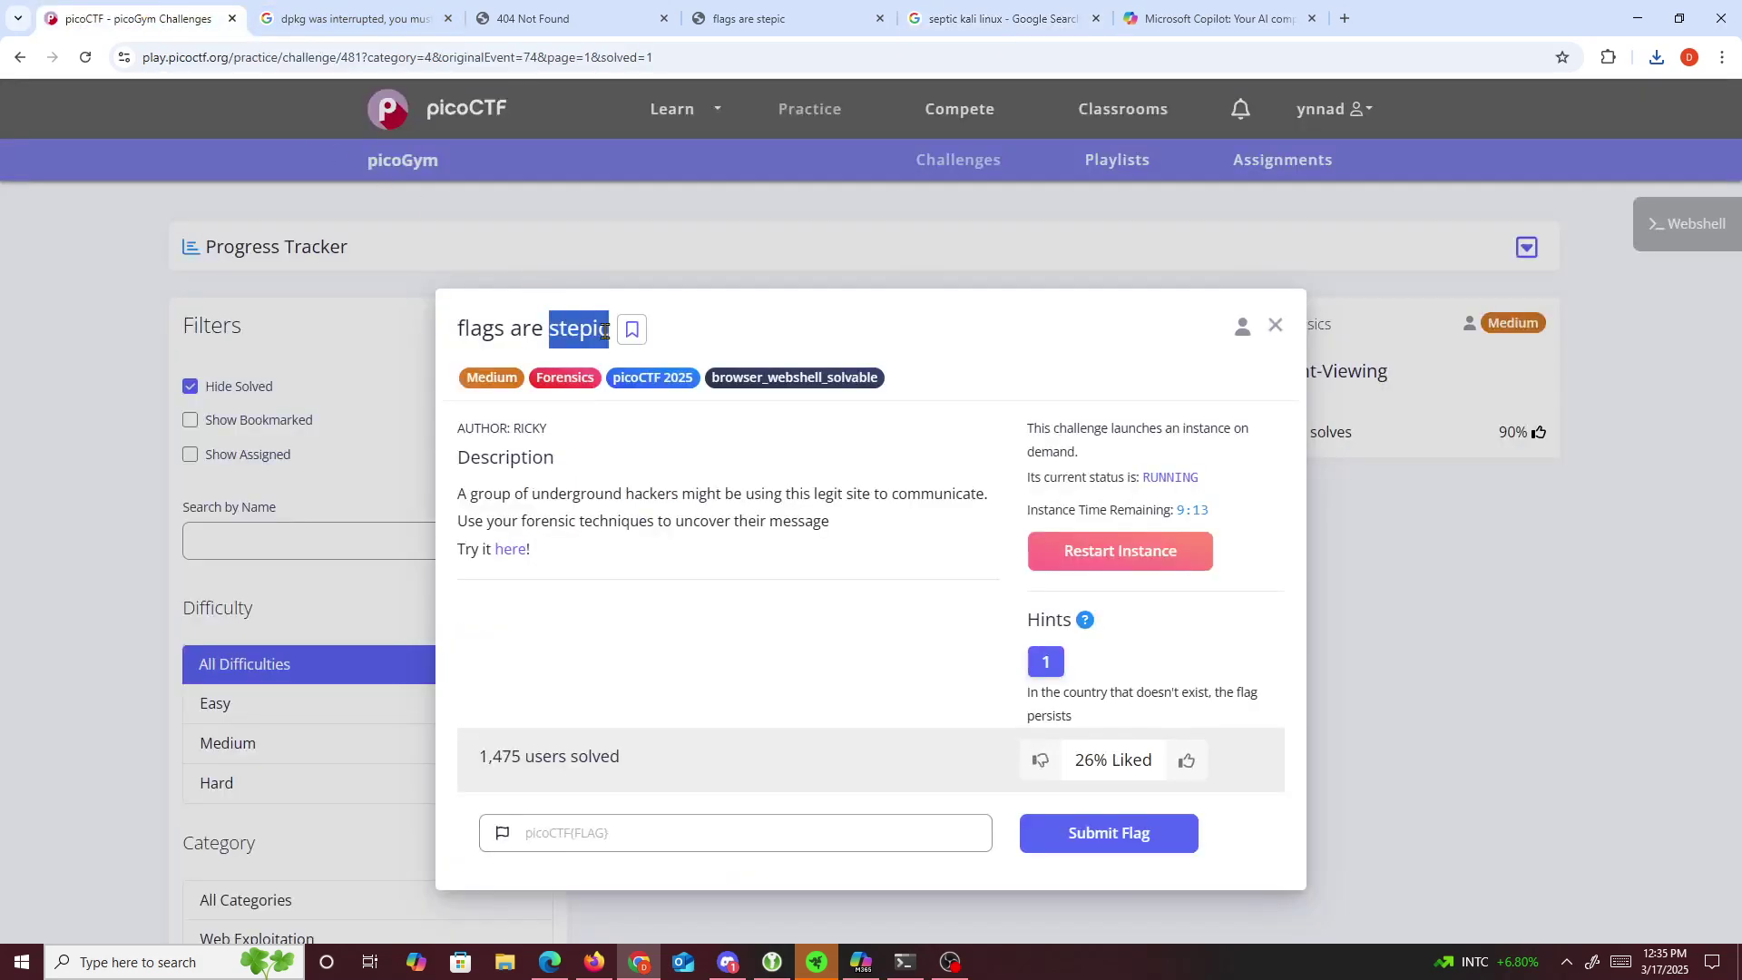
double_click(580, 330)
right_click(584, 334)
click(638, 351)
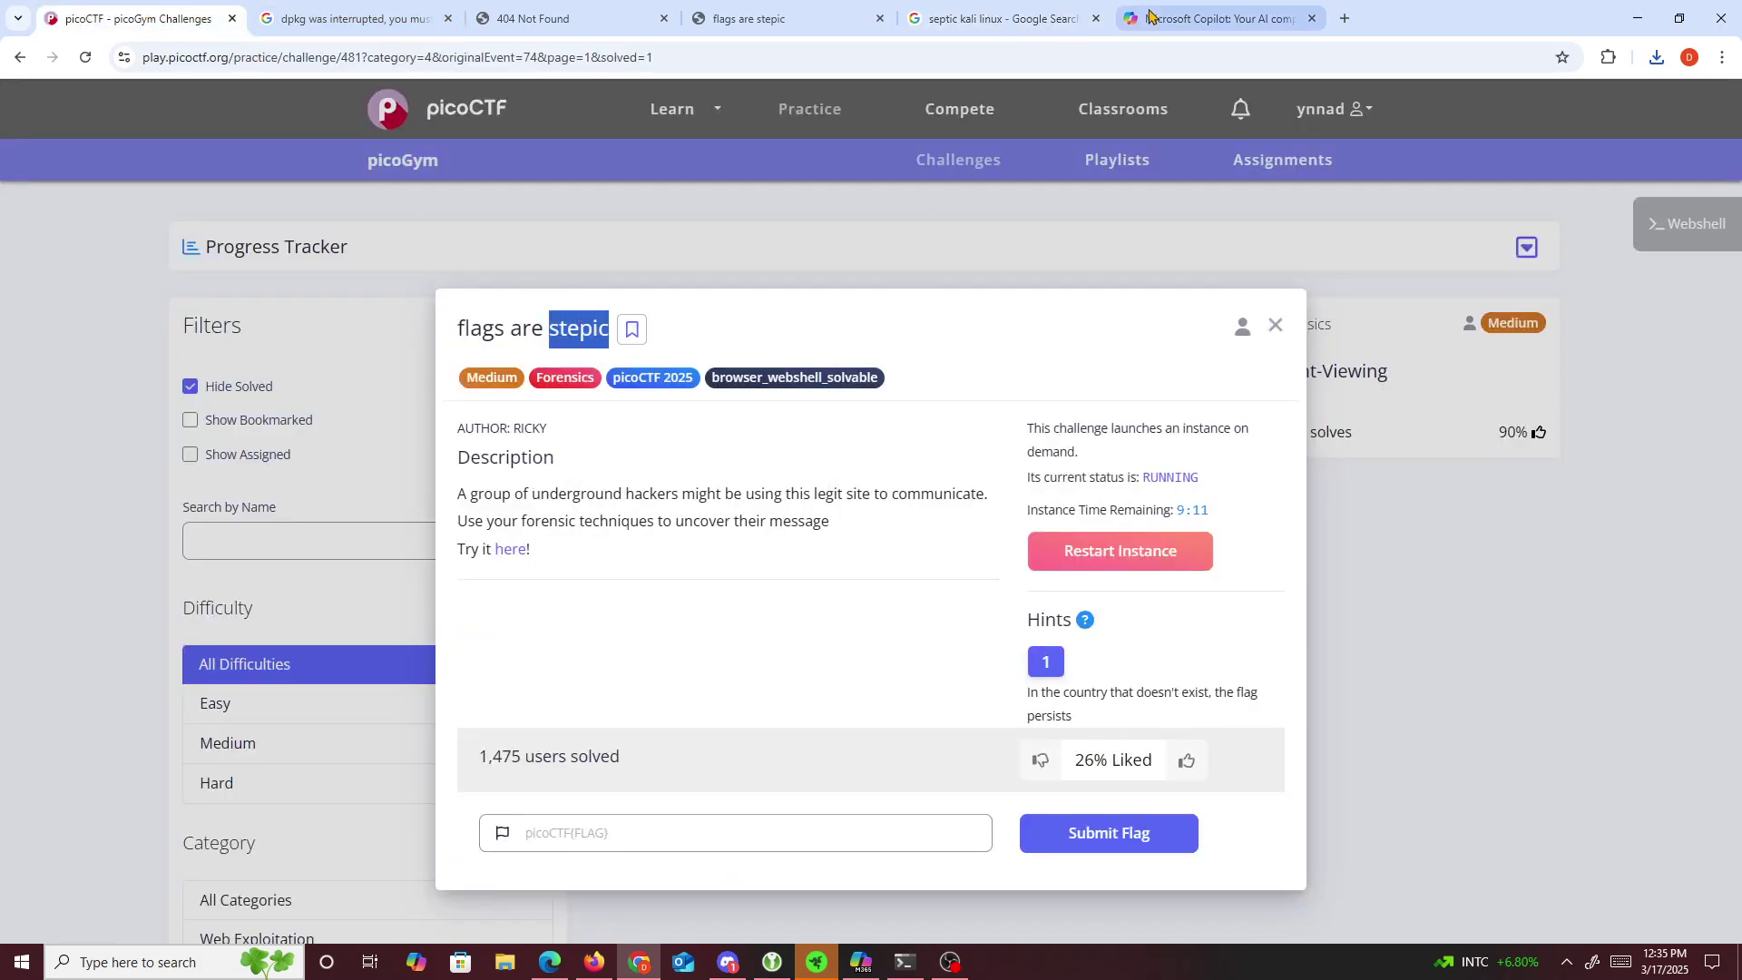
click(998, 18)
click(238, 120)
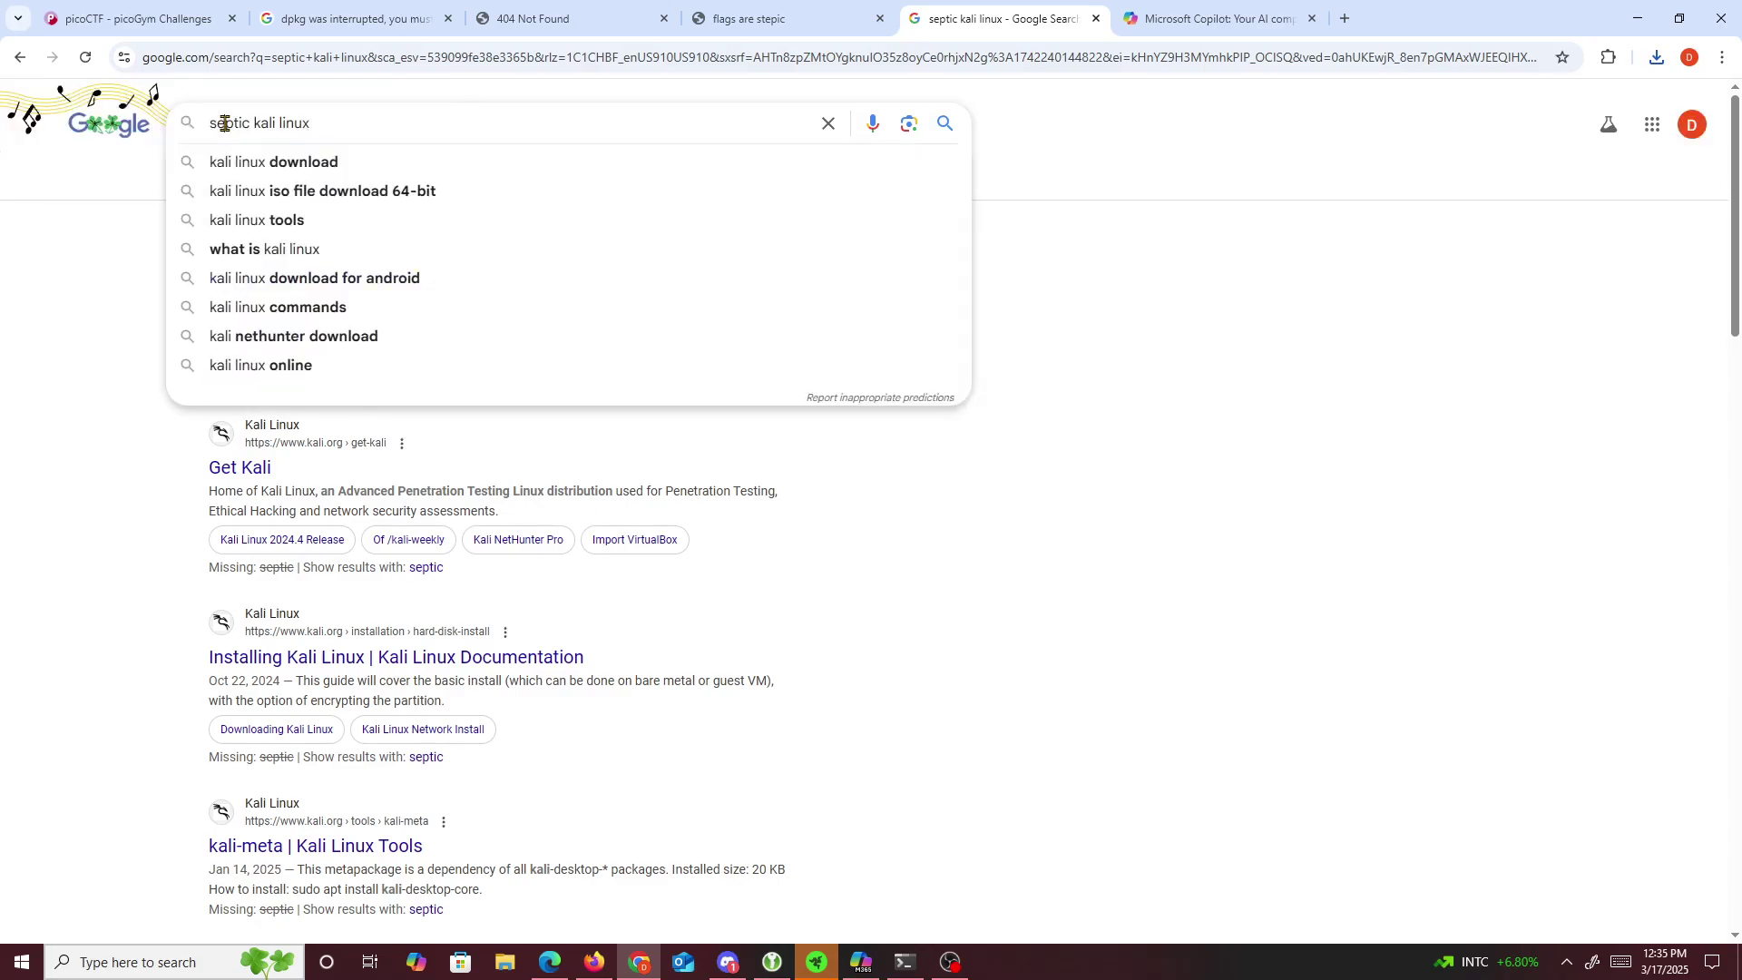
double_click(229, 123)
right_click(229, 126)
click(289, 264)
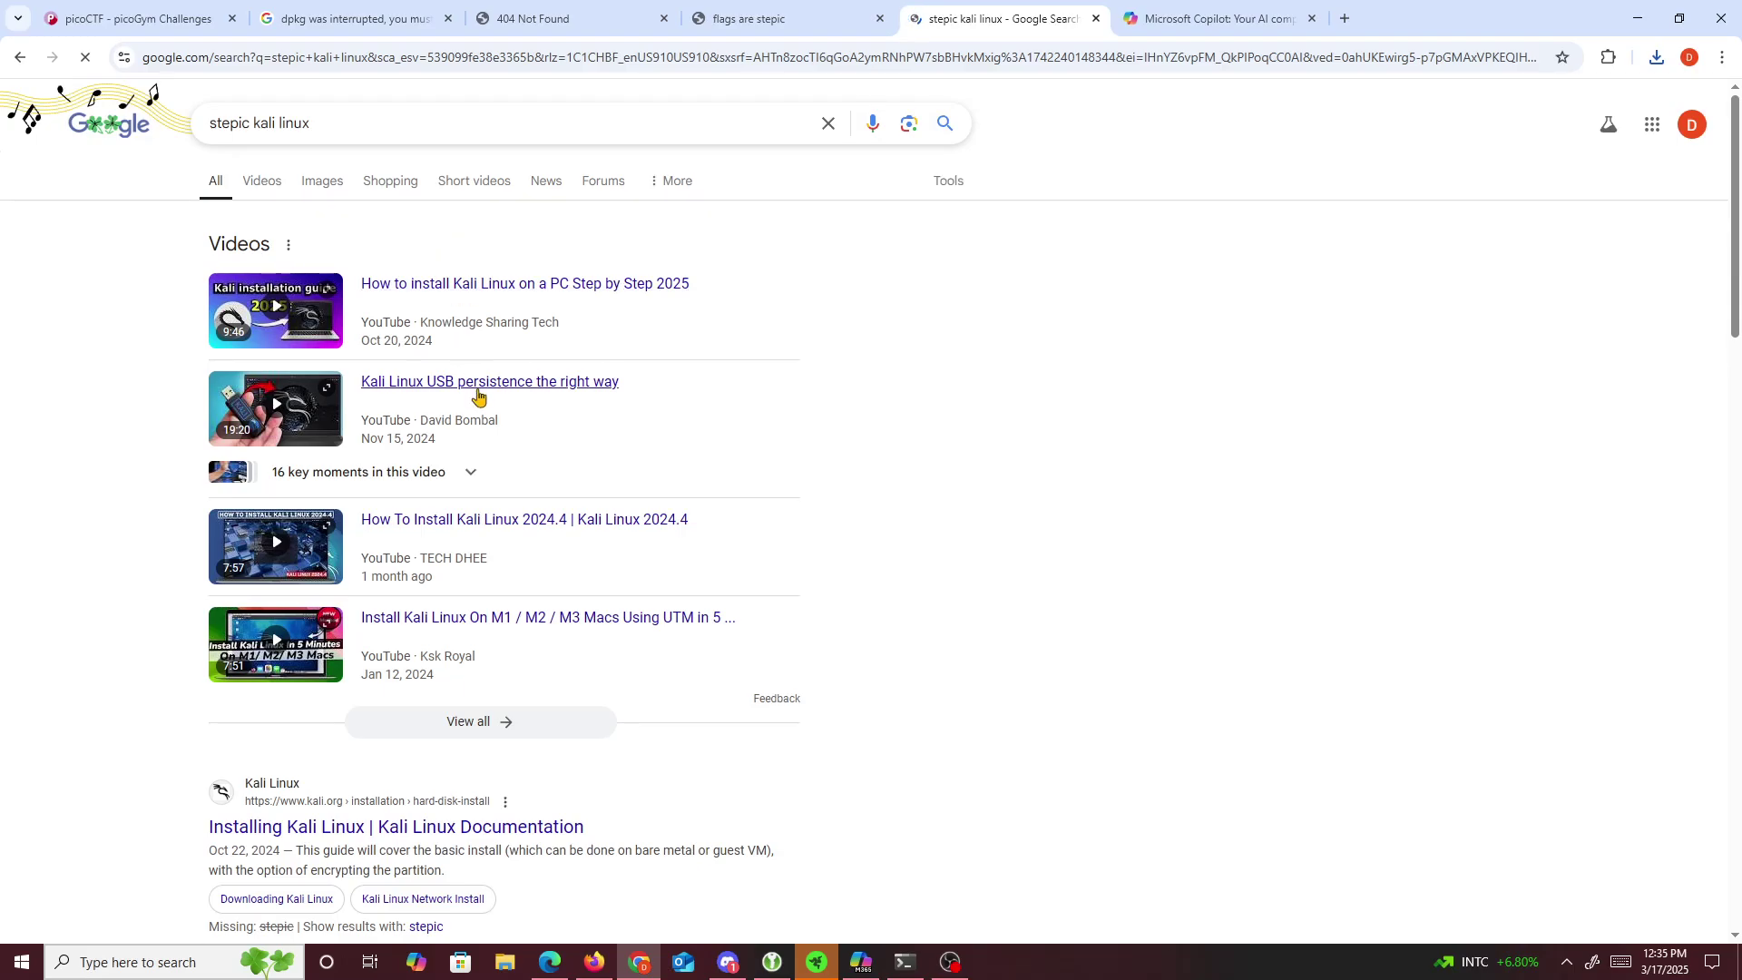
scroll(445, 236, down, 7)
scroll(479, 391, down, 2)
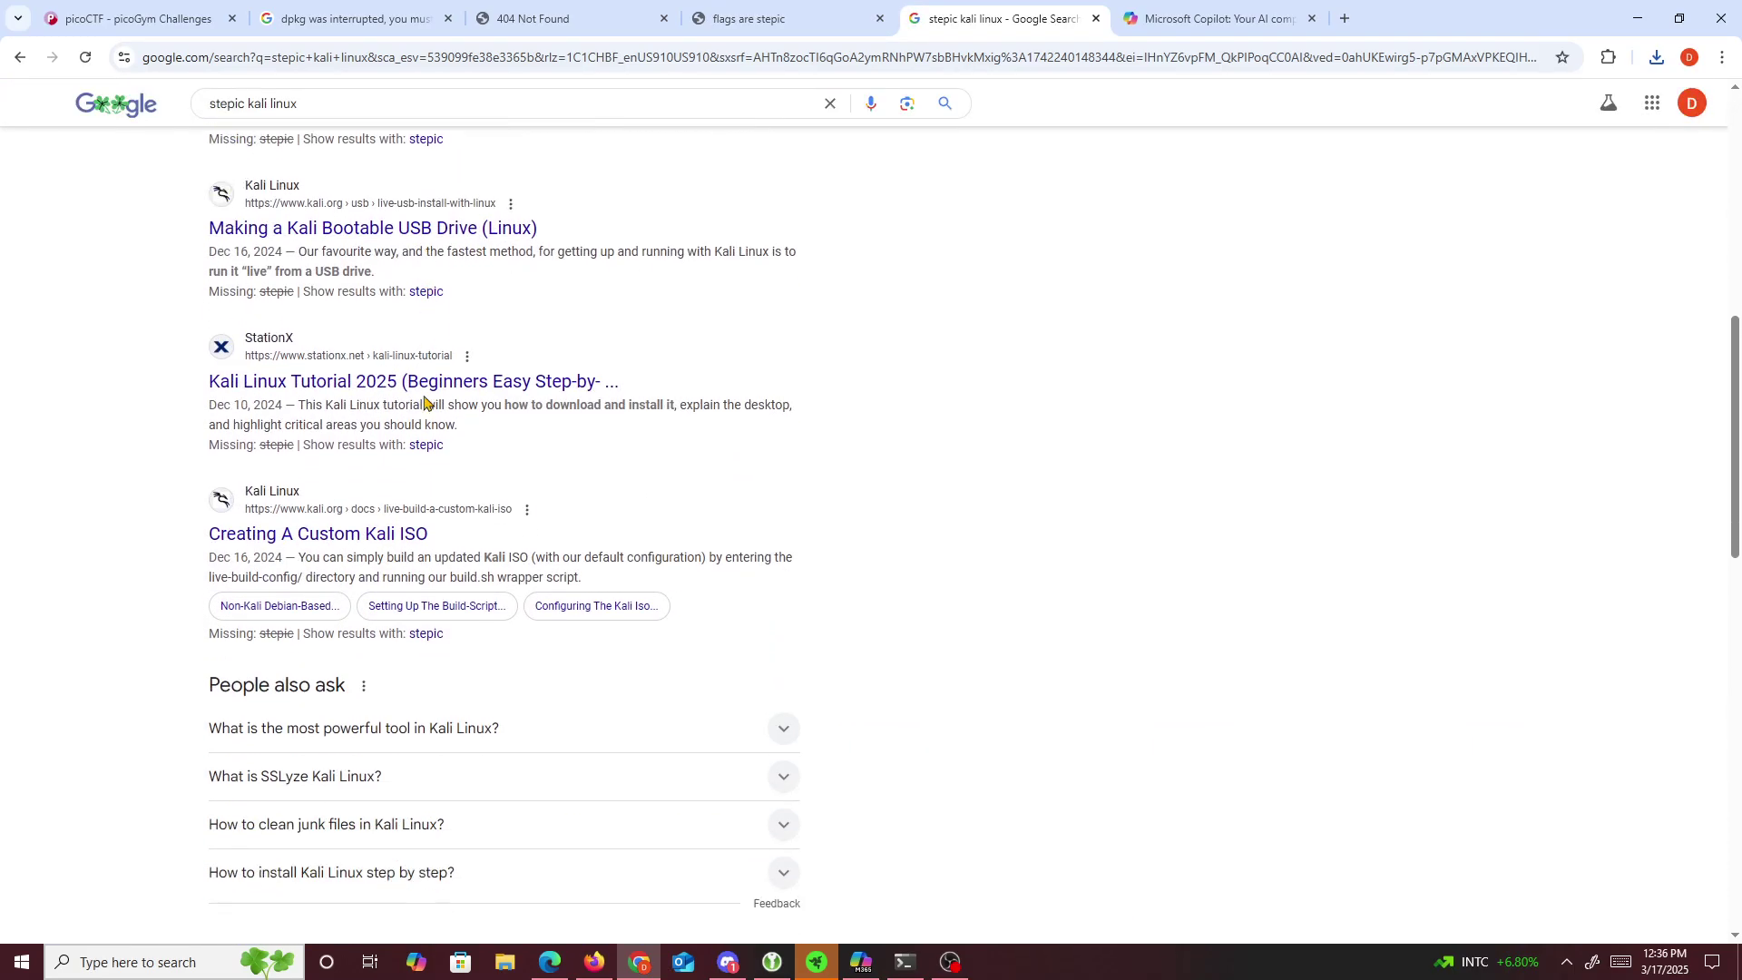
- Put stepic in quotation marks in the query and search for "stepic" kali linux
click(244, 97)
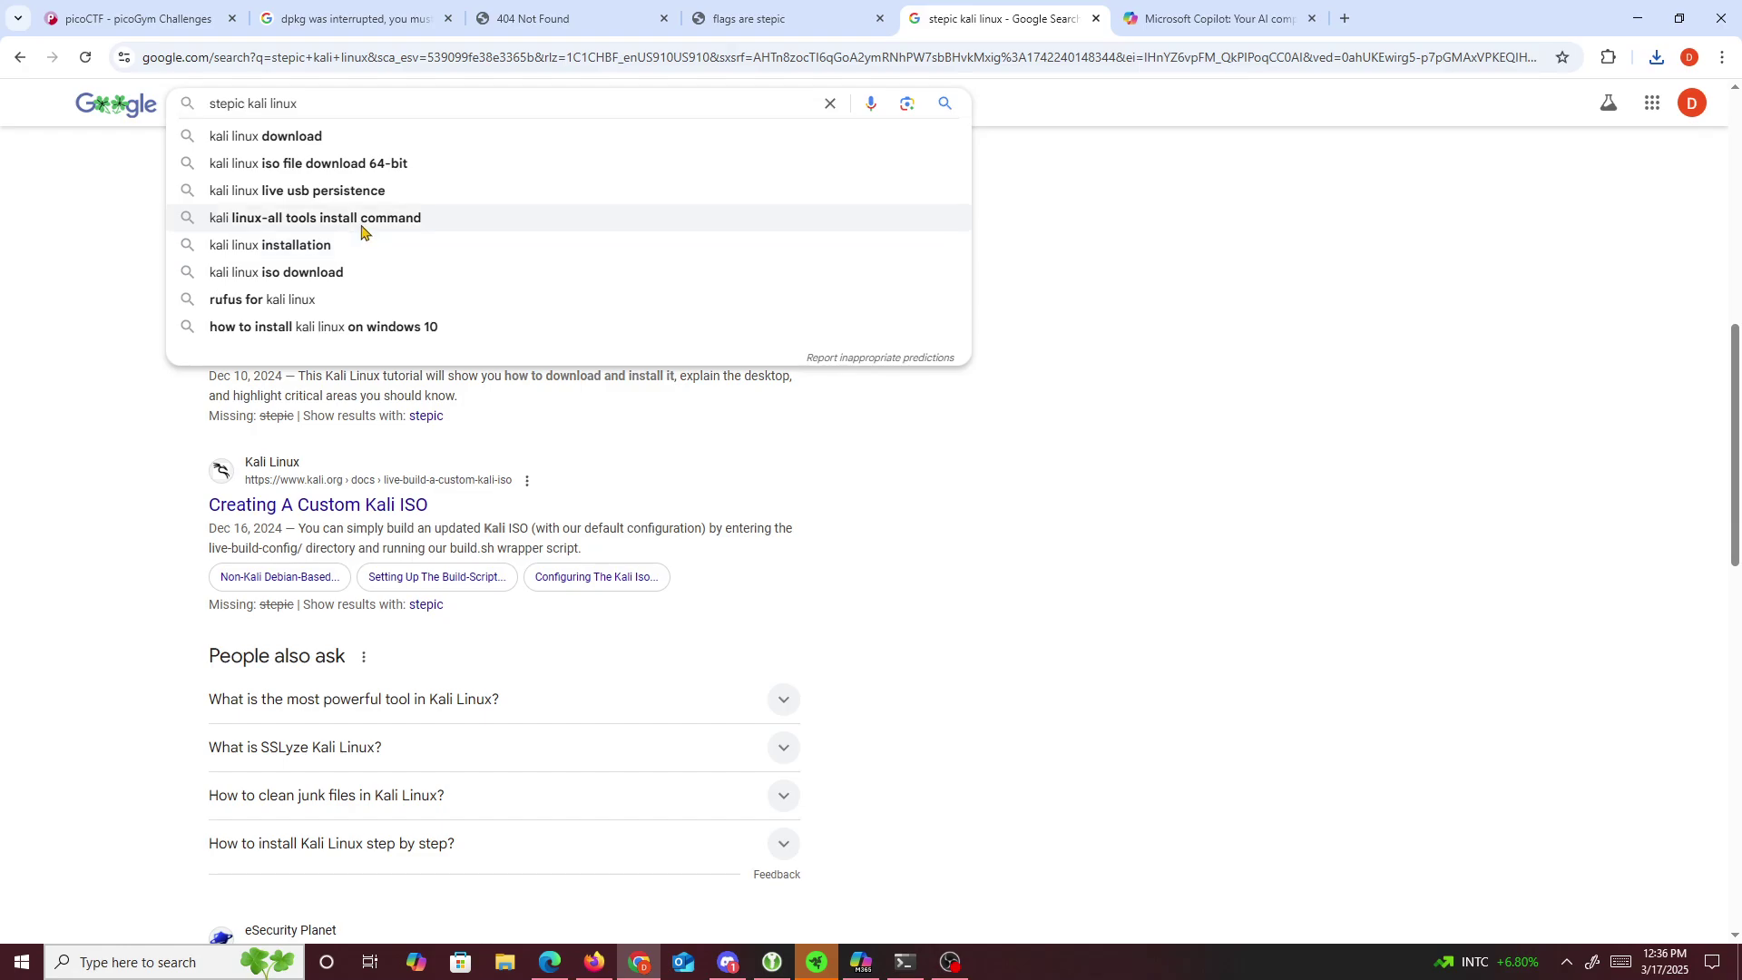
text(")
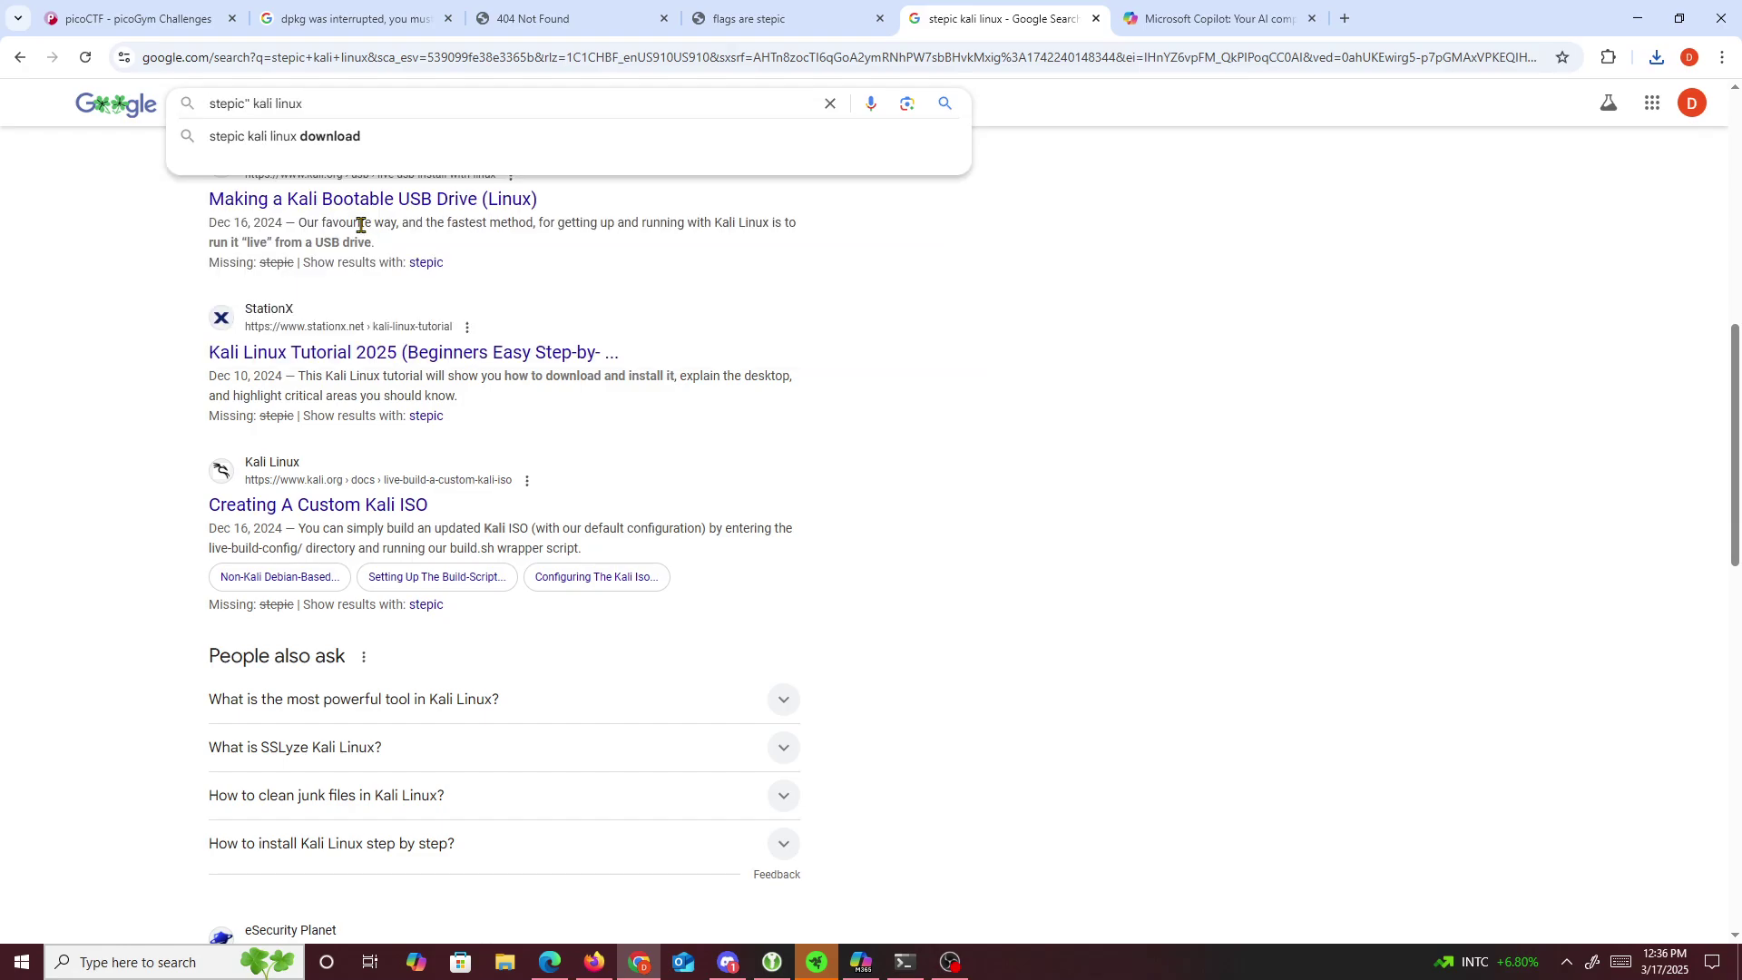
key(Home)
text(")
key(Return)
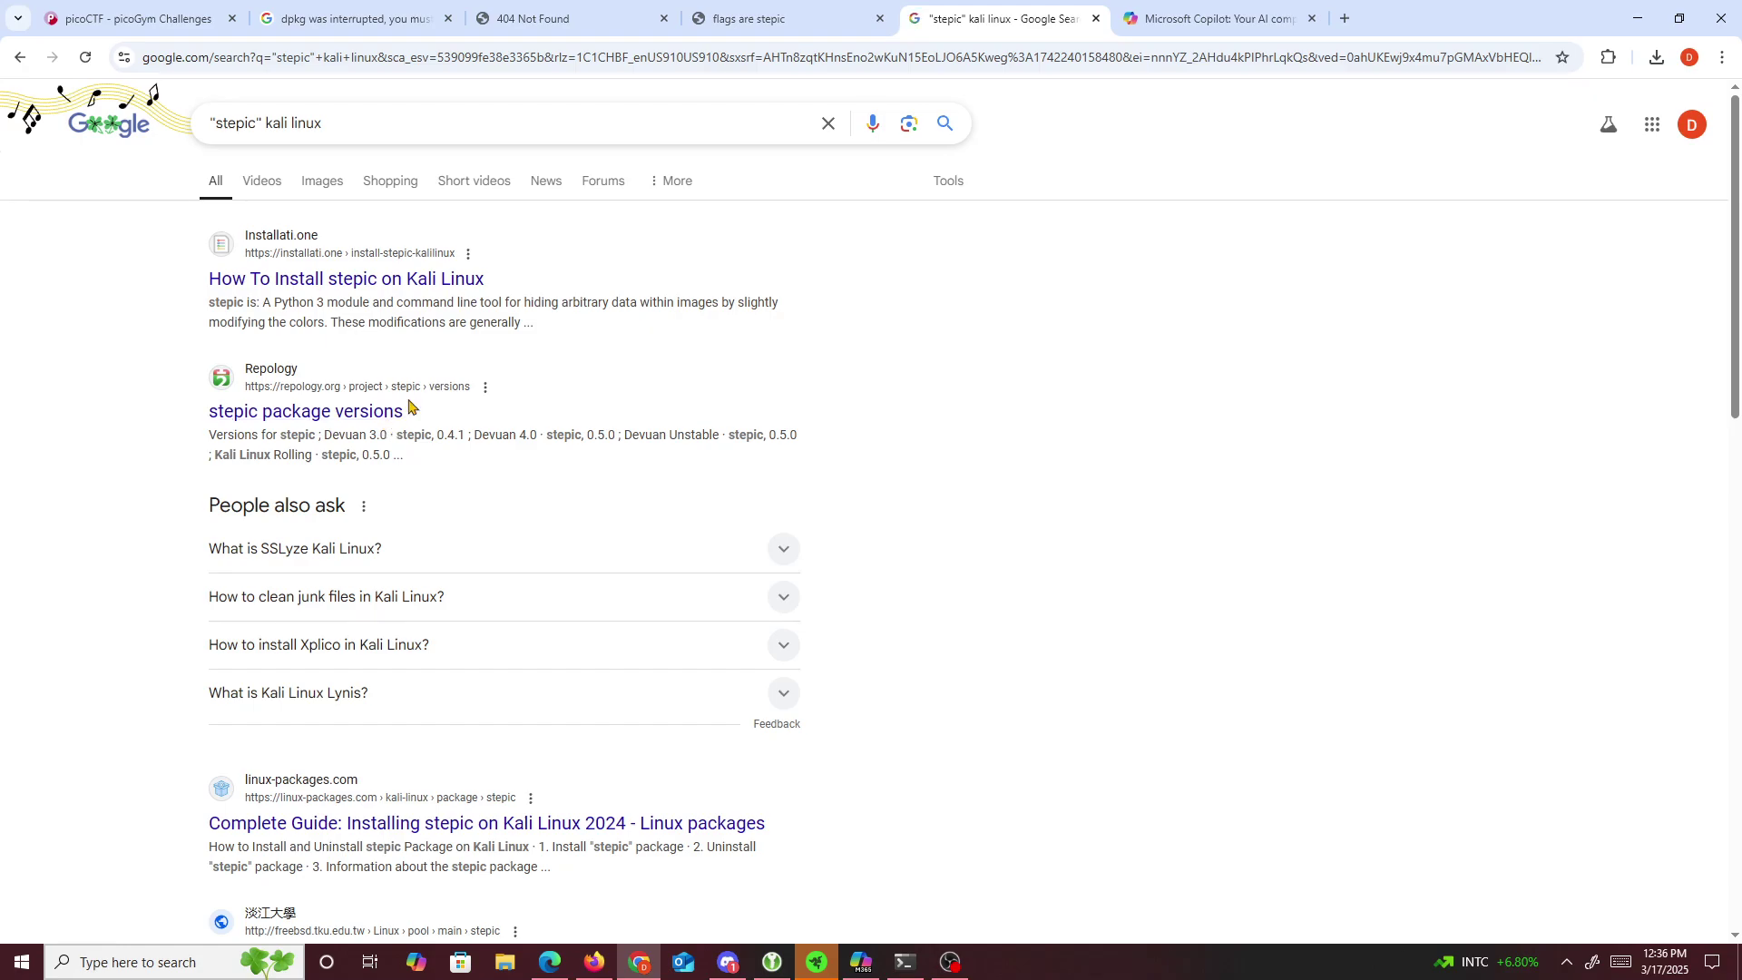
- Open the Installati.one guide on installing stepic on Kali Linux and read its installation commands
click(324, 293)
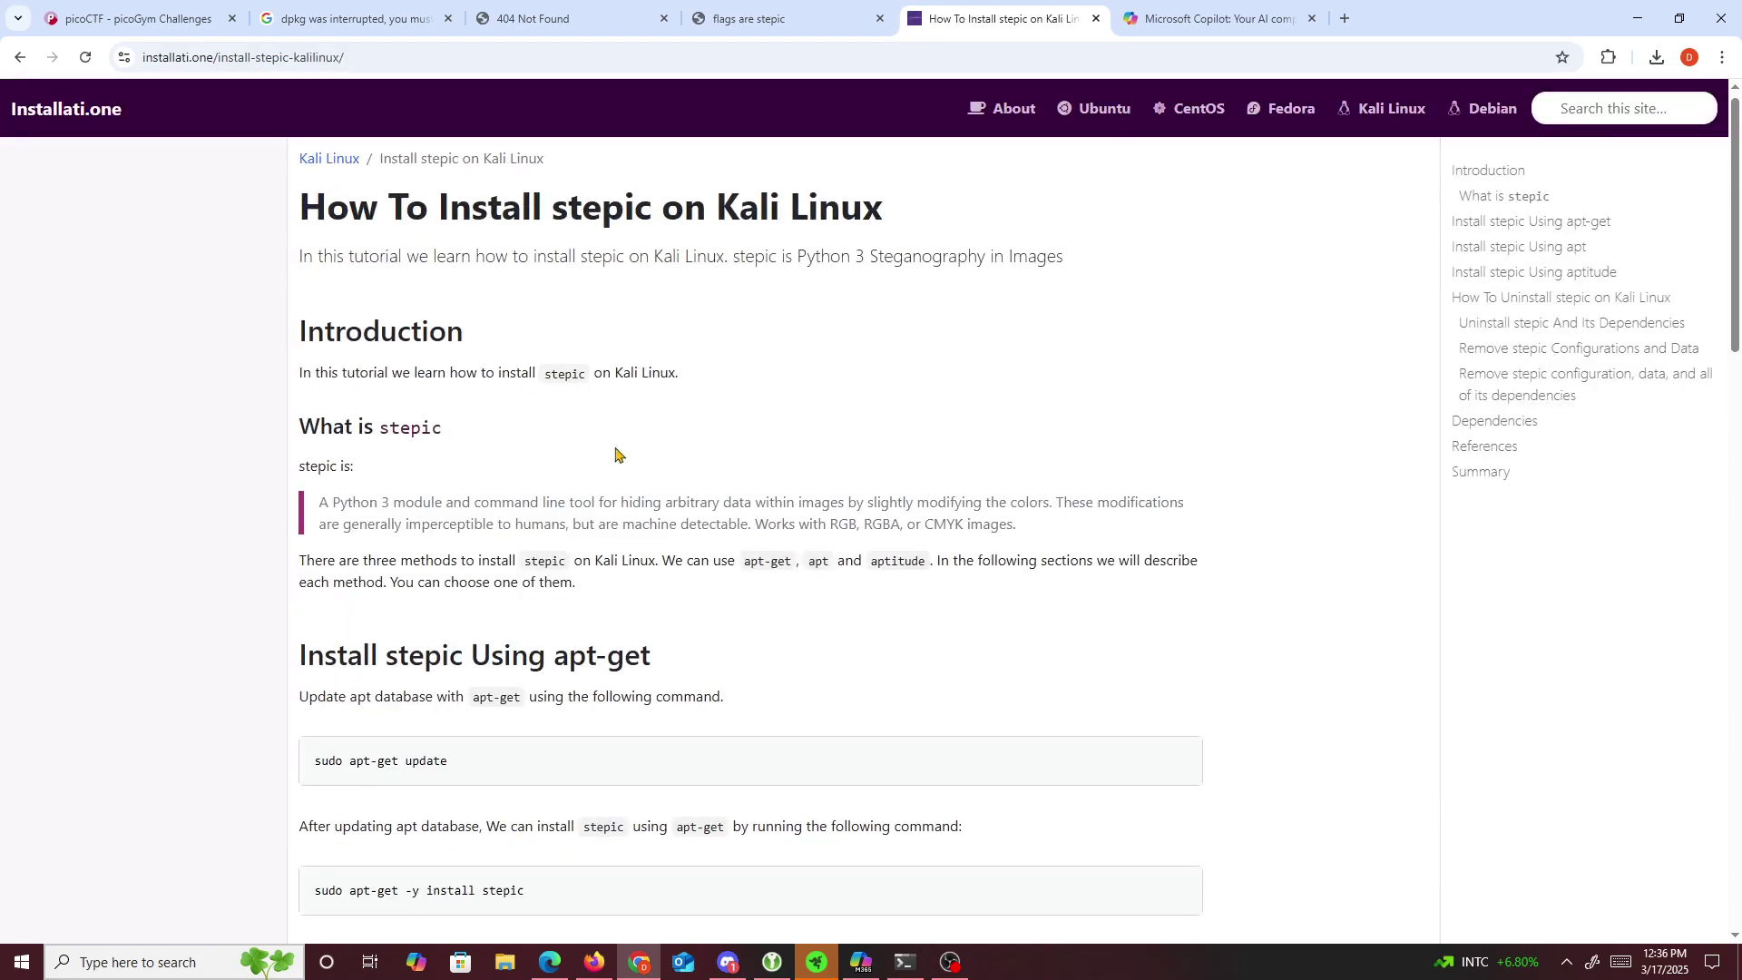
scroll(544, 362, down, 8)
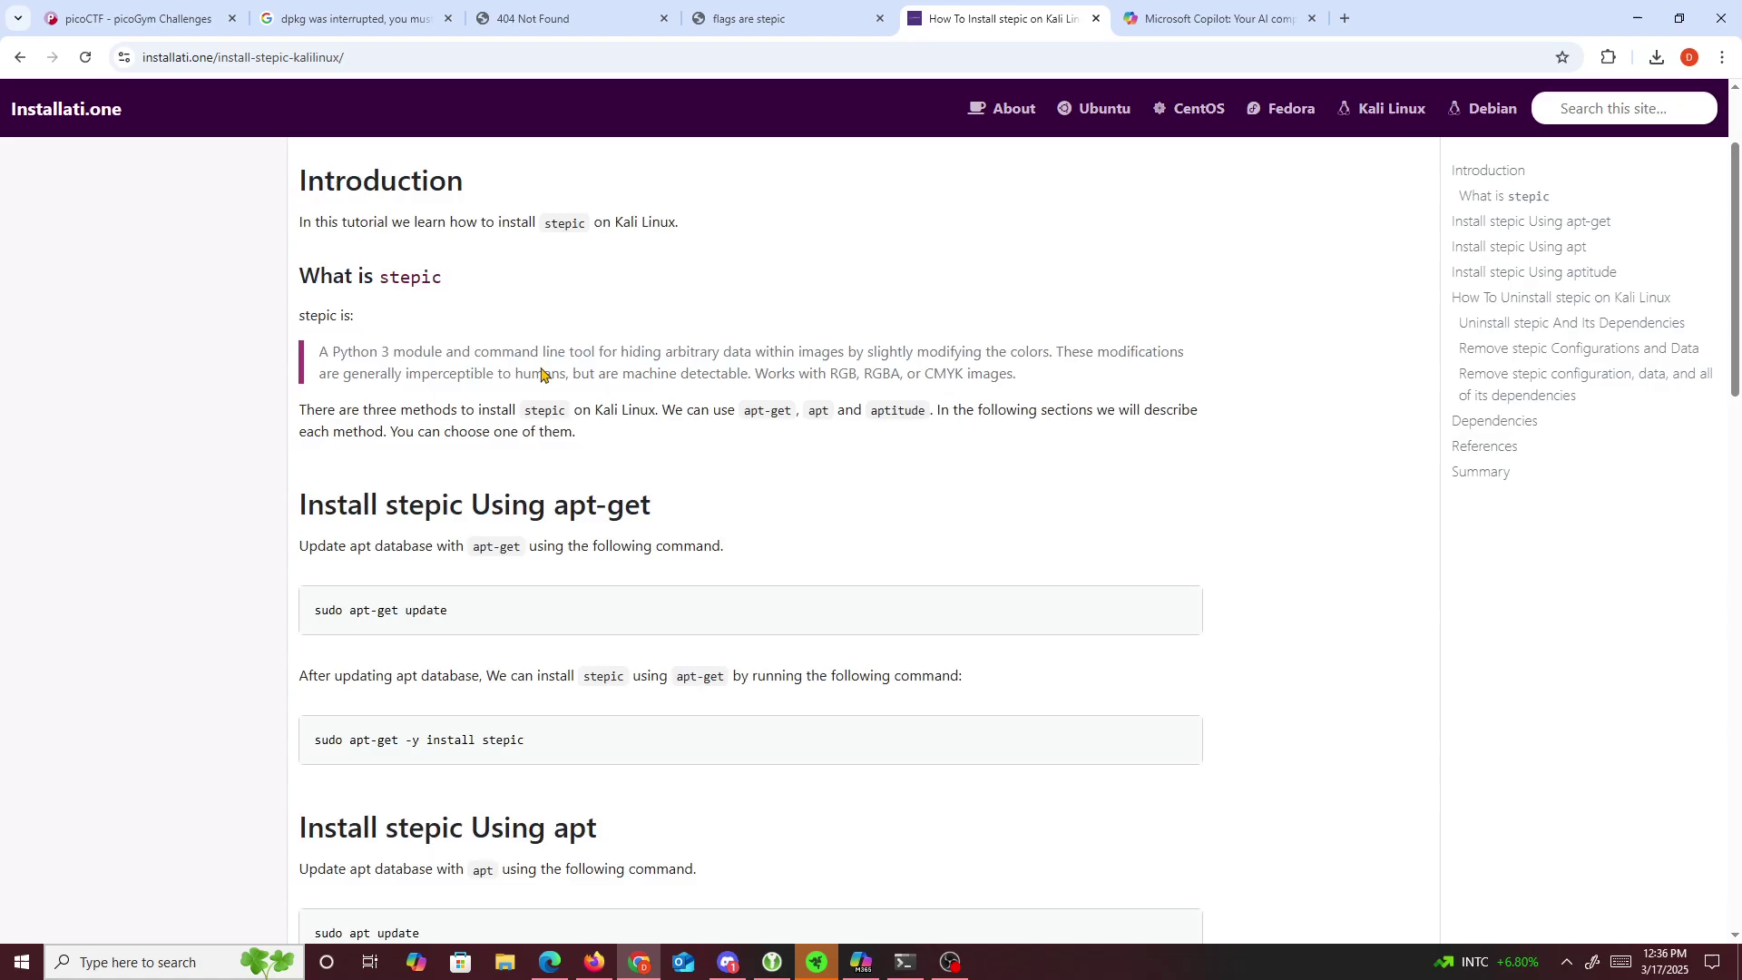
scroll(569, 453, down, 8)
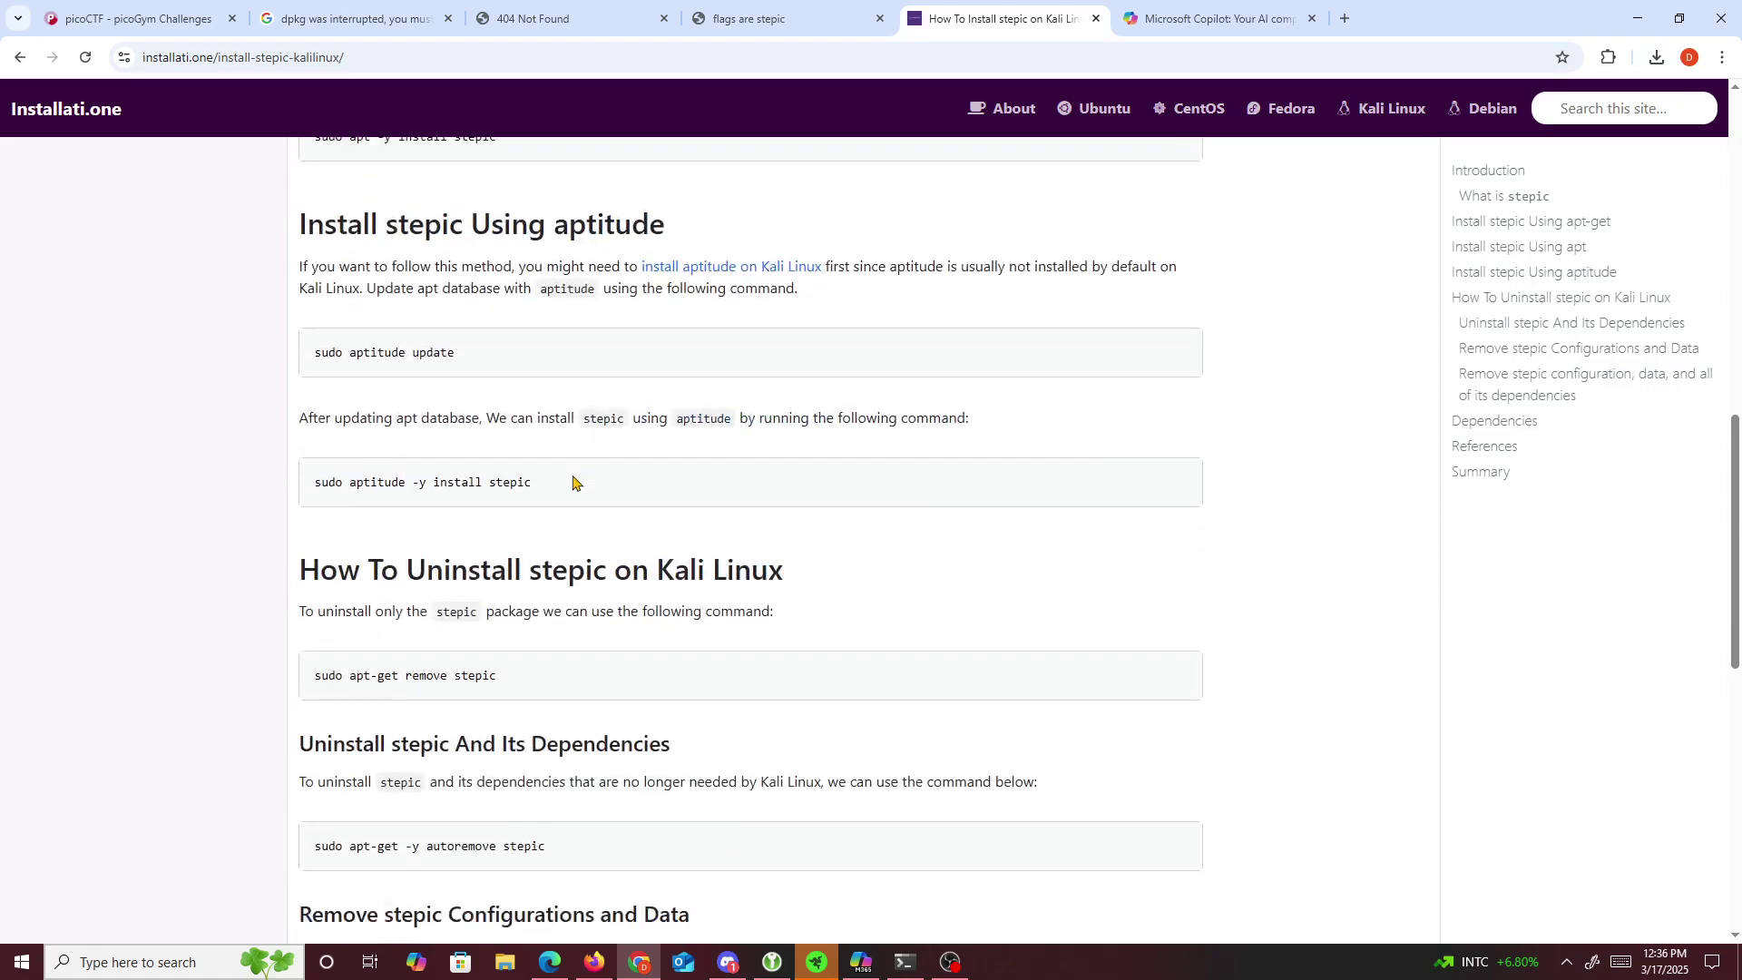
scroll(522, 438, up, 7)
scroll(508, 435, up, 5)
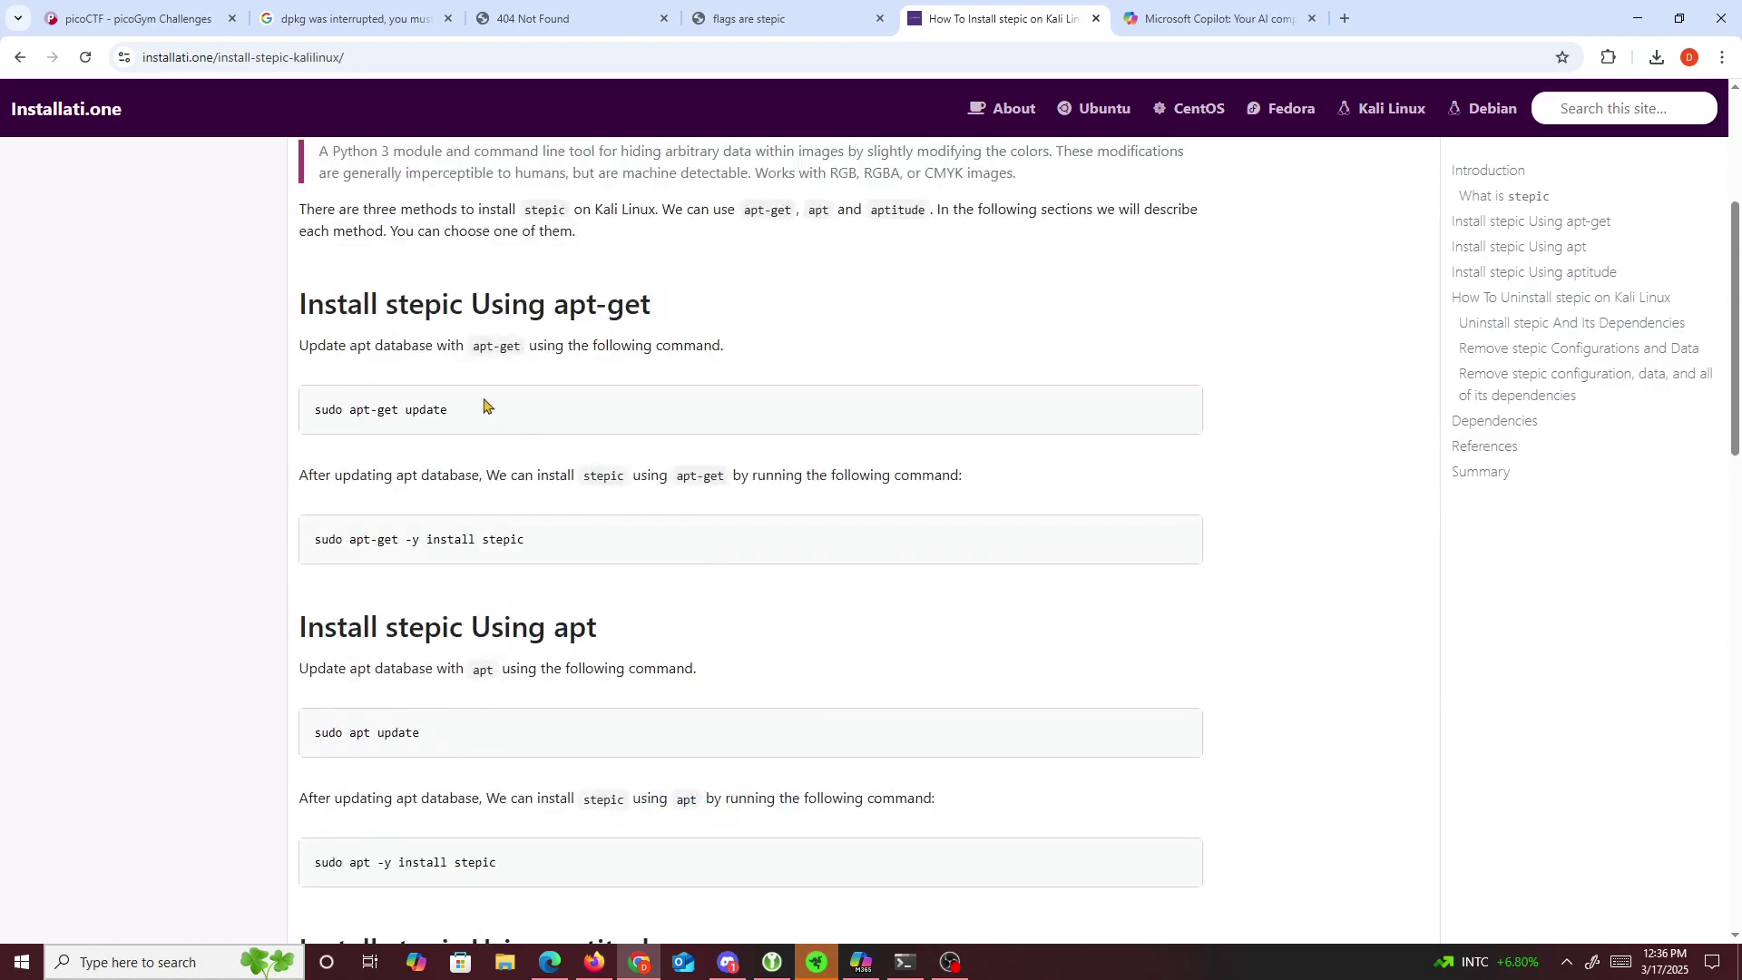
- Switch to the second Kali session in the terminal and install the stepic package with apt install stepic
click(905, 962)
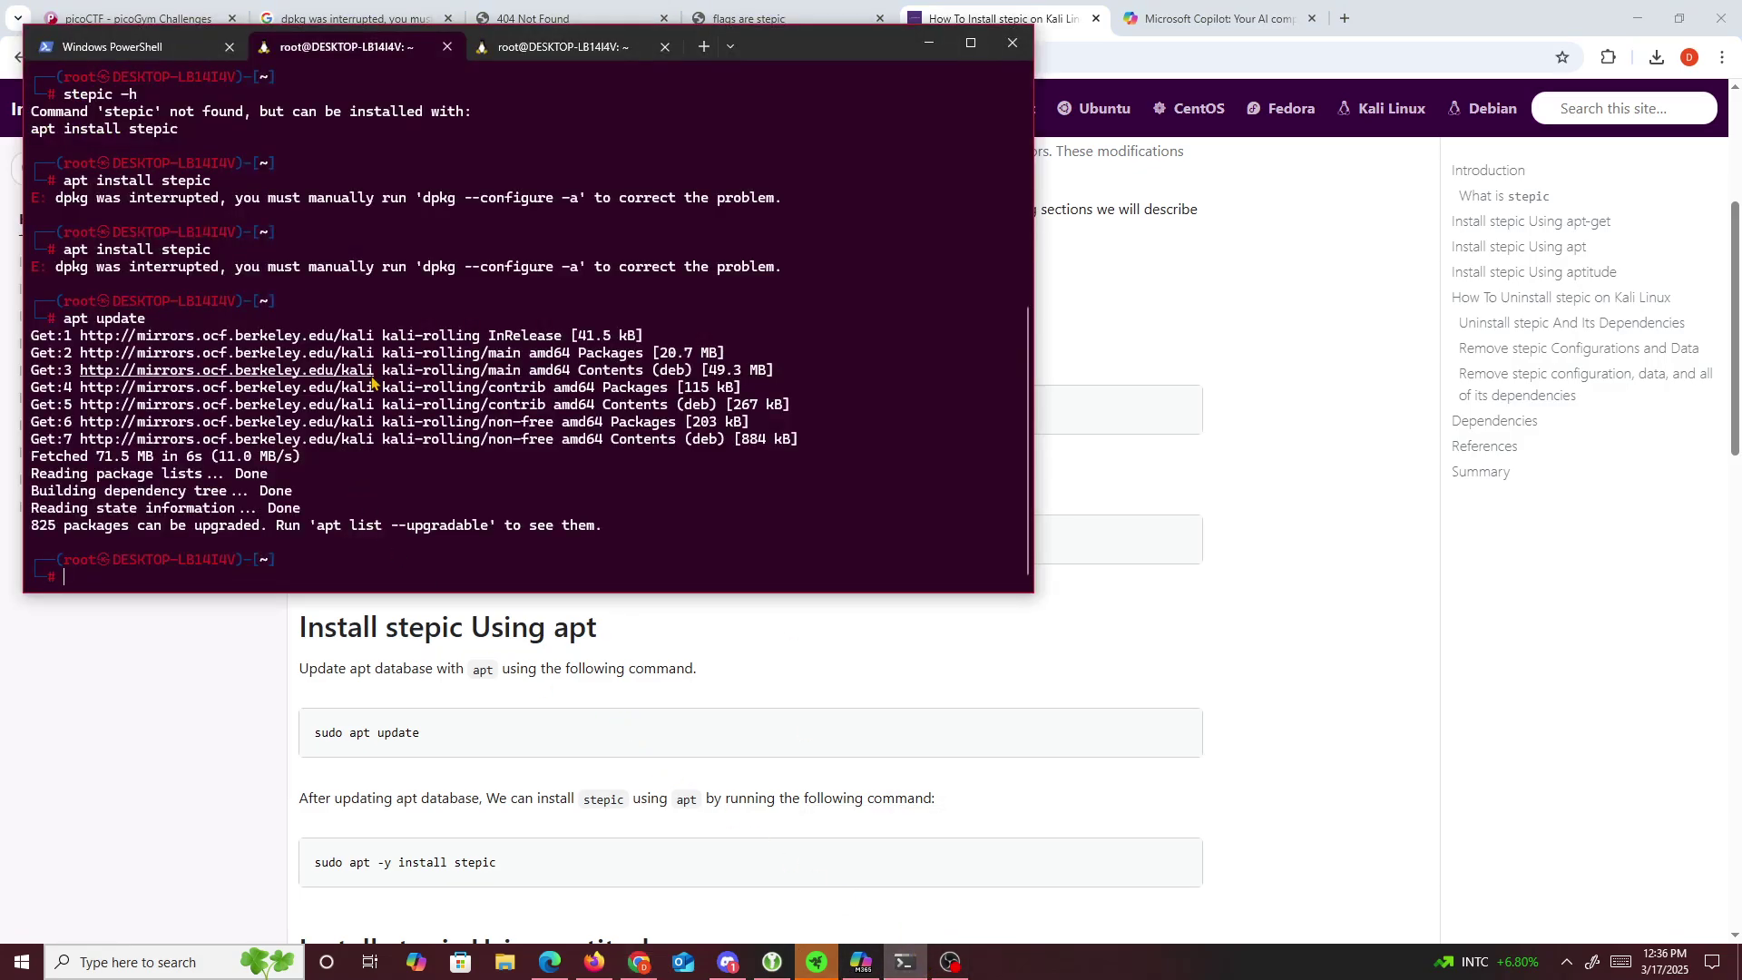
click(510, 49)
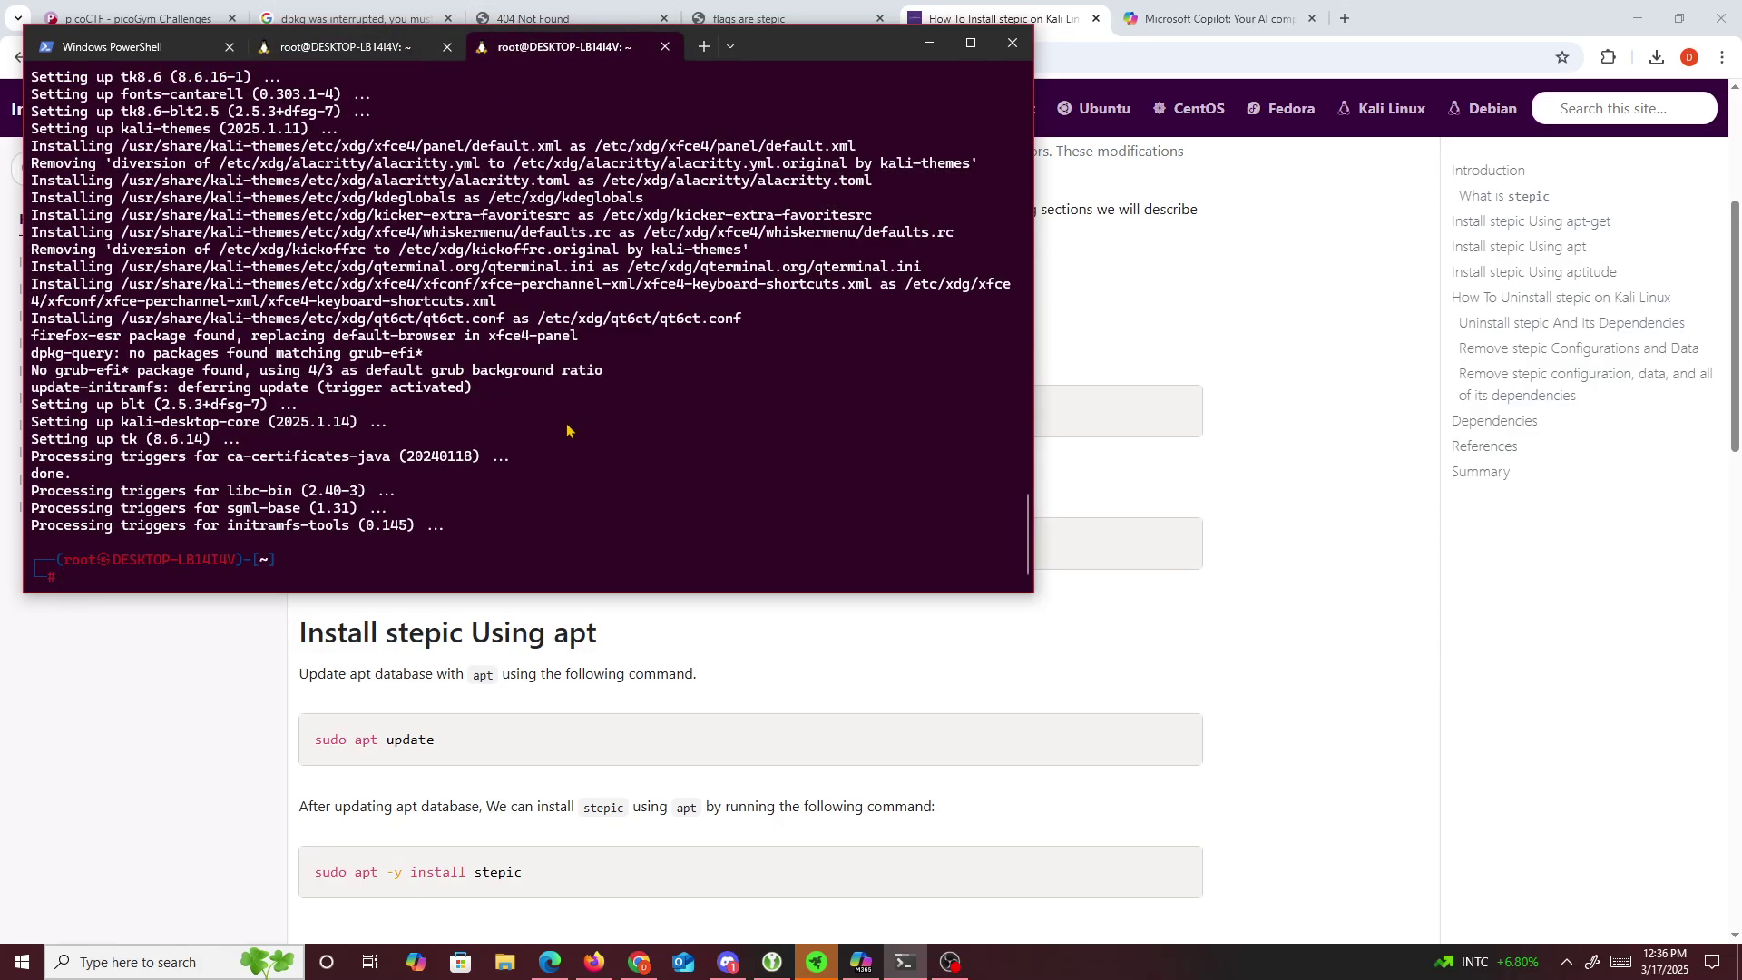
key(Up)
key(Up)
key(Up)
key(Up)
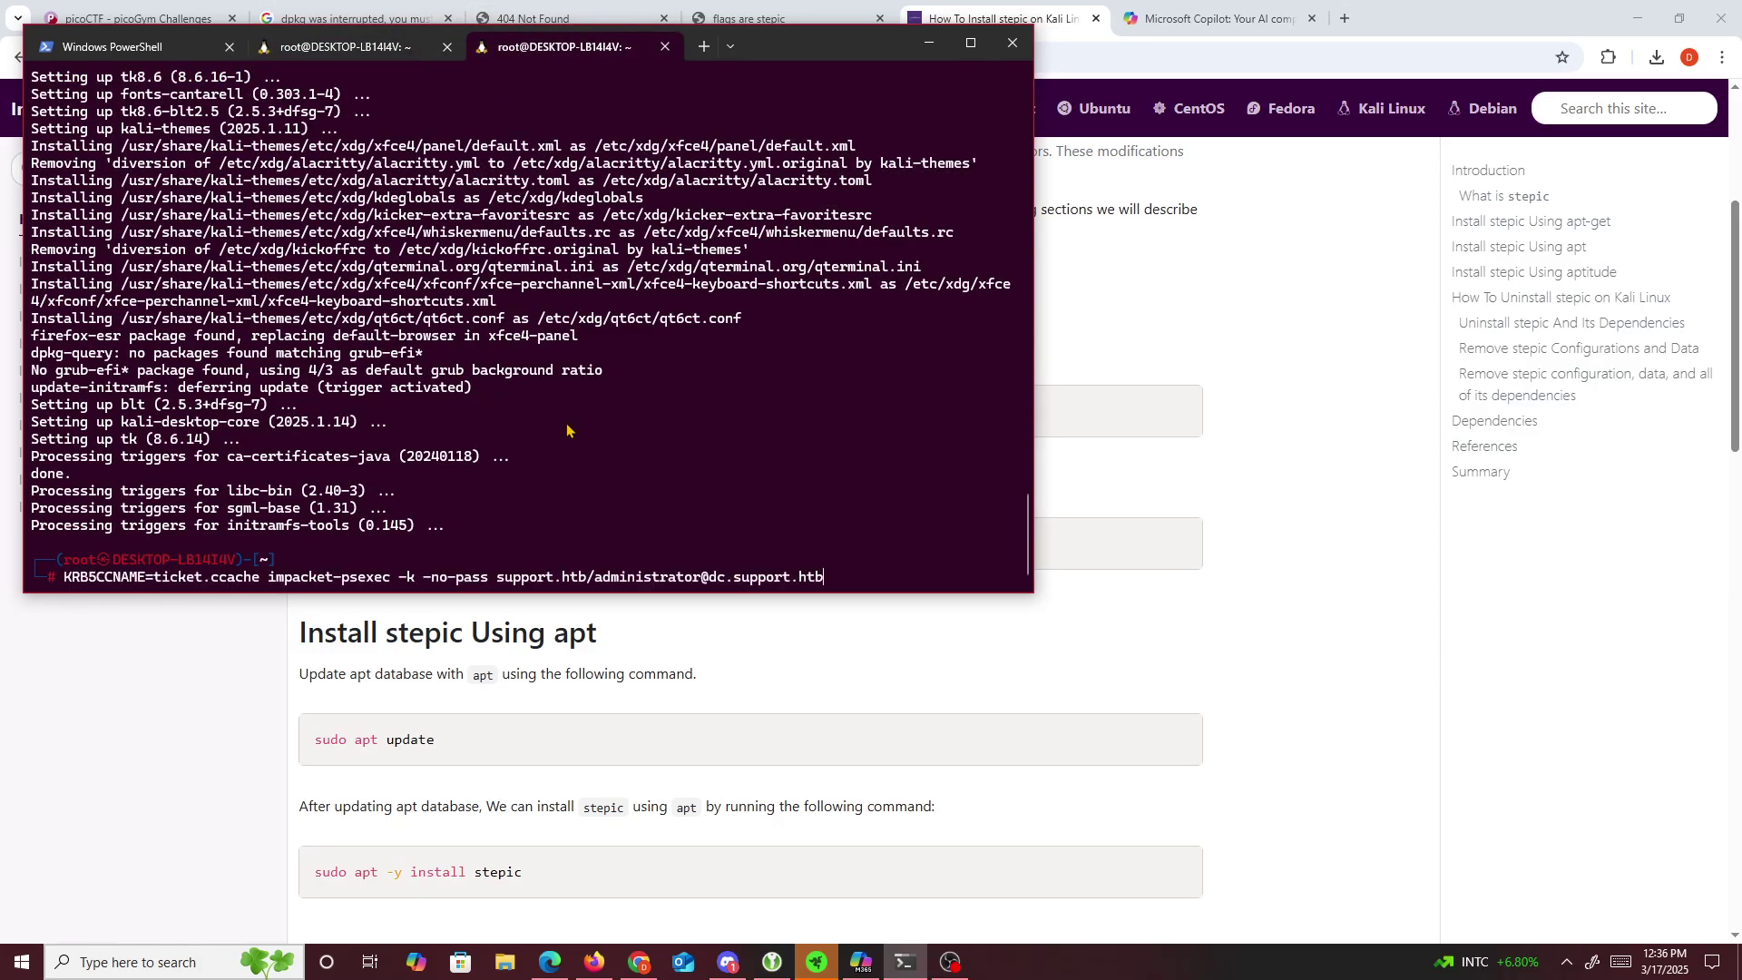
key(Down)
key(Down)
key(Down)
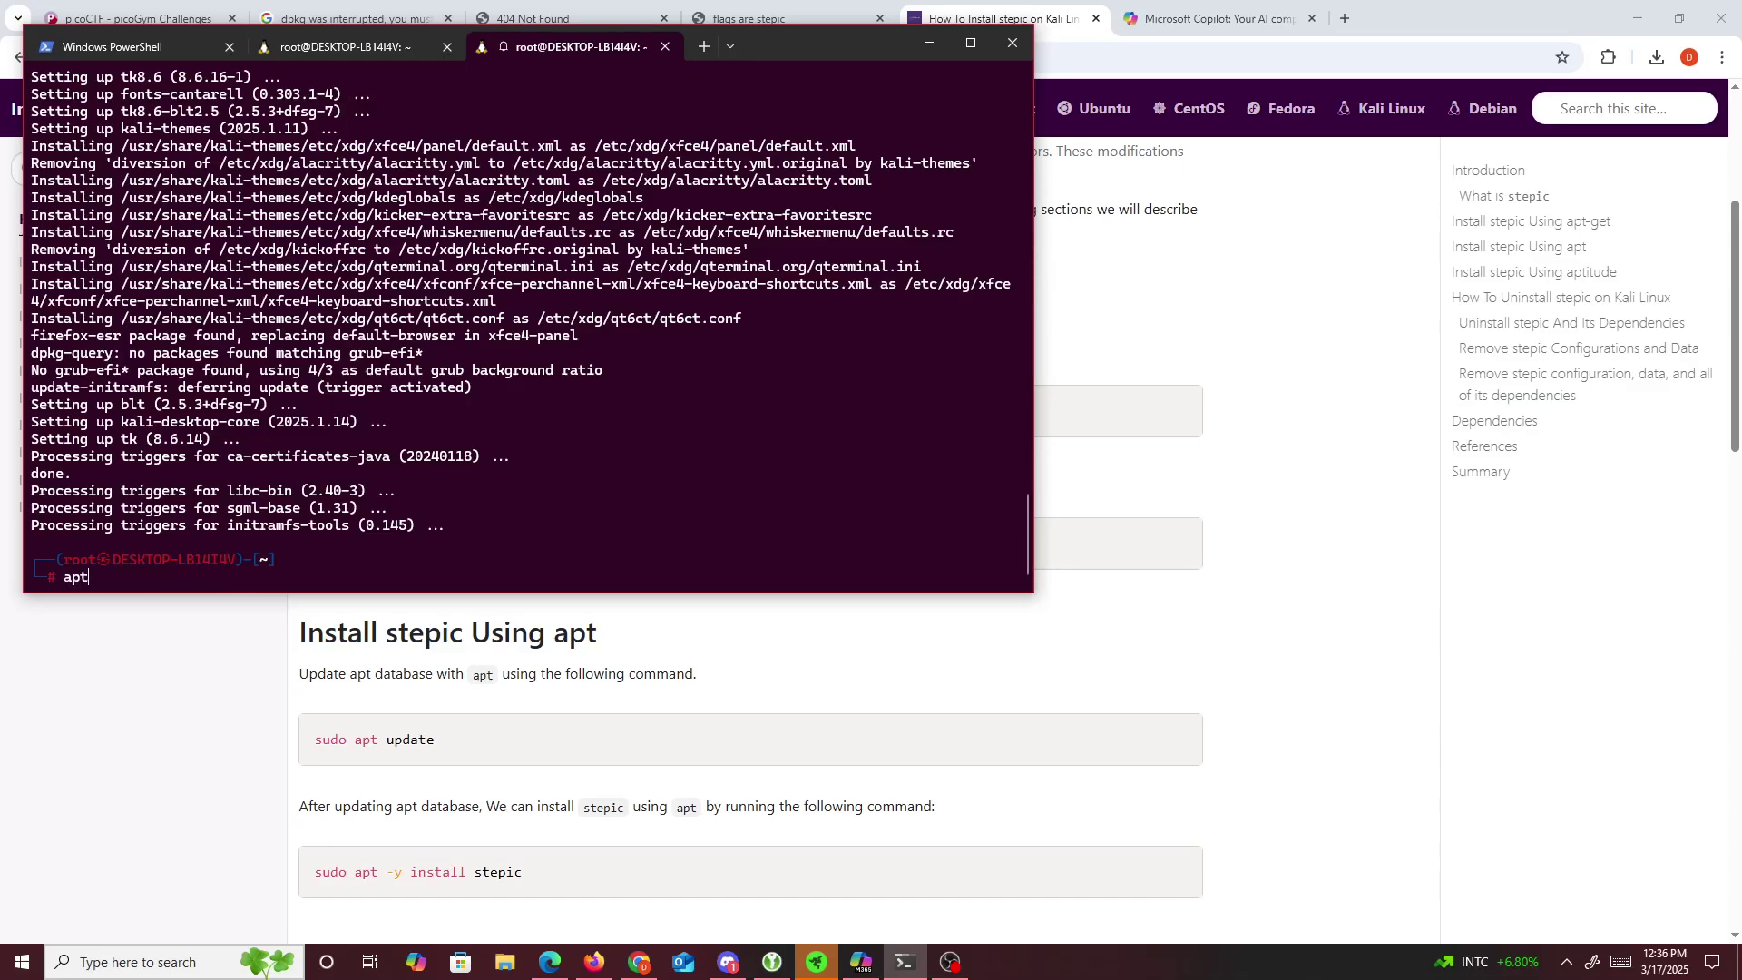
text(apt install stepic)
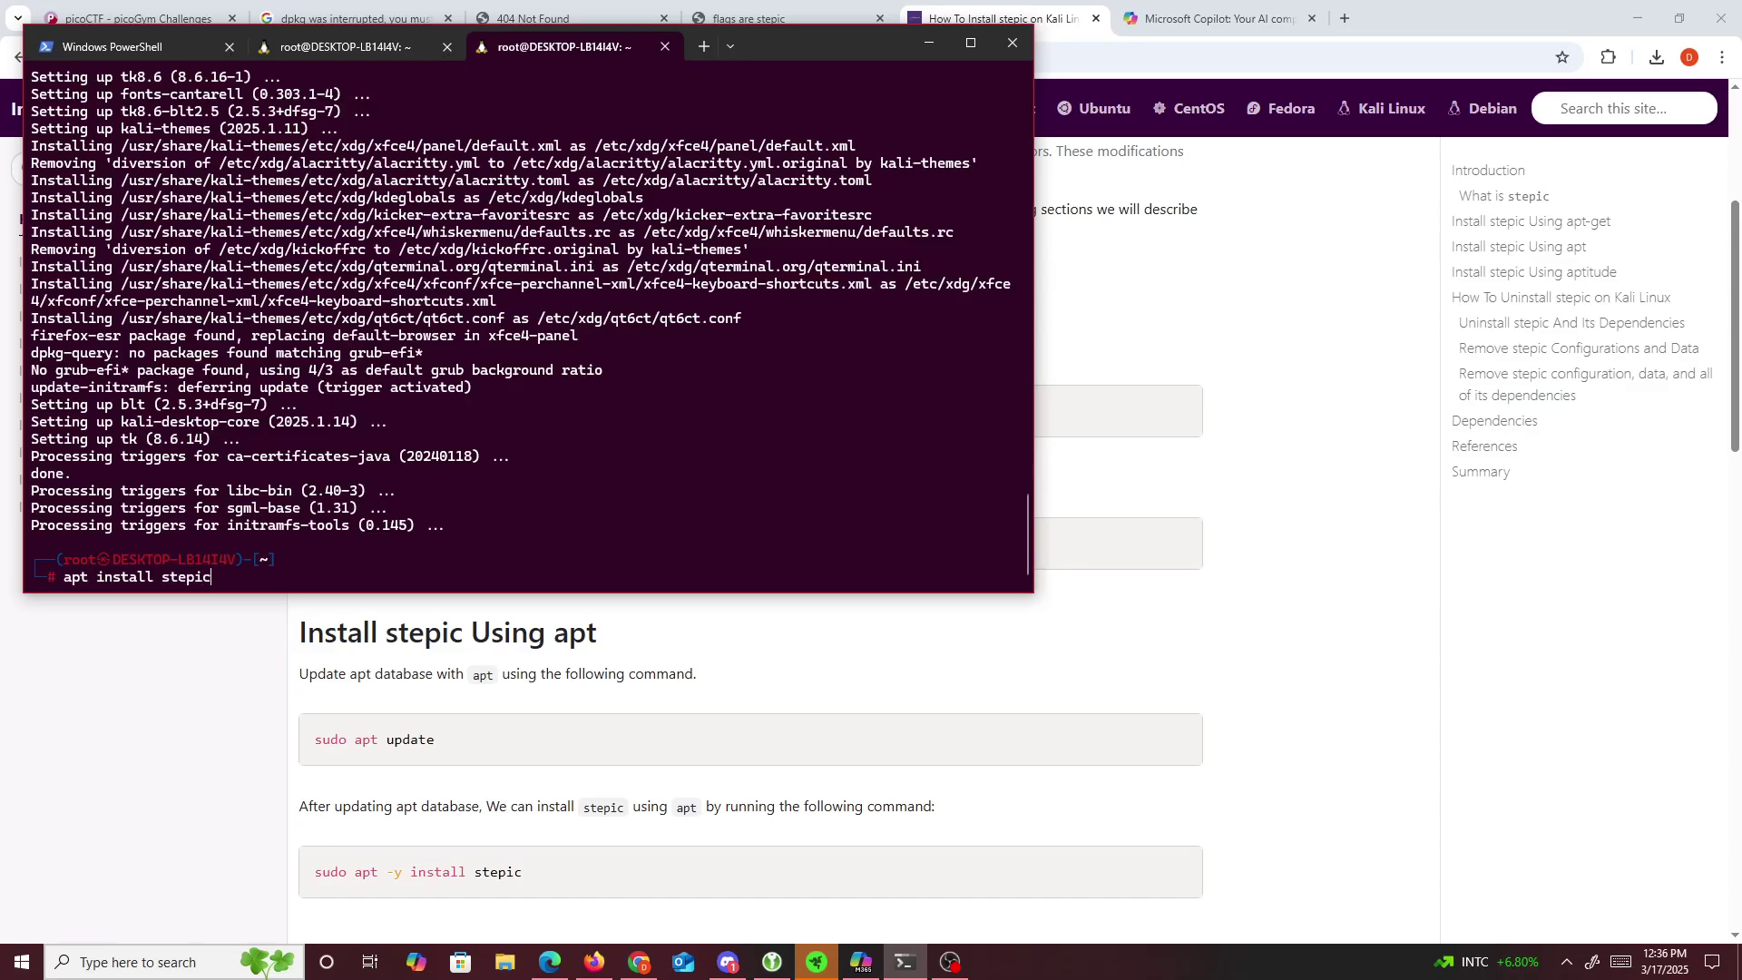
key(Return)
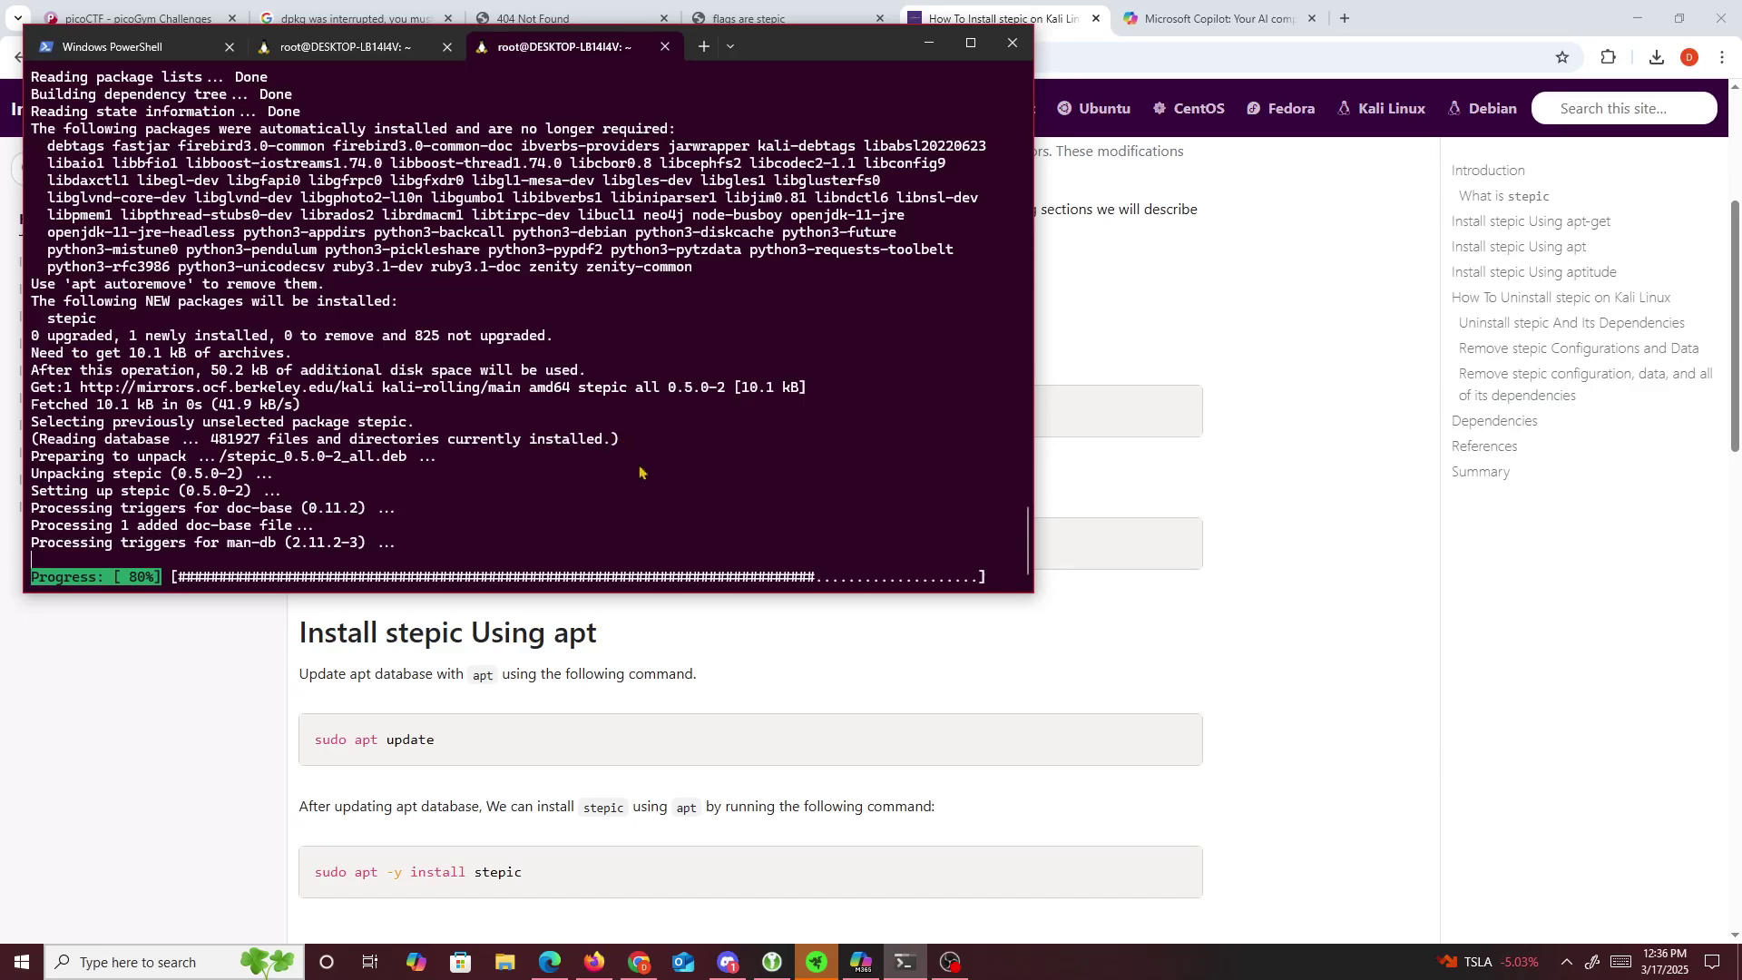
click(953, 963)
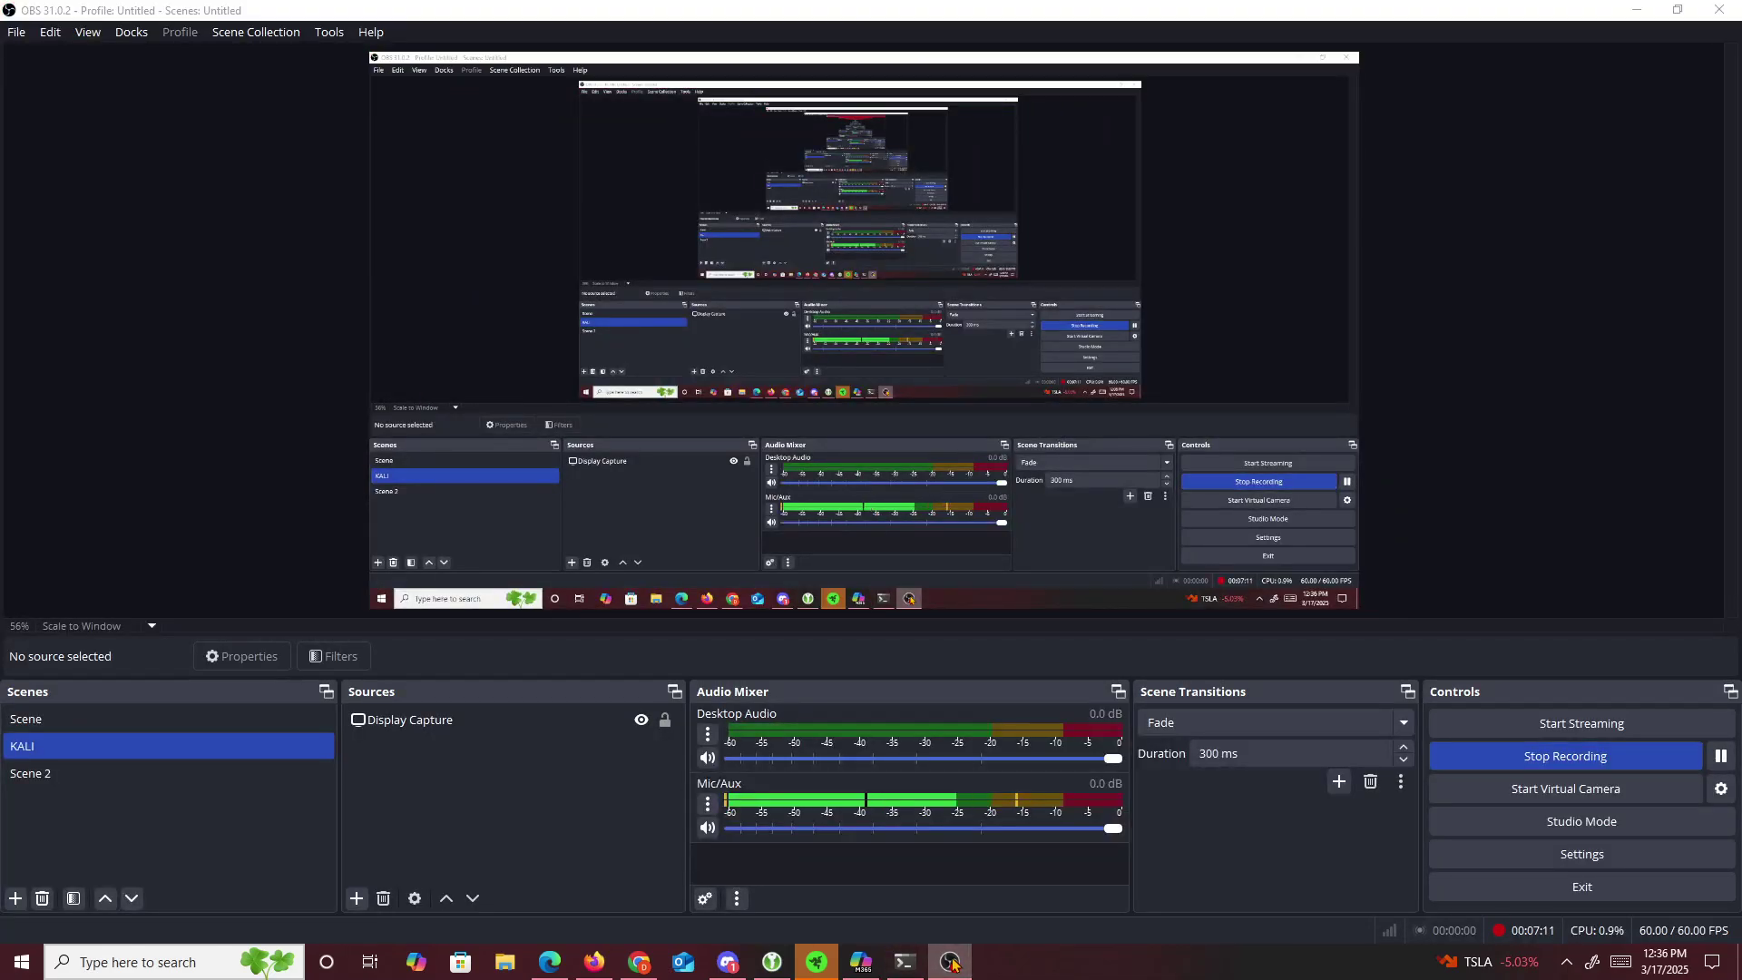
click(953, 963)
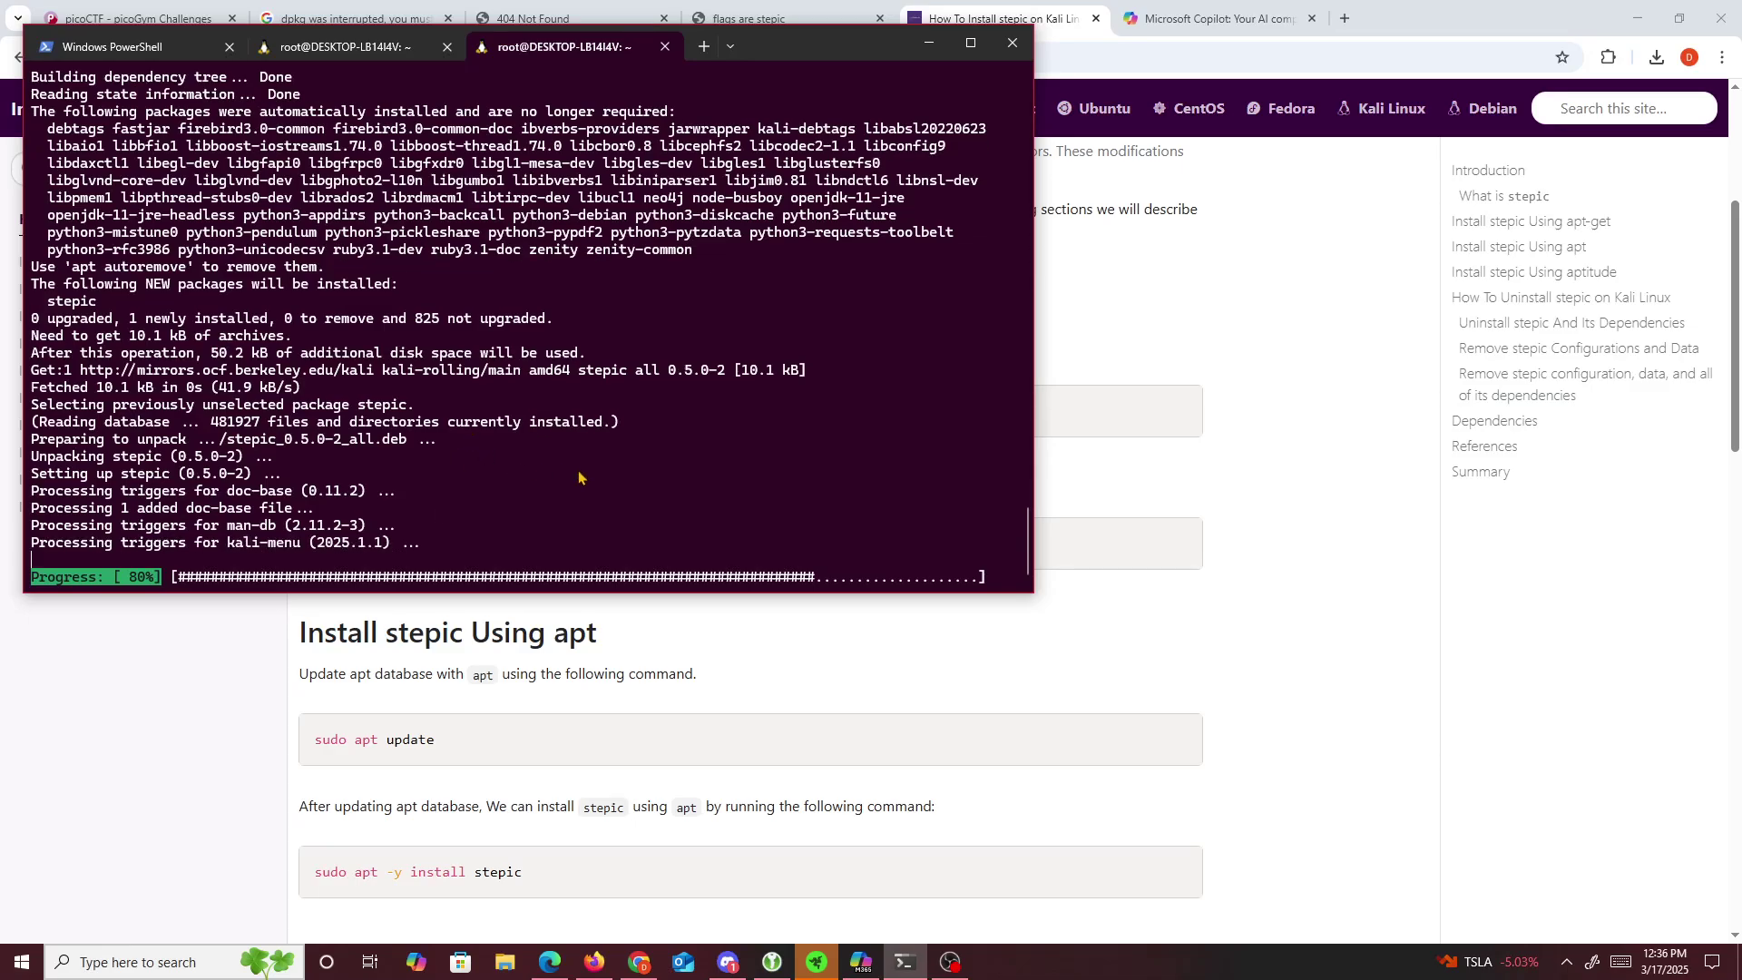
- Return to the terminal and display stepic's help with stepic -h to read its options
click(1154, 458)
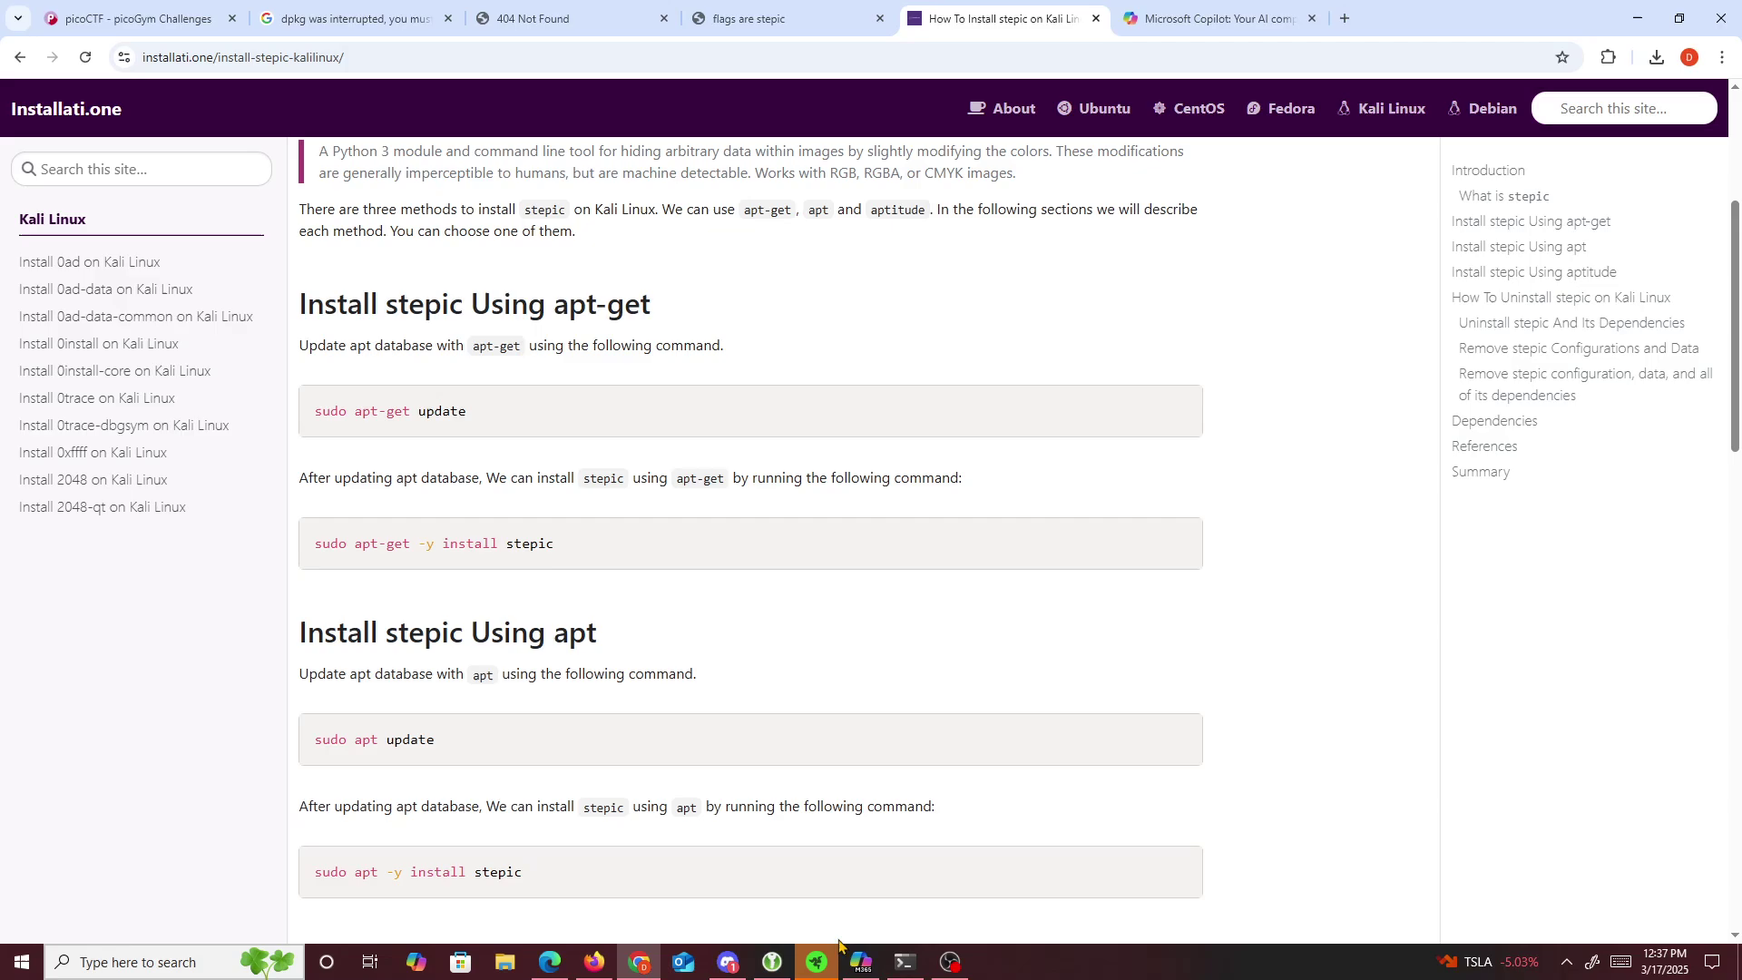
click(904, 962)
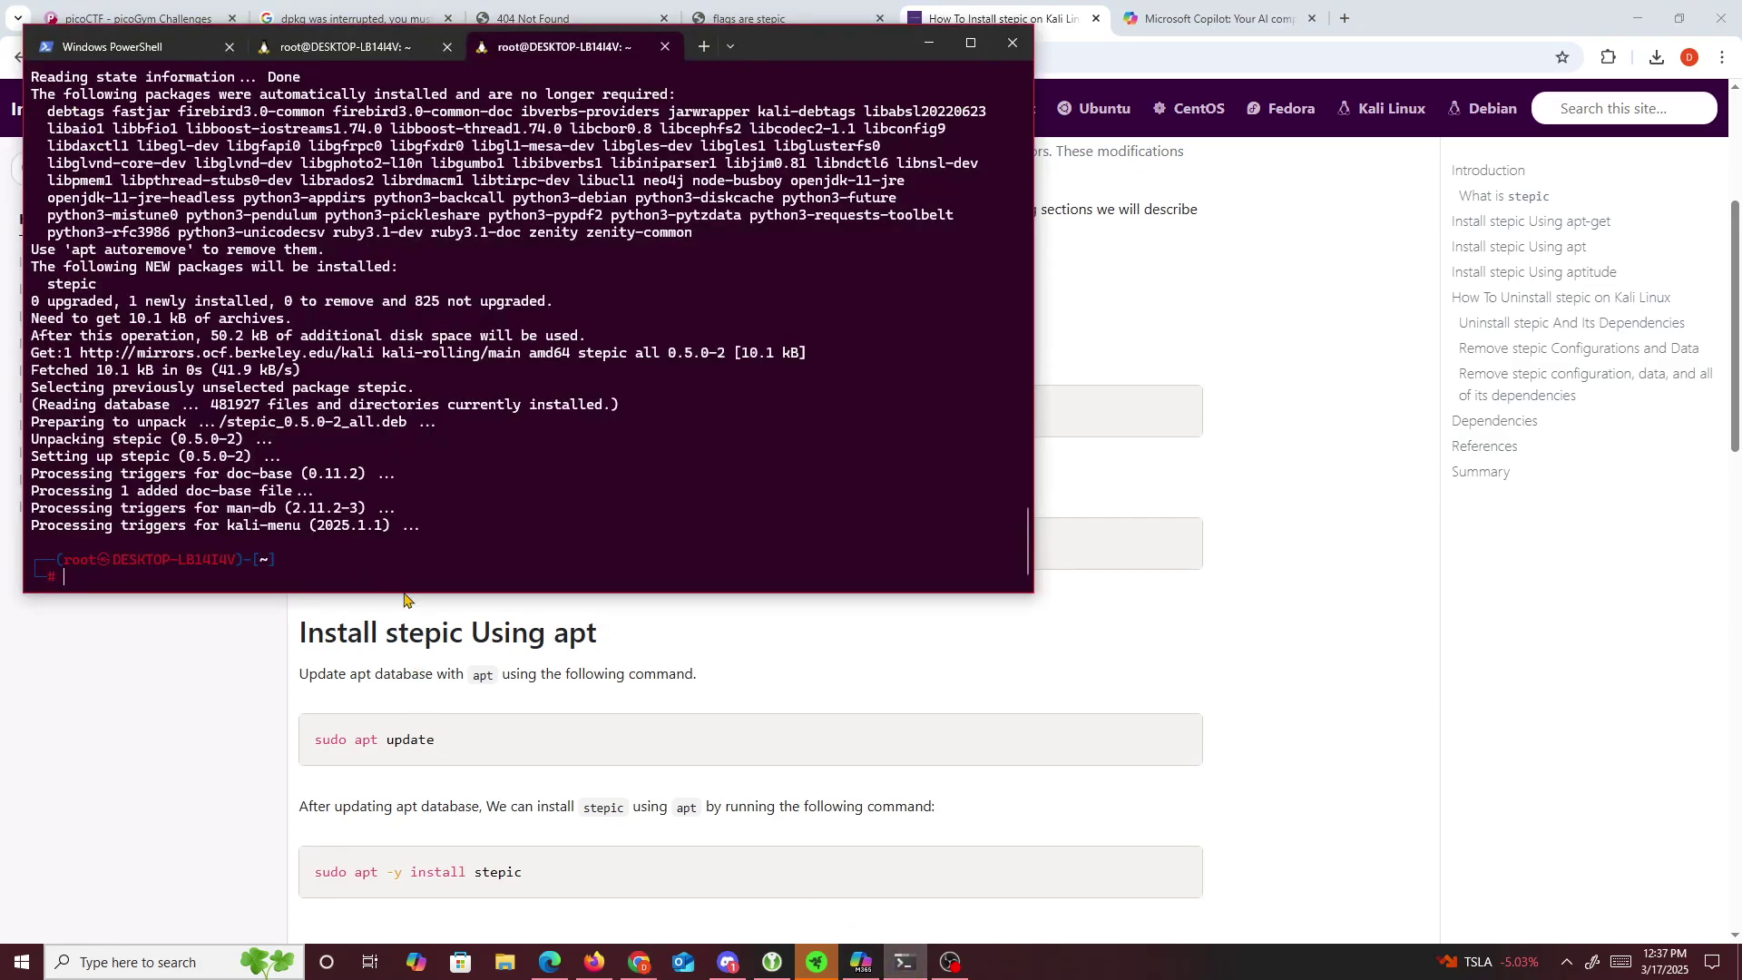
text(stepic -h)
key(Return)
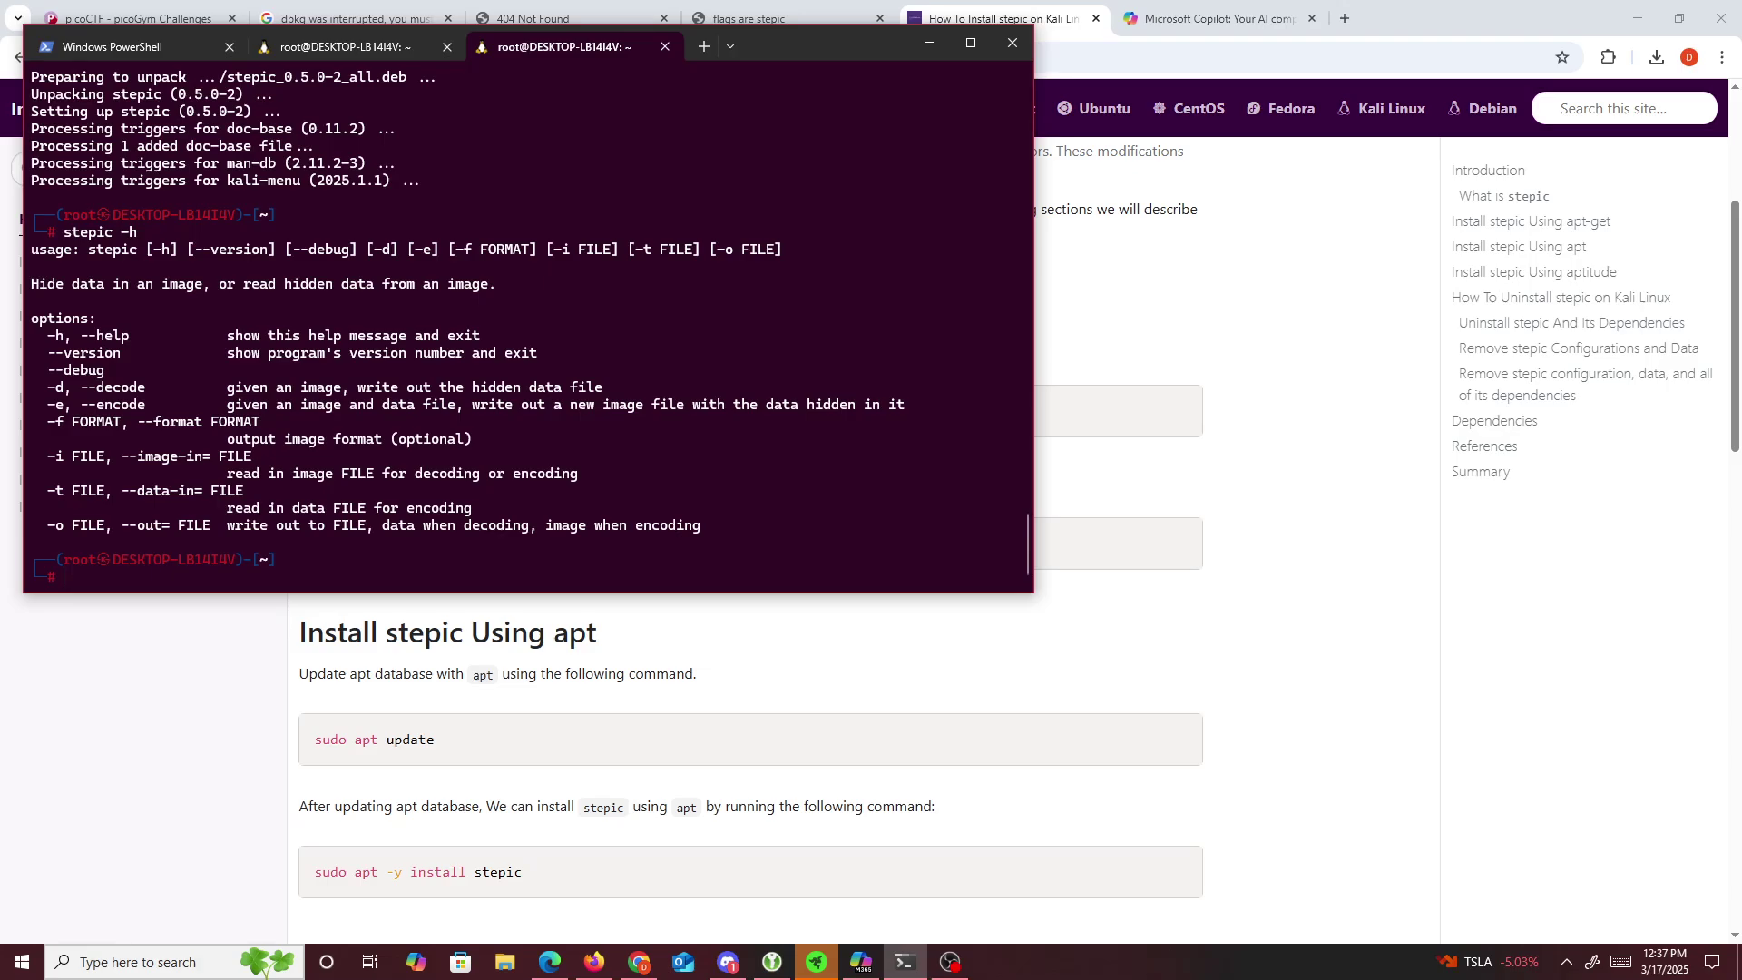
- List the home directory's files with ls and check the first Kali session for the downloaded image's file name
key(Up)
key(BackSpace)
text(i u)
key(Tab)
key(BackSpace)
key(BackSpace)
key(BackSpace)
key(BackSpace)
key(BackSpace)
key(BackSpace)
key(BackSpace)
key(BackSpace)
key(BackSpace)
key(BackSpace)
key(BackSpace)
text(ls)
key(Return)
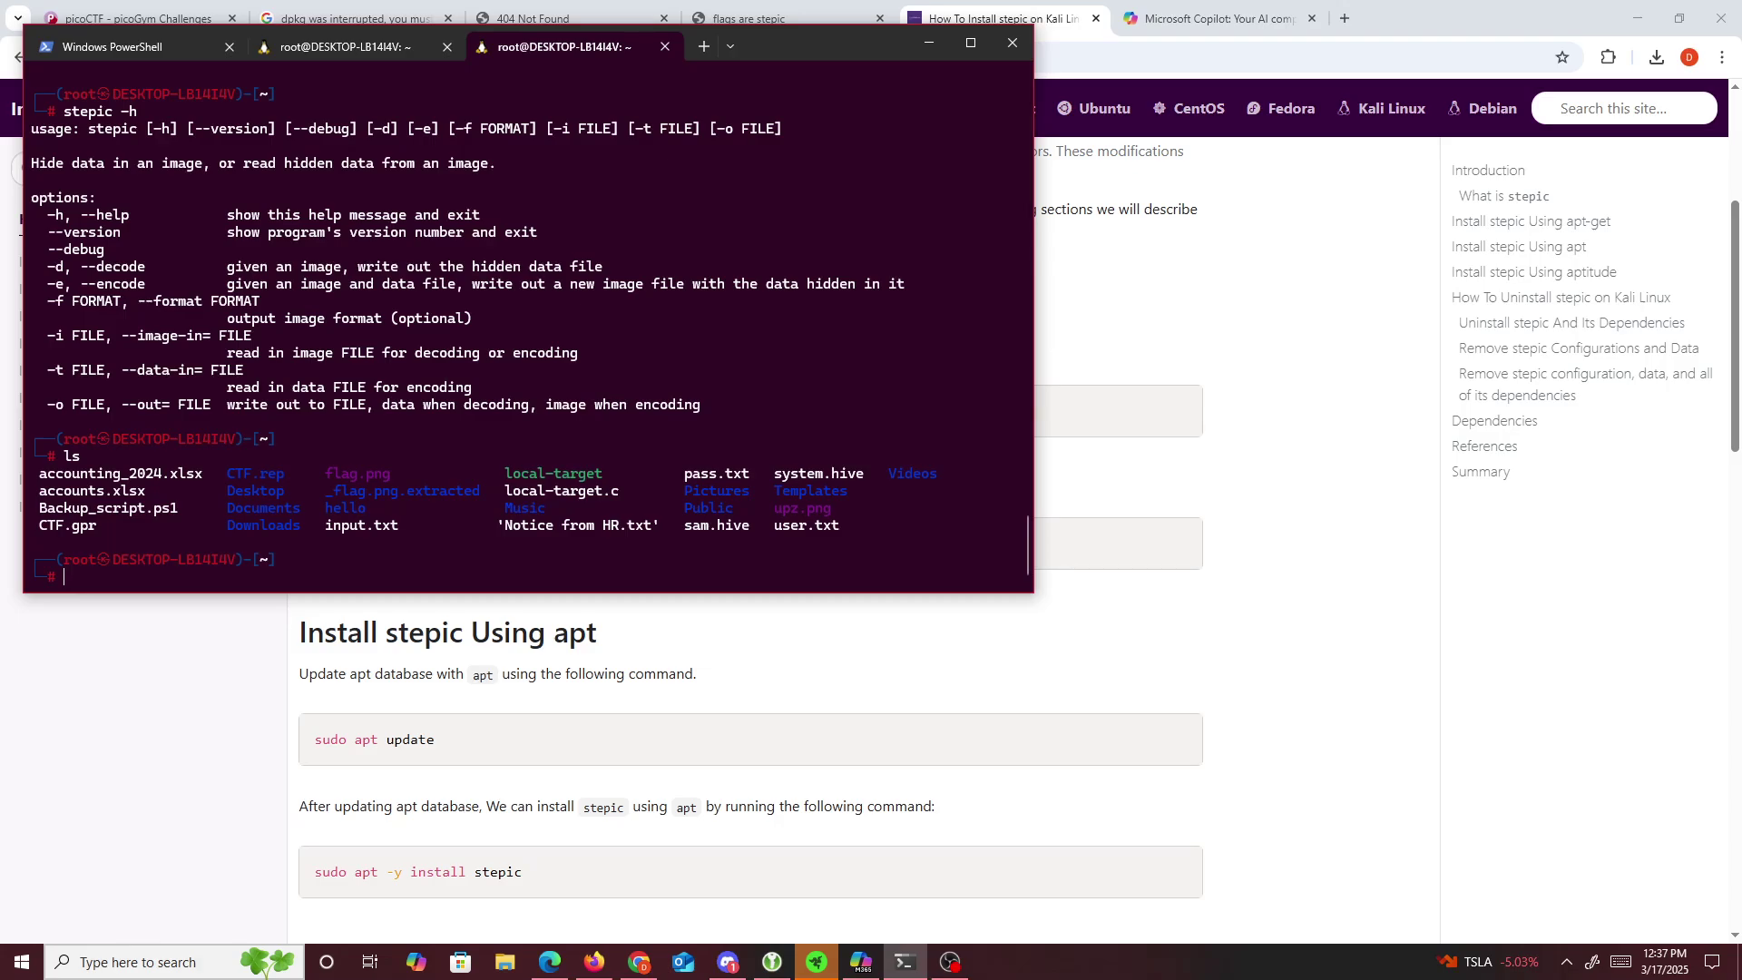
click(326, 48)
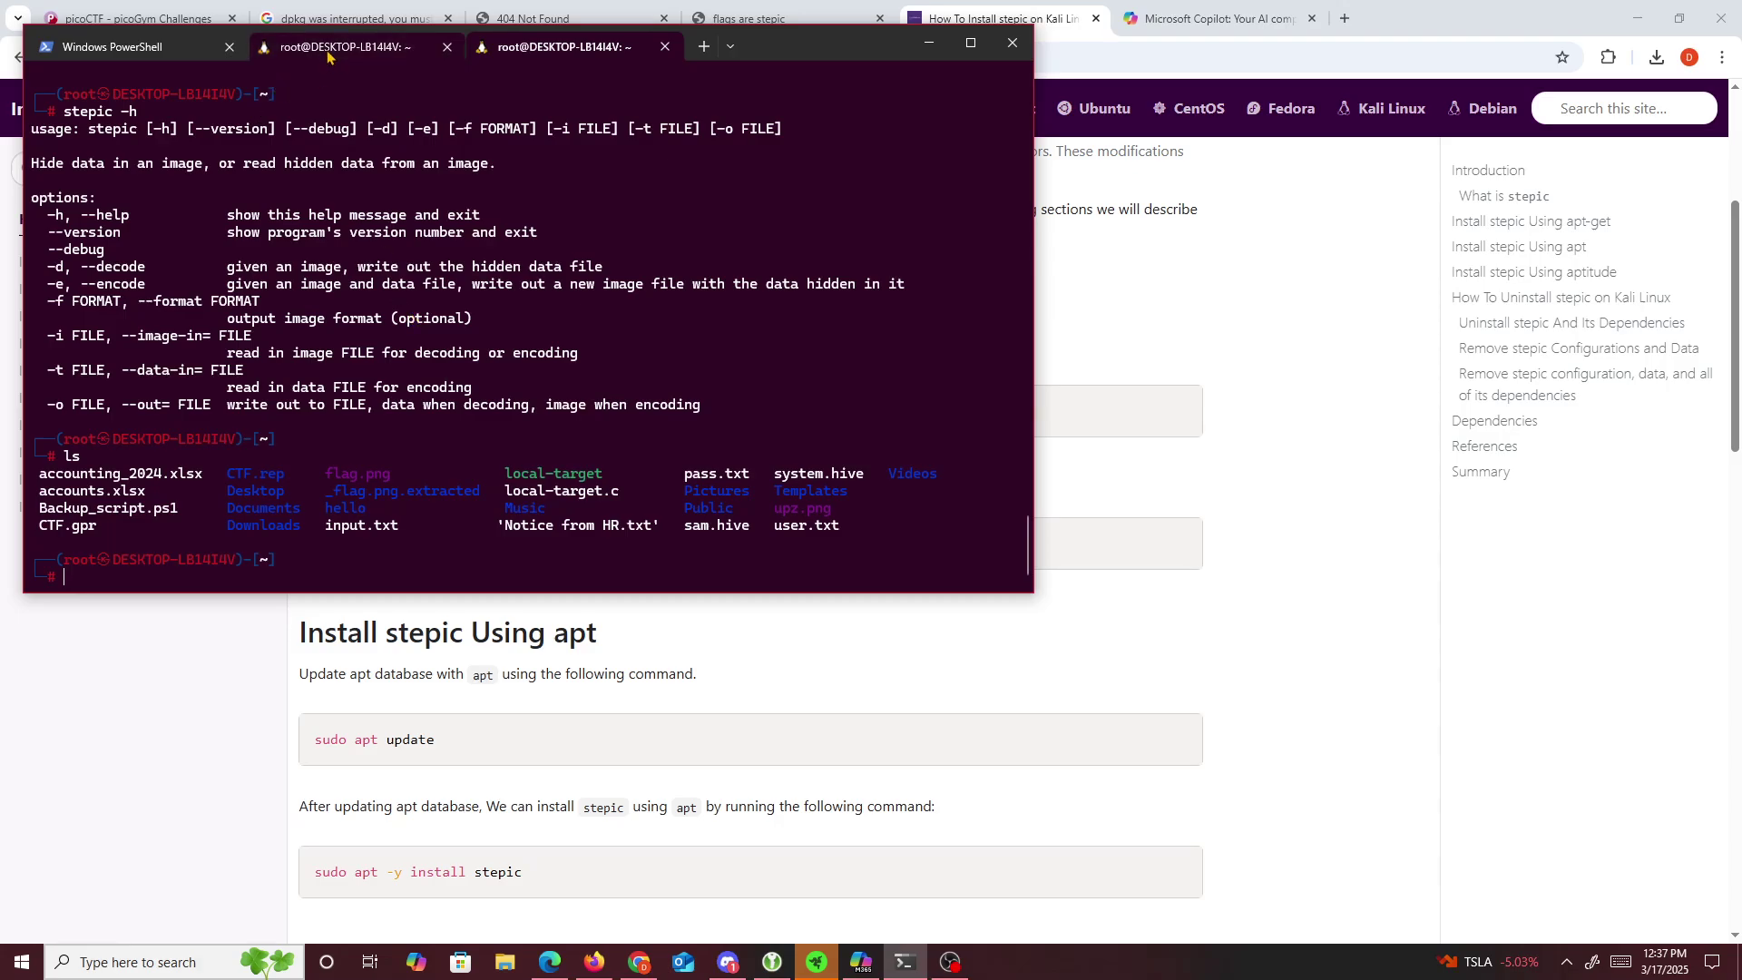
scroll(360, 390, up, 8)
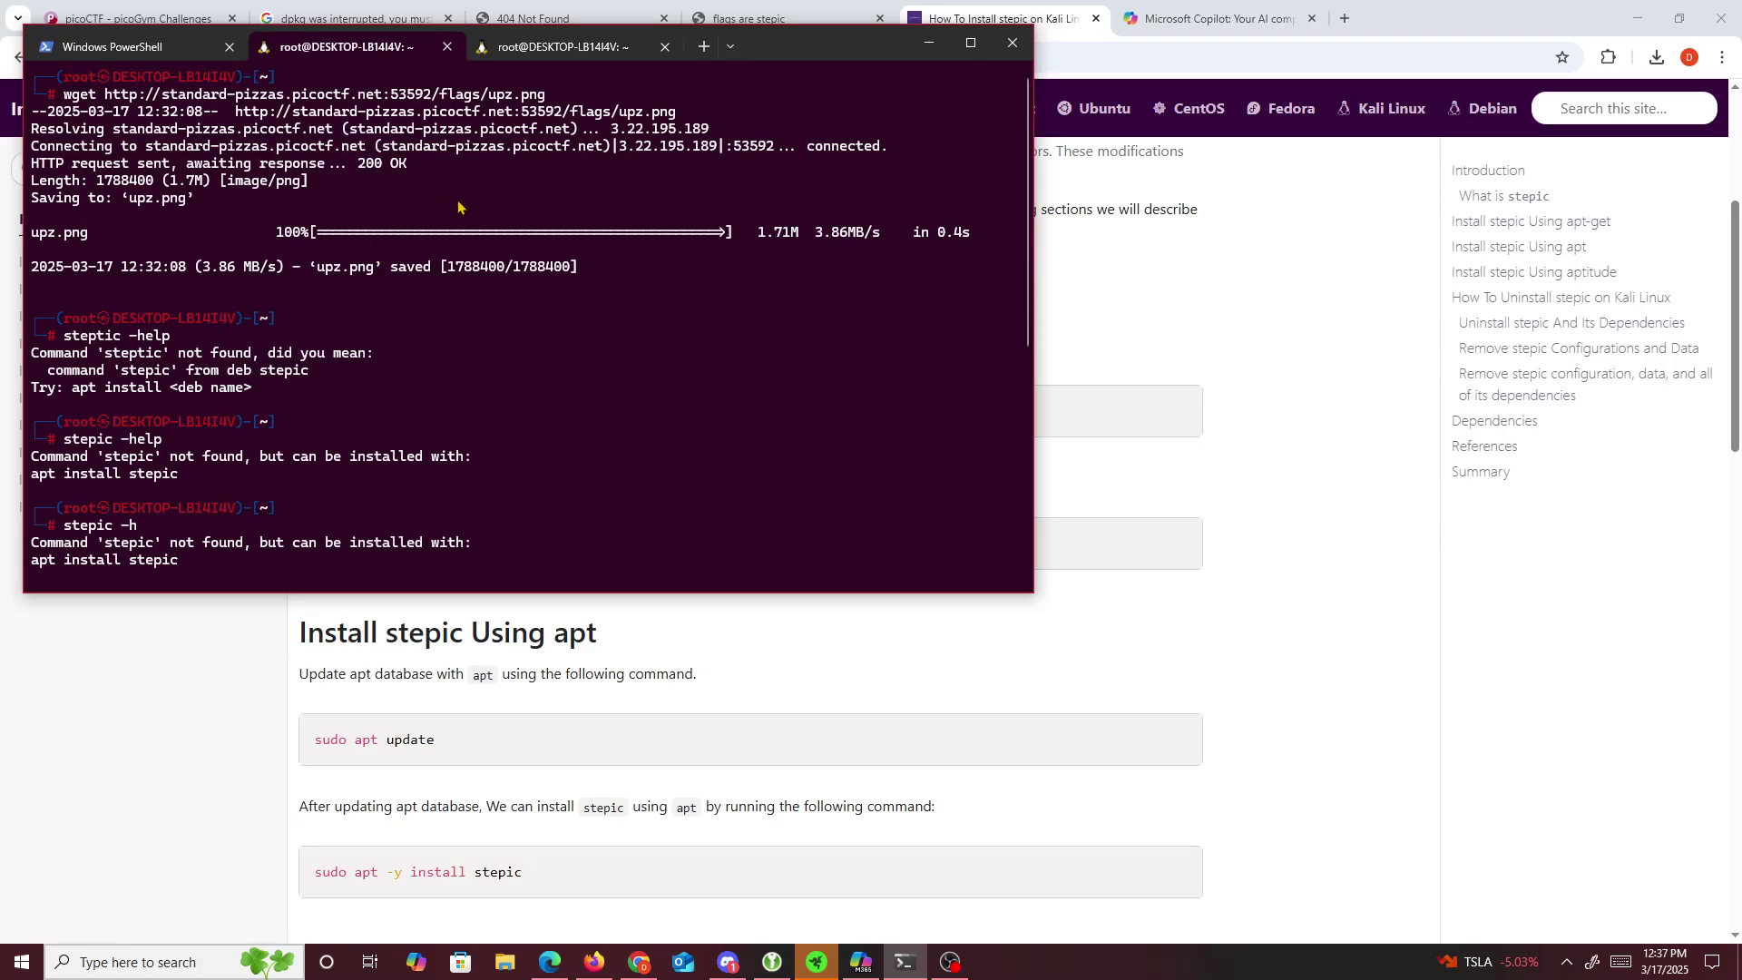
click(526, 50)
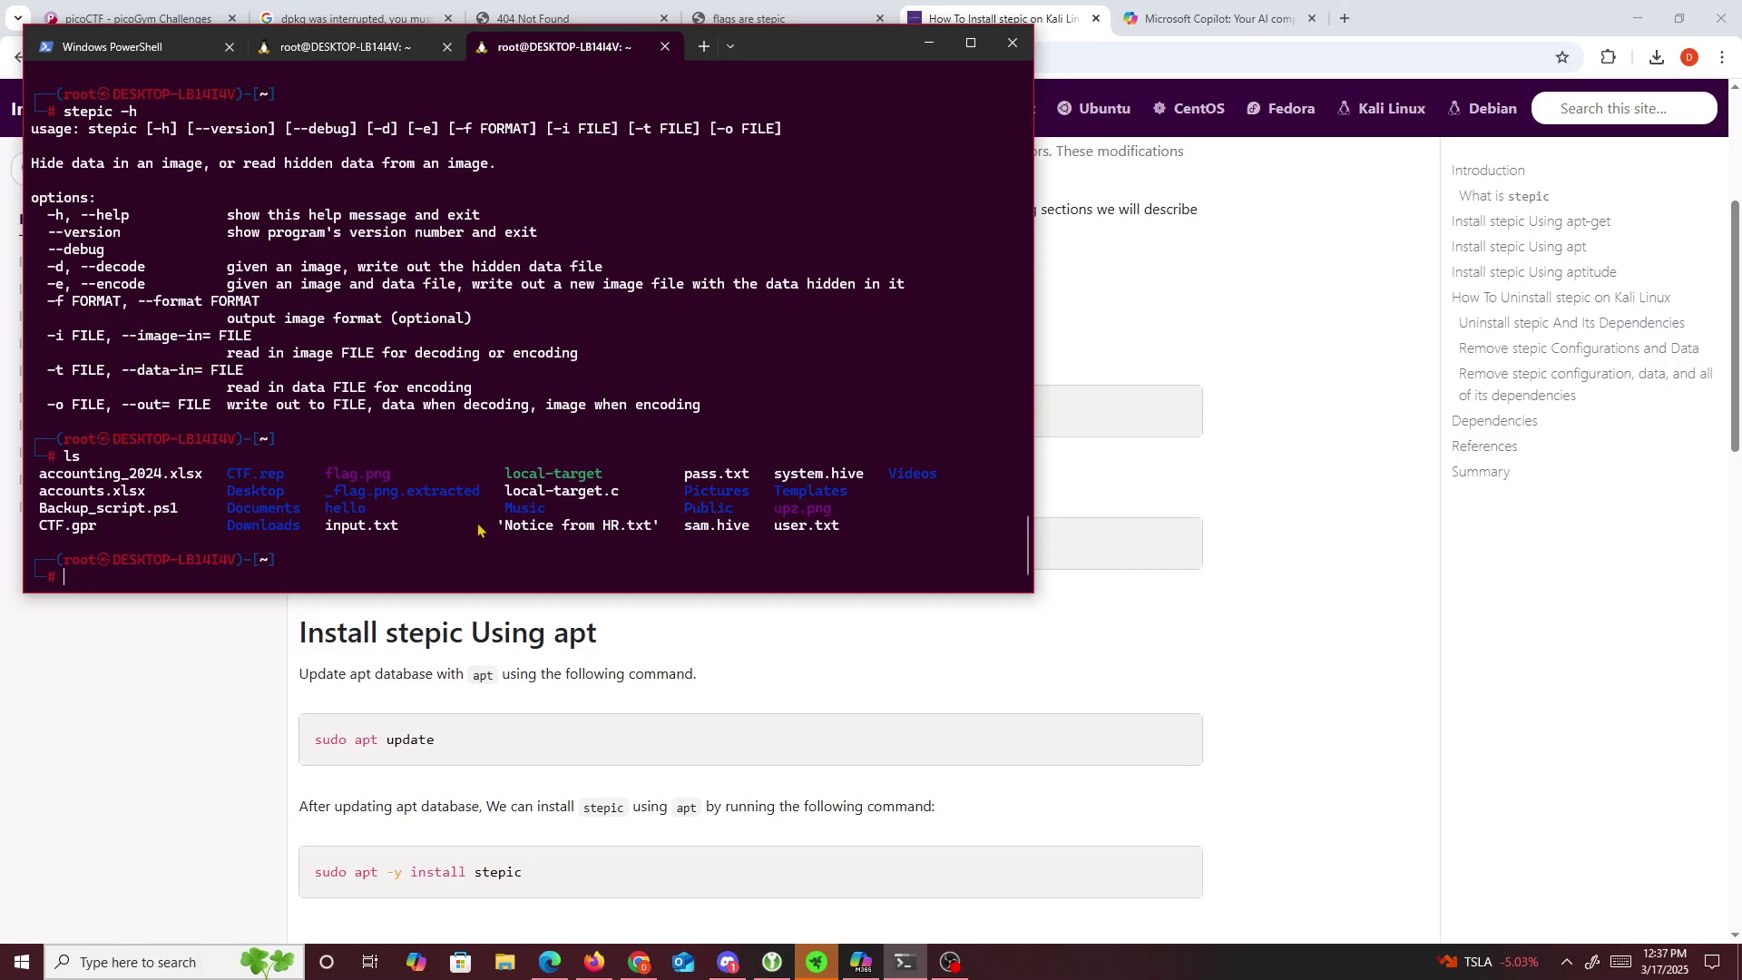
- Try running stepic -i upz.png -o flag.txt in the second Kali session without an encode or decode option
text(stepic -i up)
key(Tab)
text(-o flag)
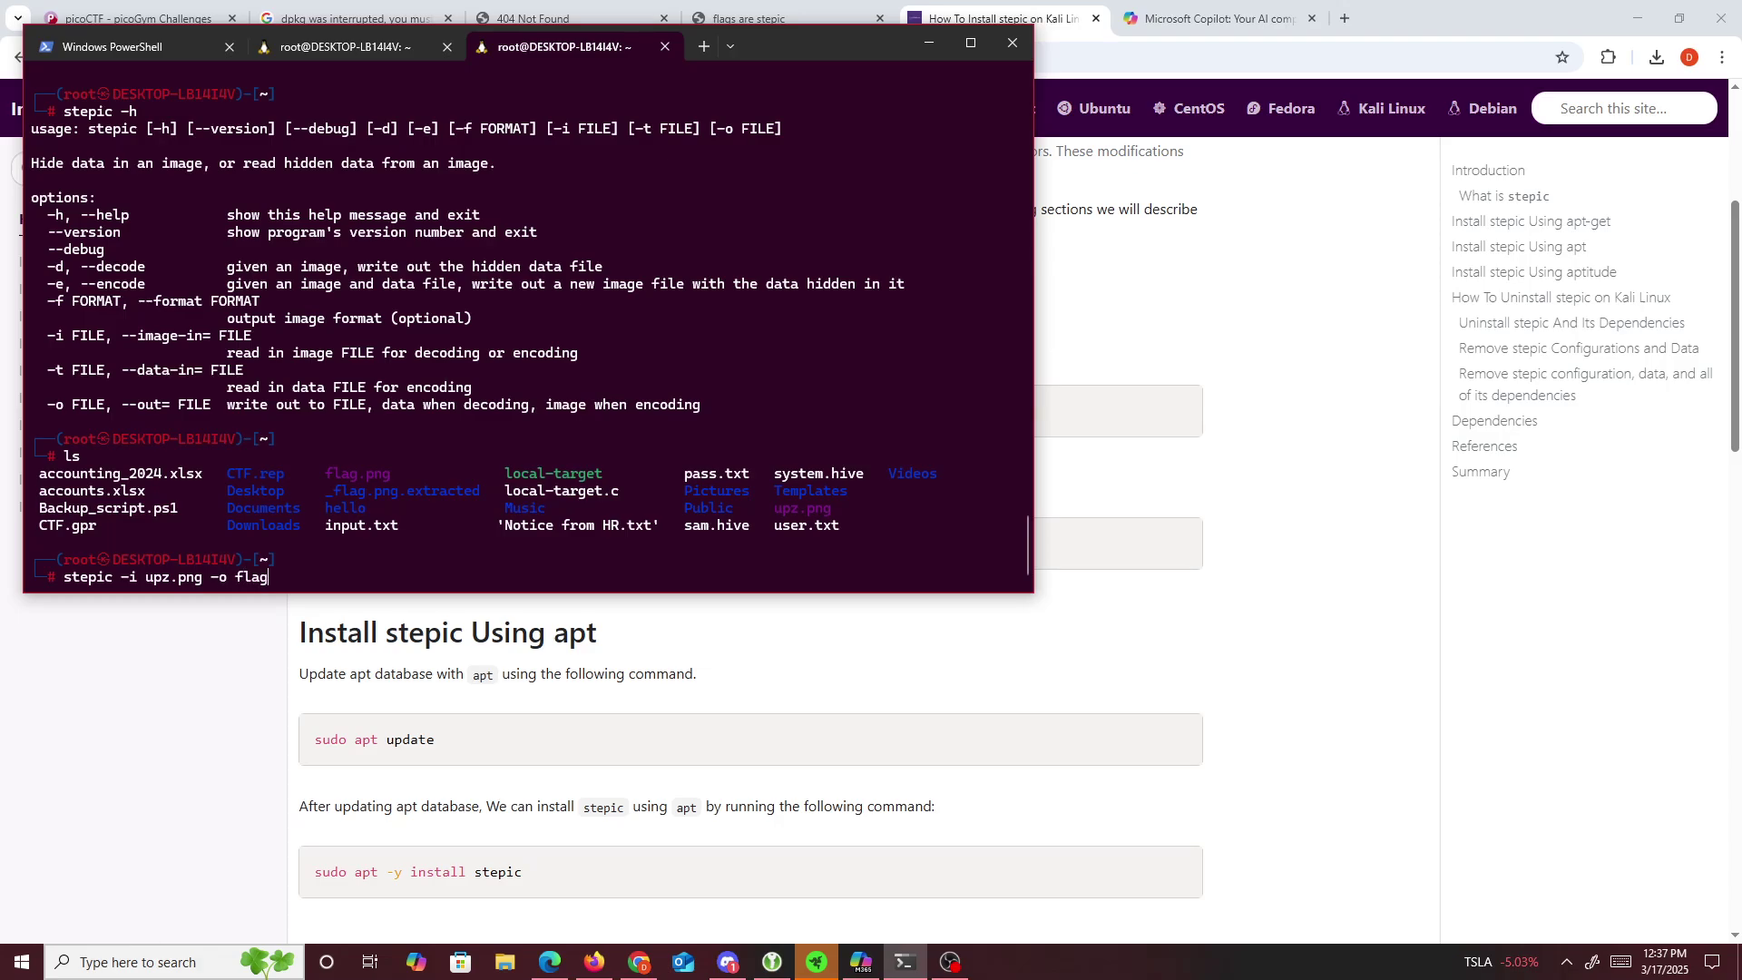
text(.txt)
key(Return)
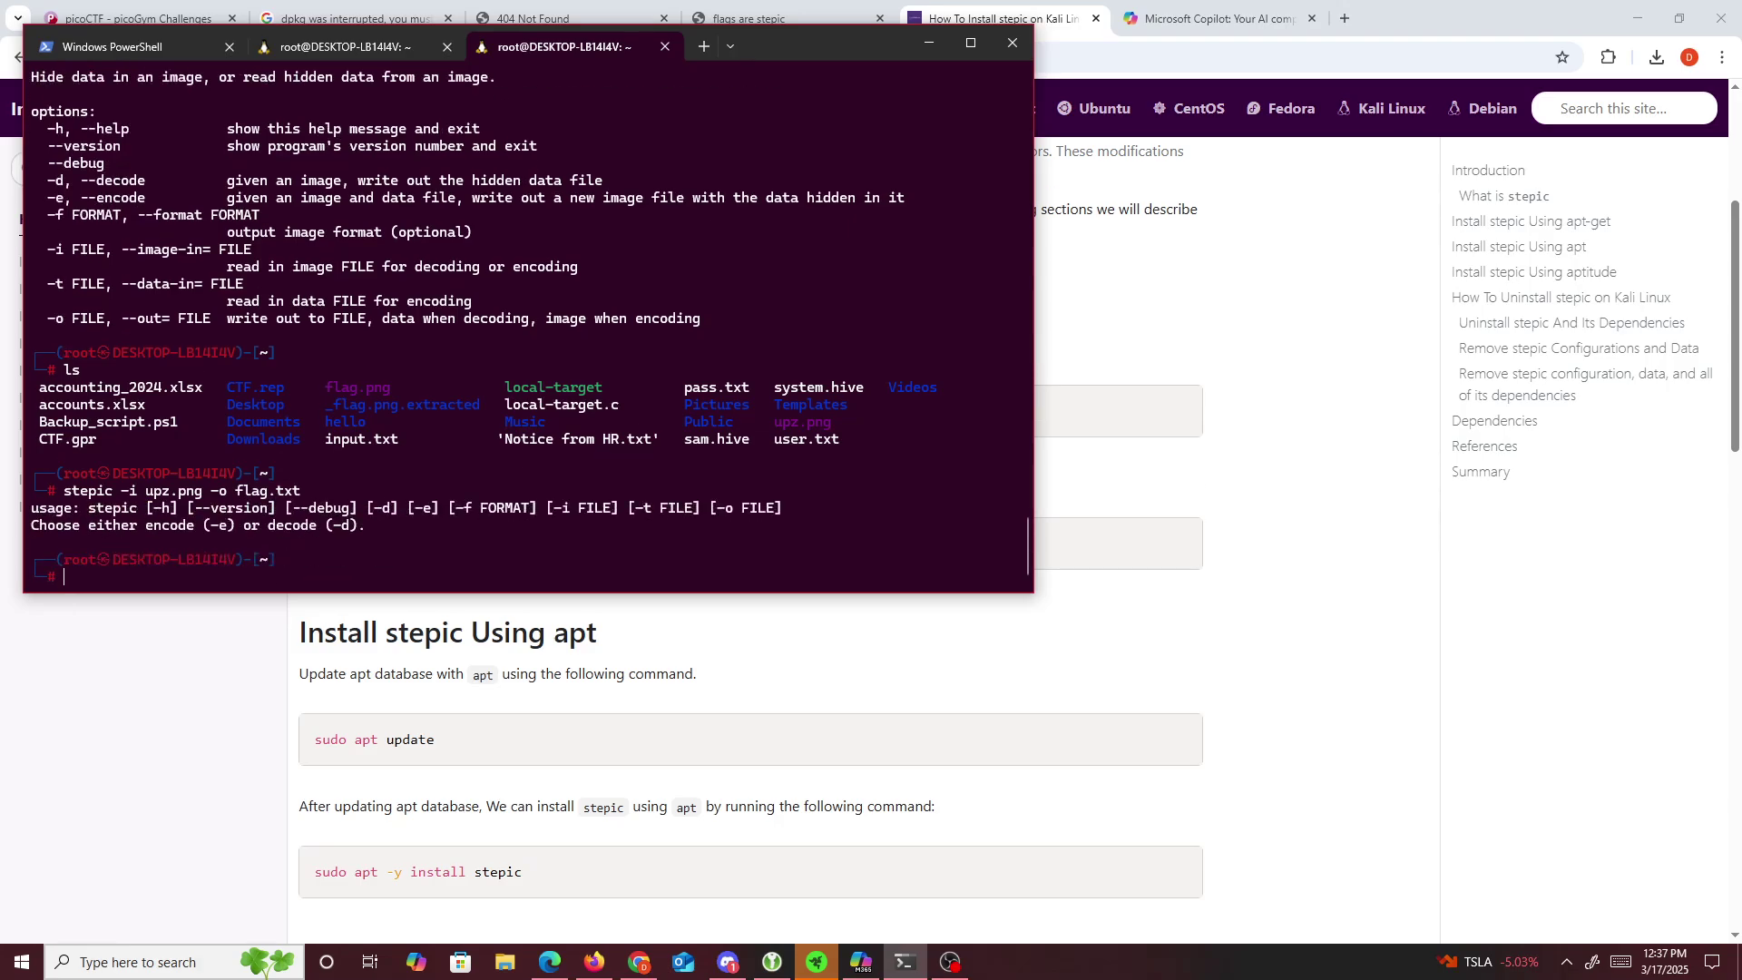
- Add the decode option to the previous command and run stepic -d -i upz.png -o flag.txt
key(Up)
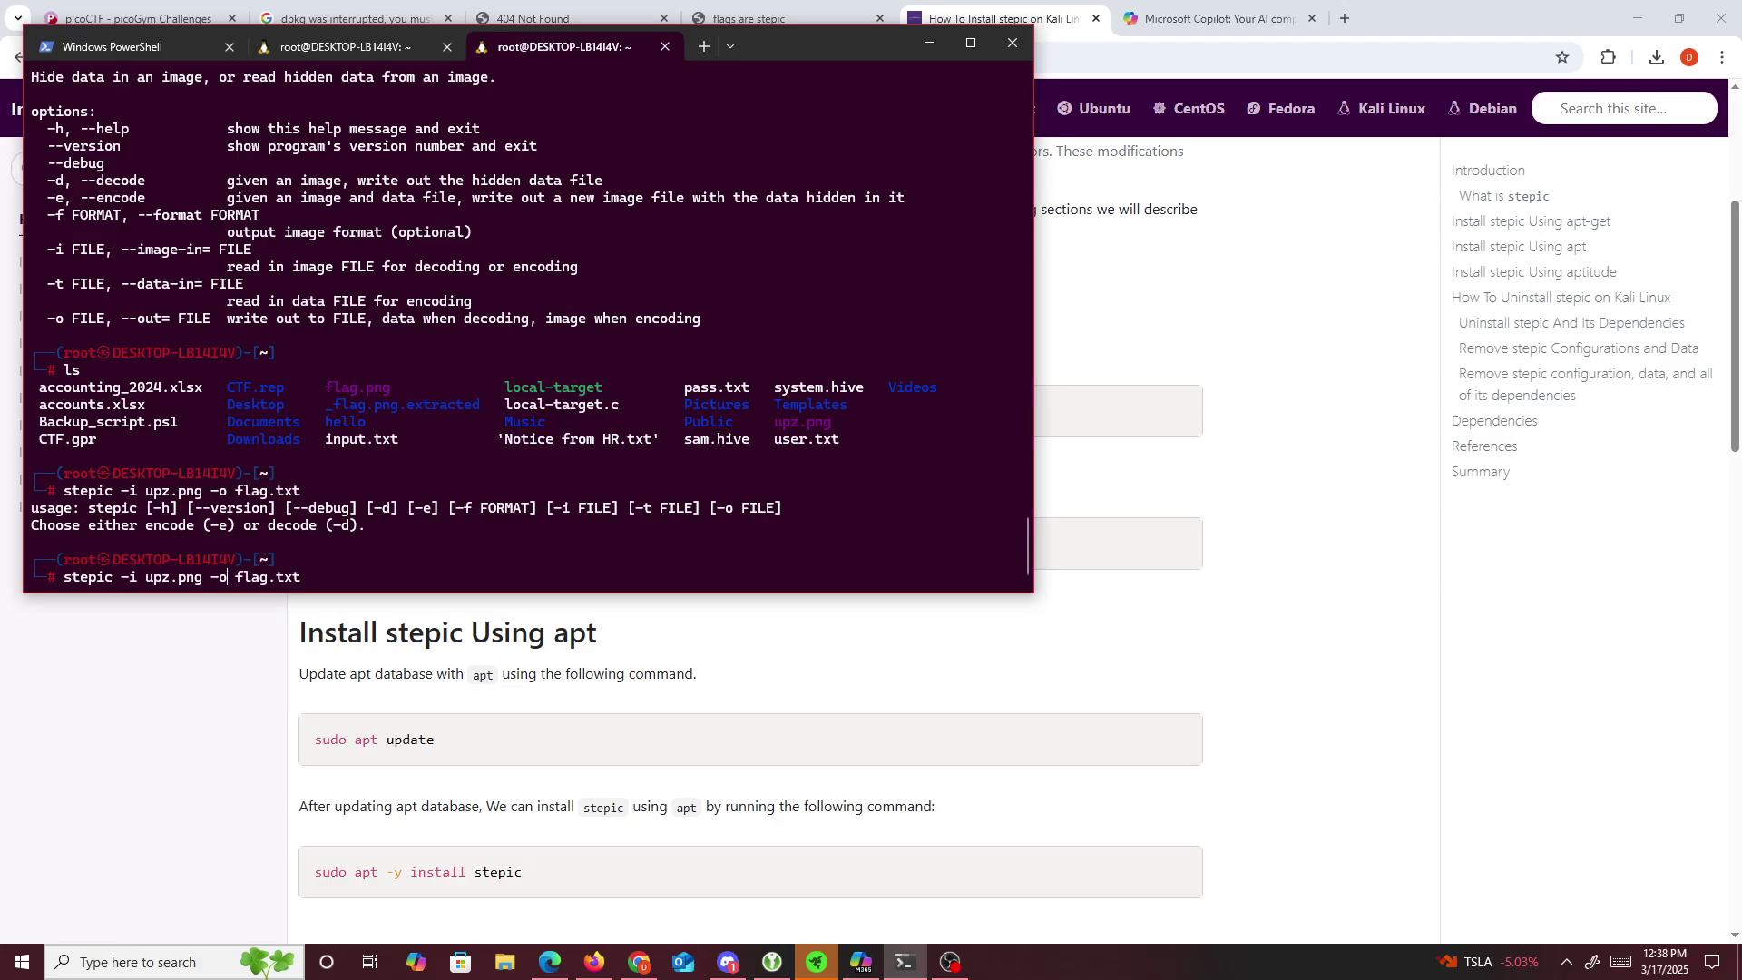
key(Tab)
key(Left)
key(Left)
key(Left)
key(Left)
key(Left)
key(Left)
key(Left)
key(Left)
key(Left)
key(Left)
key(Left)
text(-d)
key(Return)
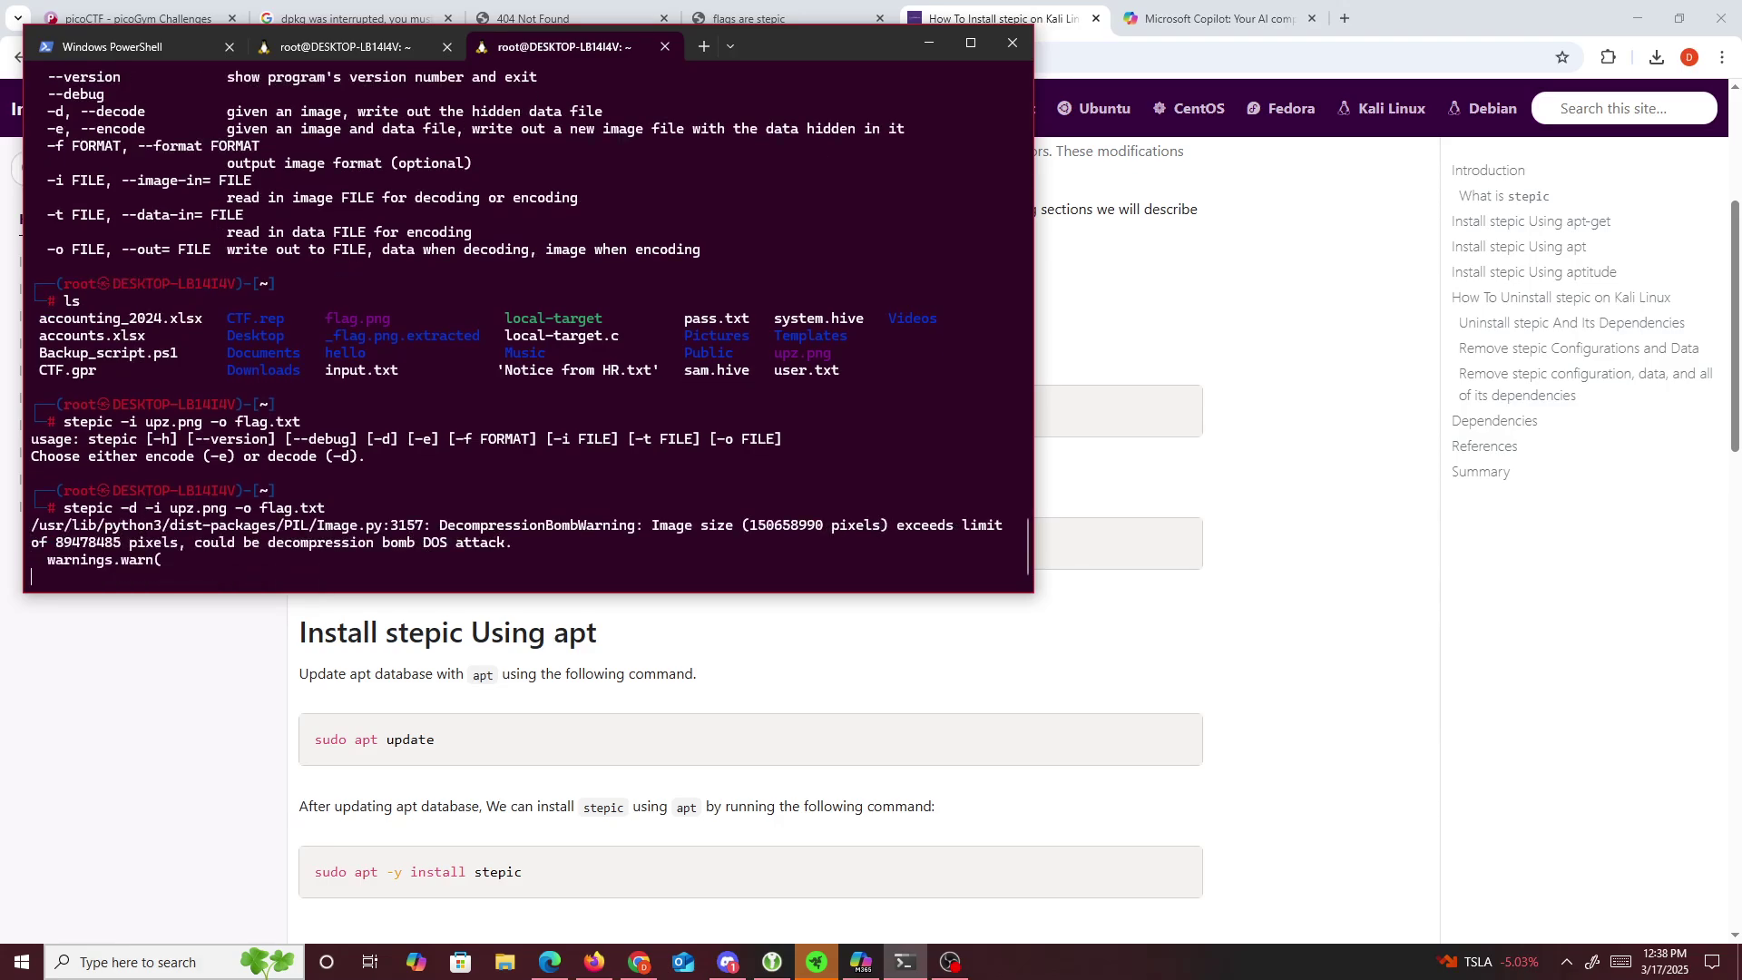
- Move the decode option behind the image name and run stepic -i upz.png -d -o flag.txt
key(Up)
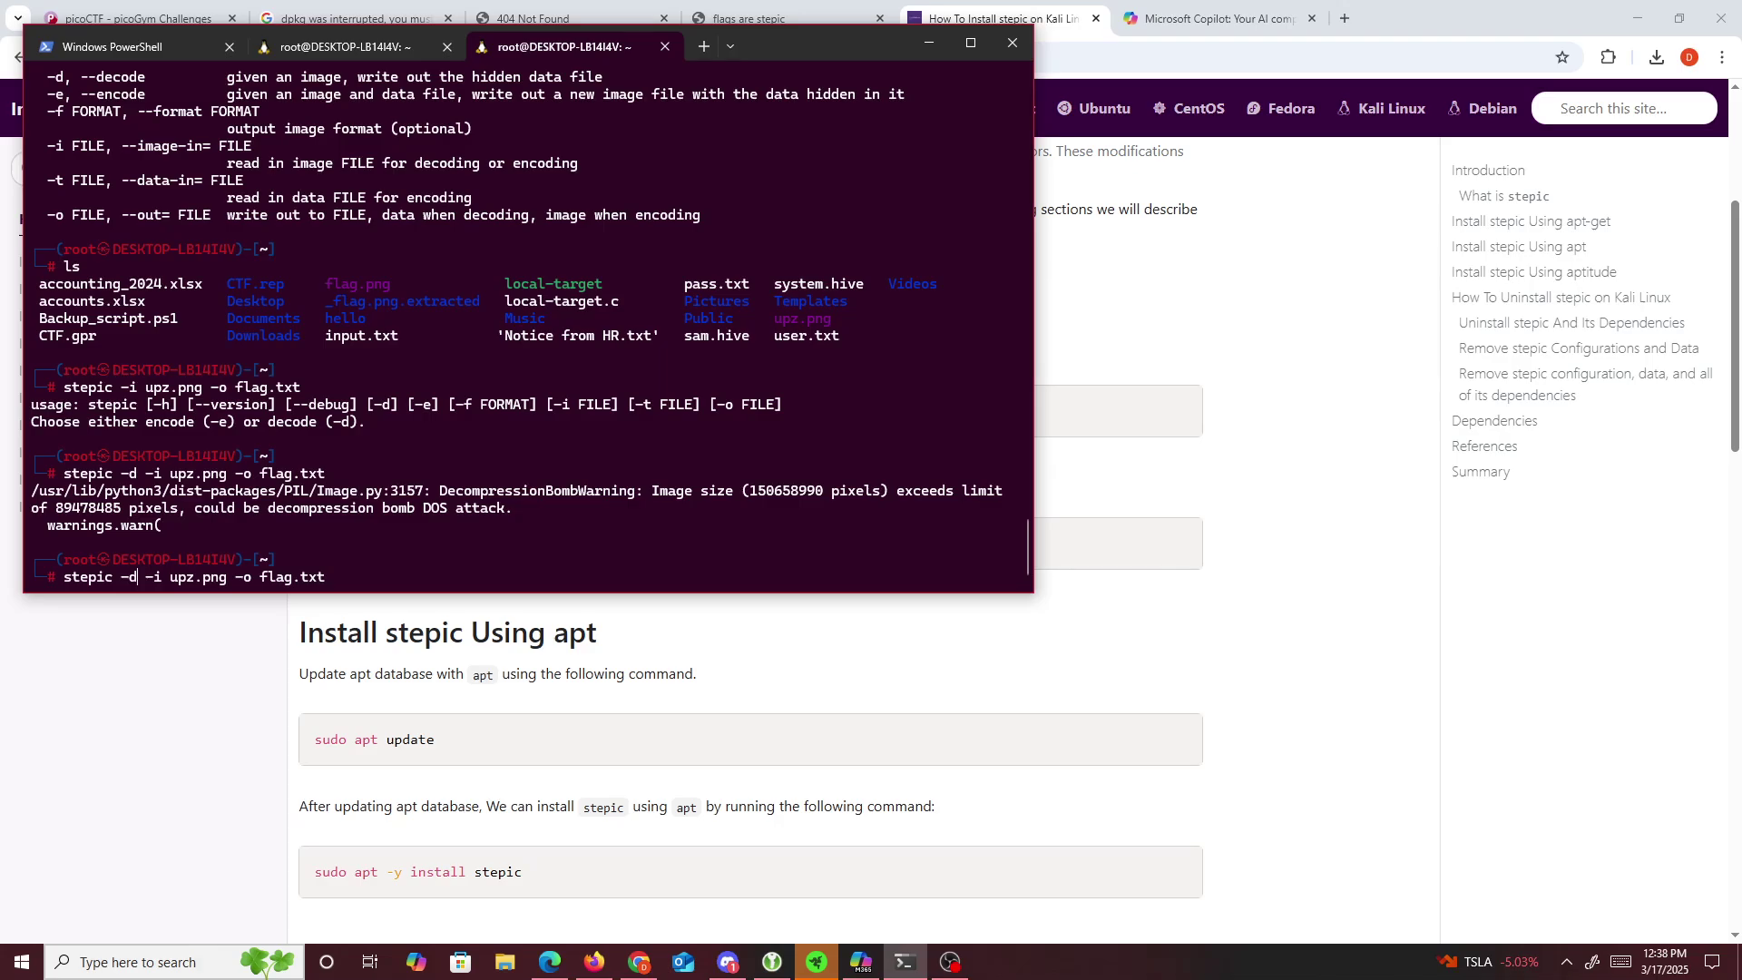
key(BackSpace)
key(BackSpace)
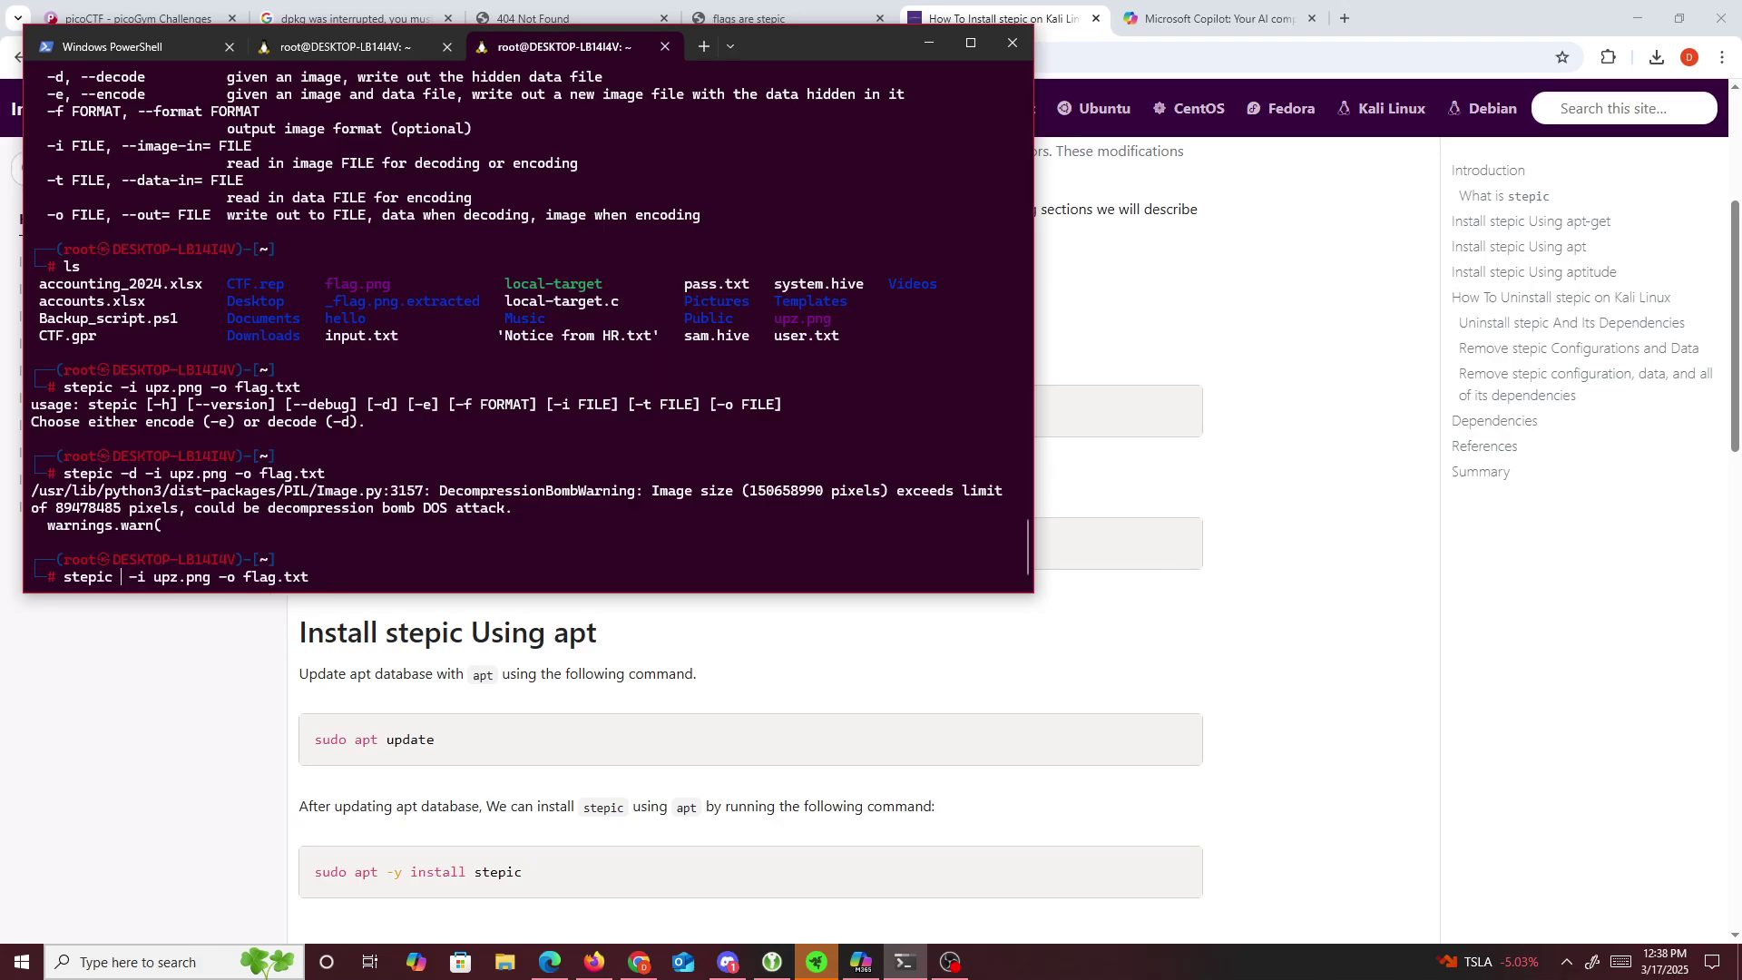
text(-d)
key(Return)
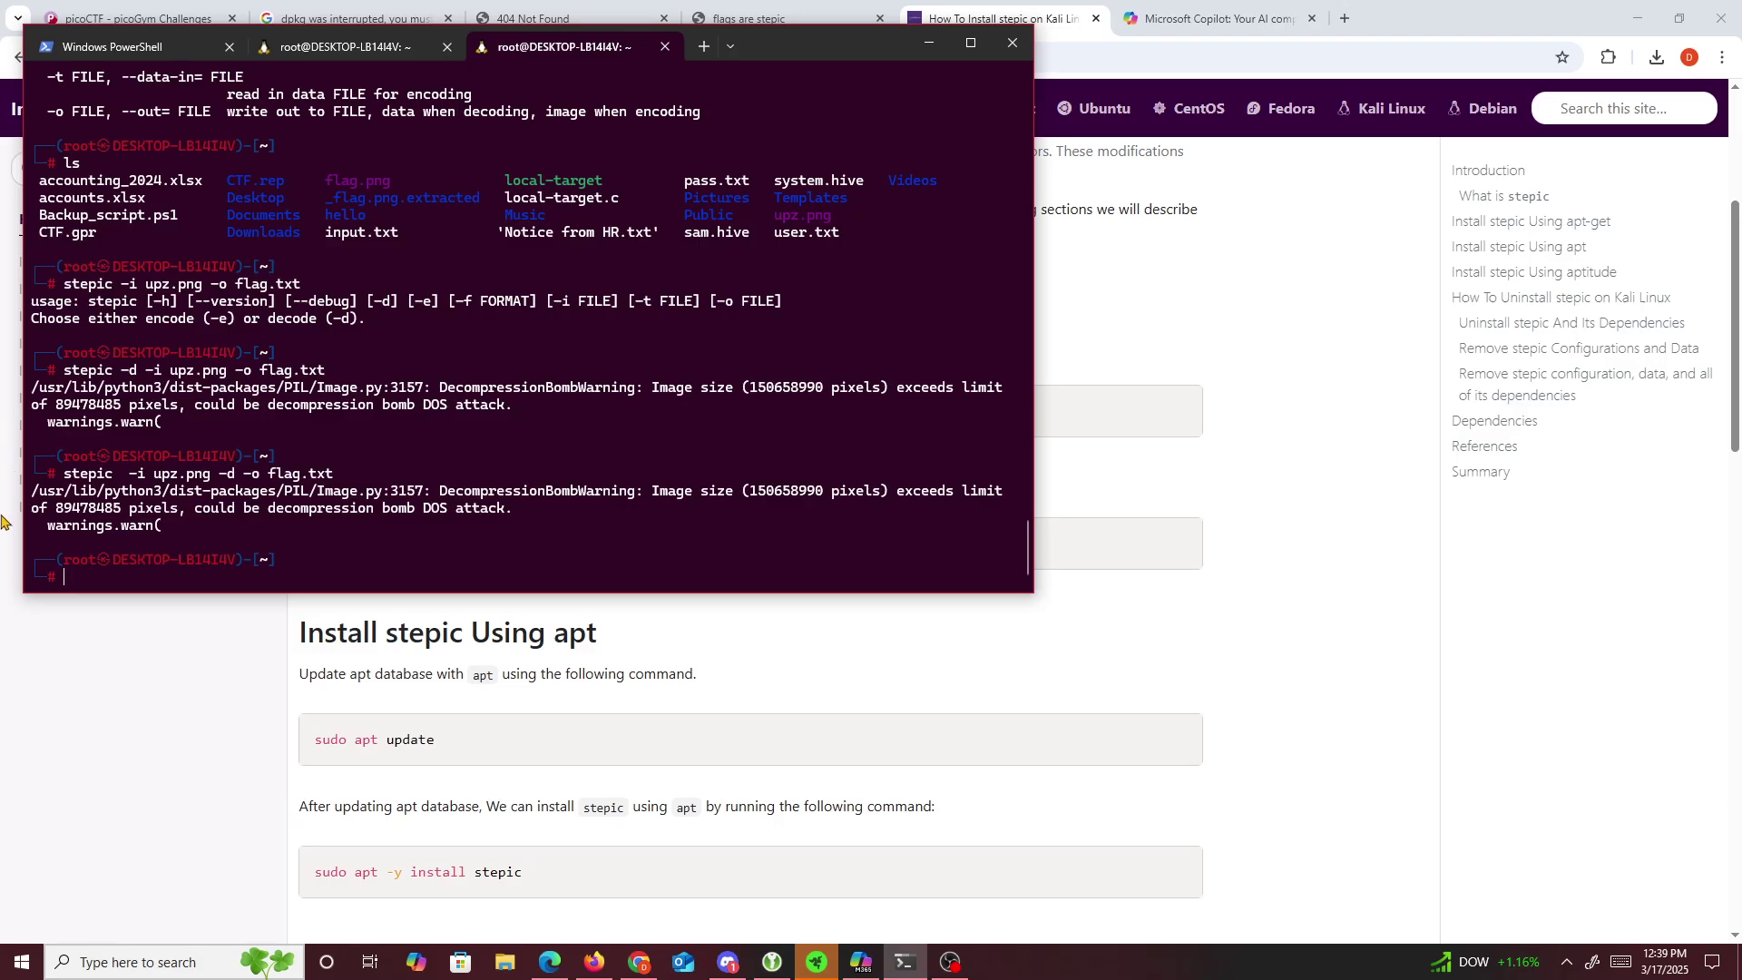
- Put the decode option back in front of the input image and rerun stepic -d -i upz.png -o flag.txt
key(Up)
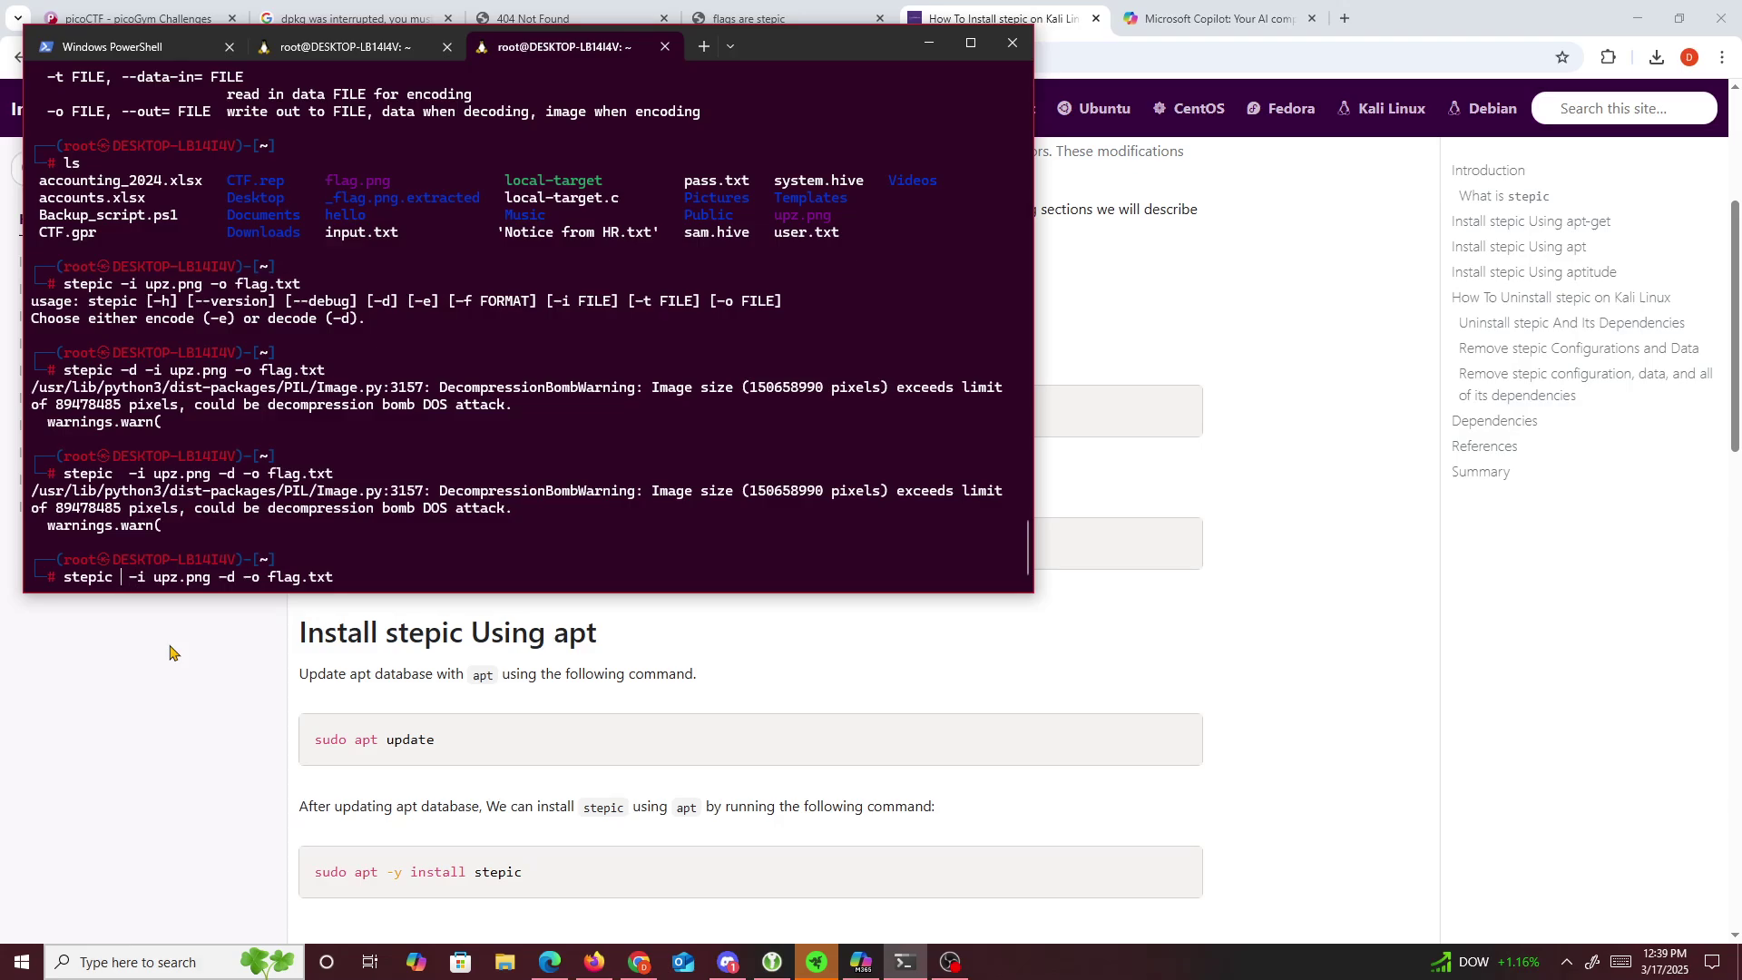
text(-d)
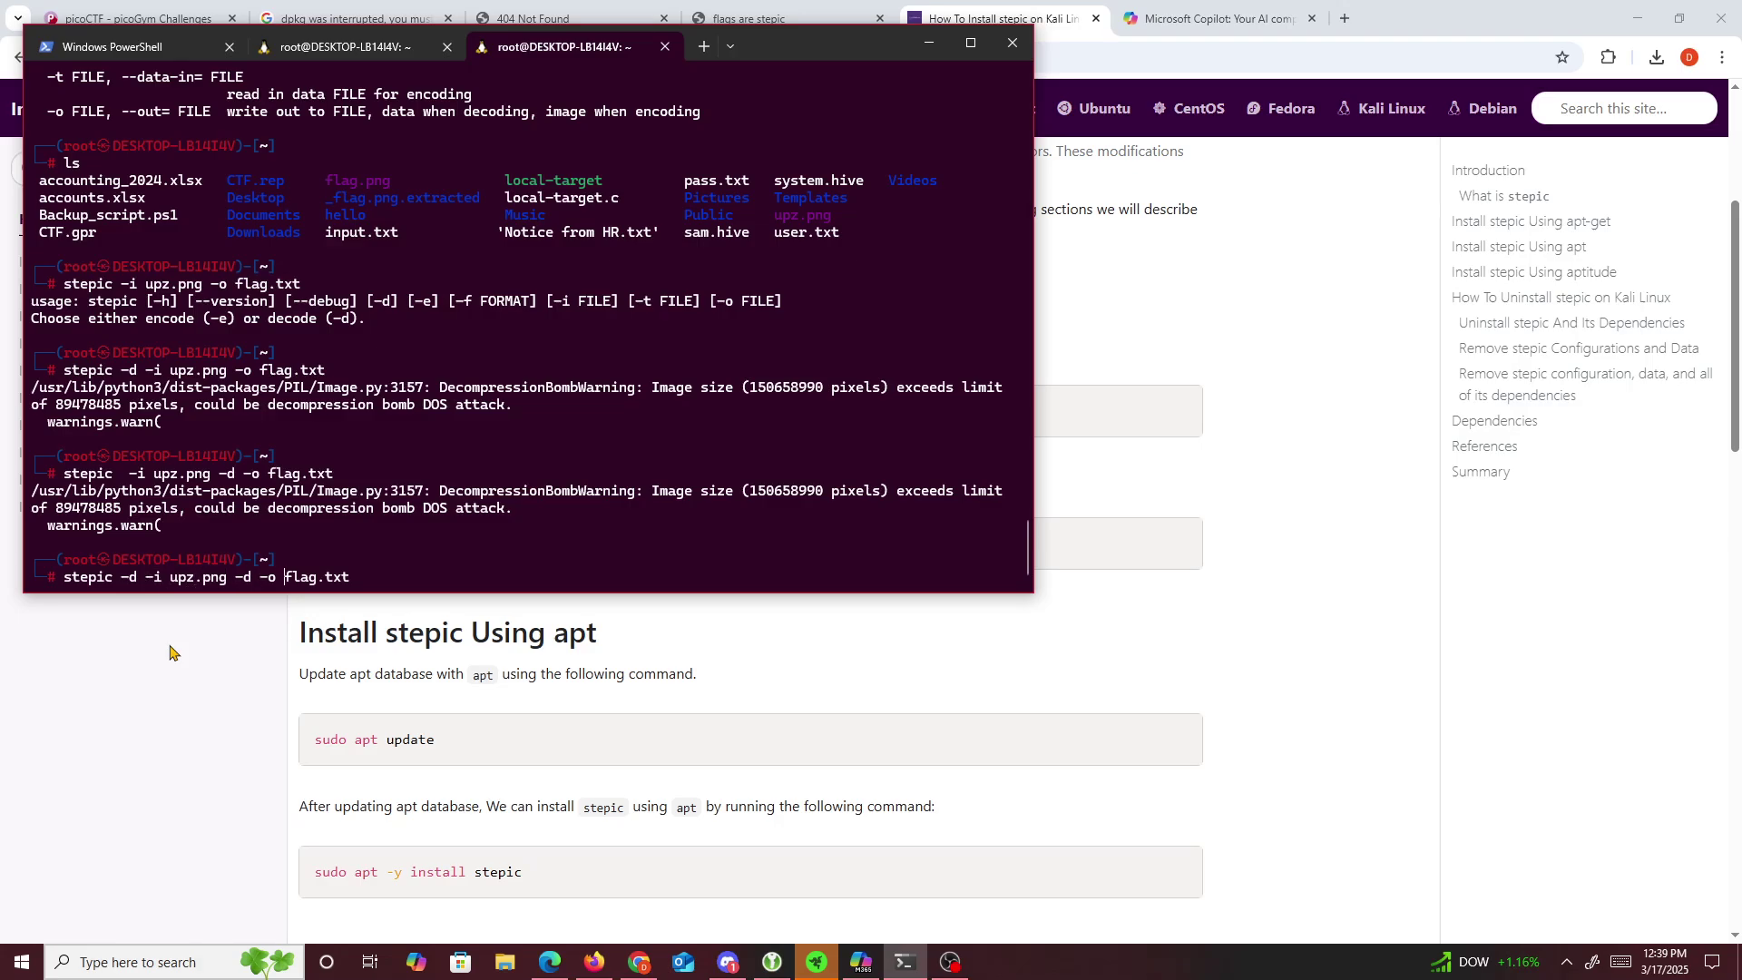
key(BackSpace)
key(BackSpace)
key(Return)
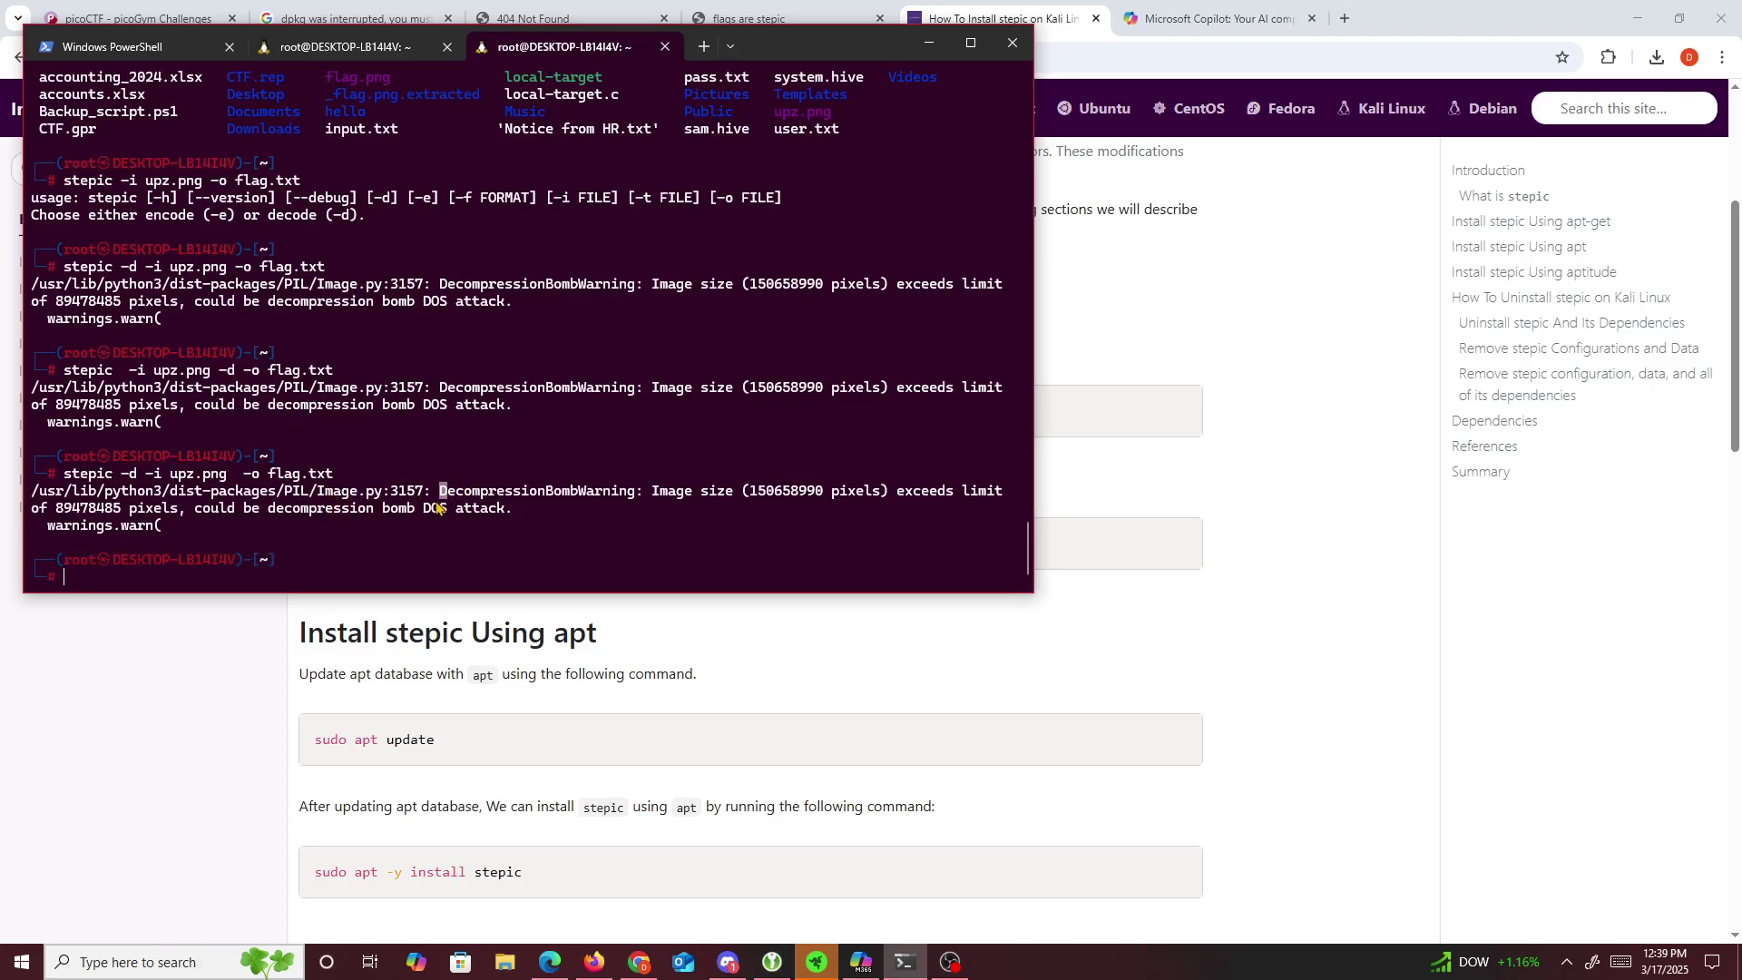
- List the directory's files and print the contents of flag.txt with cat to reveal the hidden message
drag(432, 492, 468, 510)
right_click(467, 510)
text(ls)
key(Return)
text(cat )
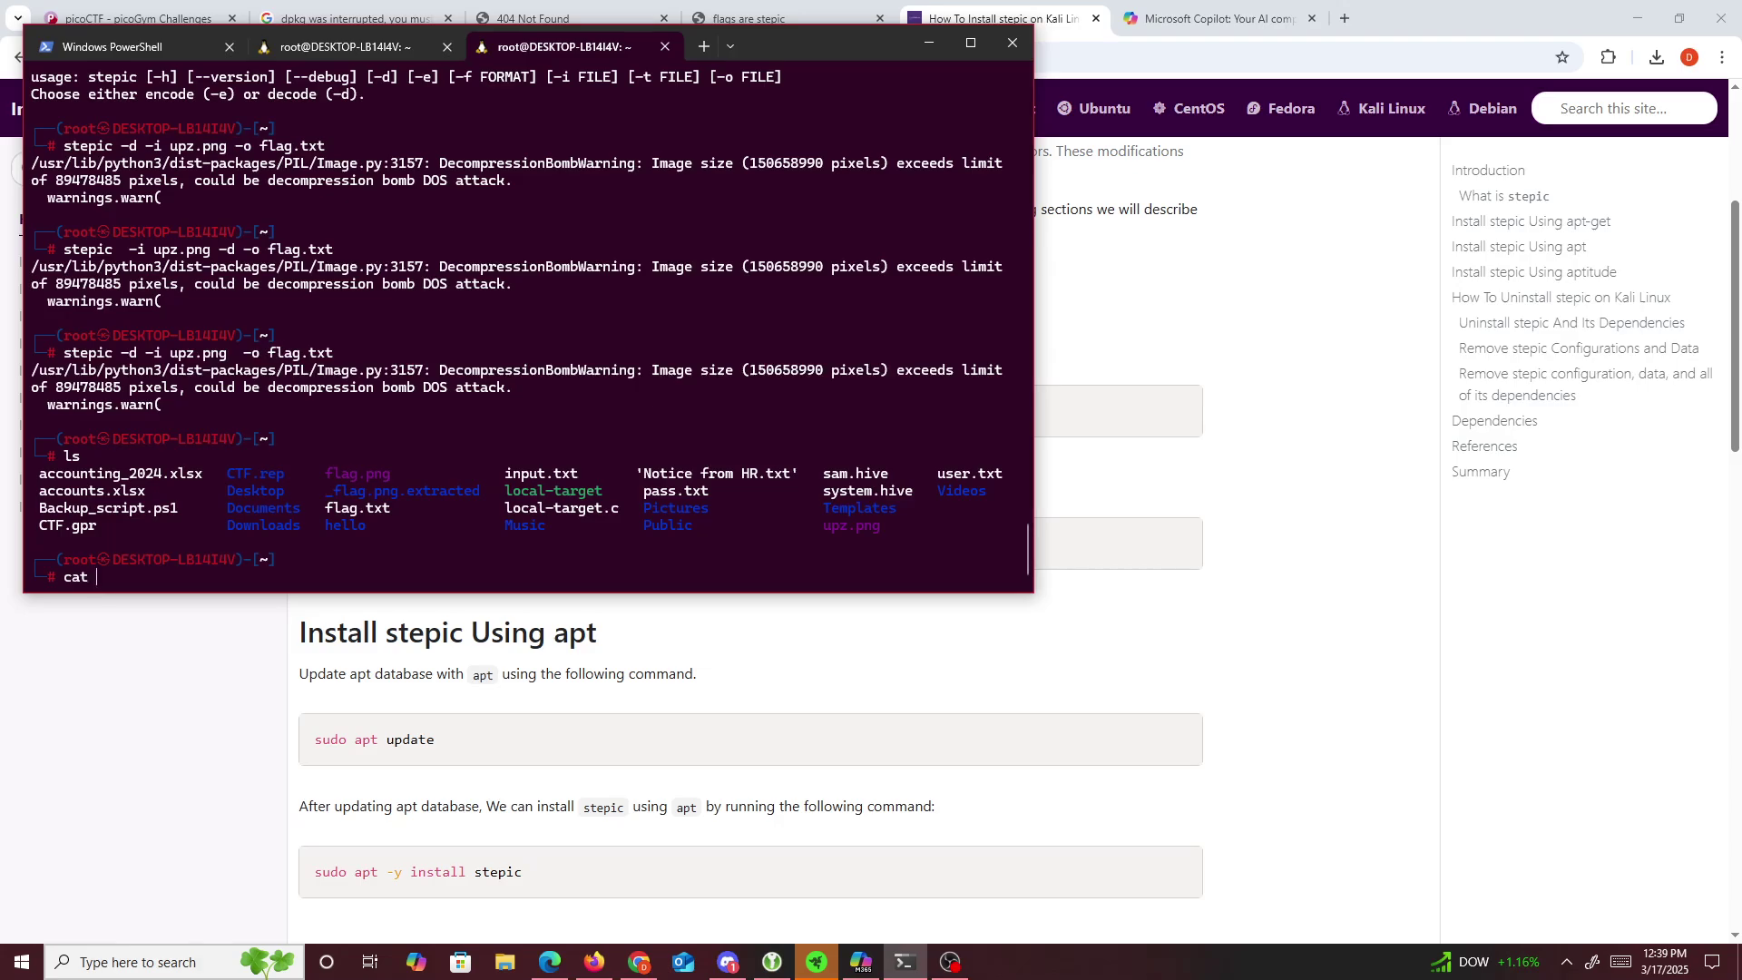
text(flag.)
key(Return)
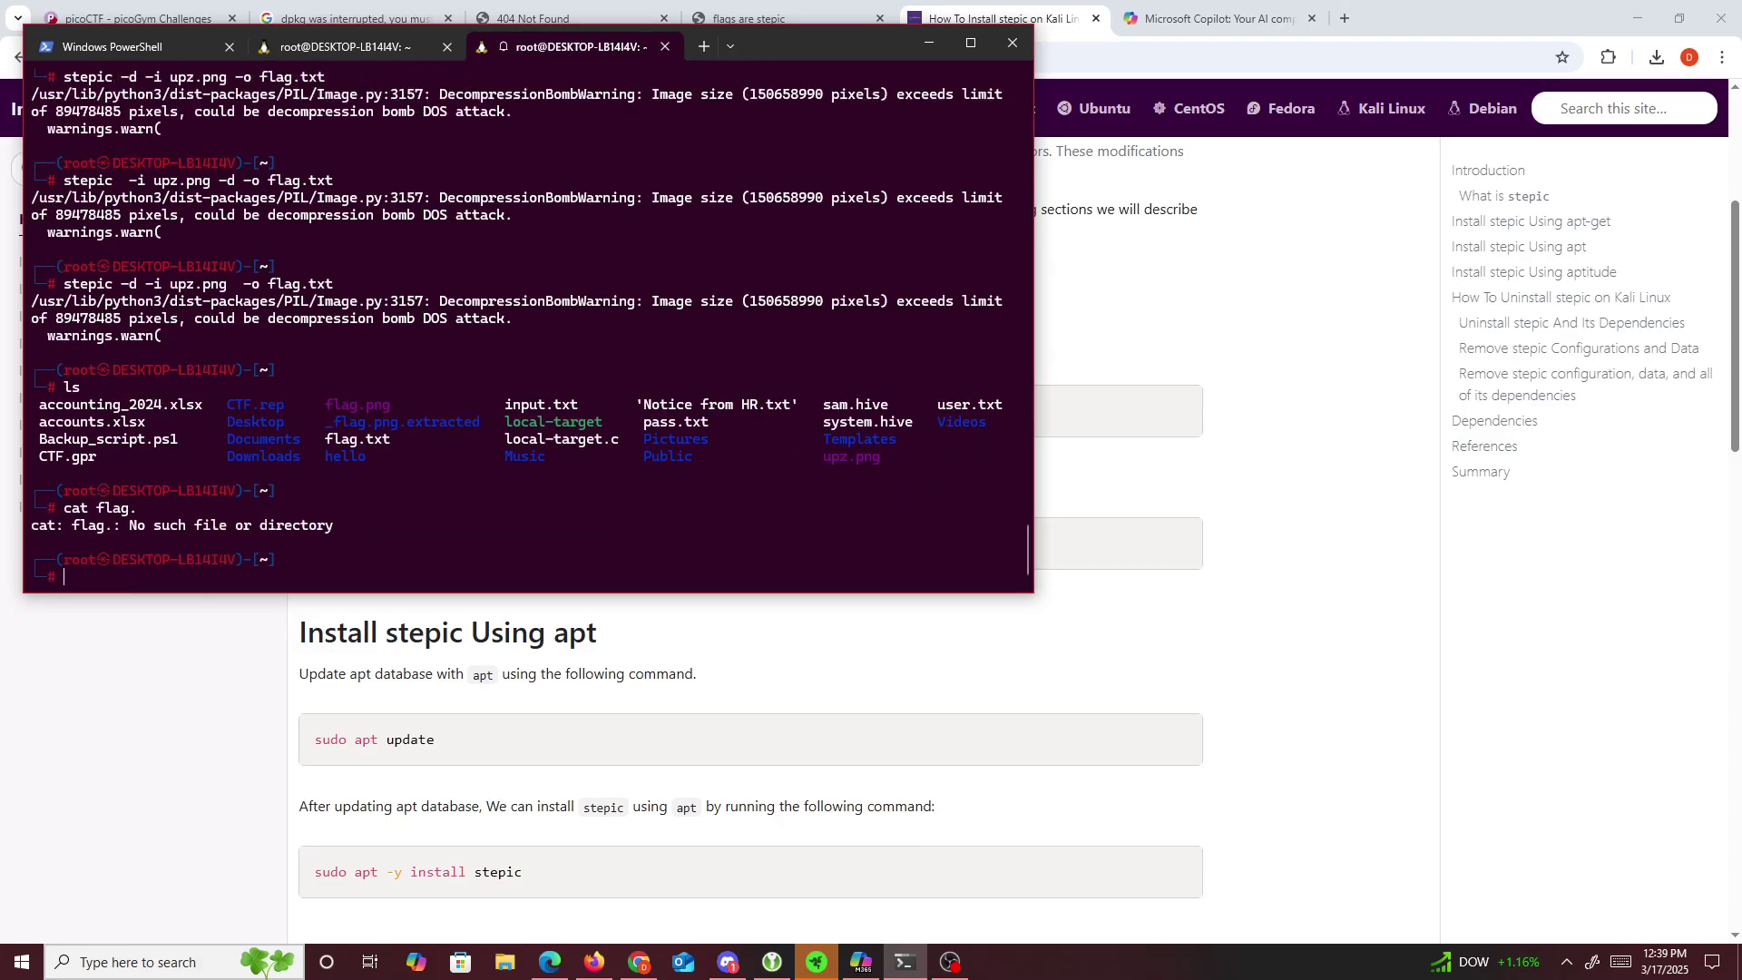
key(Up)
text(txt)
key(Return)
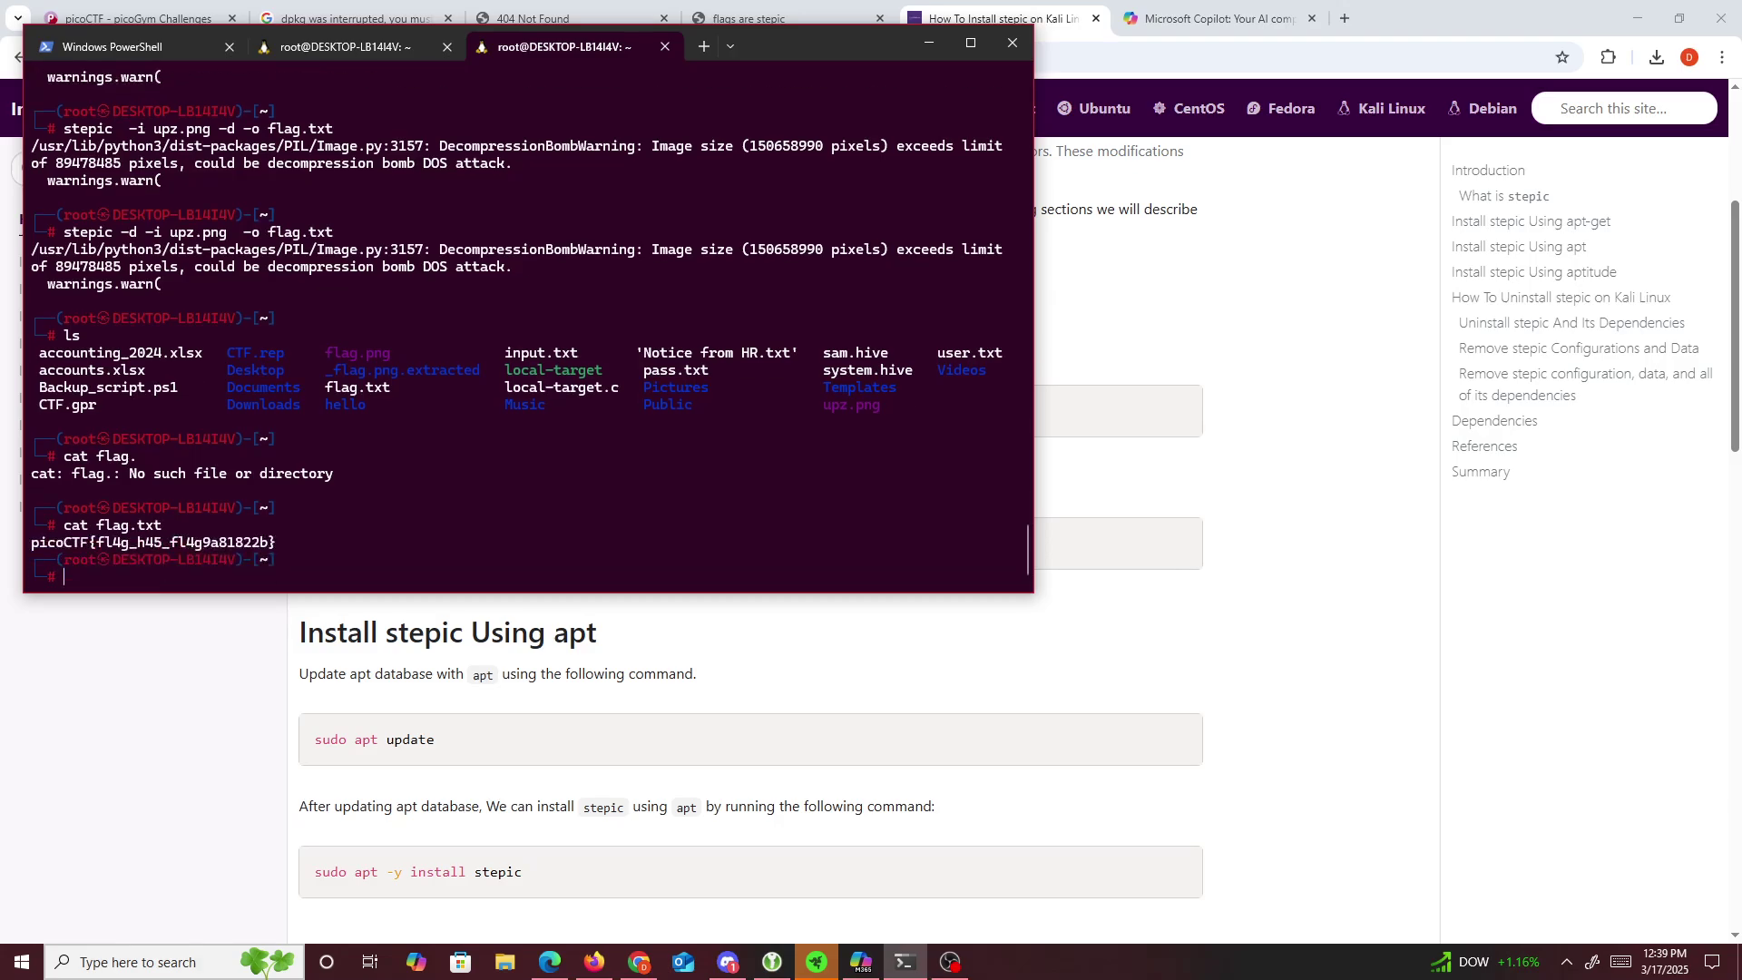
- Copy the complete picoCTF flag, including its braces, from the printed contents of flag.txt
drag(38, 249, 526, 266)
drag(211, 467, 54, 454)
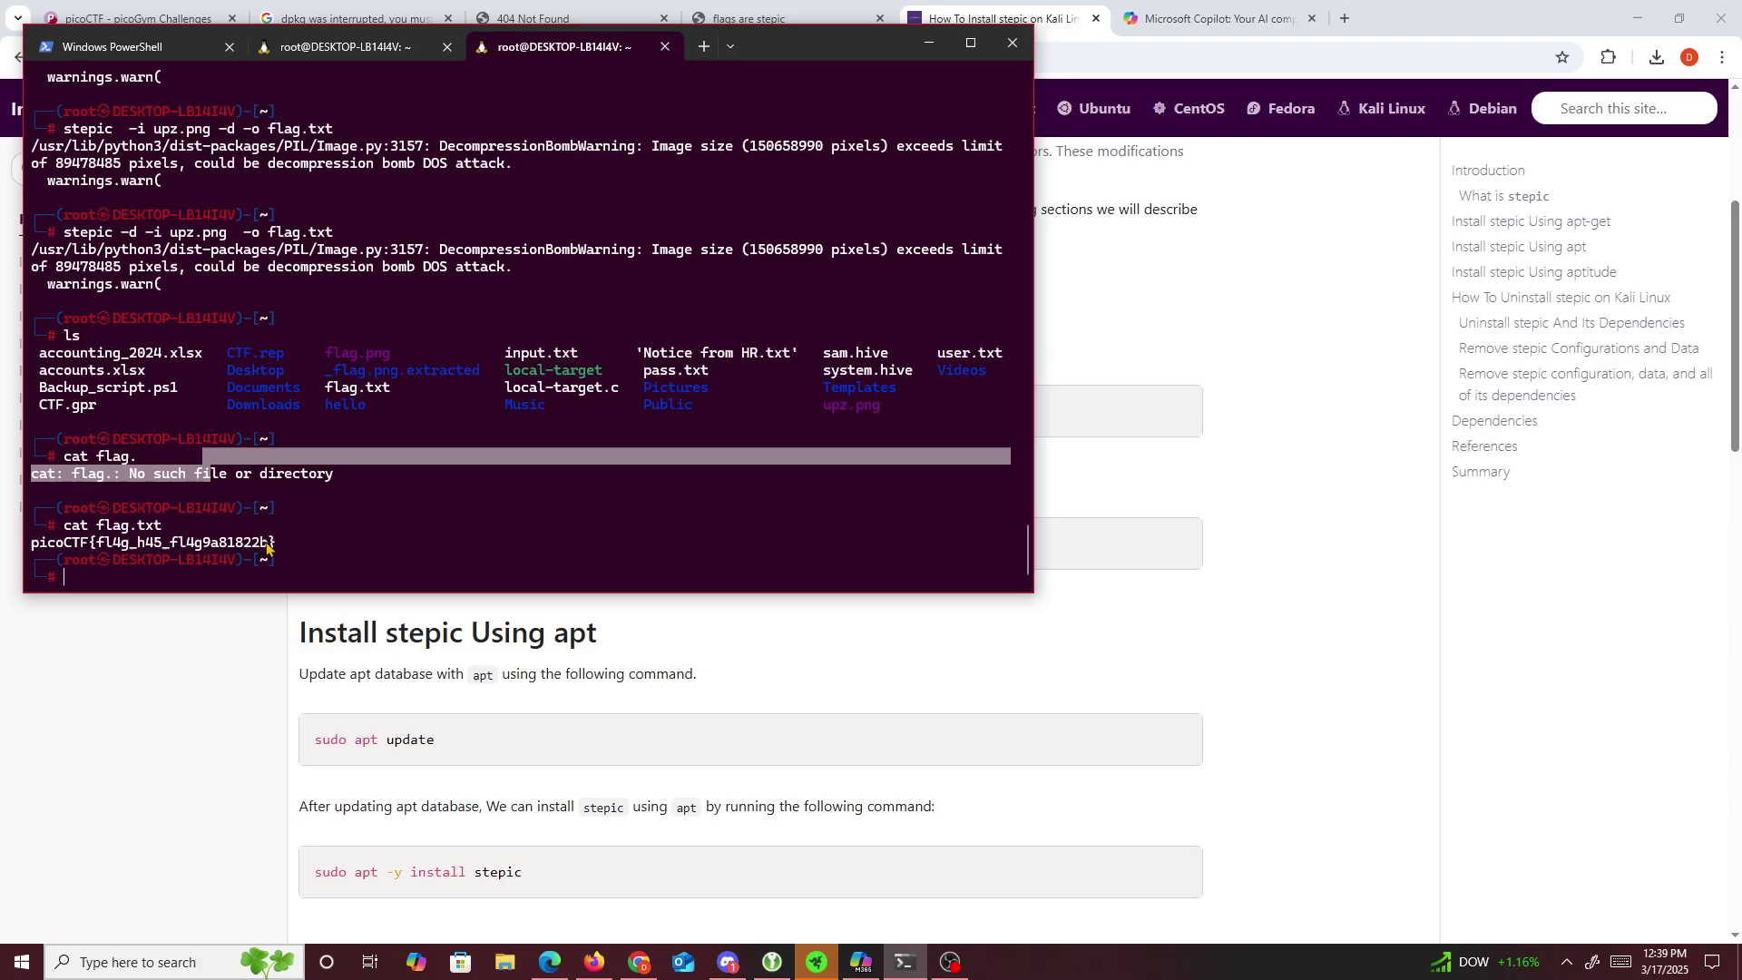
click(274, 548)
drag(274, 548, 31, 545)
key(ctrl+c)
right_click(30, 545)
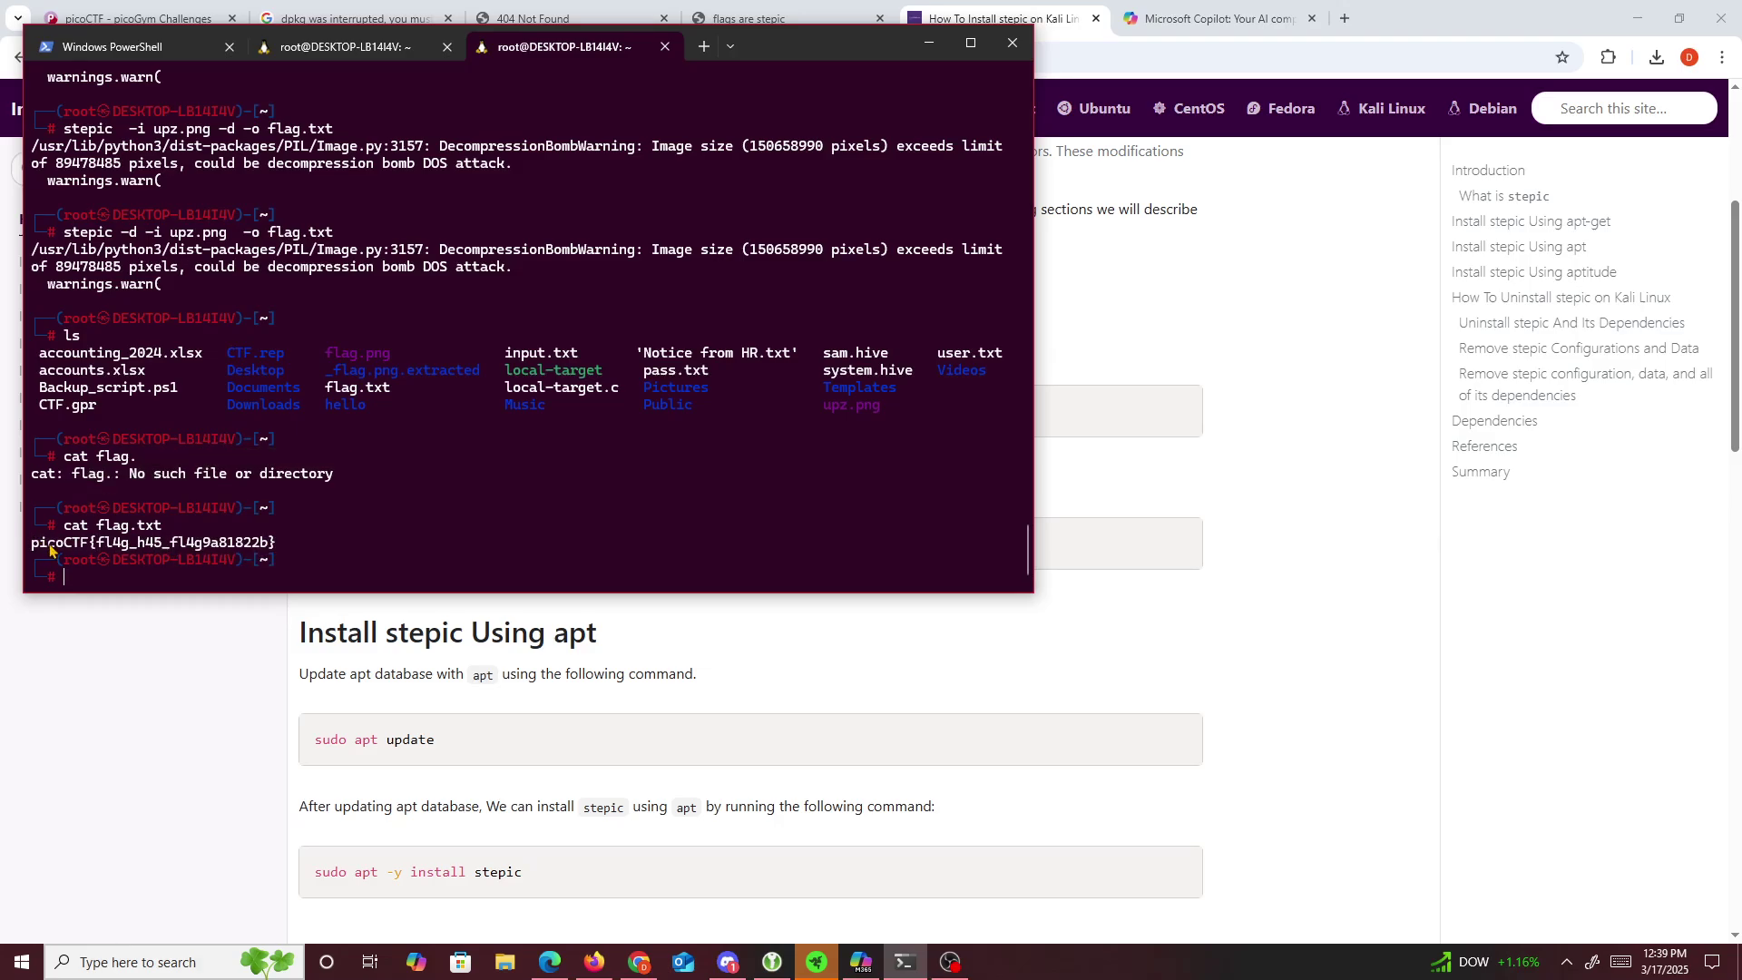
- Switch to the picoCTF challenge page in the browser, paste the copied flag into the "flags are stepic" answer field, and submit it
click(1184, 388)
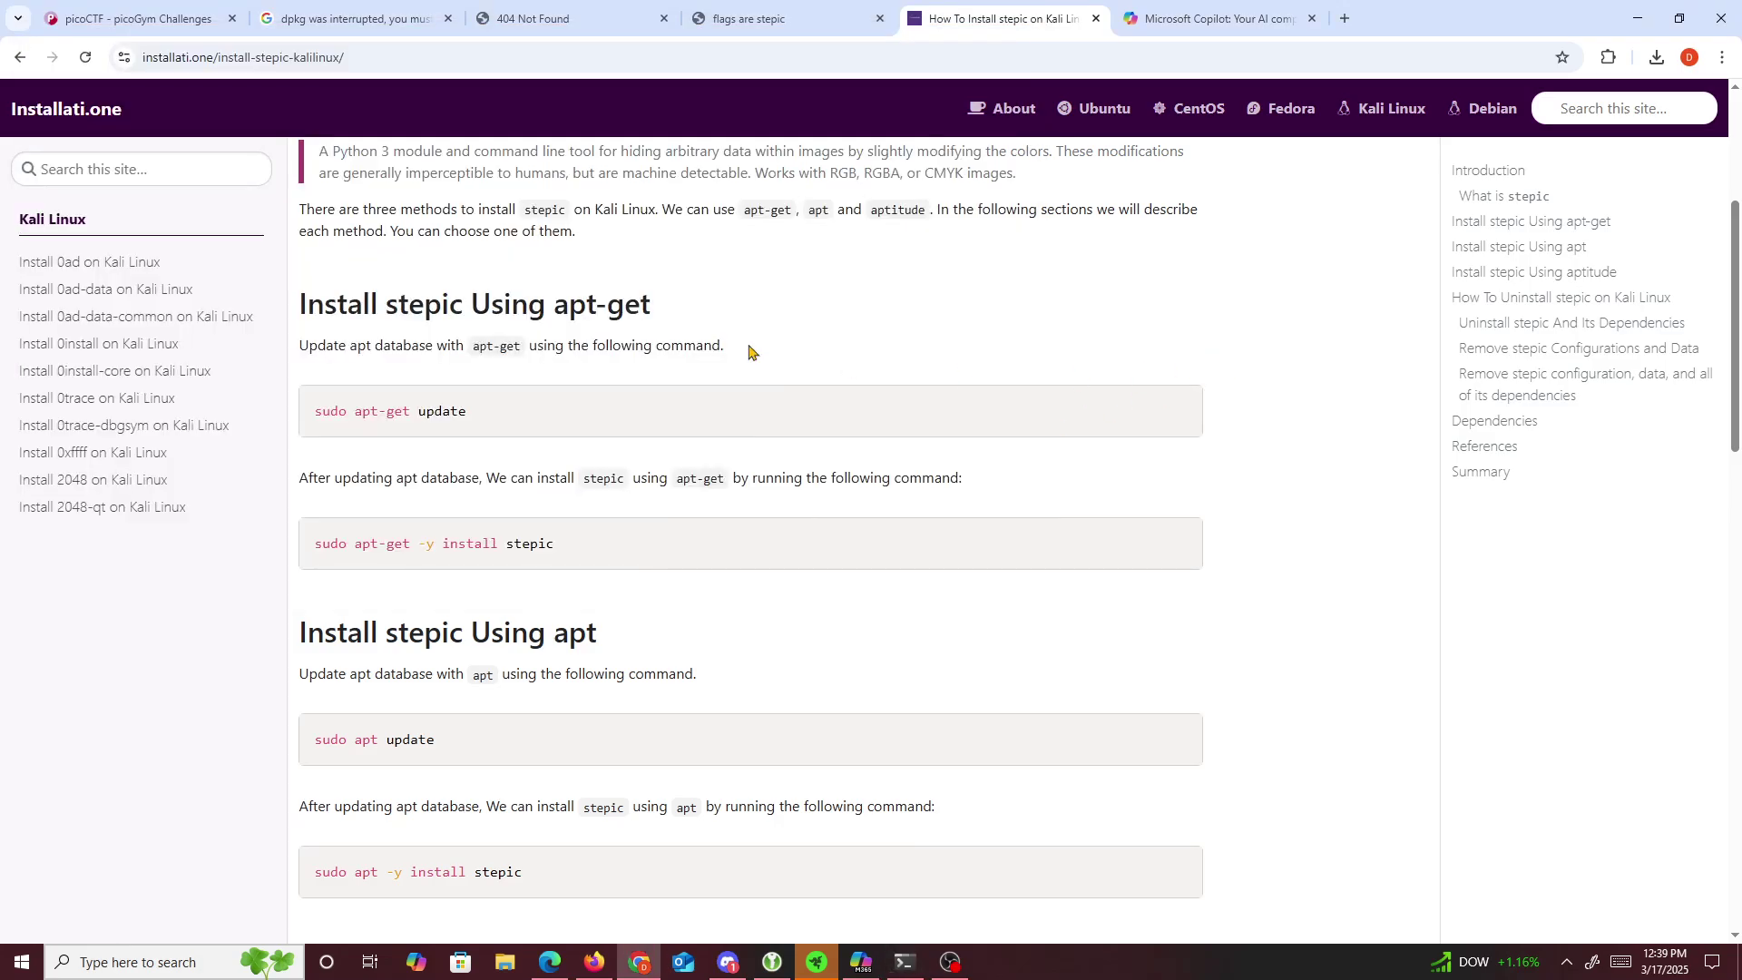
click(154, 35)
click(698, 839)
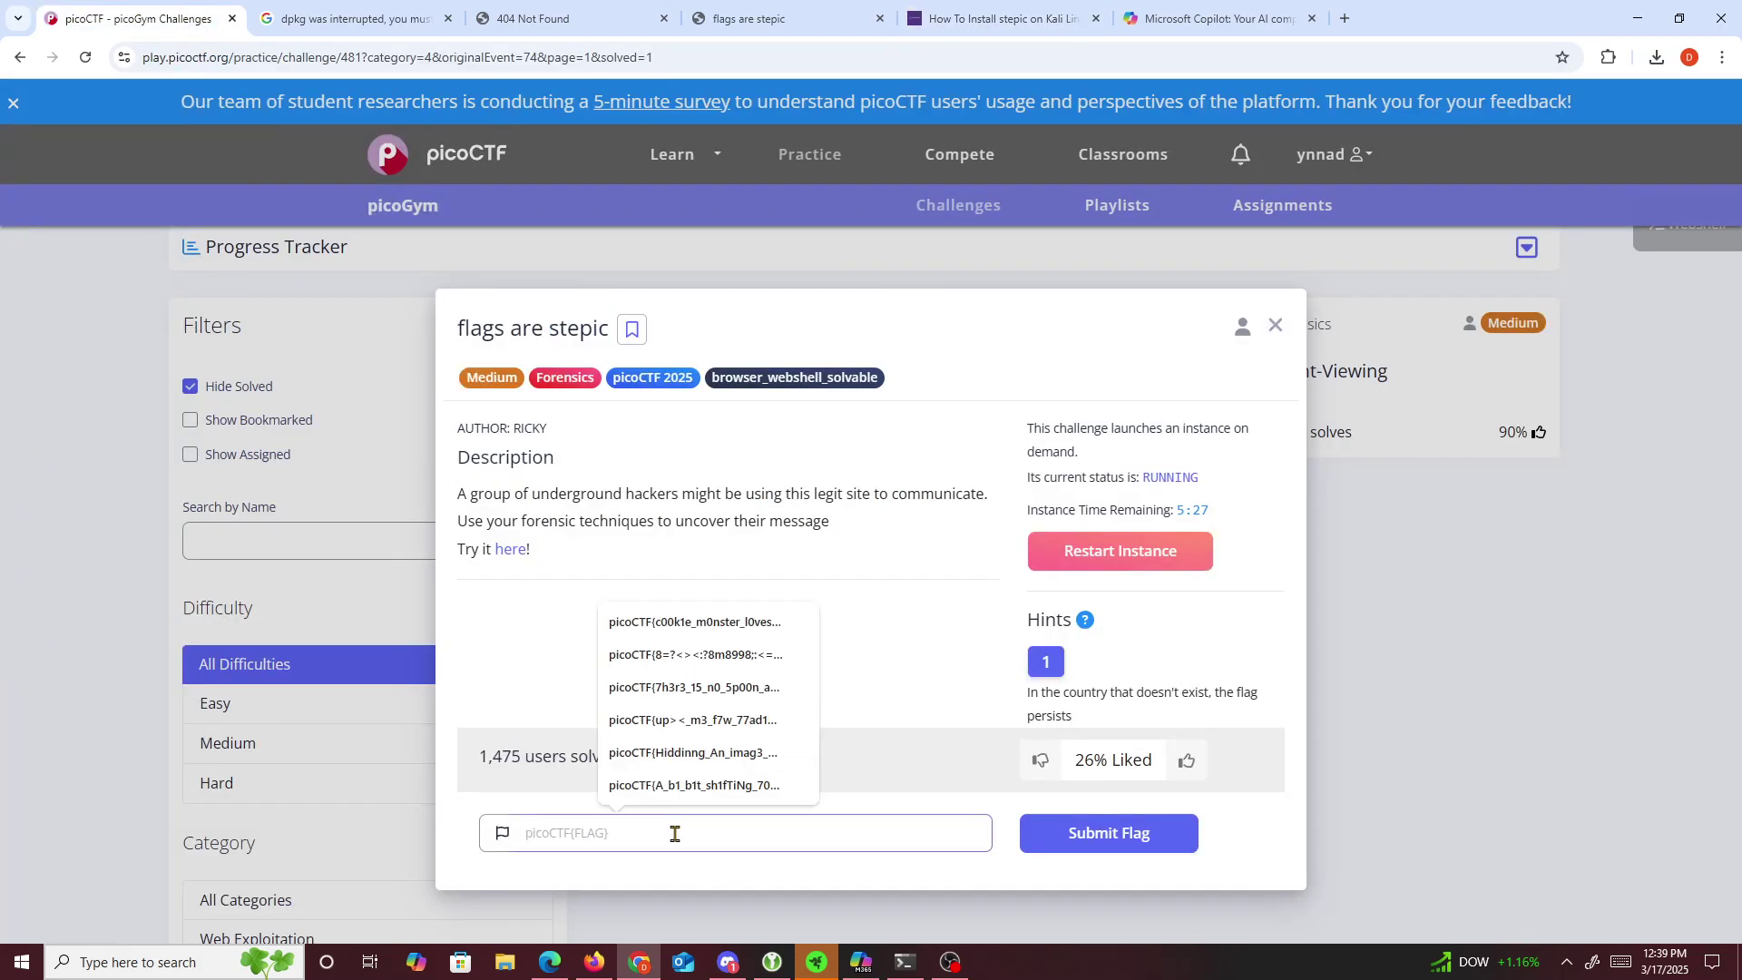
key(ctrl+v)
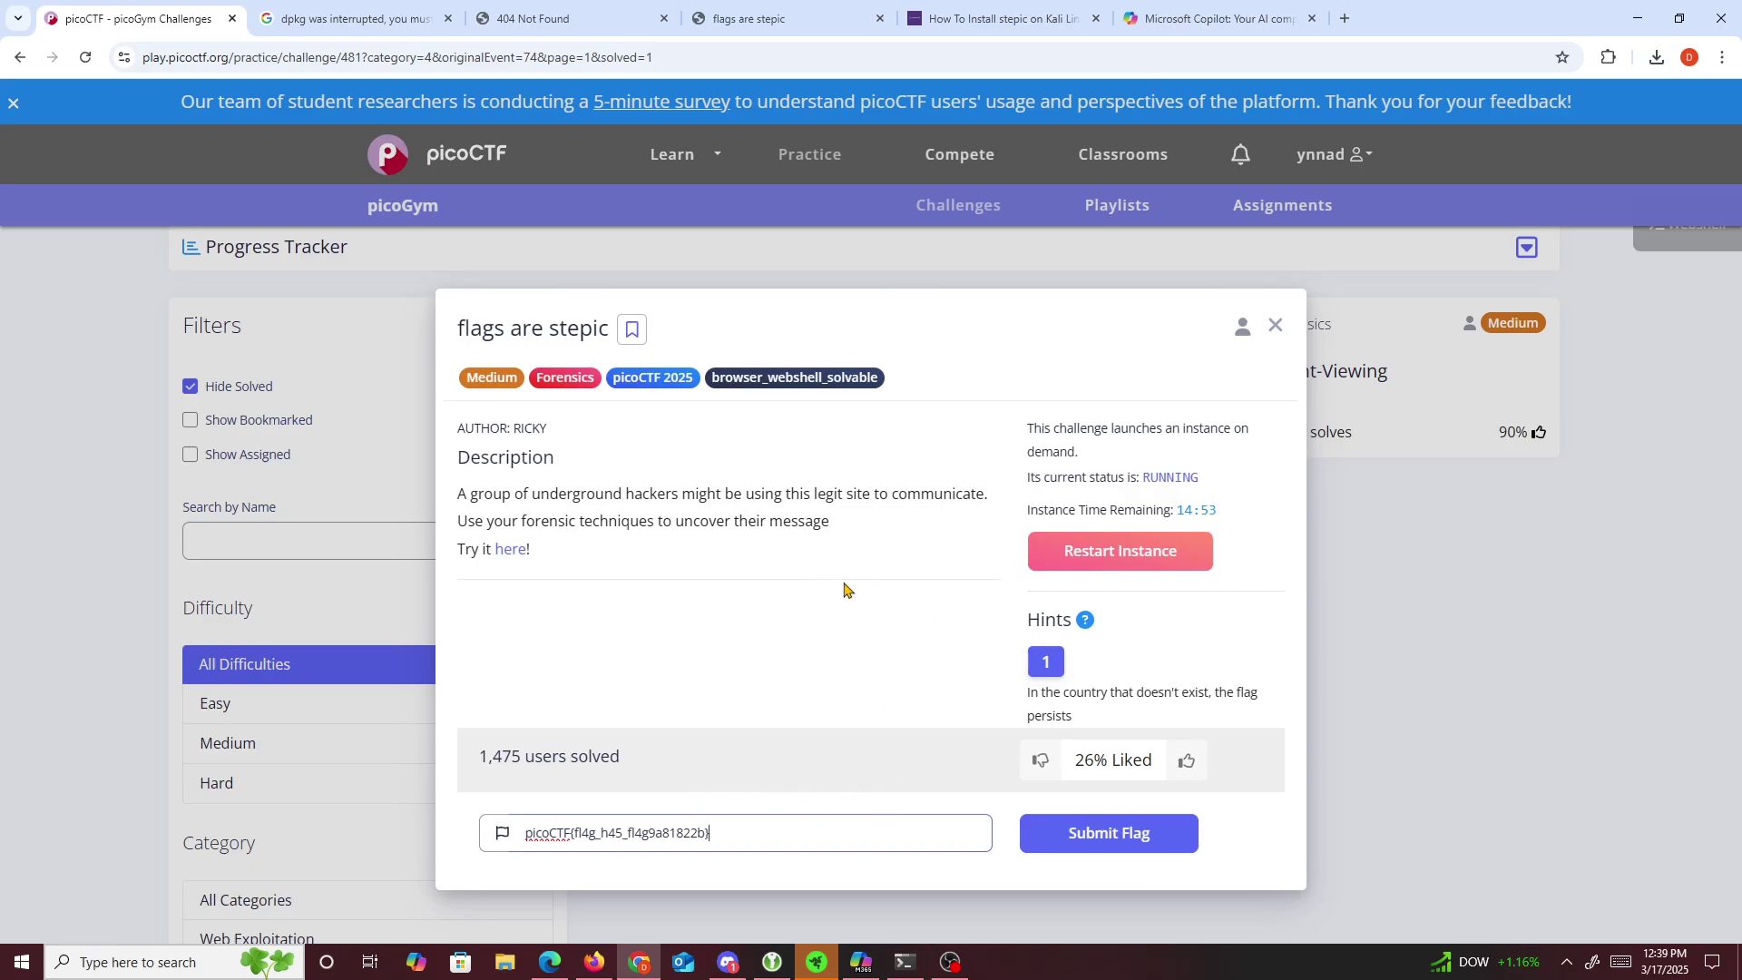
click(1066, 833)
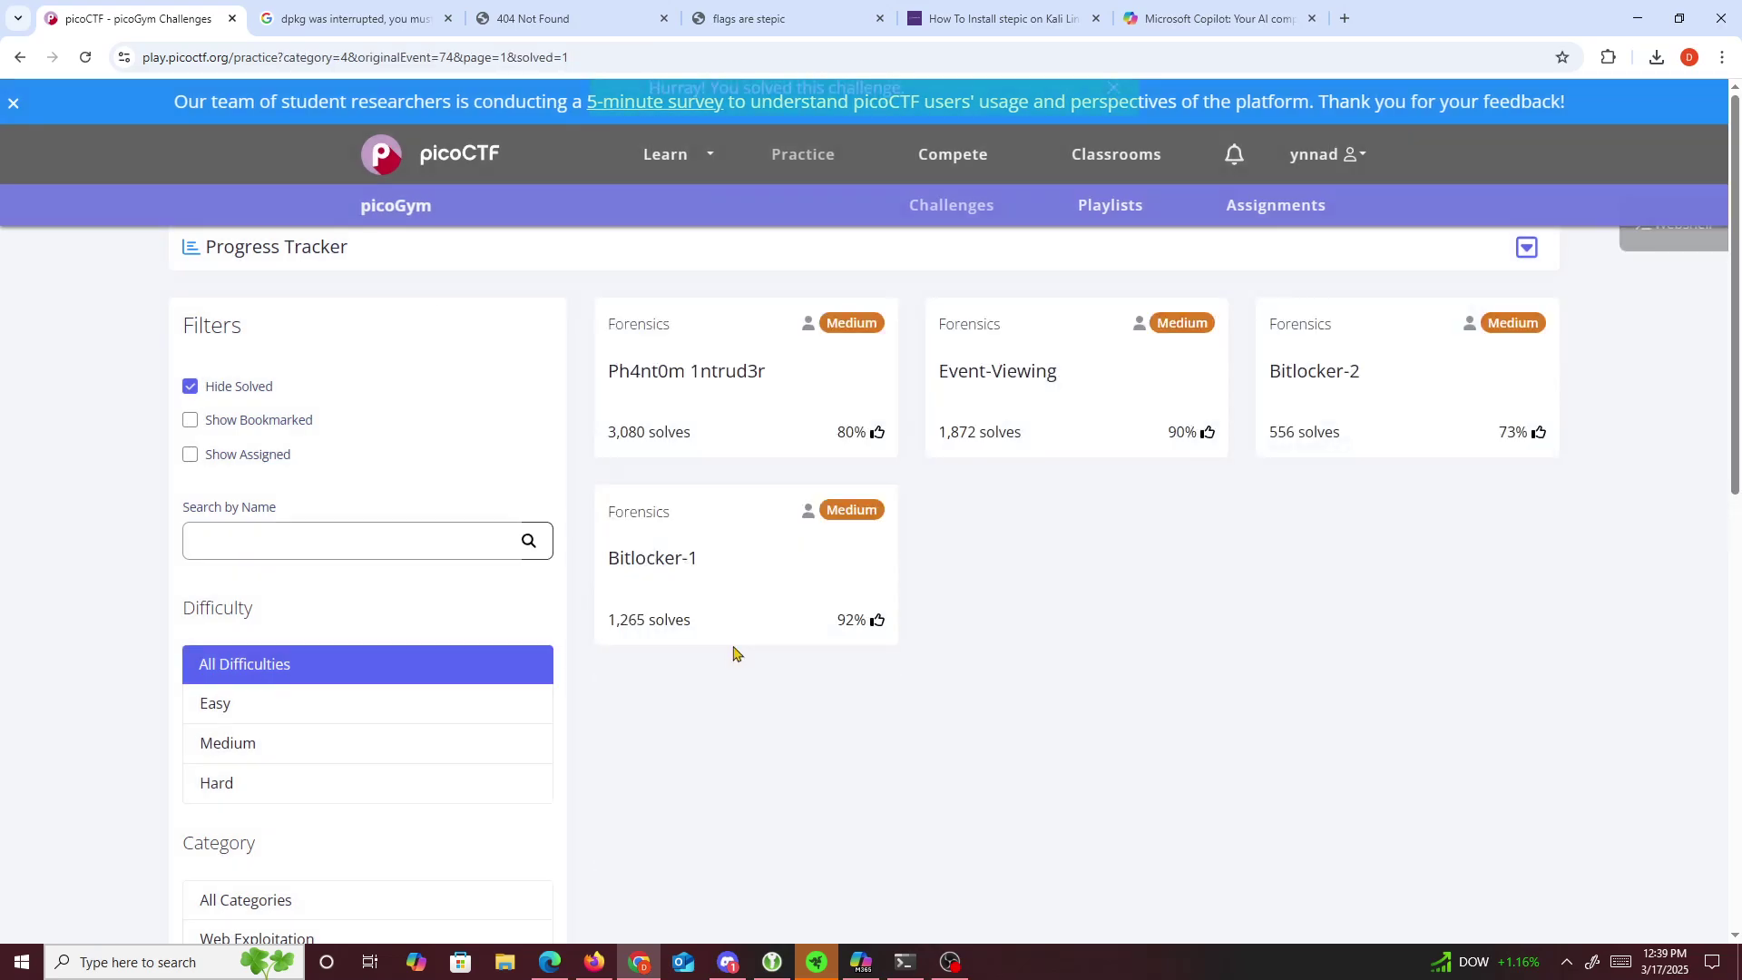